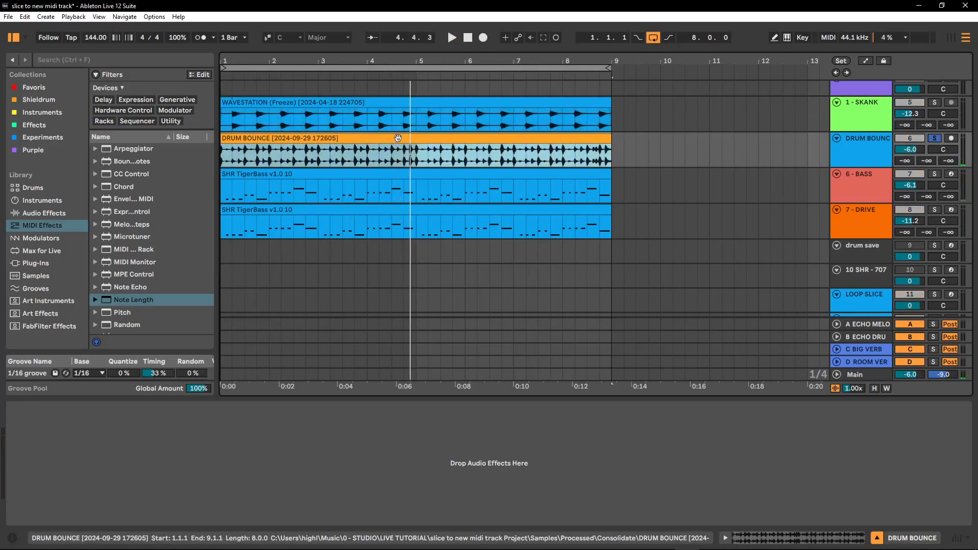
Play back the soloed drum bounce audio clip.
{"action": "key", "text": "space"}
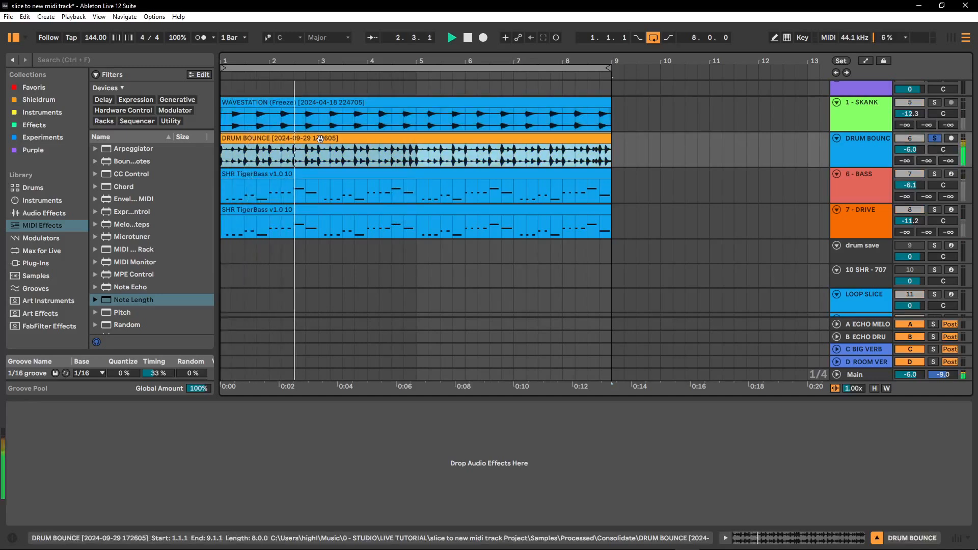
{"action": "key", "text": "space"}
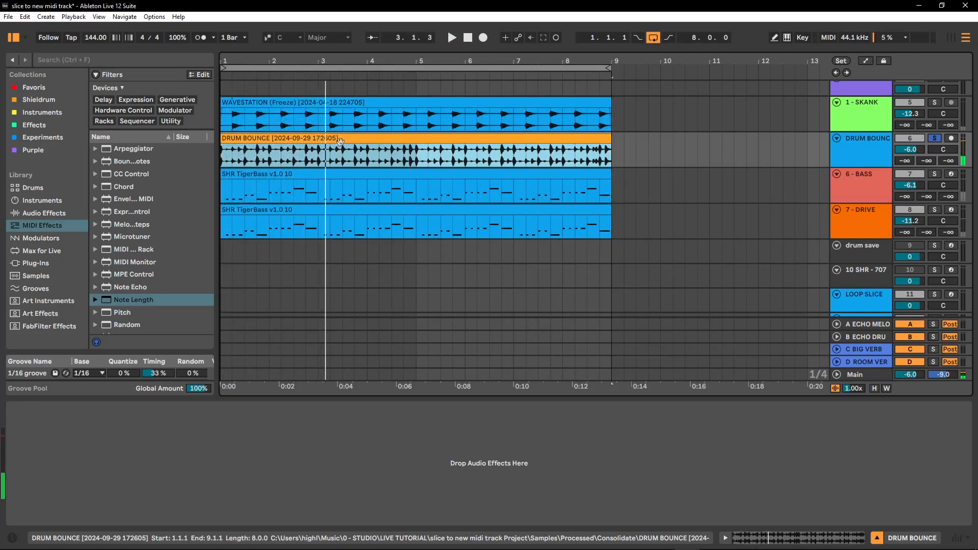
Slice the drum bounce clip to a new MIDI track per Transient, with slicing preset A.SliceLoop - SR and preserve warped timing off.
{"action": "right_click", "coordinate": [414, 144]}
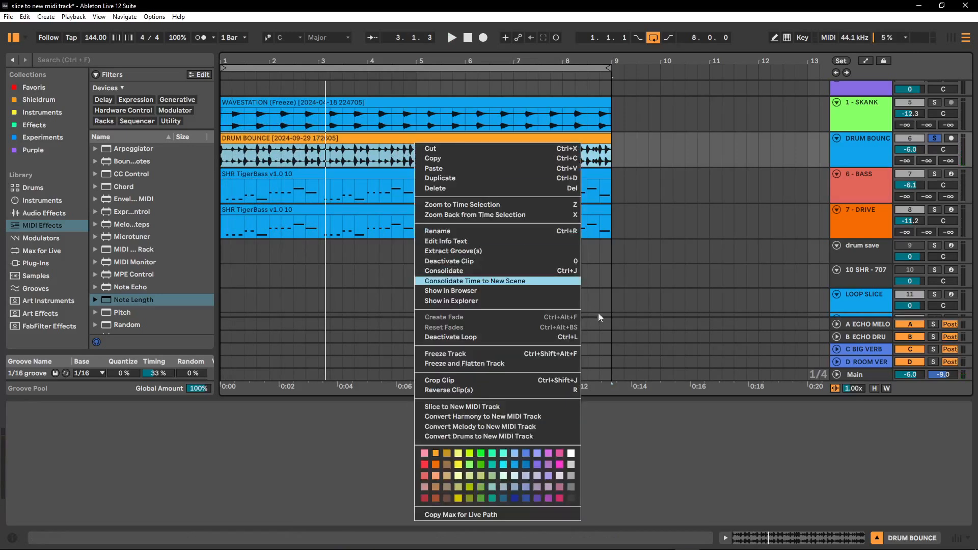
{"action": "left_click", "coordinate": [482, 407]}
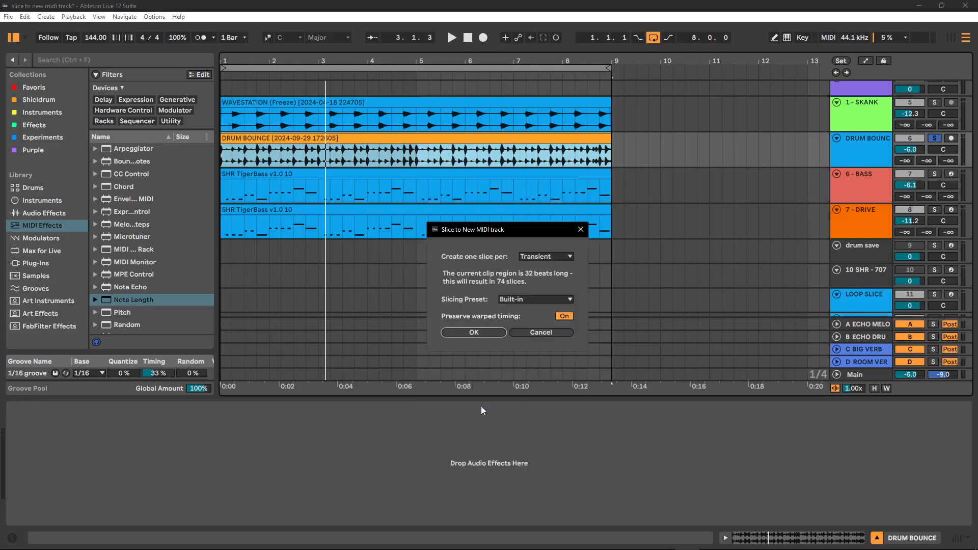
{"action": "left_click_drag", "start_coordinate": [535, 232], "coordinate": [520, 214]}
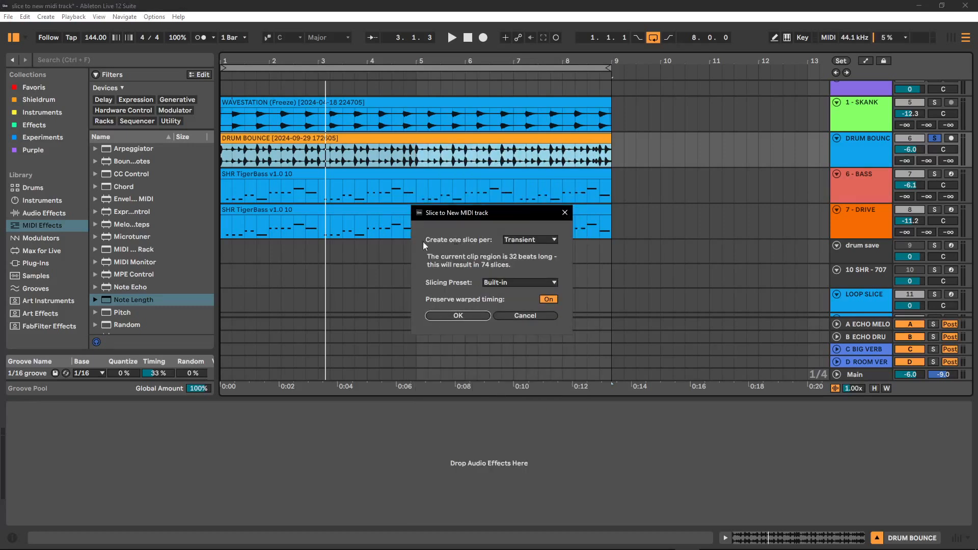
{"action": "left_click", "coordinate": [523, 240]}
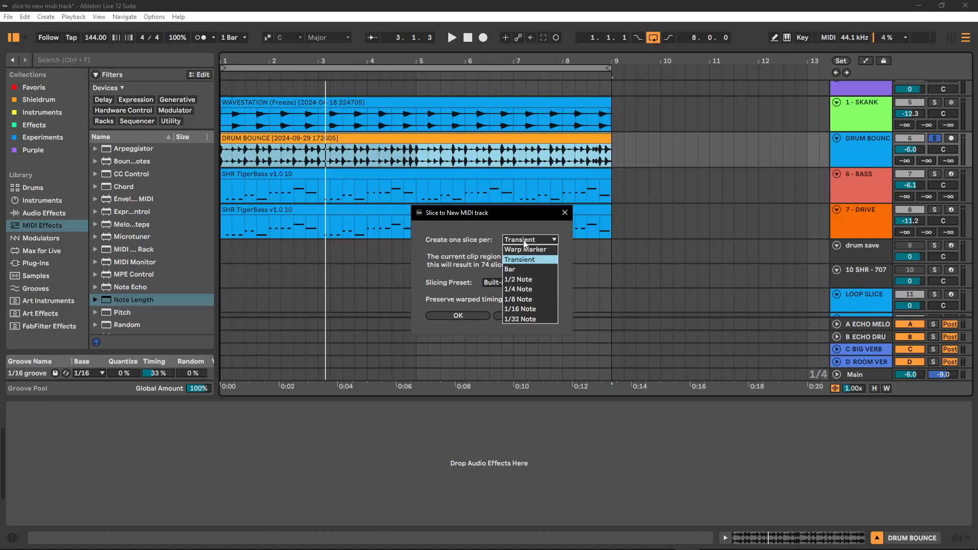
{"action": "left_click", "coordinate": [466, 237]}
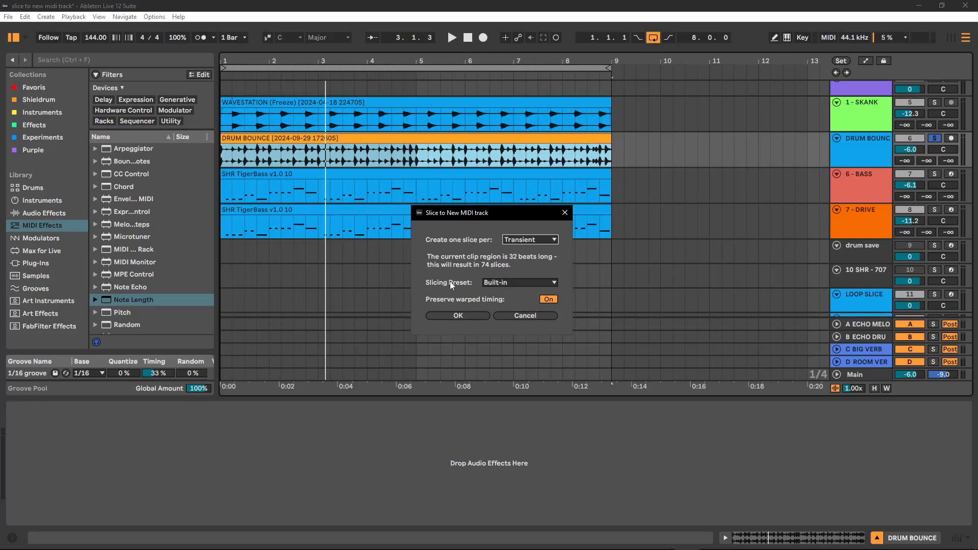
{"action": "left_click", "coordinate": [517, 283]}
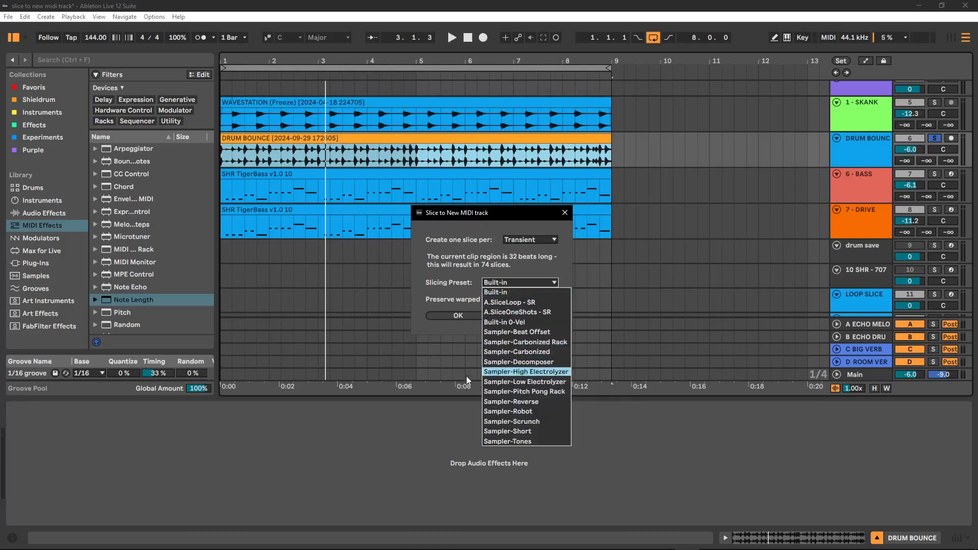
{"action": "left_click", "coordinate": [518, 304]}
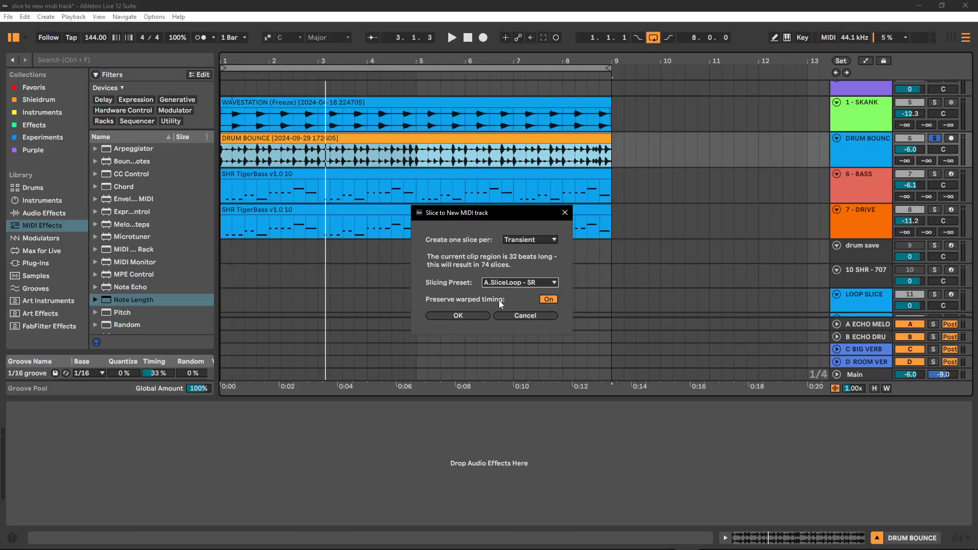
{"action": "left_click", "coordinate": [553, 300]}
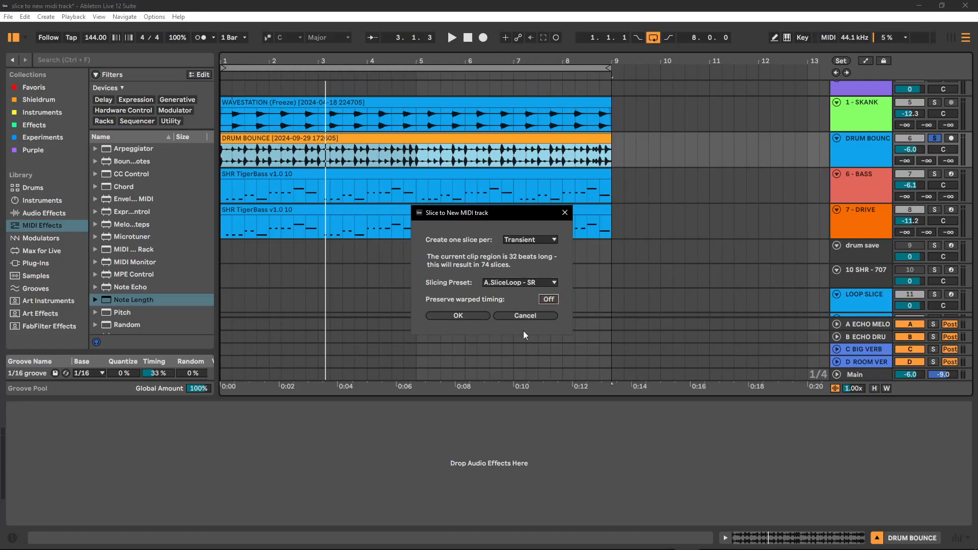
{"action": "left_click", "coordinate": [472, 314]}
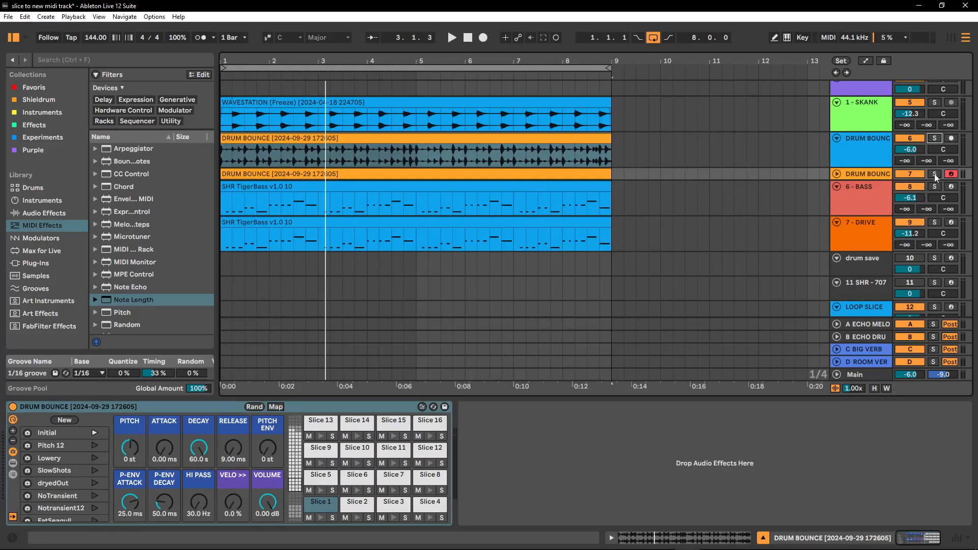
Solo and unfold the newly sliced MIDI track and set its volume to -6 dB.
{"action": "left_click", "coordinate": [934, 173]}
{"action": "left_click", "coordinate": [836, 174]}
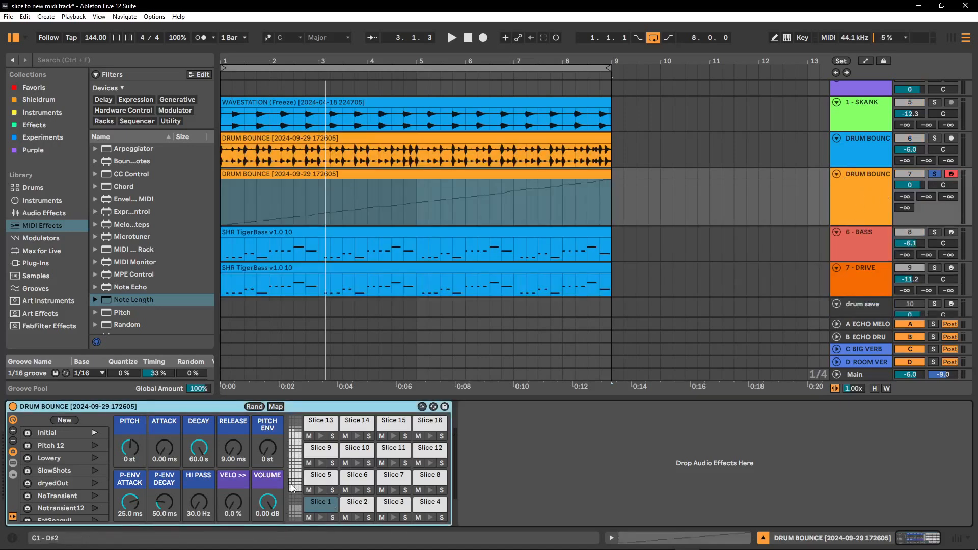
{"action": "left_click", "coordinate": [355, 177]}
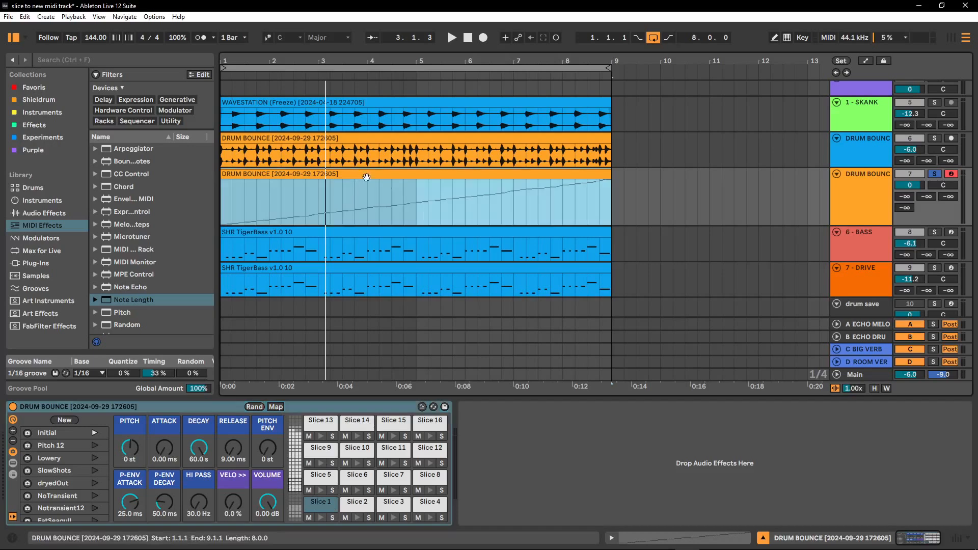
{"action": "left_click", "coordinate": [919, 185]}
{"action": "key", "text": "Return"}
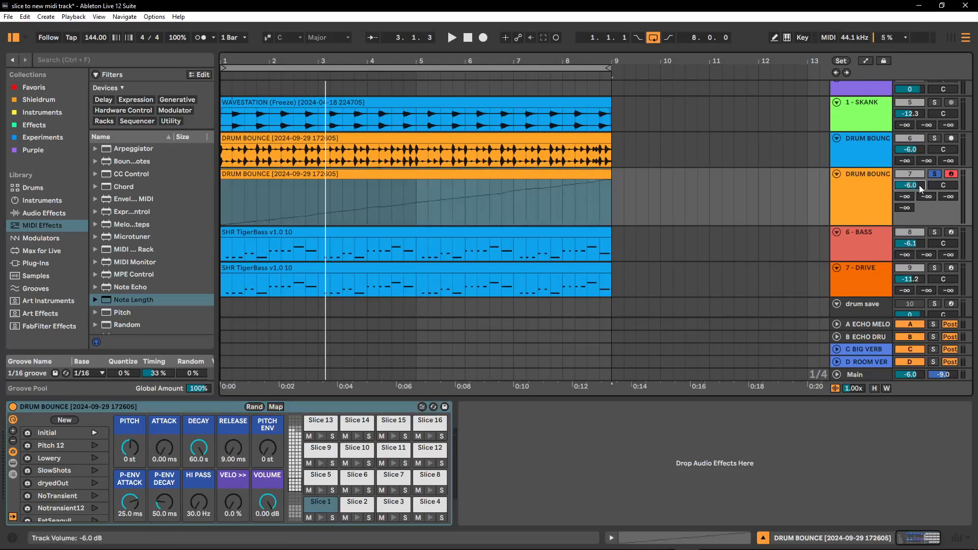
Play back the sliced MIDI clip to compare it with the original drum loop.
{"action": "left_click", "coordinate": [489, 134]}
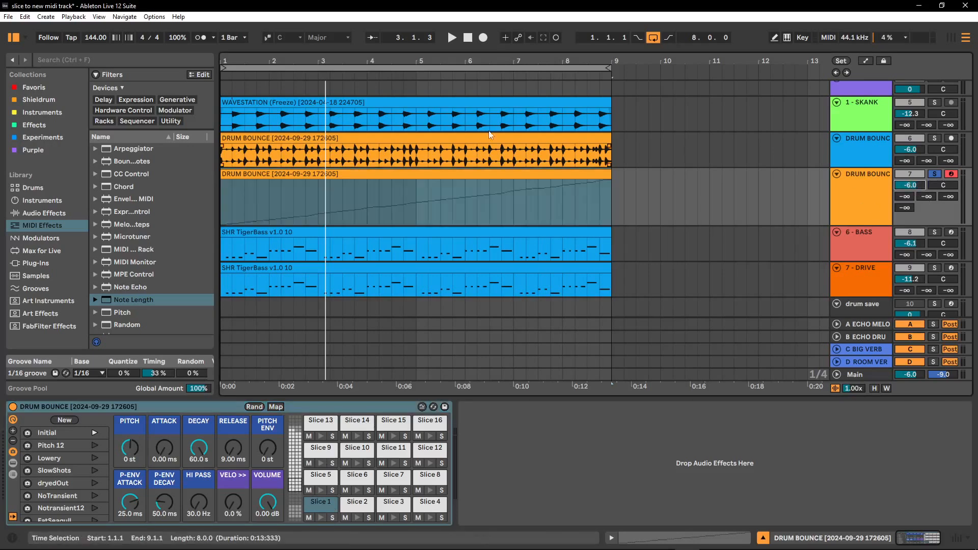
{"action": "left_click", "coordinate": [395, 174]}
{"action": "key", "text": "space"}
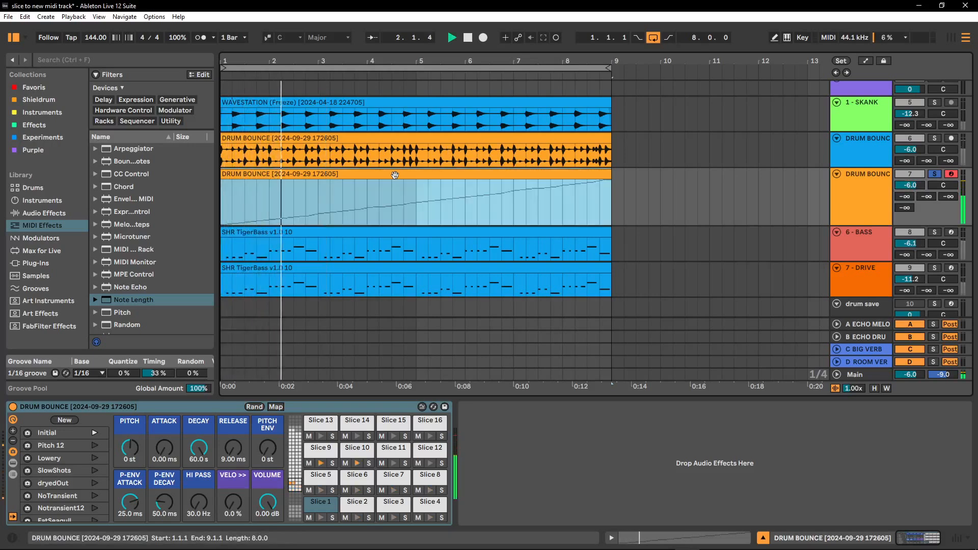
{"action": "key", "text": "space"}
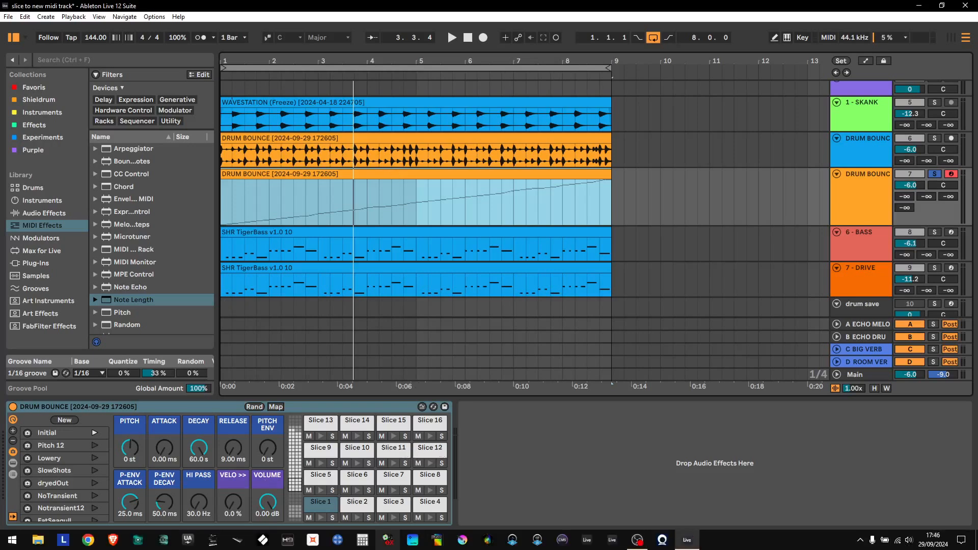
Examine the samples on the drum rack pads from Slice 1 to Slice 9 and replay the sliced clip.
{"action": "left_click", "coordinate": [318, 504]}
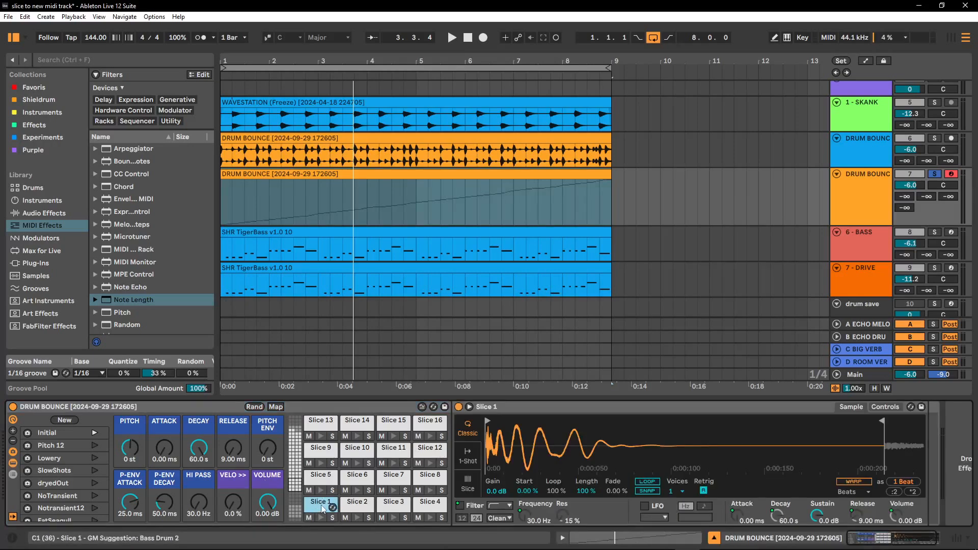
{"action": "left_click", "coordinate": [368, 507]}
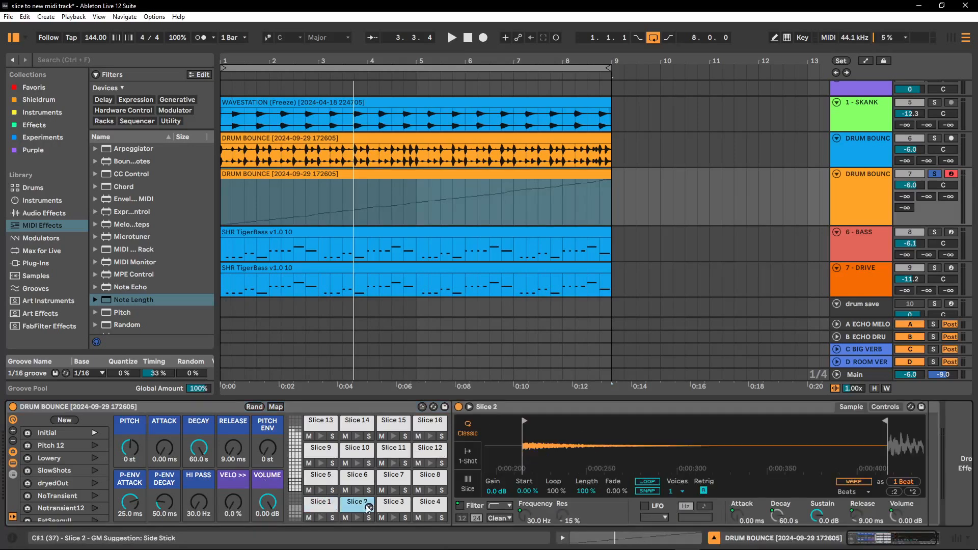
{"action": "left_click", "coordinate": [392, 505]}
{"action": "left_click", "coordinate": [428, 505]}
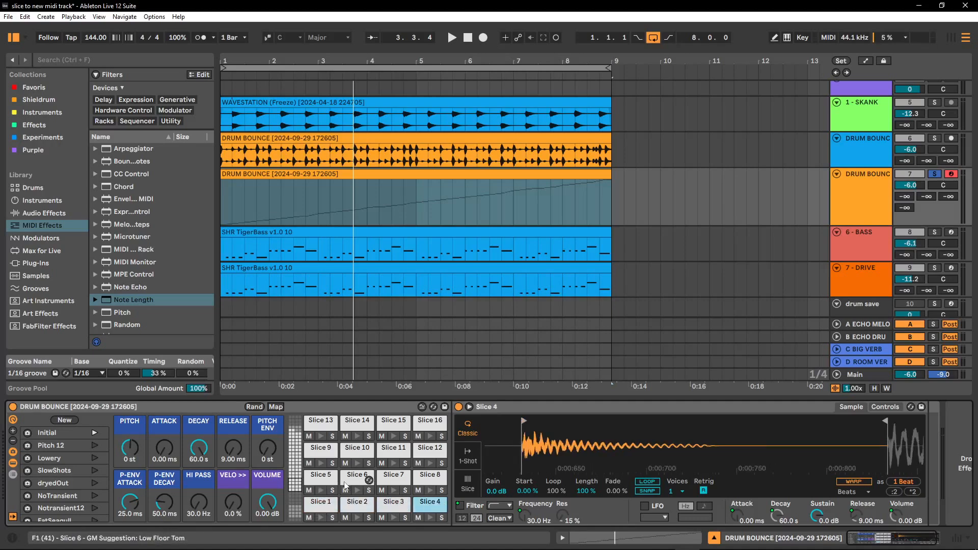
{"action": "left_click", "coordinate": [322, 482]}
{"action": "left_click", "coordinate": [347, 481]}
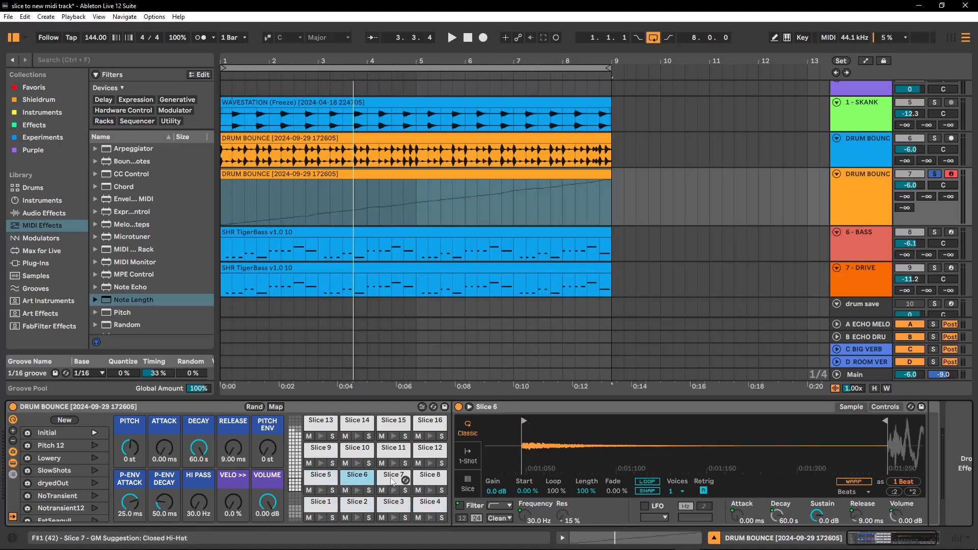
{"action": "left_click", "coordinate": [392, 481]}
{"action": "left_click", "coordinate": [431, 482]}
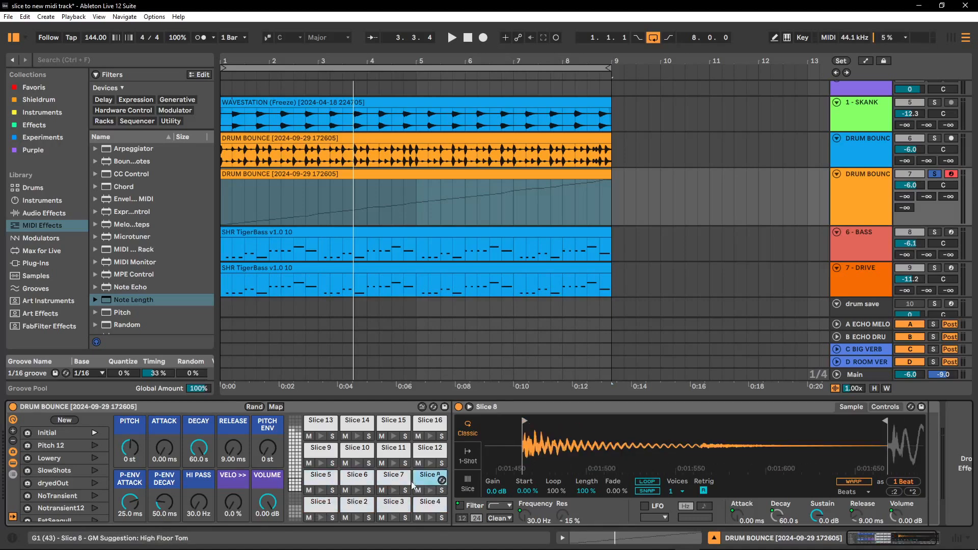
{"action": "left_click", "coordinate": [319, 453]}
{"action": "left_click", "coordinate": [285, 174]}
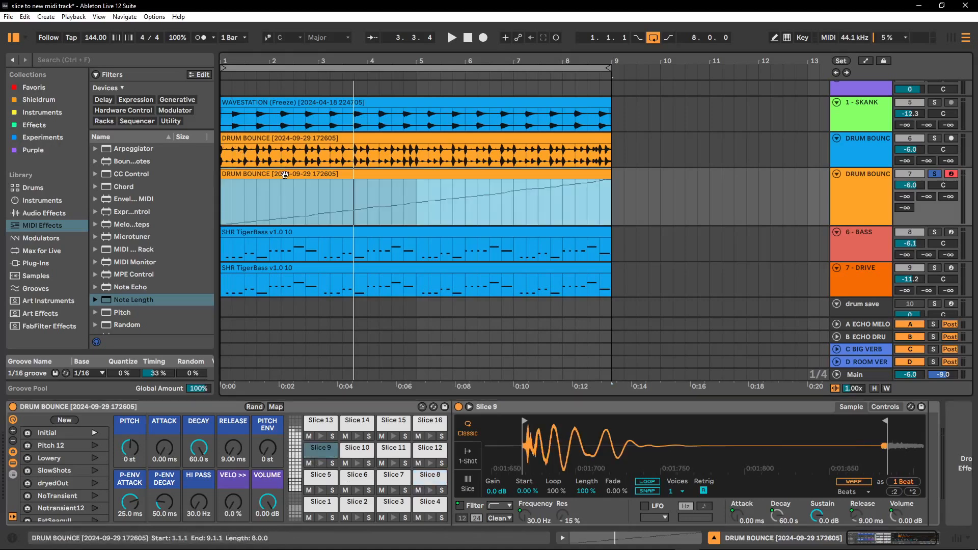
{"action": "key", "text": "space"}
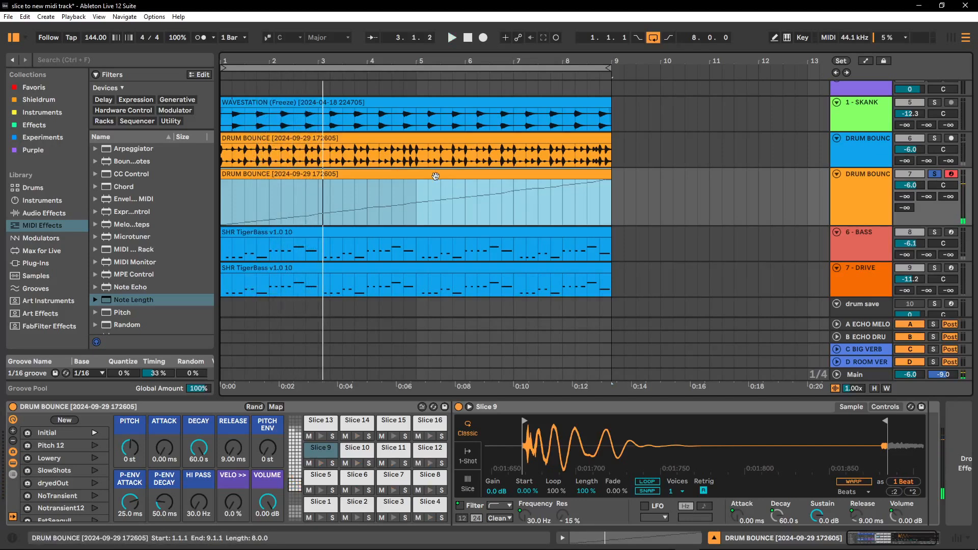
Add the Note Length MIDI effect before the drum rack and lower its Gate to 53% during playback.
{"action": "left_click", "coordinate": [140, 299]}
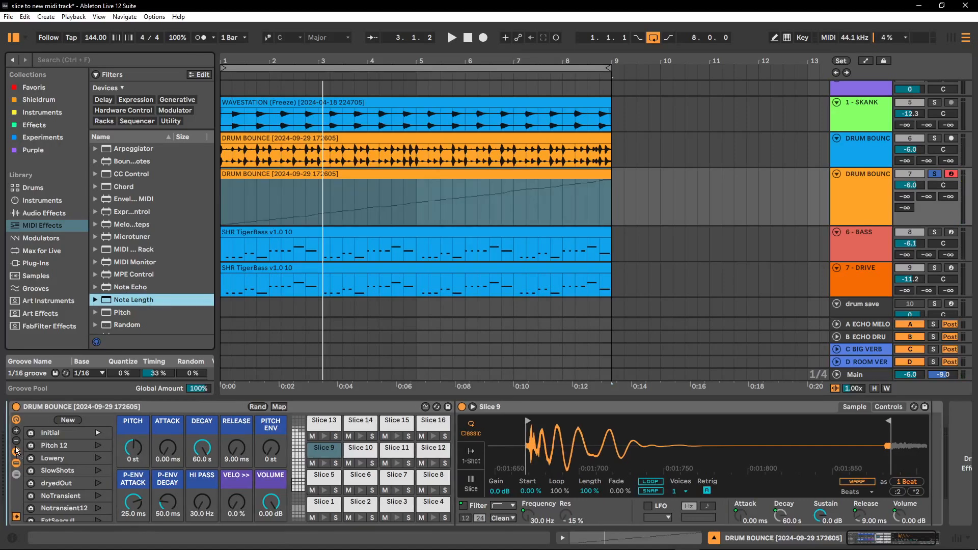
{"action": "key", "text": "Return"}
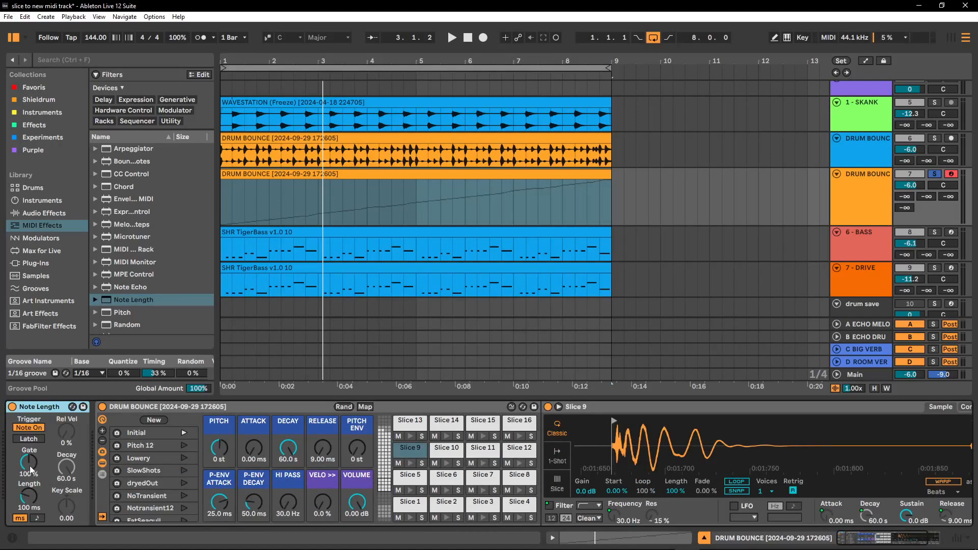
{"action": "key", "text": "space"}
{"action": "left_click_drag", "start_coordinate": [31, 470], "coordinate": [30, 503]}
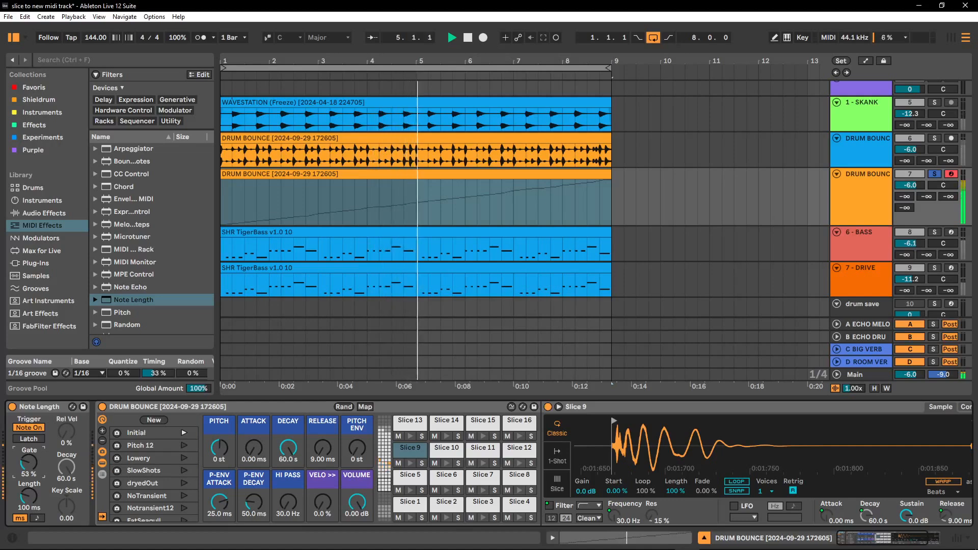
Try to shorten the notes for slices 29 to 39 in the sliced MIDI clip, and undo the change.
{"action": "double_click", "coordinate": [478, 200]}
{"action": "left_click_drag", "start_coordinate": [562, 333], "coordinate": [560, 2]}
{"action": "left_click_drag", "start_coordinate": [606, 300], "coordinate": [482, 438]}
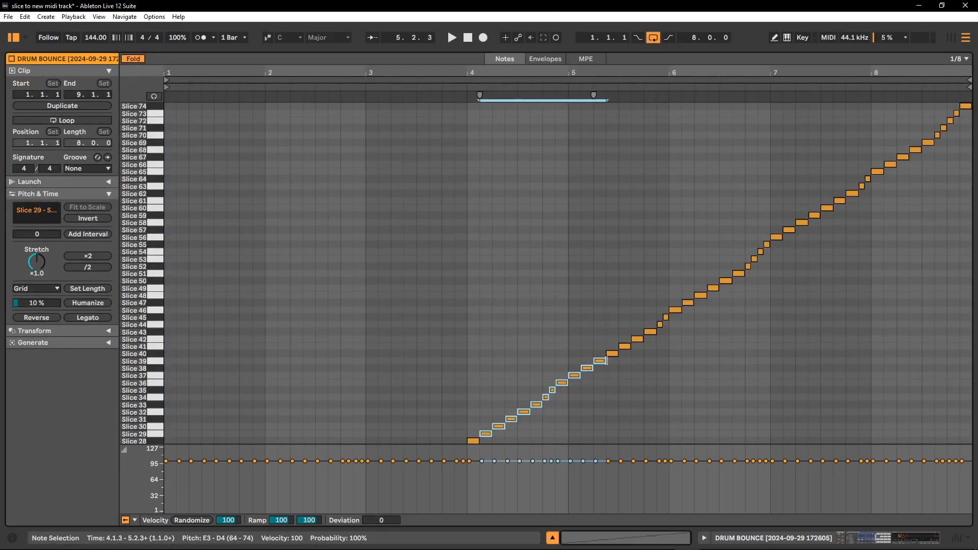
{"action": "left_click_drag", "start_coordinate": [605, 360], "coordinate": [599, 360]}
{"action": "key", "text": "ctrl+z"}
{"action": "left_click_drag", "start_coordinate": [450, 51], "coordinate": [425, 363]}
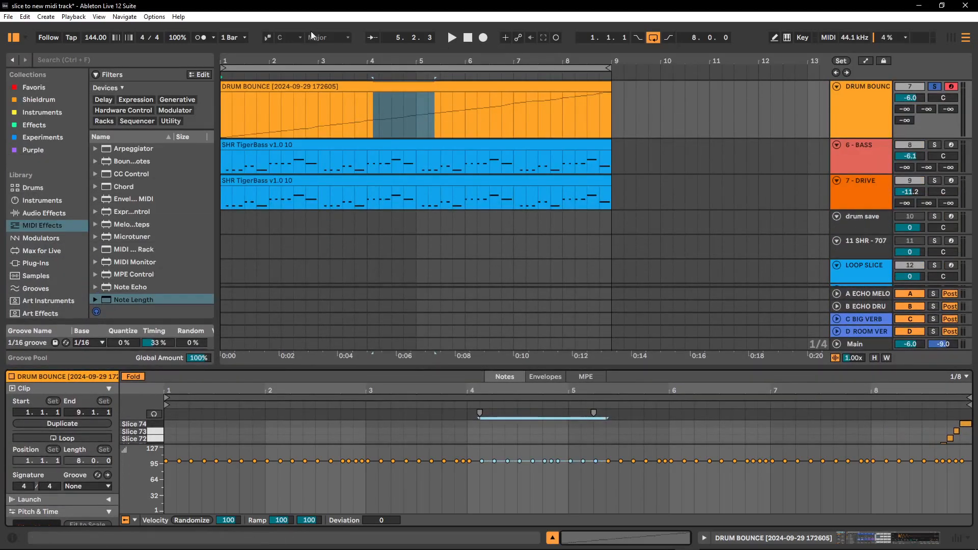
Show the sliced track's devices again and delete the Note Length effect.
{"action": "left_click", "coordinate": [859, 98]}
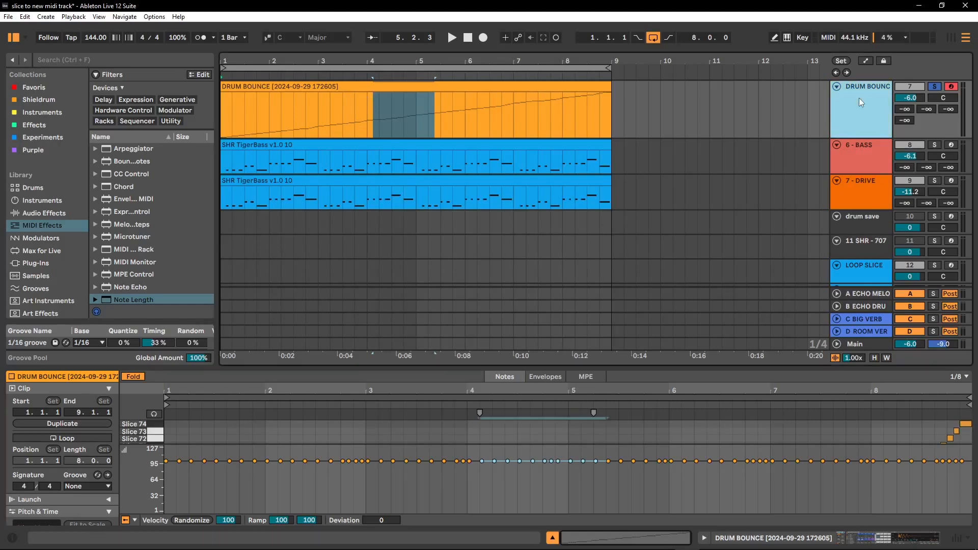
{"action": "key", "text": "shift+Tab"}
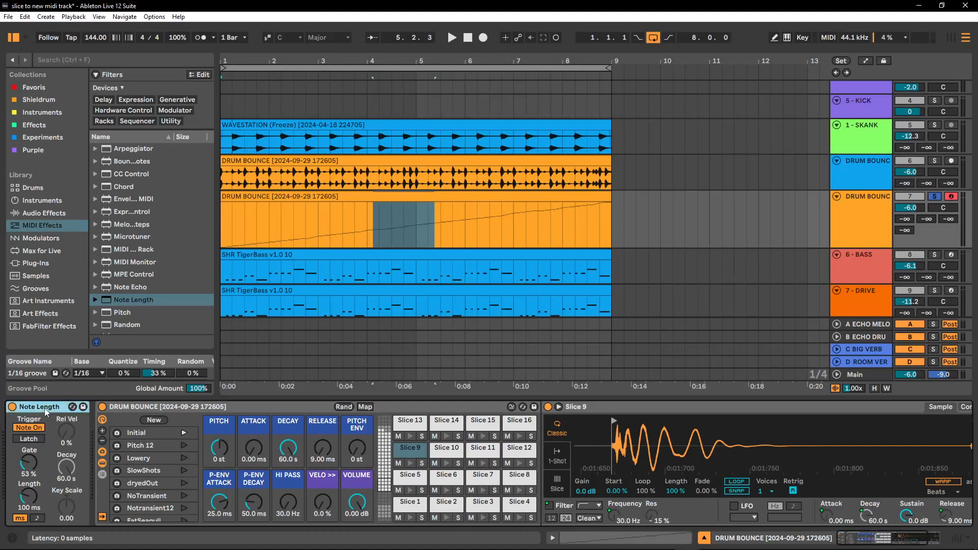
{"action": "key", "text": "Delete"}
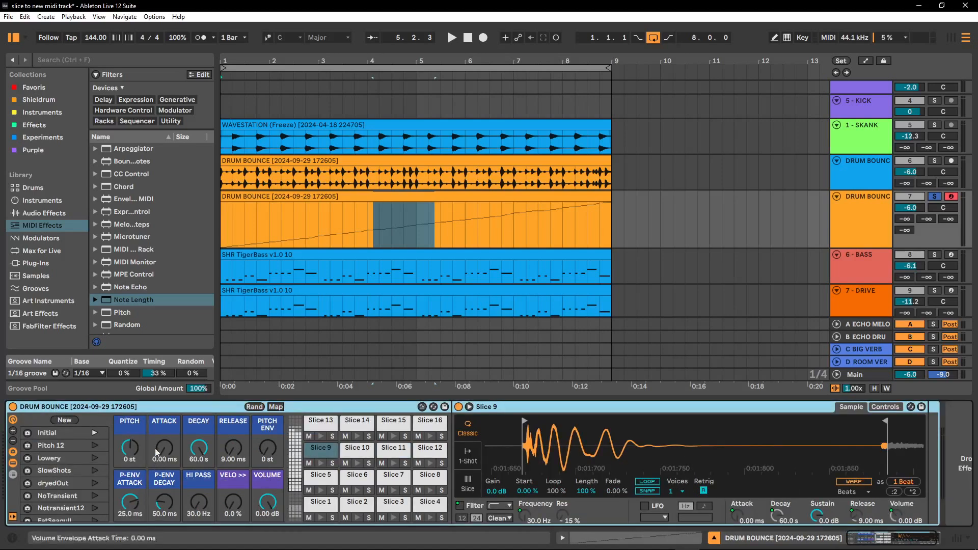
Look through the macro variations stored in the drum rack.
{"action": "scroll", "coordinate": [59, 439], "scroll_direction": "down", "scroll_amount": 5}
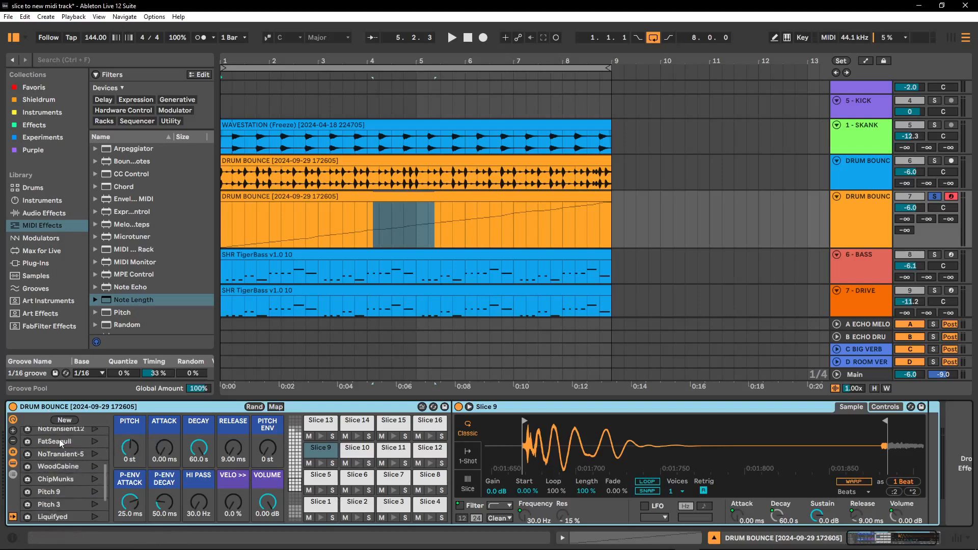
{"action": "scroll", "coordinate": [73, 481], "scroll_direction": "up", "scroll_amount": 5}
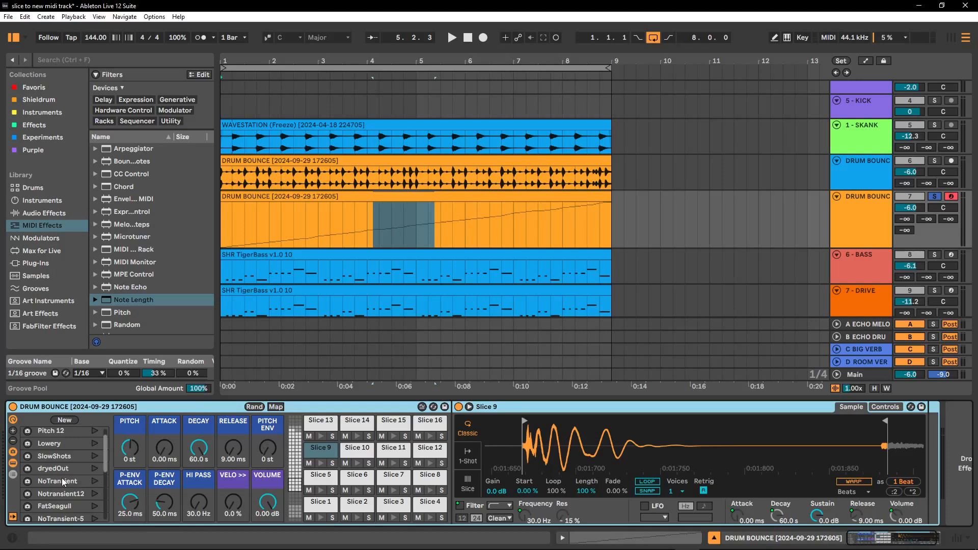
{"action": "scroll", "coordinate": [69, 453], "scroll_direction": "up", "scroll_amount": 1}
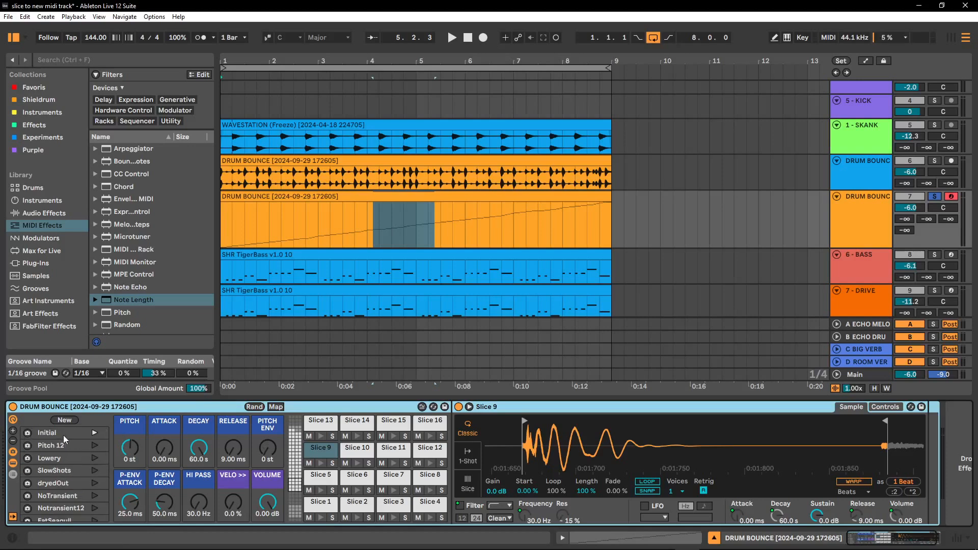
Play the sliced track and audition the rack's Pitch 12, Lowery, SlowShots, dryedOut and Notransient12 macro variations.
{"action": "scroll", "coordinate": [66, 466], "scroll_direction": "down", "scroll_amount": 4}
{"action": "scroll", "coordinate": [66, 507], "scroll_direction": "up", "scroll_amount": 4}
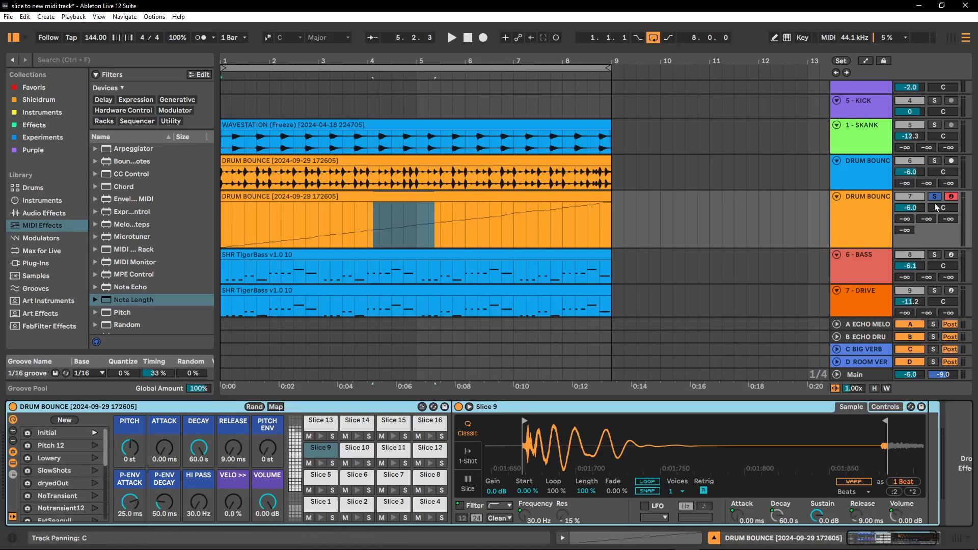
{"action": "key", "text": "space"}
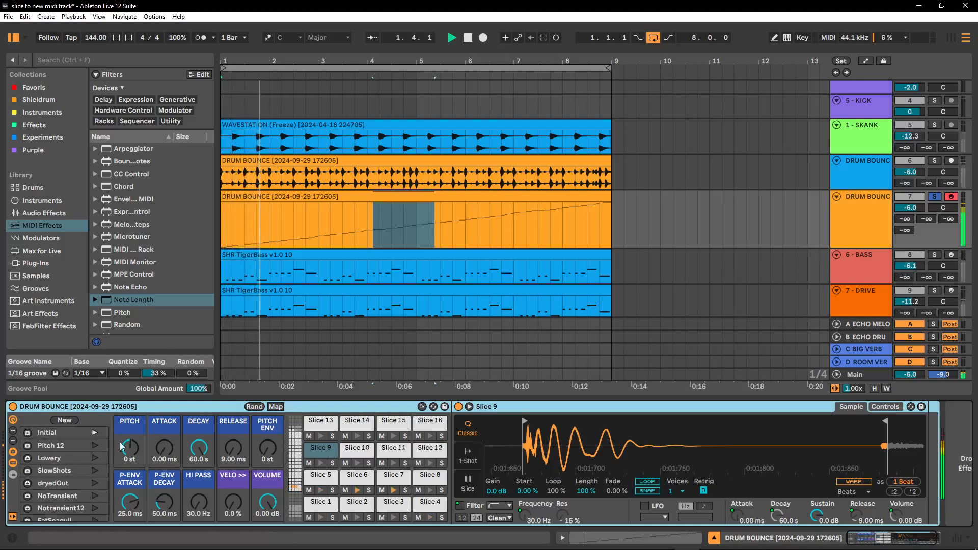
{"action": "left_click", "coordinate": [94, 445]}
{"action": "left_click", "coordinate": [94, 457]}
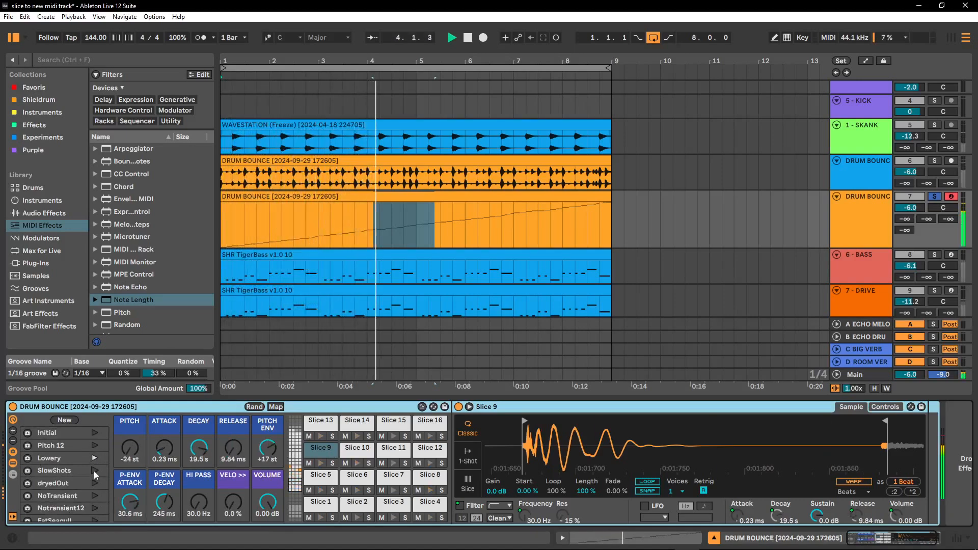
{"action": "left_click", "coordinate": [94, 470]}
{"action": "left_click", "coordinate": [94, 483]}
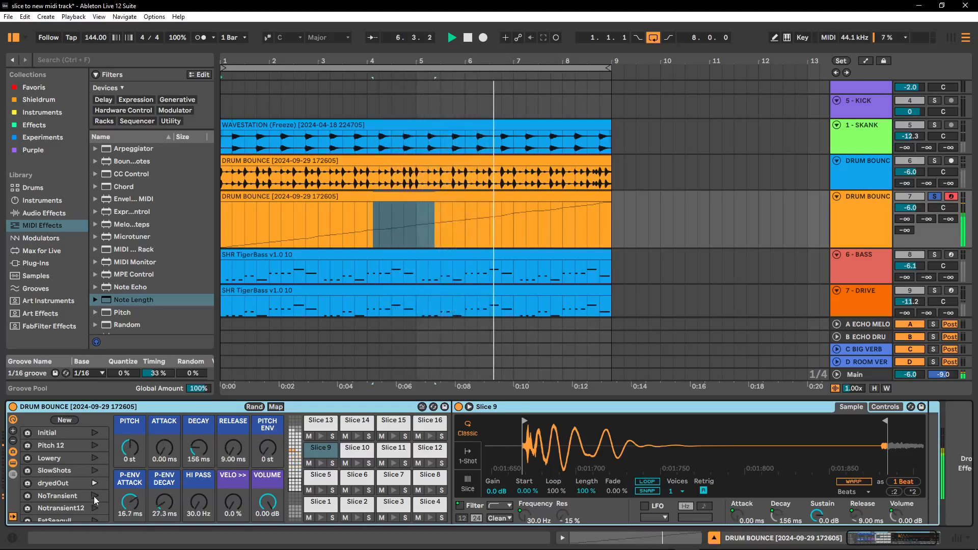
{"action": "left_click", "coordinate": [94, 506]}
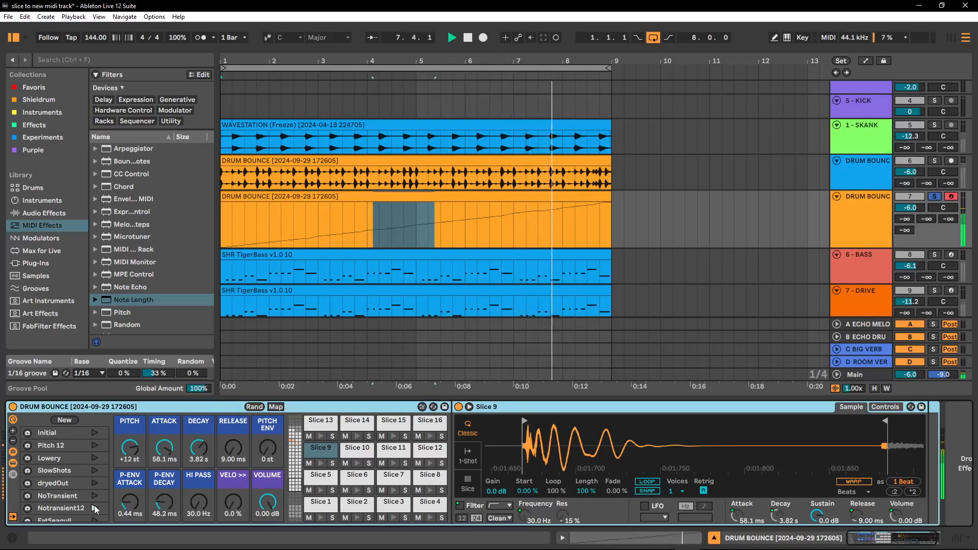
Audition the FatSeagull, NoTransient-5 and WoodCabine macro variations during playback.
{"action": "scroll", "coordinate": [78, 469], "scroll_direction": "down", "scroll_amount": 2}
{"action": "left_click", "coordinate": [94, 493]}
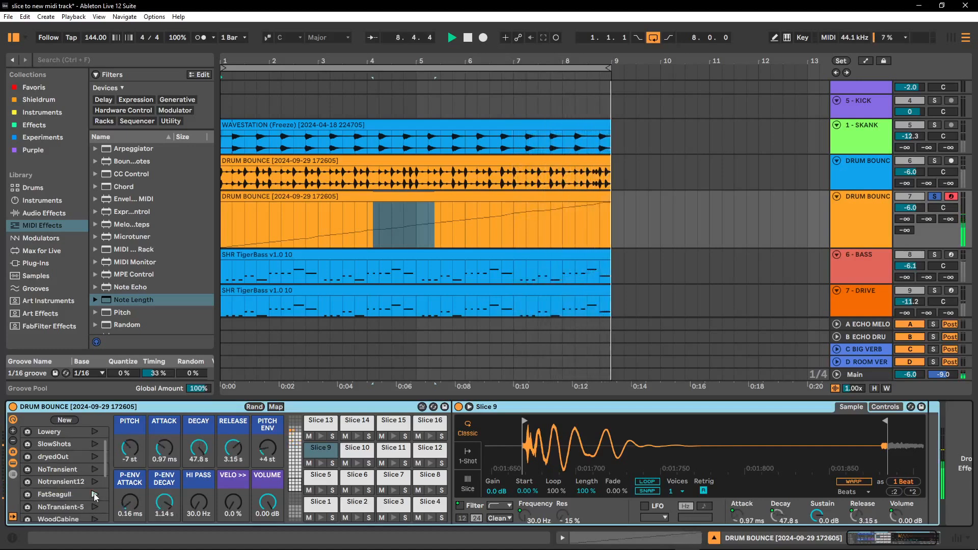
{"action": "left_click", "coordinate": [93, 506]}
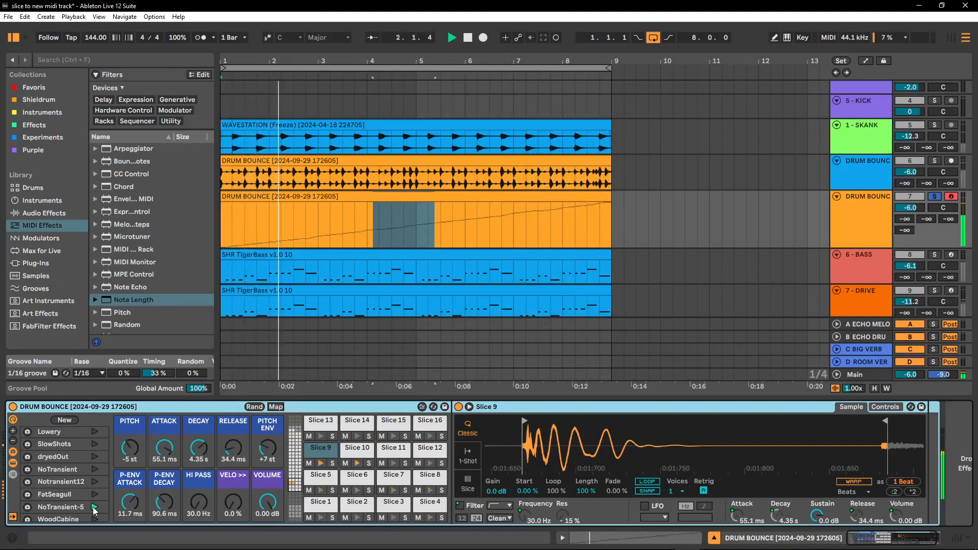
{"action": "scroll", "coordinate": [75, 481], "scroll_direction": "down", "scroll_amount": 4}
{"action": "left_click", "coordinate": [93, 467]}
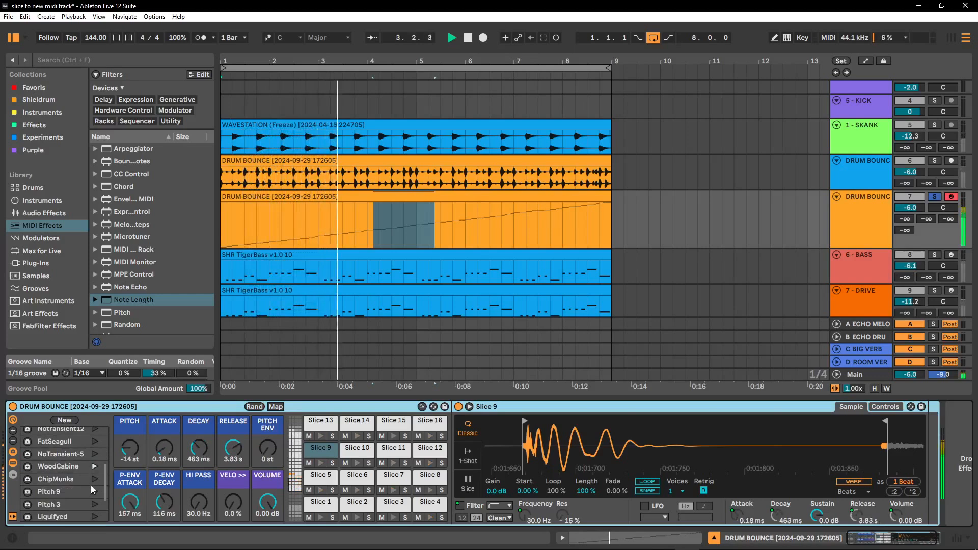
Audition the ChipMunks, Pitch 9, Pitch 3, Liquifyed and DryBones variations, and recall the Initial variation with playback stopped.
{"action": "left_click", "coordinate": [95, 478]}
{"action": "left_click", "coordinate": [95, 492]}
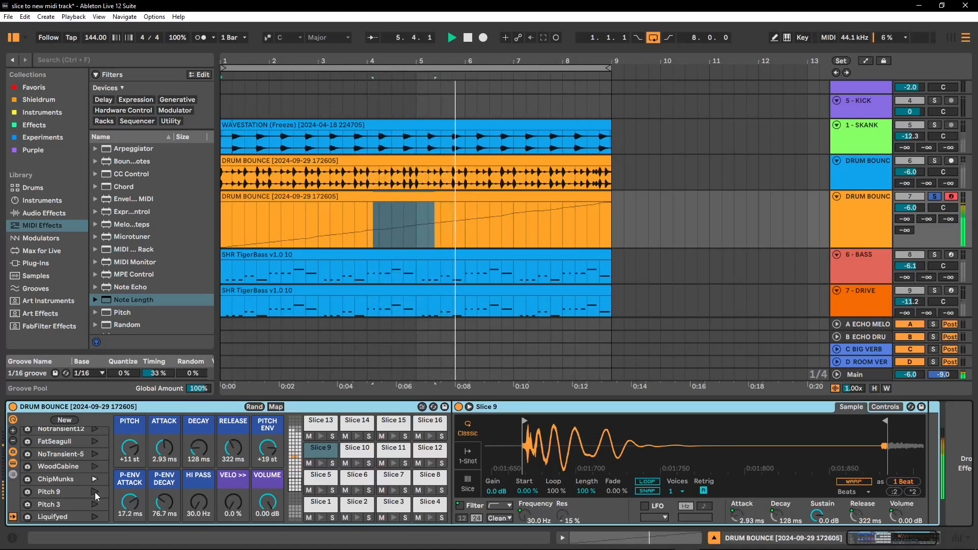
{"action": "left_click", "coordinate": [94, 504]}
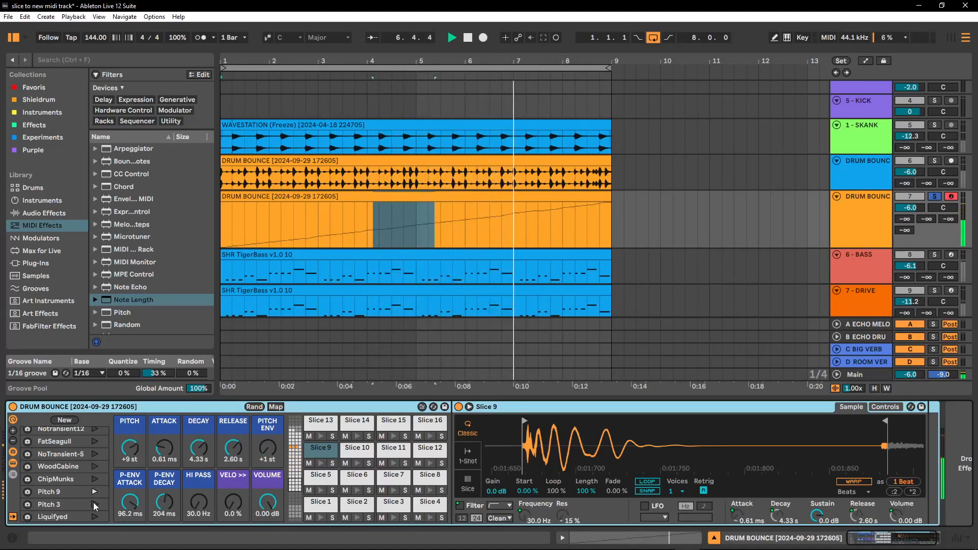
{"action": "left_click", "coordinate": [94, 516]}
{"action": "scroll", "coordinate": [97, 496], "scroll_direction": "down", "scroll_amount": 3}
{"action": "left_click", "coordinate": [94, 489]}
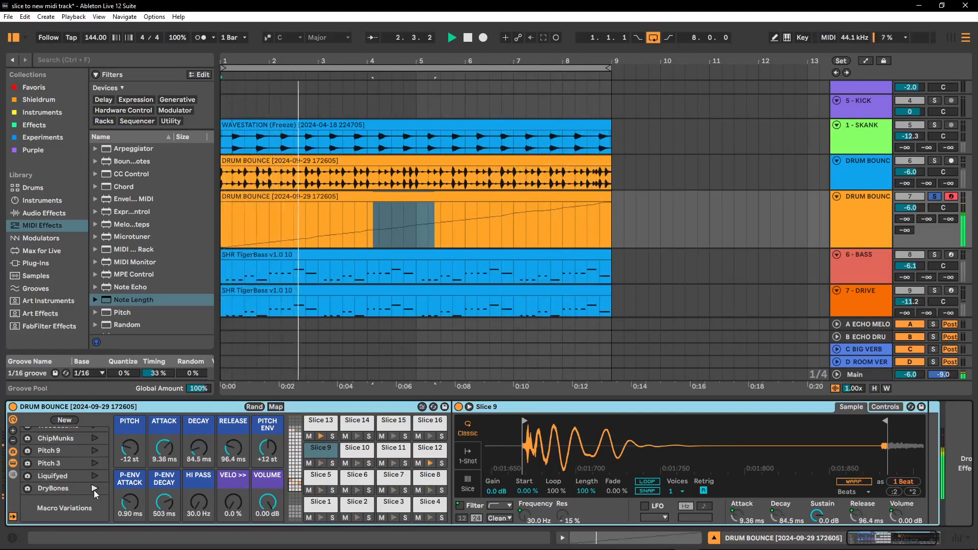
{"action": "scroll", "coordinate": [75, 459], "scroll_direction": "up", "scroll_amount": 5}
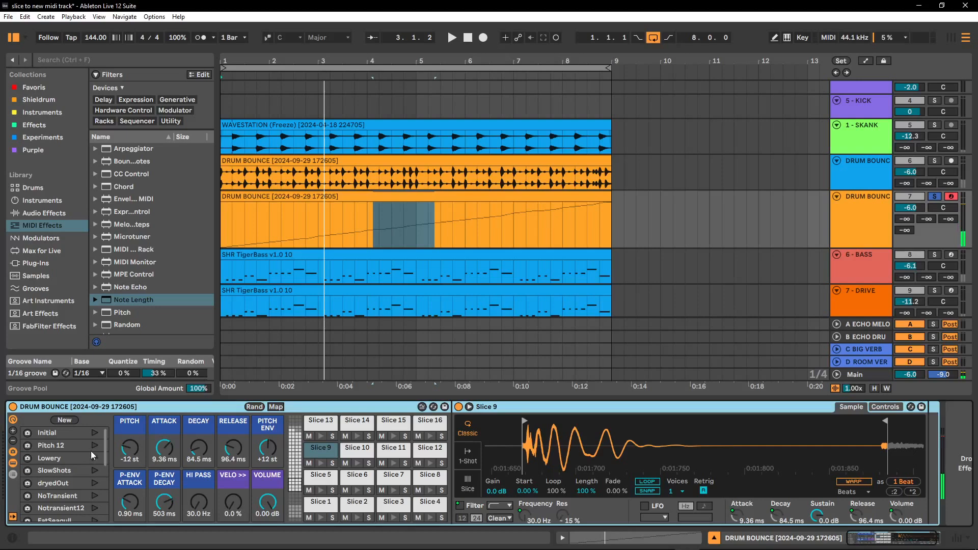
{"action": "left_click", "coordinate": [94, 433]}
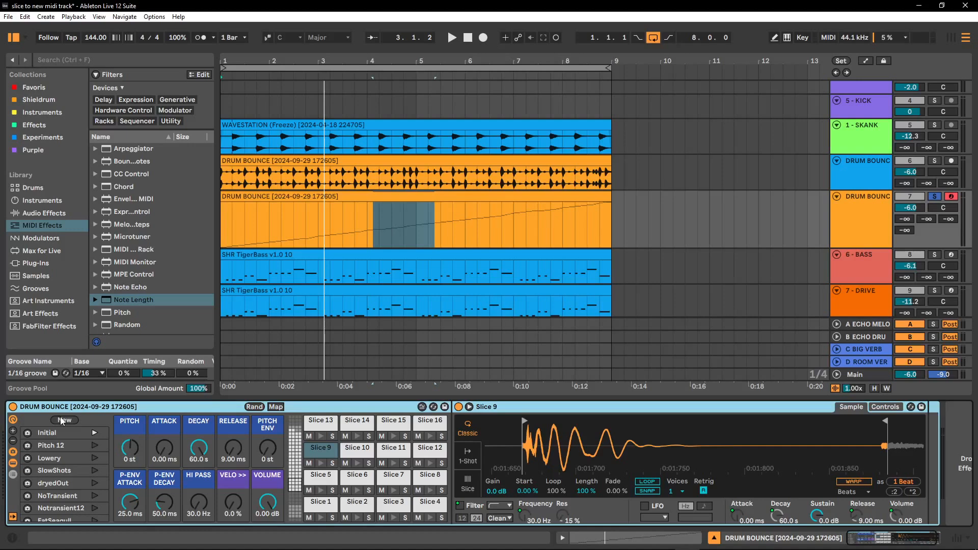
Look over the arrangement's sliced drum, skank, original drum loop, bass and drive clips.
{"action": "left_click", "coordinate": [308, 198]}
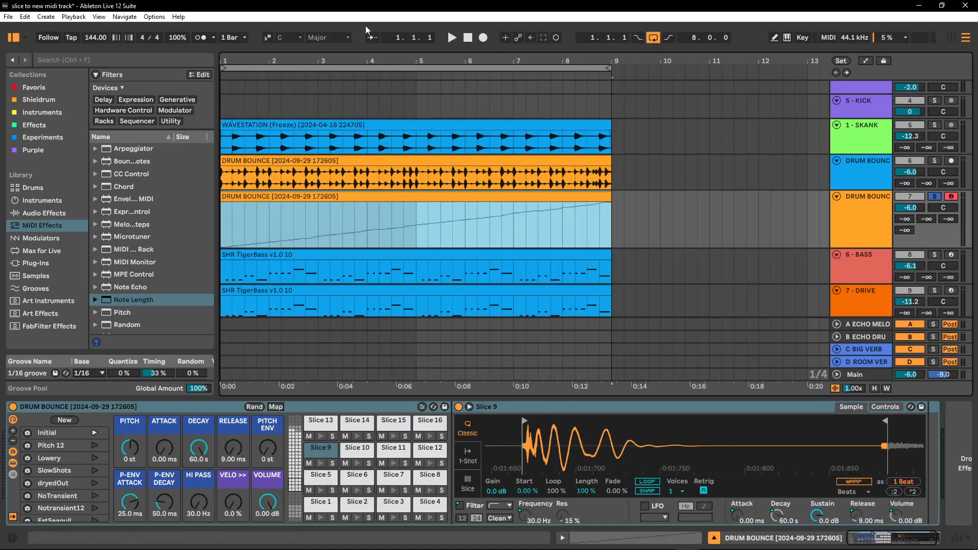
{"action": "left_click", "coordinate": [276, 126]}
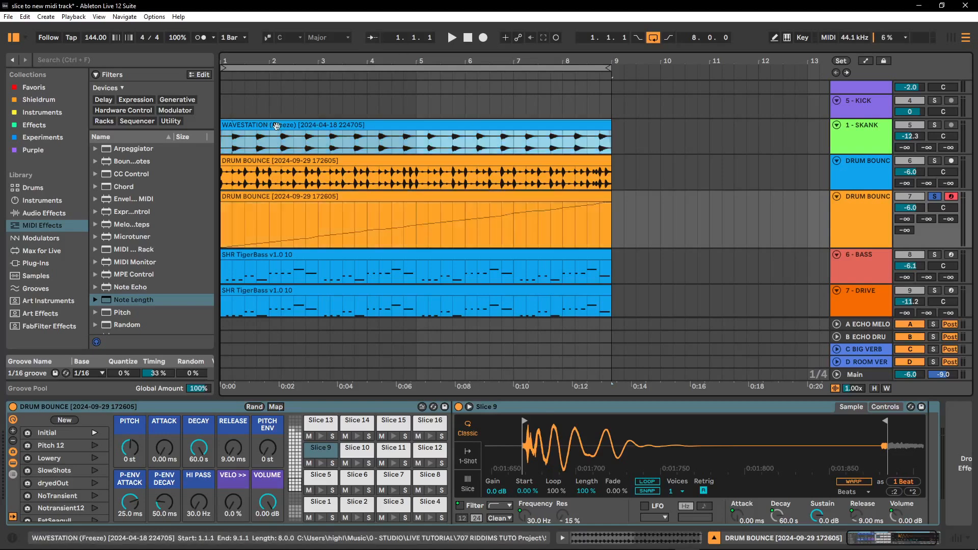
{"action": "left_click", "coordinate": [272, 161]}
{"action": "left_click", "coordinate": [300, 268]}
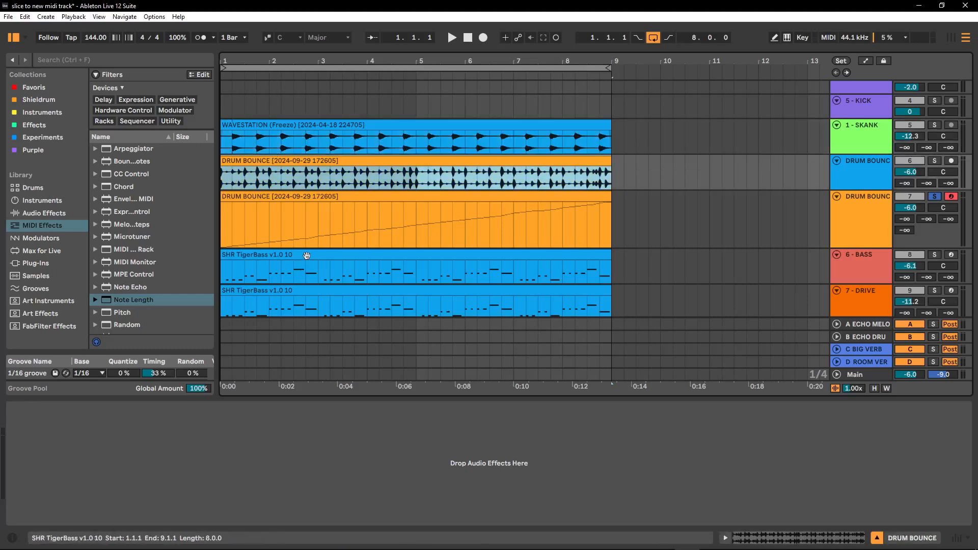
{"action": "left_click", "coordinate": [307, 296]}
{"action": "scroll", "coordinate": [318, 273], "scroll_direction": "down", "scroll_amount": 2}
{"action": "scroll", "coordinate": [318, 272], "scroll_direction": "up", "scroll_amount": 2}
{"action": "scroll", "coordinate": [317, 272], "scroll_direction": "down", "scroll_amount": 3}
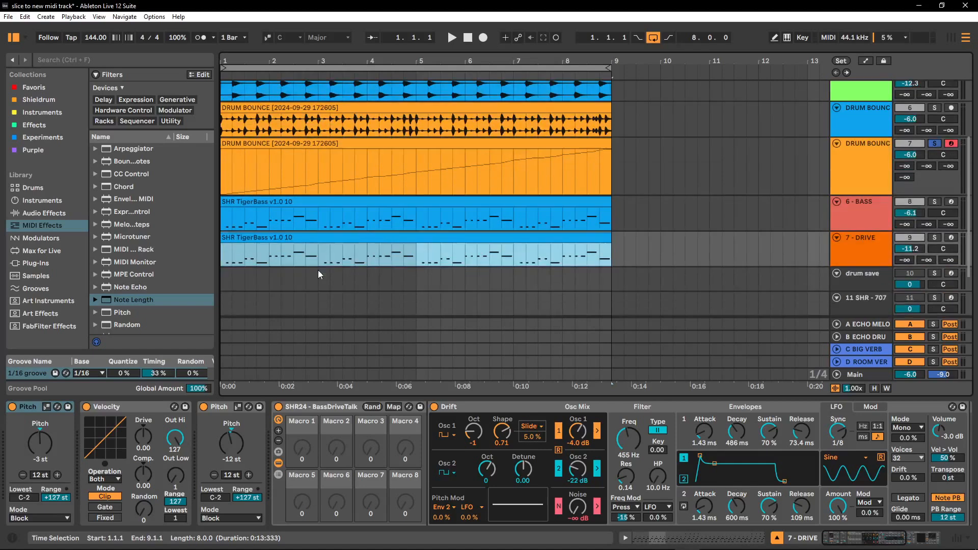
{"action": "scroll", "coordinate": [360, 245], "scroll_direction": "up", "scroll_amount": 3}
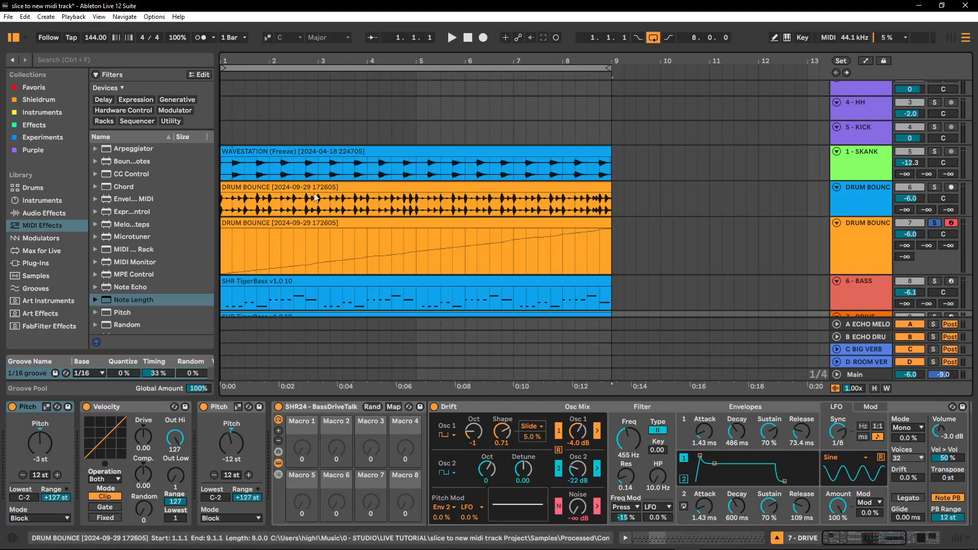
Turn off solo on the sliced drum track and fold the track in the arrangement.
{"action": "left_click", "coordinate": [934, 223]}
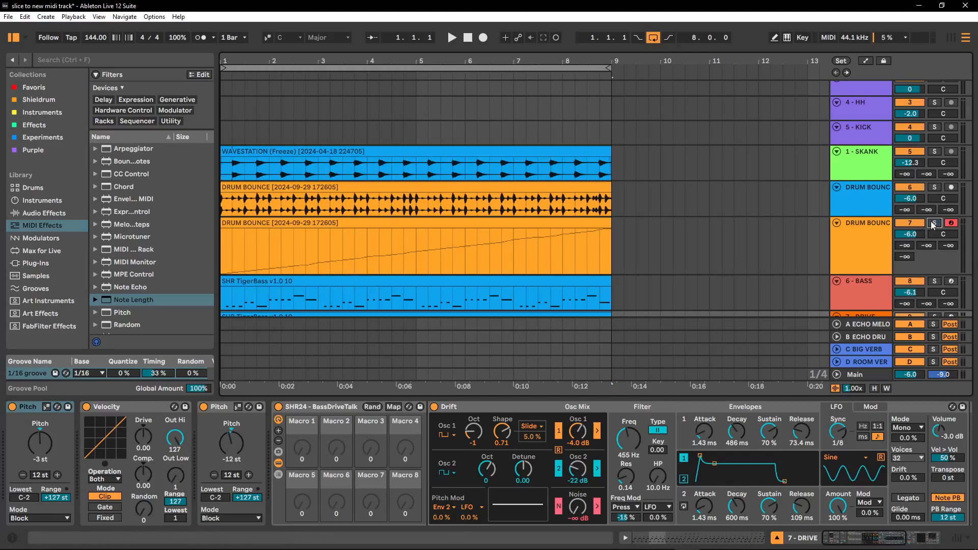
{"action": "left_click", "coordinate": [861, 230]}
{"action": "left_click", "coordinate": [837, 223]}
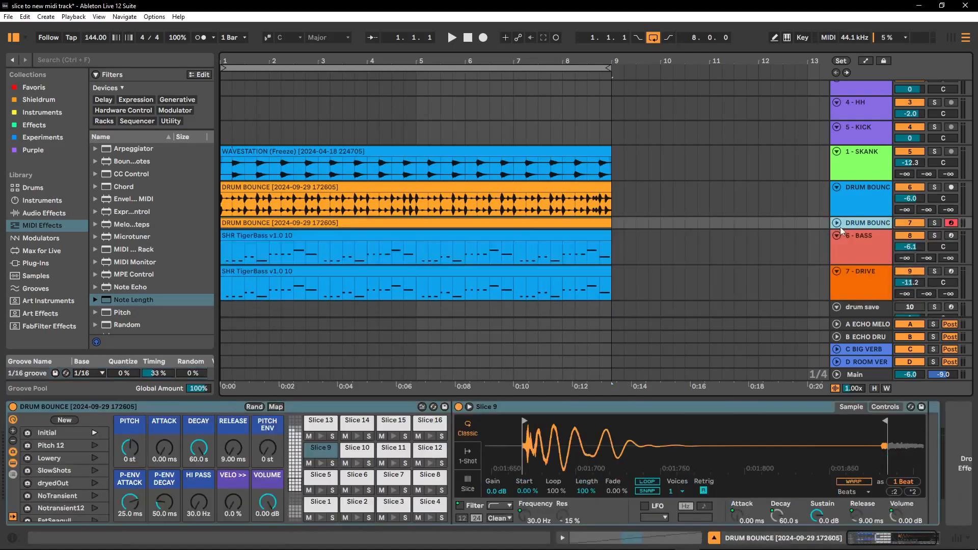
Select the original drum loop track and play the arrangement briefly with all tracks audible.
{"action": "left_click", "coordinate": [866, 199]}
{"action": "key", "text": "space"}
{"action": "left_click", "coordinate": [570, 213]}
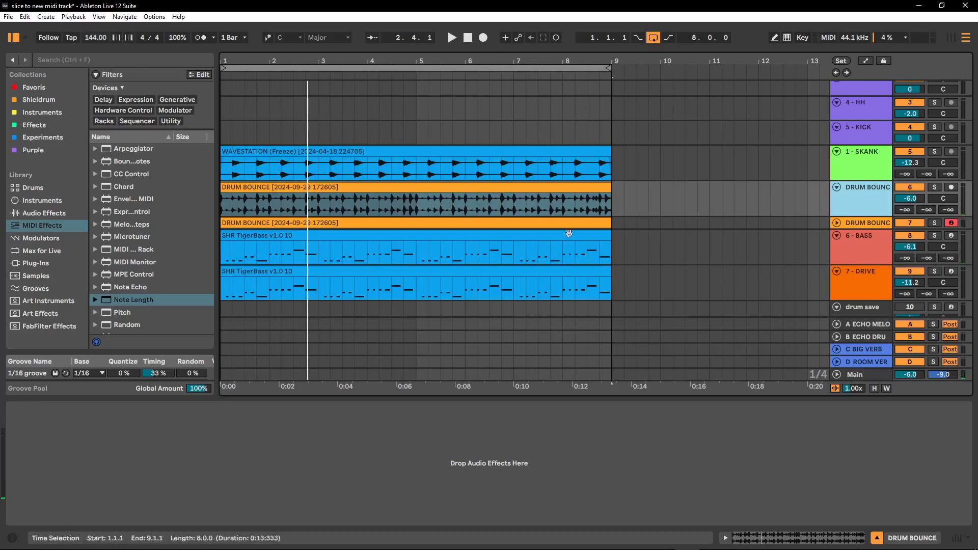
Open the original drum loop clip's sample view and look through the available warp modes.
{"action": "double_click", "coordinate": [441, 189]}
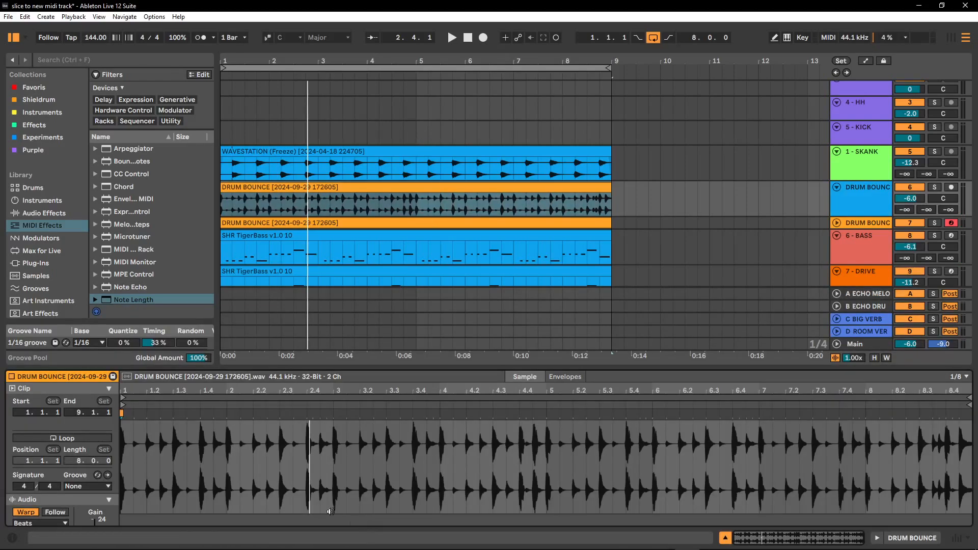
{"action": "scroll", "coordinate": [66, 445], "scroll_direction": "down", "scroll_amount": 2}
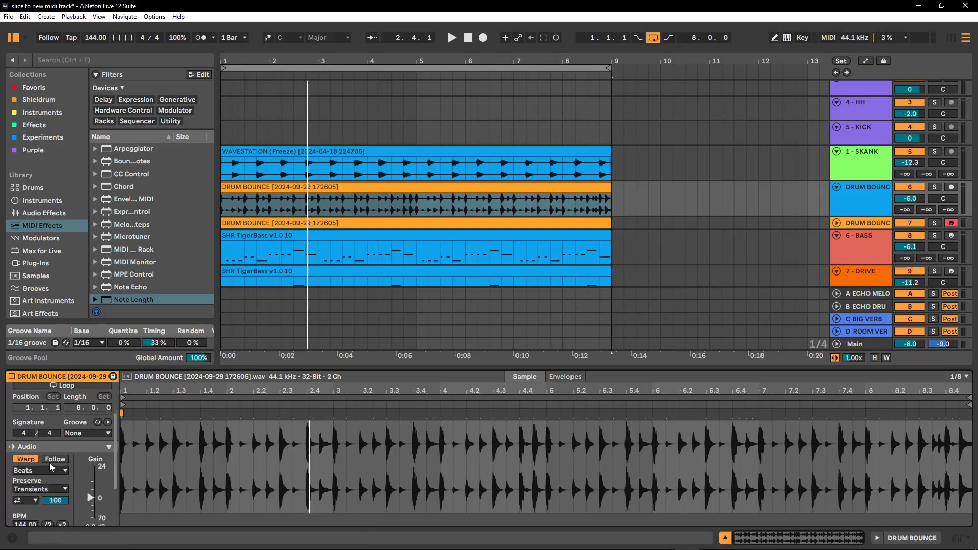
{"action": "scroll", "coordinate": [40, 466], "scroll_direction": "down", "scroll_amount": 1}
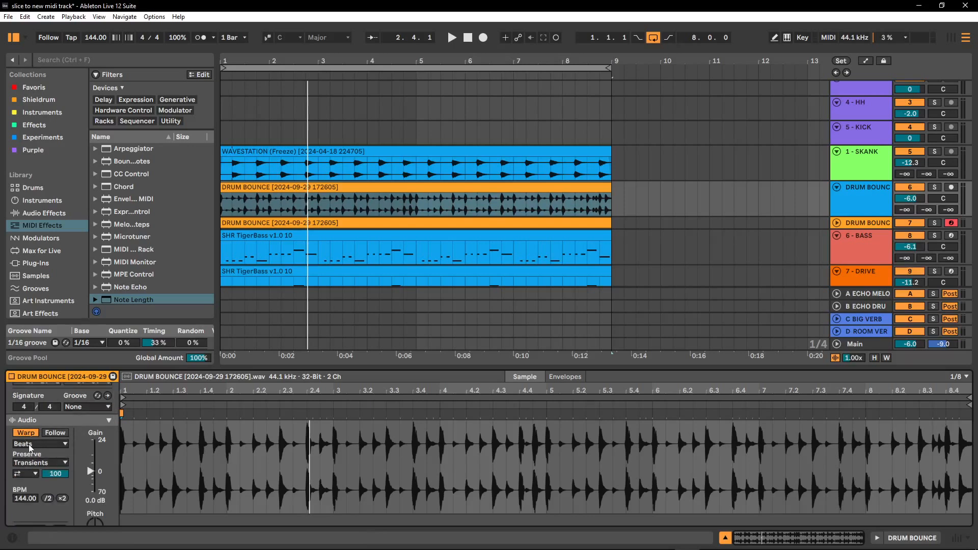
{"action": "left_click", "coordinate": [29, 444]}
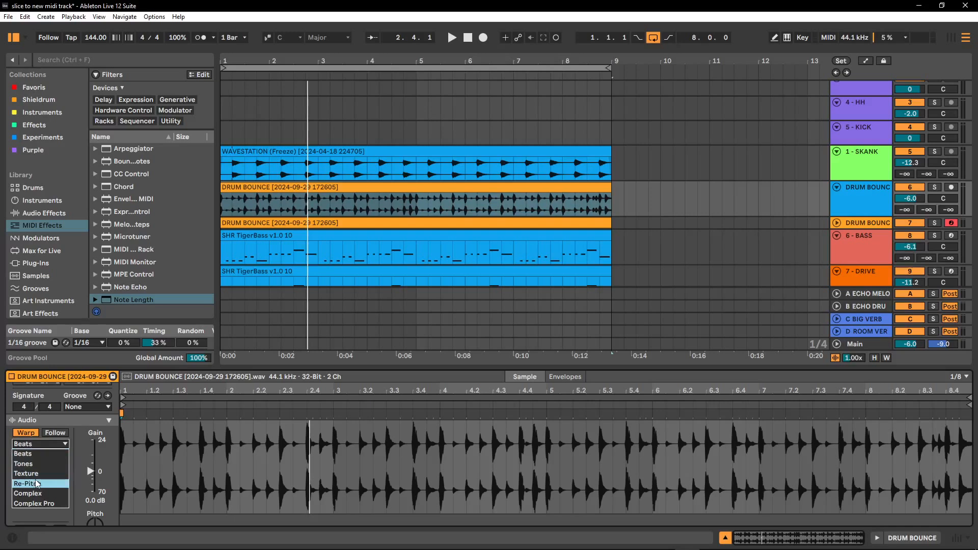
{"action": "left_click", "coordinate": [80, 422]}
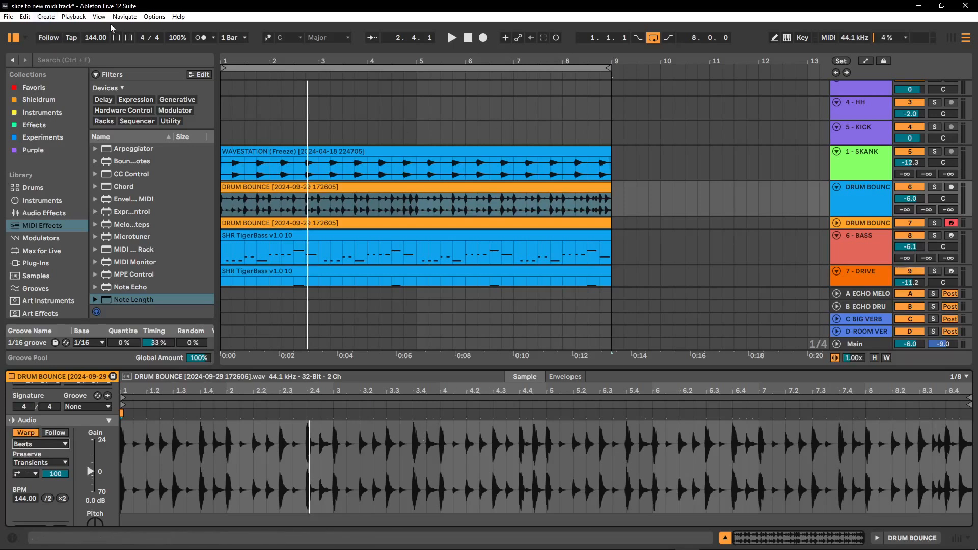
Lower the project tempo to 122 BPM and further to 97 BPM, playing the arrangement at each tempo.
{"action": "left_click_drag", "start_coordinate": [98, 39], "coordinate": [98, 50]}
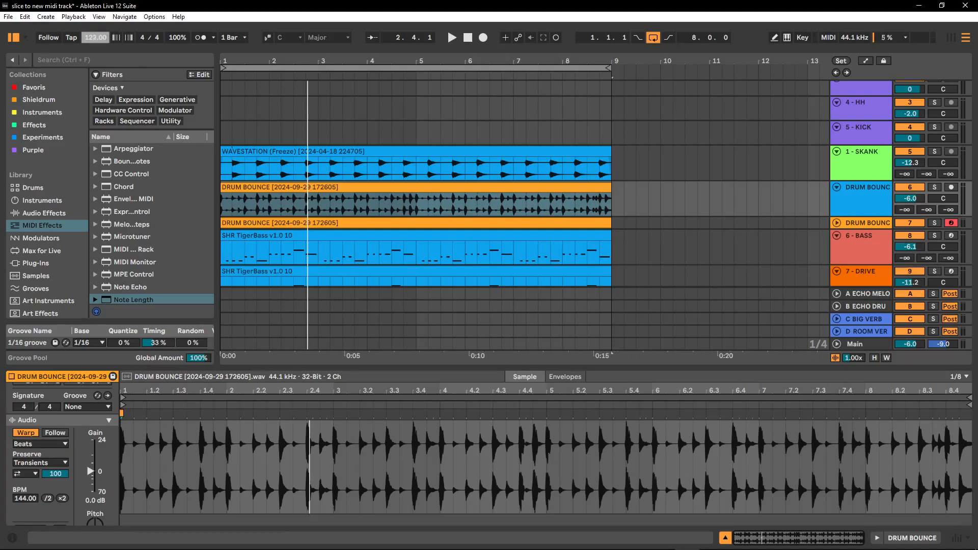
{"action": "left_click", "coordinate": [266, 150]}
{"action": "key", "text": "space"}
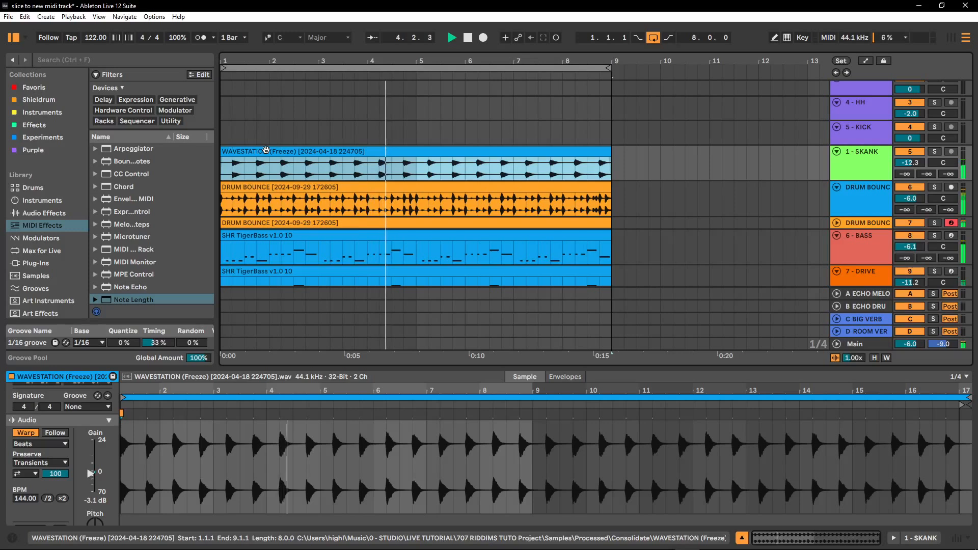
{"action": "key", "text": "space"}
{"action": "left_click_drag", "start_coordinate": [95, 38], "coordinate": [96, 51]}
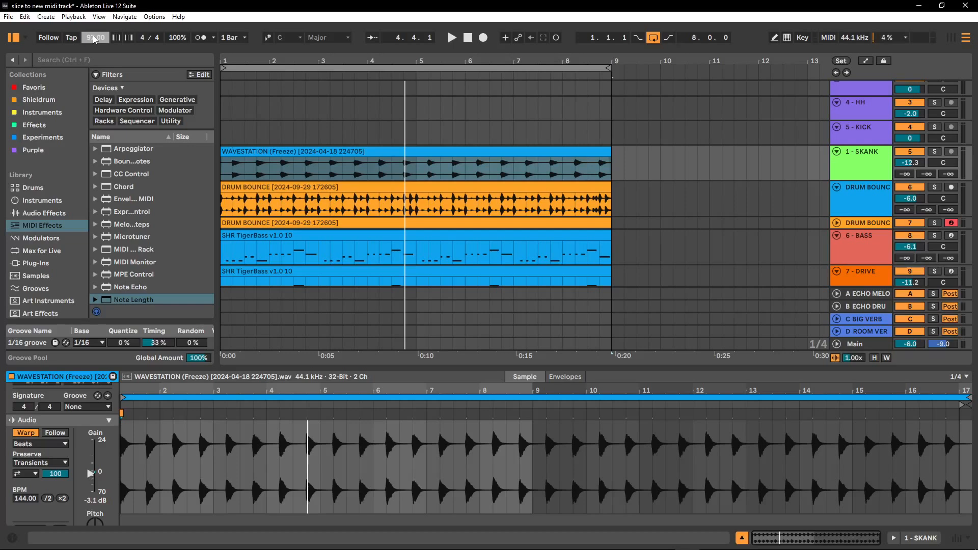
{"action": "key", "text": "space"}
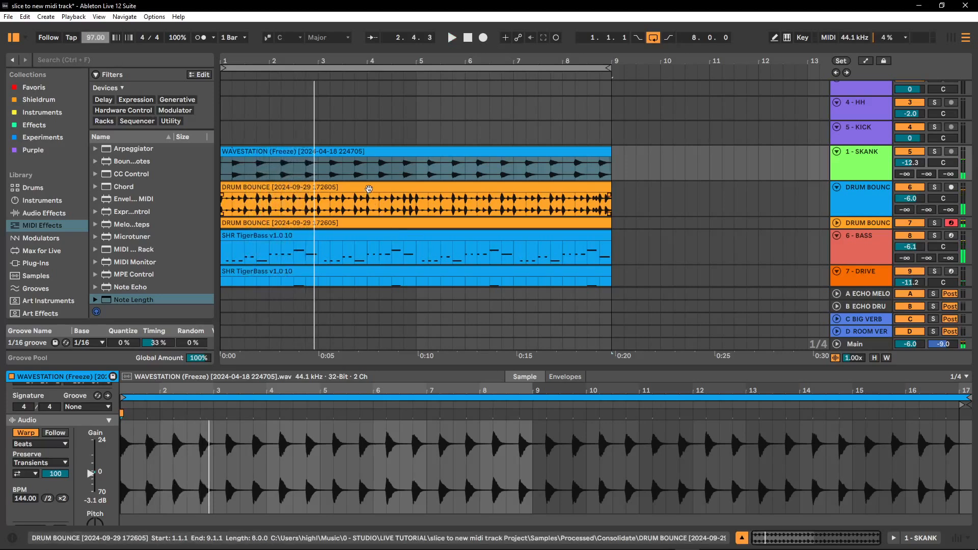
Set the transient loop mode of the original drum loop clip to Loop Off.
{"action": "left_click", "coordinate": [369, 189]}
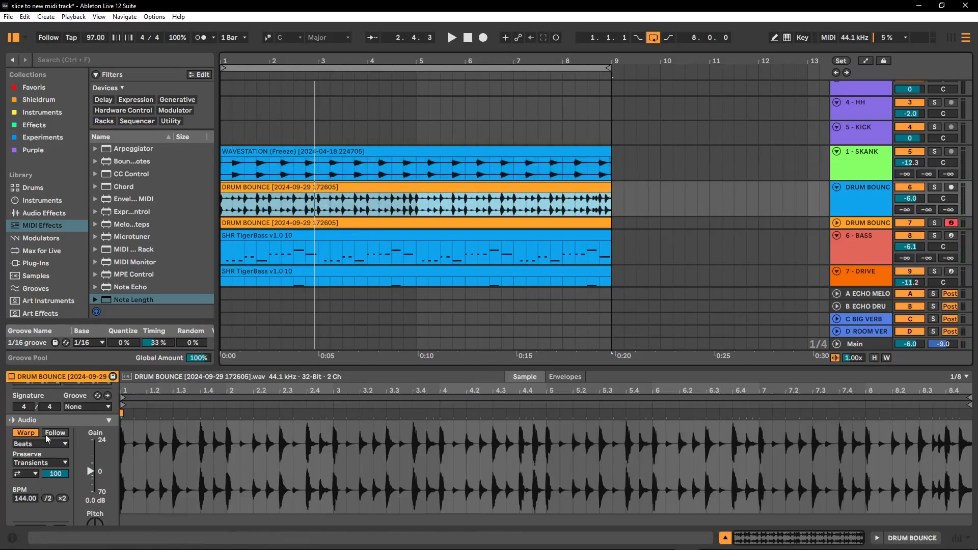
{"action": "left_click", "coordinate": [26, 474]}
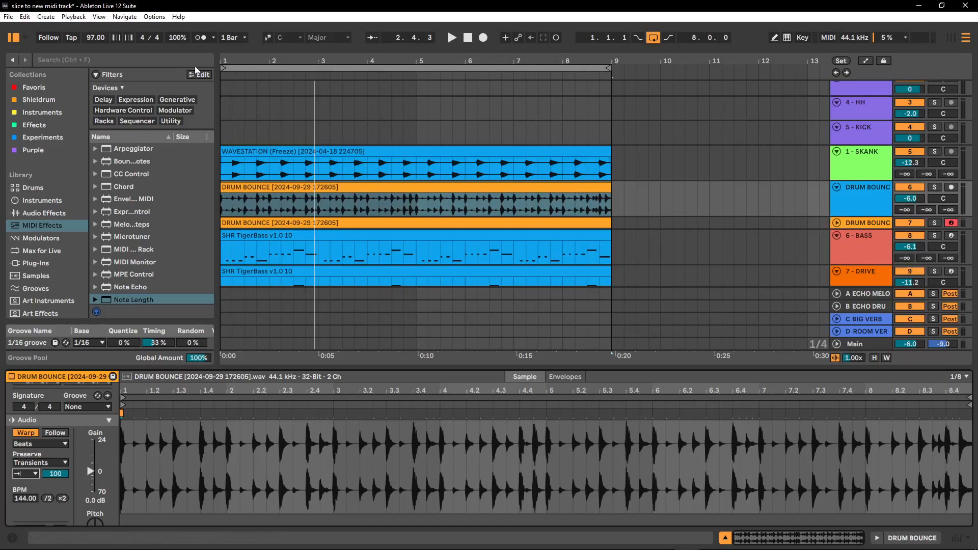
Set the project tempo to 144 BPM.
{"action": "left_click", "coordinate": [104, 39]}
{"action": "type", "text": "144"}
{"action": "key", "text": "Return"}
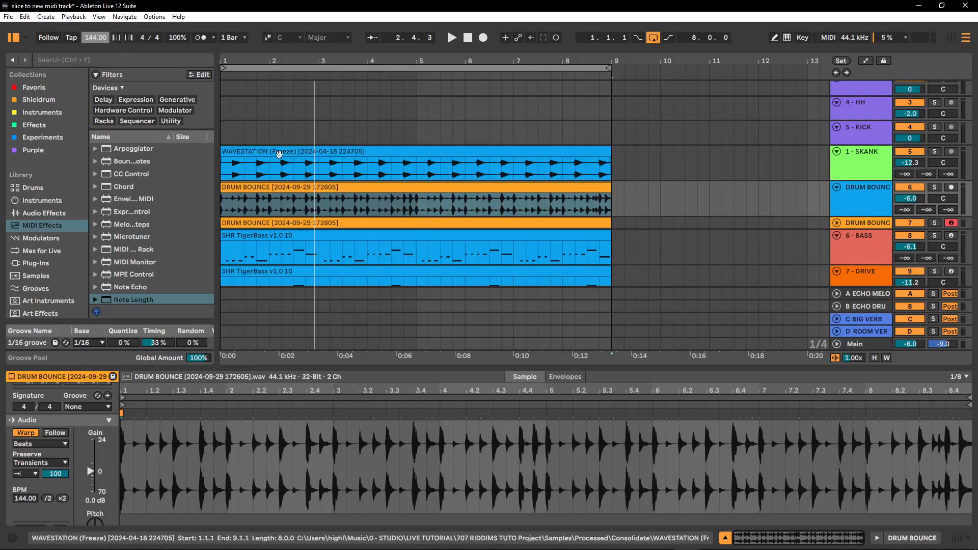
Unfold the sliced drum track and show its MIDI clip's notes.
{"action": "left_click", "coordinate": [836, 223]}
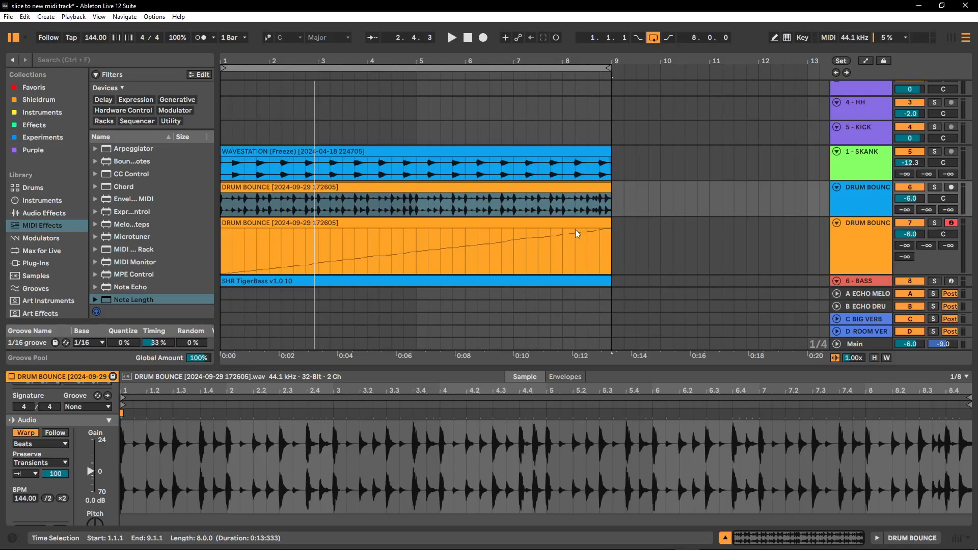
{"action": "left_click", "coordinate": [458, 244]}
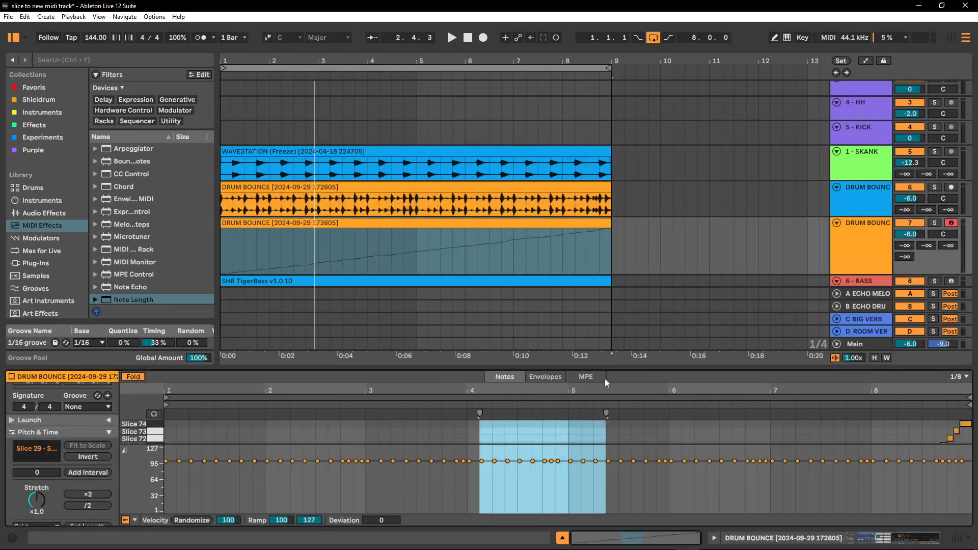
Enlarge the sliced drum clip's note view to inspect its slice notes, restore the arrangement, and select the clip.
{"action": "double_click", "coordinate": [622, 366]}
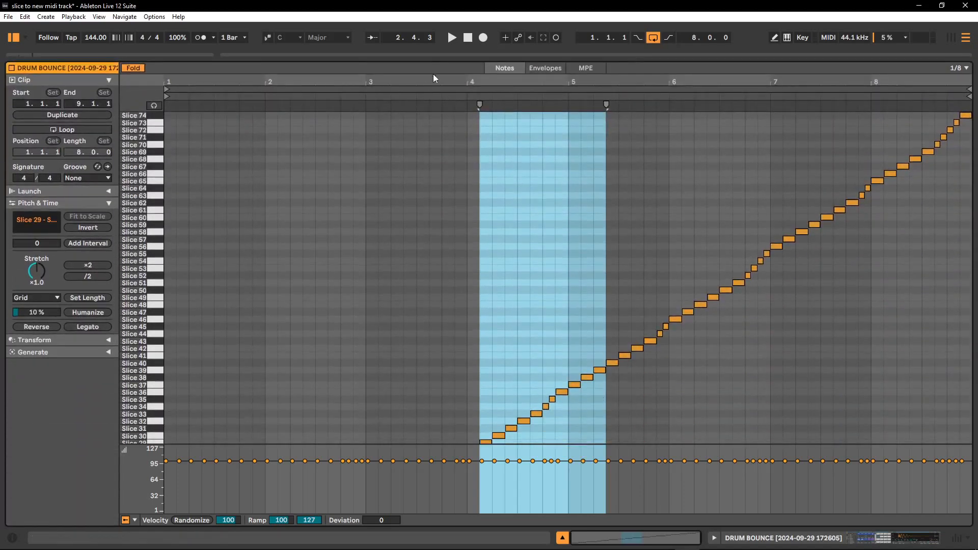
{"action": "left_click_drag", "start_coordinate": [441, 58], "coordinate": [400, 348]}
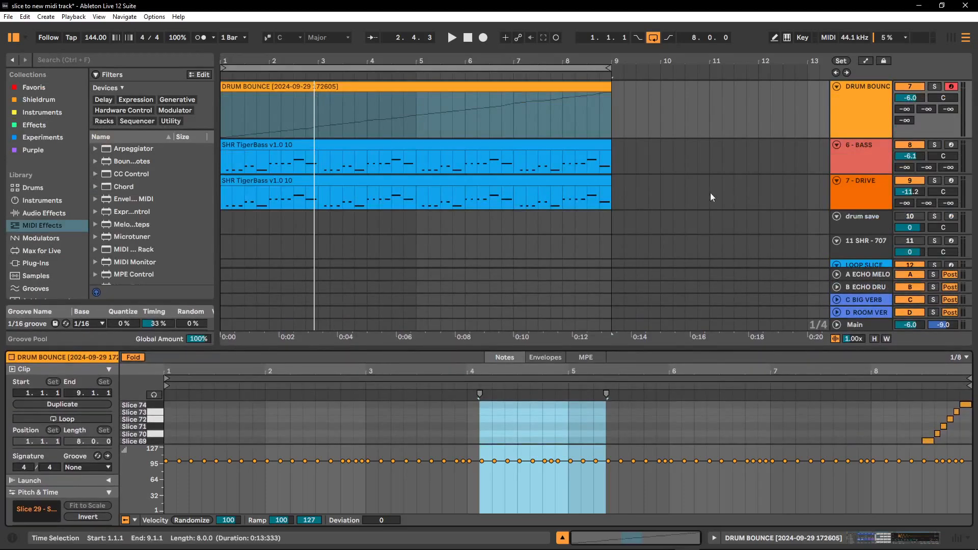
{"action": "scroll", "coordinate": [663, 184], "scroll_direction": "up", "scroll_amount": 3}
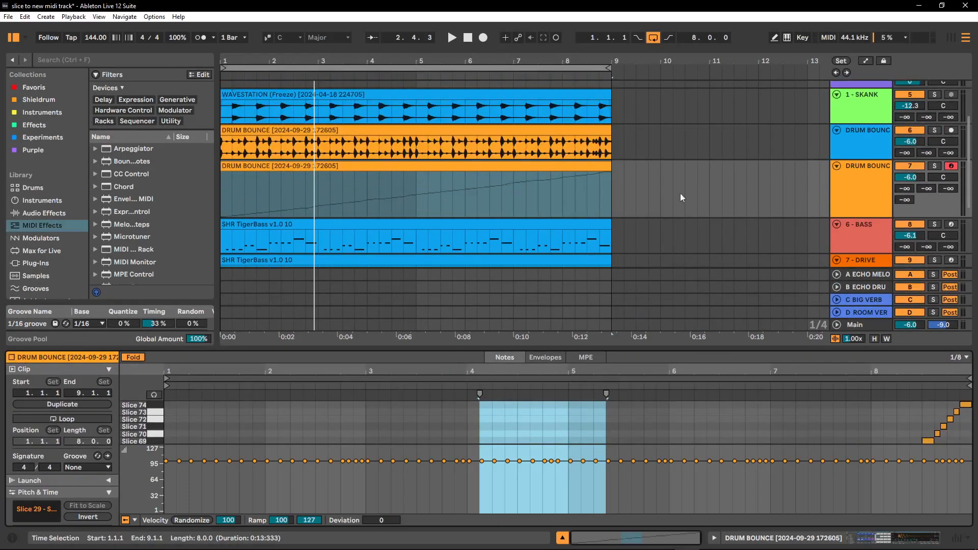
{"action": "left_click", "coordinate": [870, 175]}
{"action": "left_click", "coordinate": [260, 194]}
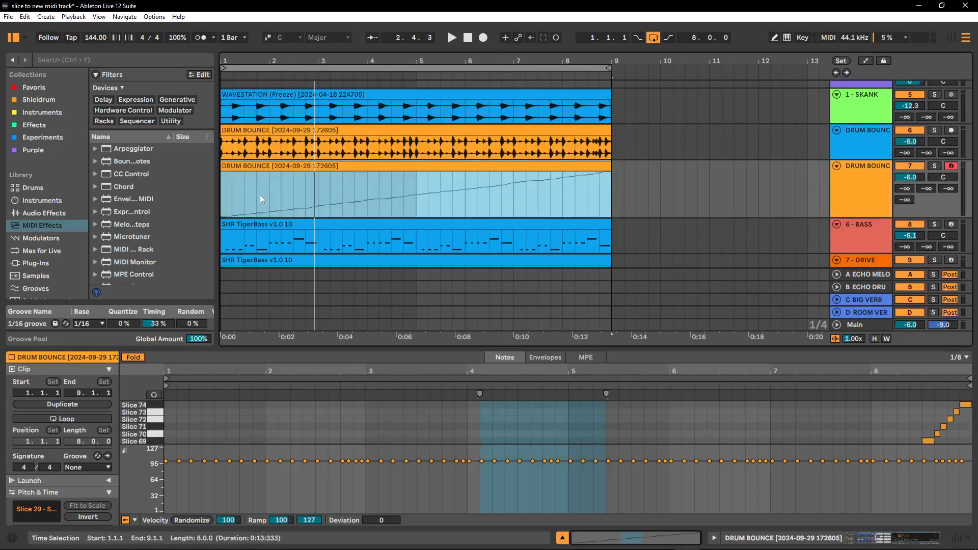
Solo the sliced drum track and play its clip briefly at the current tempo.
{"action": "left_click", "coordinate": [937, 167]}
{"action": "left_click", "coordinate": [274, 168]}
{"action": "key", "text": "space"}
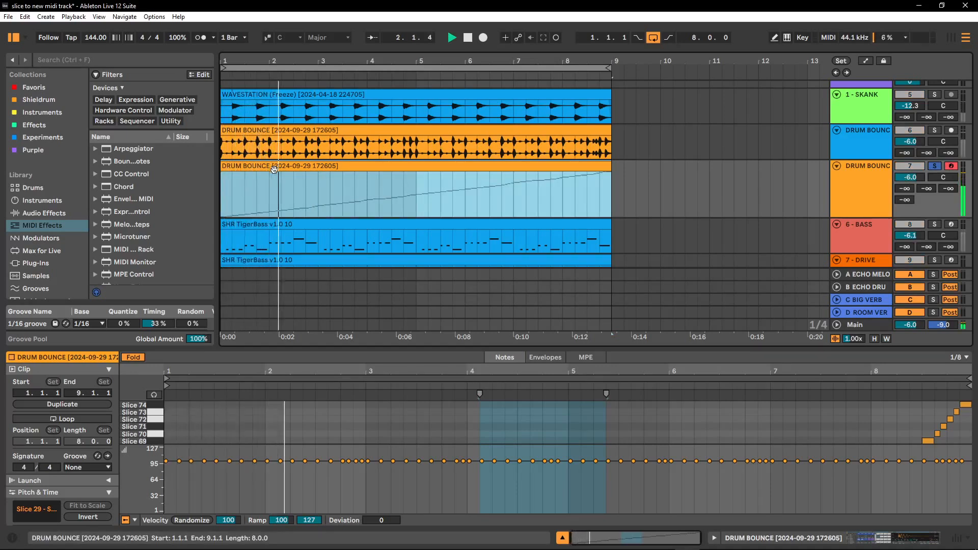
{"action": "key", "text": "space"}
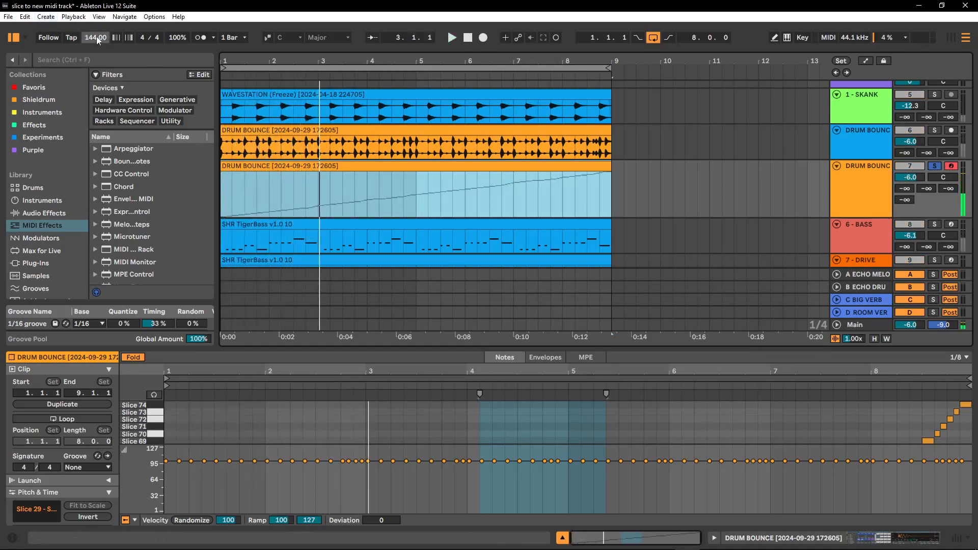
Lower the project tempo to 77 BPM and play the soloed sliced drums.
{"action": "left_click_drag", "start_coordinate": [97, 39], "coordinate": [97, 73]}
{"action": "key", "text": "space"}
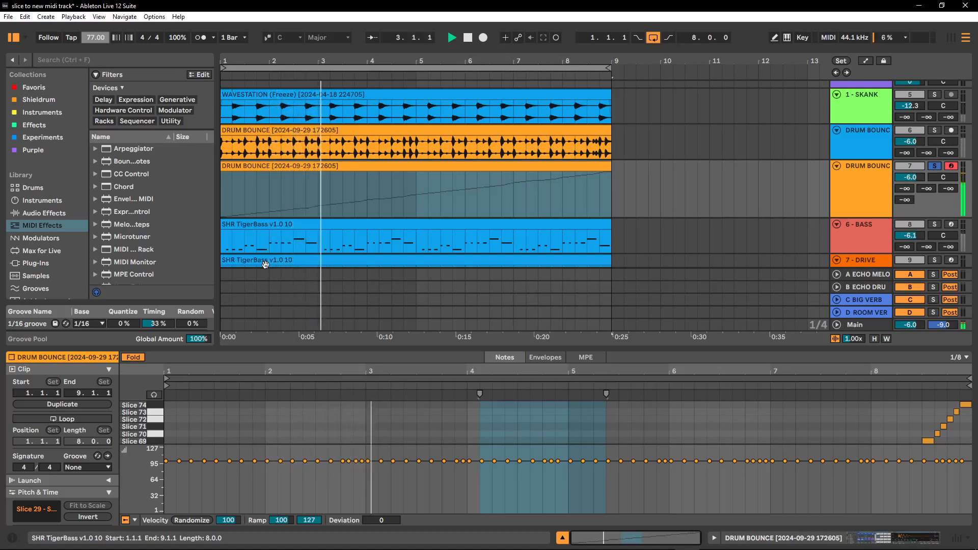
{"action": "key", "text": "space"}
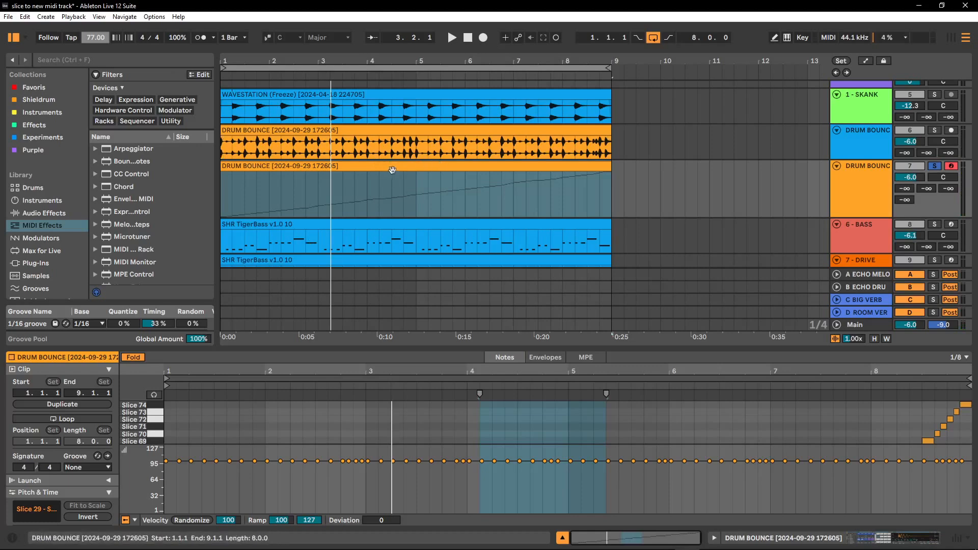
Look at the original drum loop clip and the sliced clip, and show the sliced track's rack and devices.
{"action": "left_click", "coordinate": [417, 130]}
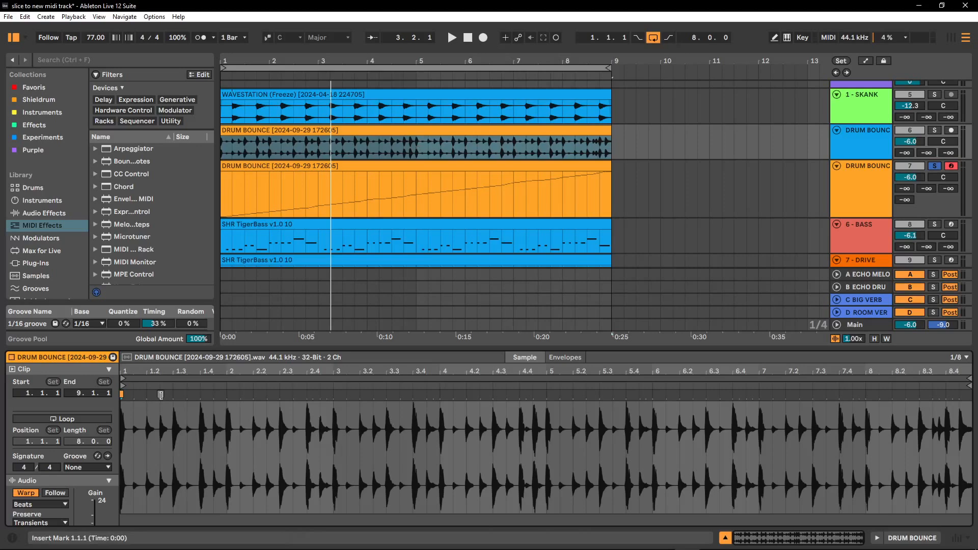
{"action": "left_click", "coordinate": [297, 166]}
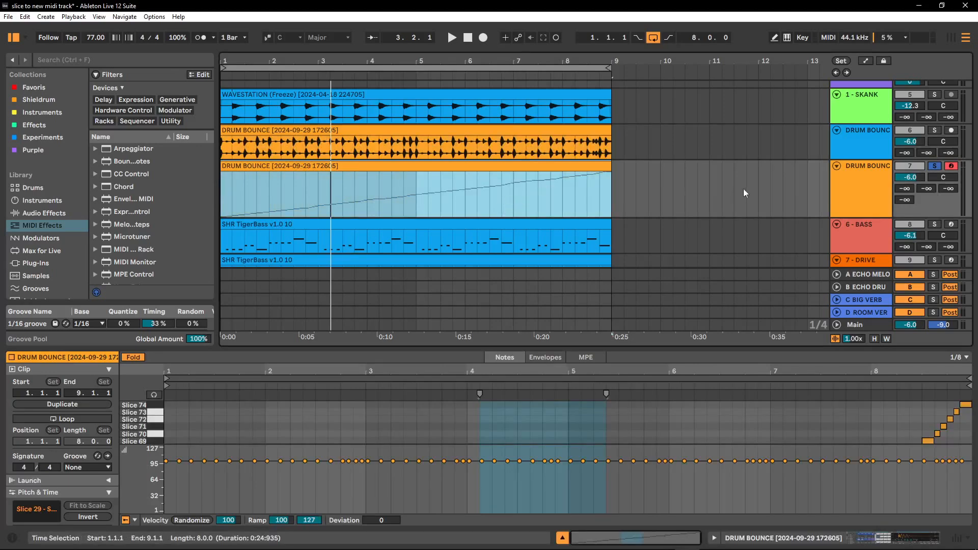
{"action": "left_click", "coordinate": [864, 193]}
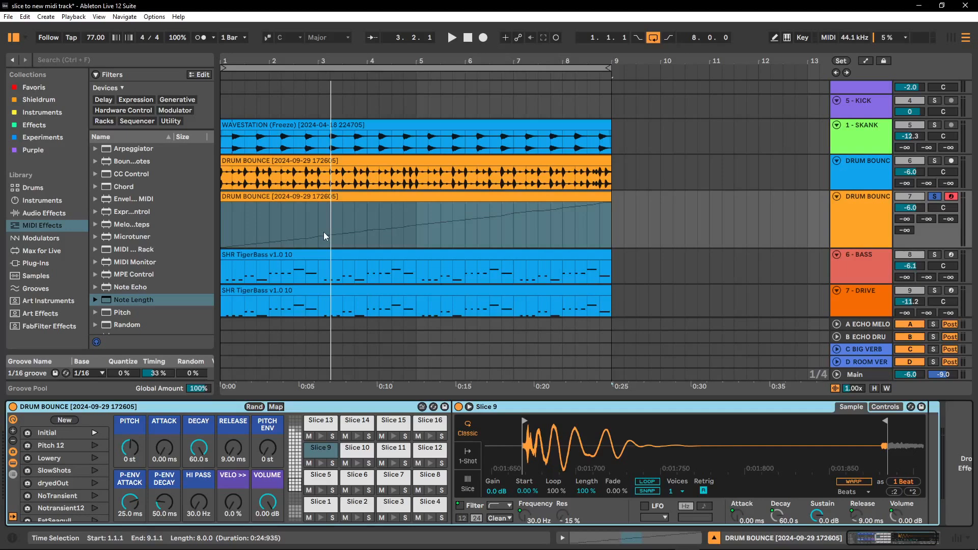
Set the project tempo to 144 BPM and play the soloed sliced drums.
{"action": "left_click", "coordinate": [92, 38]}
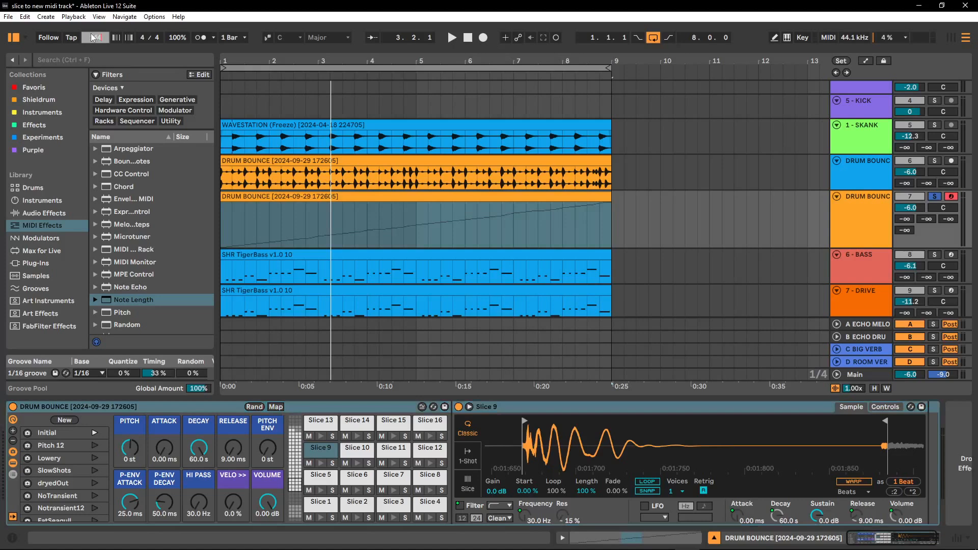
{"action": "key", "text": "Return"}
{"action": "key", "text": "space"}
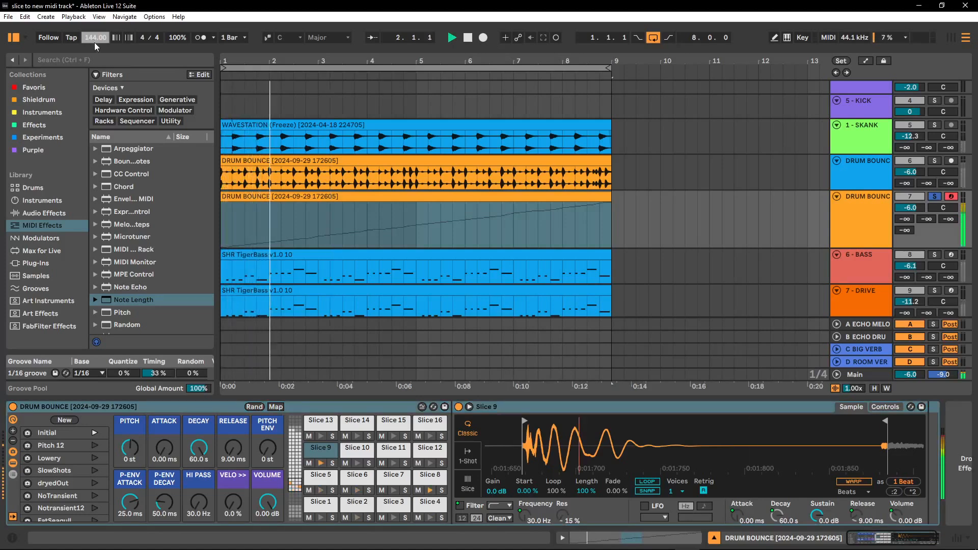
{"action": "key", "text": "space"}
Raise the project tempo to 188 BPM and listen to the sliced drums.
{"action": "type", "text": "168"}
{"action": "key", "text": "Return"}
{"action": "key", "text": "space"}
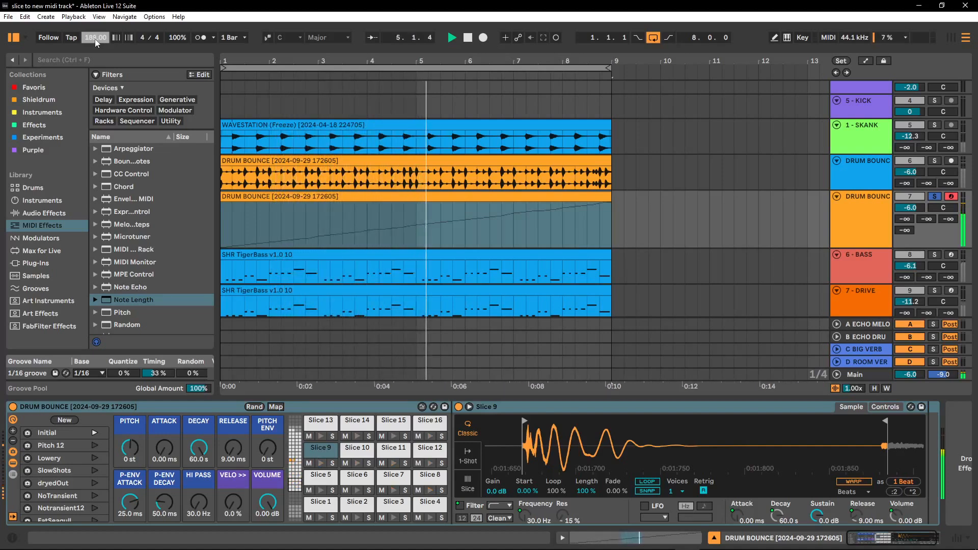
{"action": "key", "text": "space"}
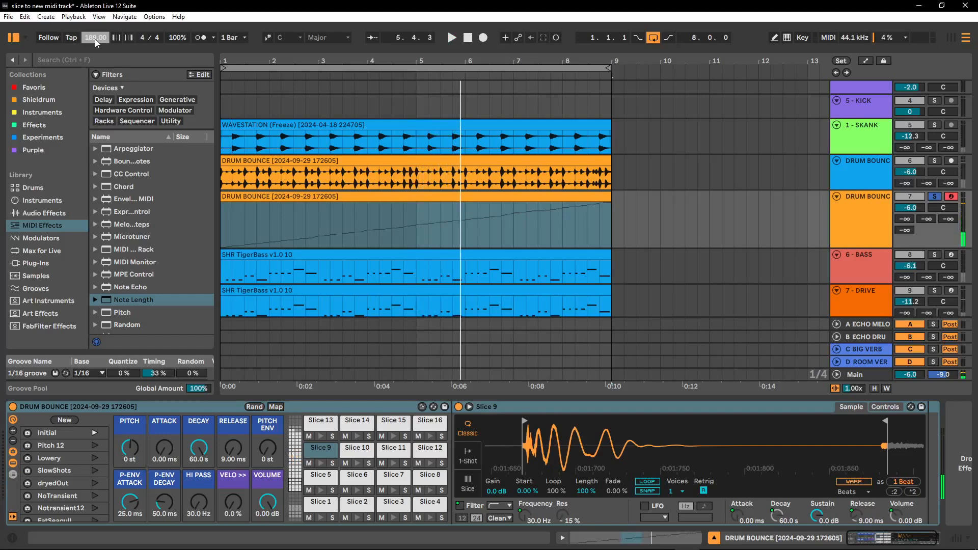
Return the project tempo to 144 BPM and reselect the sliced drum clip.
{"action": "key", "text": "BackSpace"}
{"action": "type", "text": "144"}
{"action": "key", "text": "Return"}
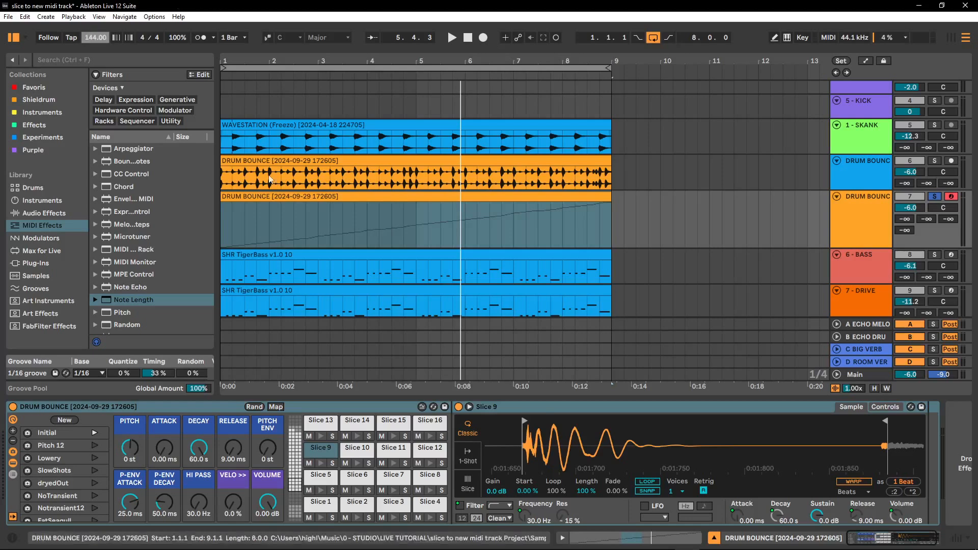
{"action": "left_click", "coordinate": [320, 162]}
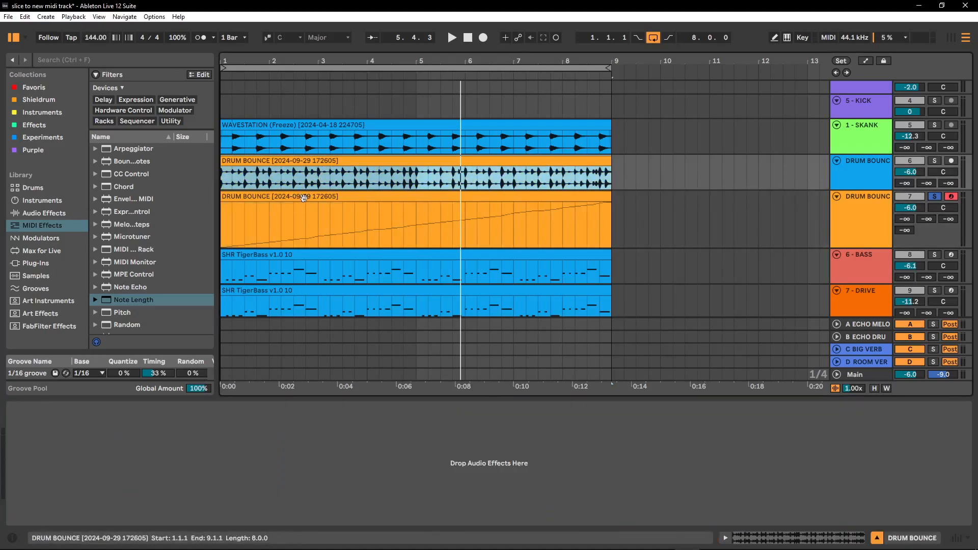
{"action": "left_click", "coordinate": [303, 197]}
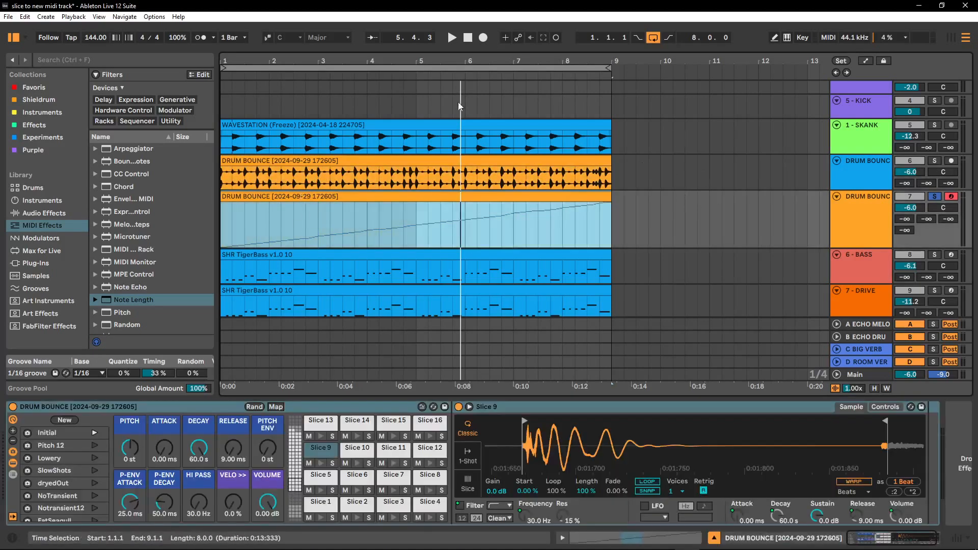
Set the arrangement loop around the purple section at bars 33 to 41, using its bass clip.
{"action": "left_click_drag", "start_coordinate": [524, 61], "coordinate": [514, 23]}
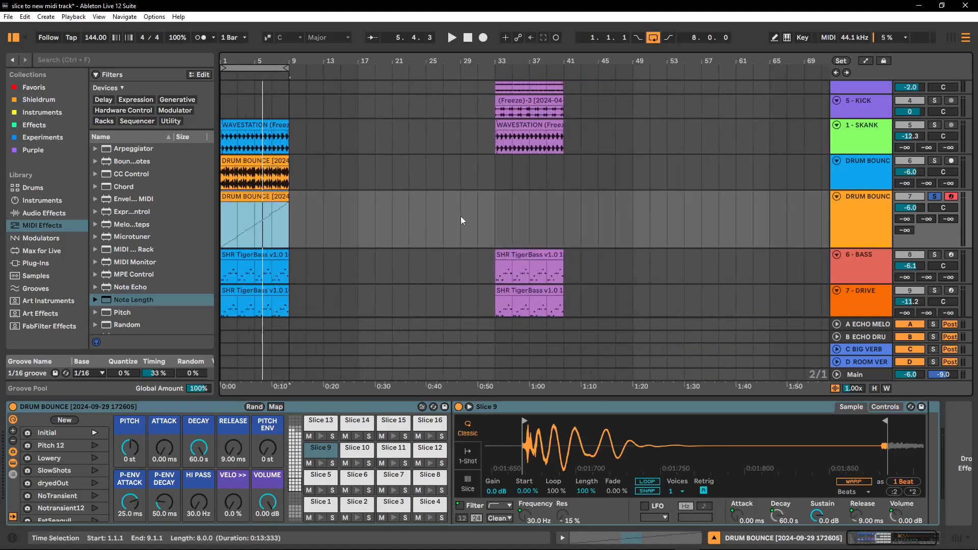
{"action": "left_click", "coordinate": [526, 256]}
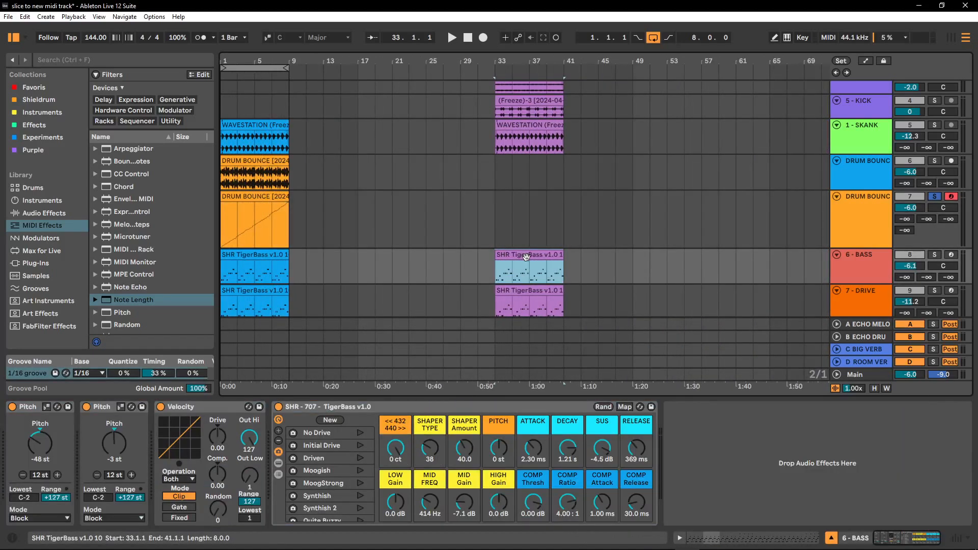
{"action": "key", "text": "ctrl+l"}
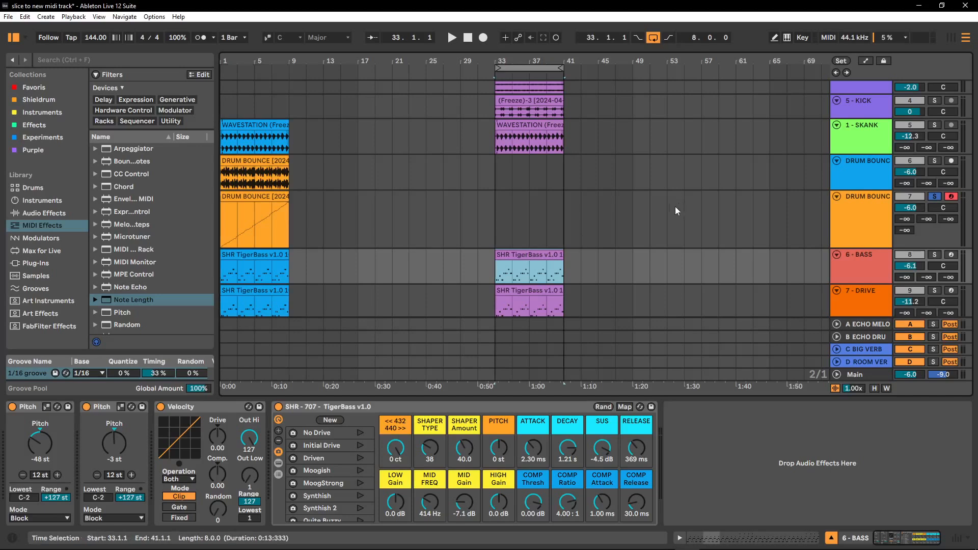
Turn off solo on the sliced drum track and play the looped section from the 2 - TOM clip.
{"action": "scroll", "coordinate": [668, 211], "scroll_direction": "up", "scroll_amount": 3}
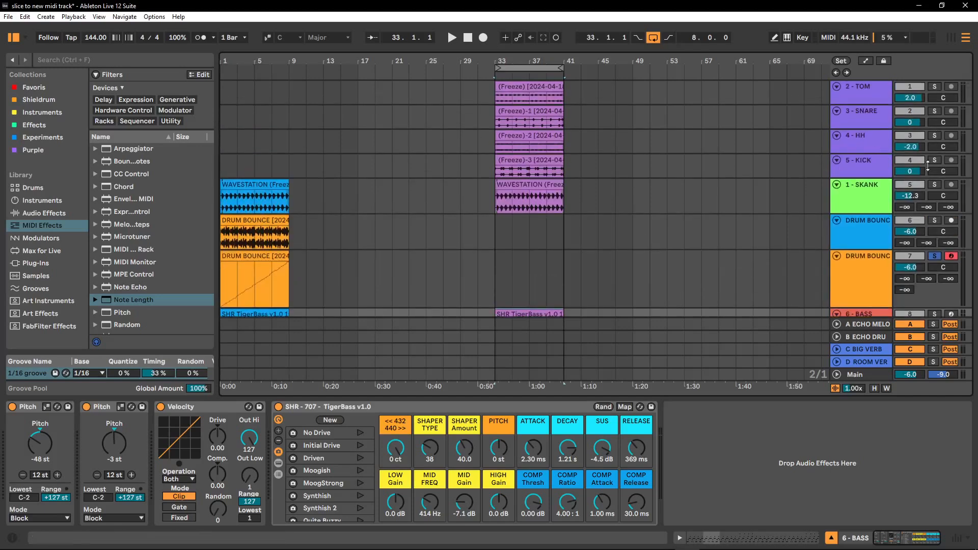
{"action": "left_click", "coordinate": [935, 256]}
{"action": "left_click", "coordinate": [855, 96]}
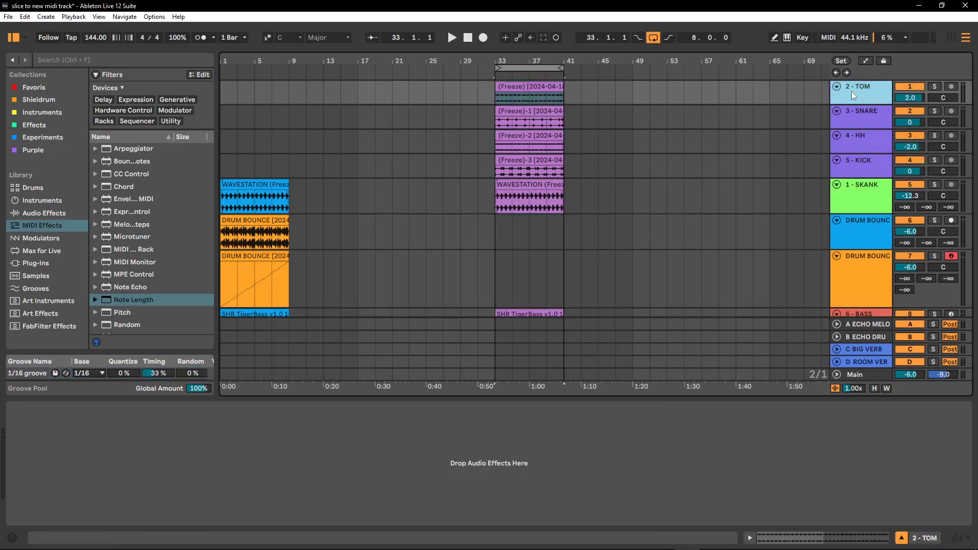
{"action": "left_click", "coordinate": [520, 88]}
{"action": "key", "text": "space"}
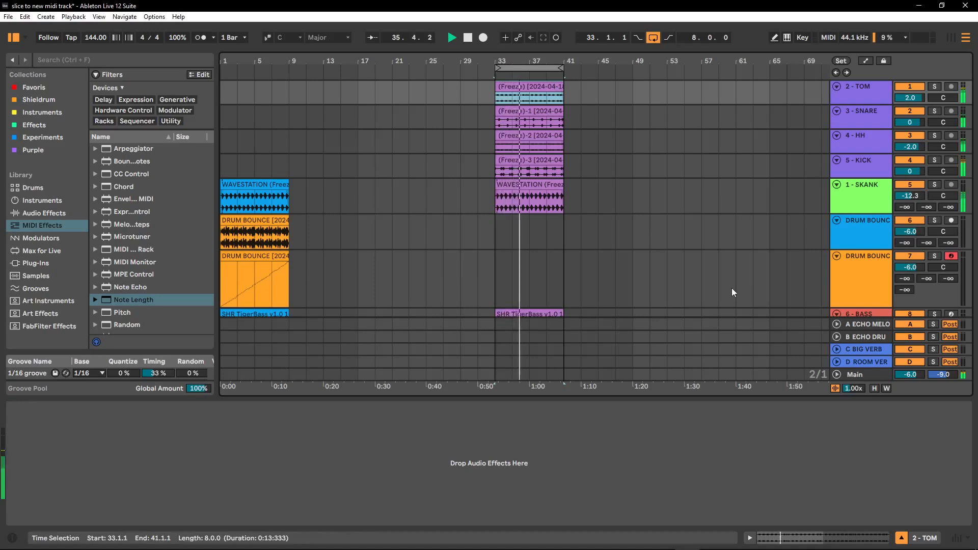
{"action": "key", "text": "space"}
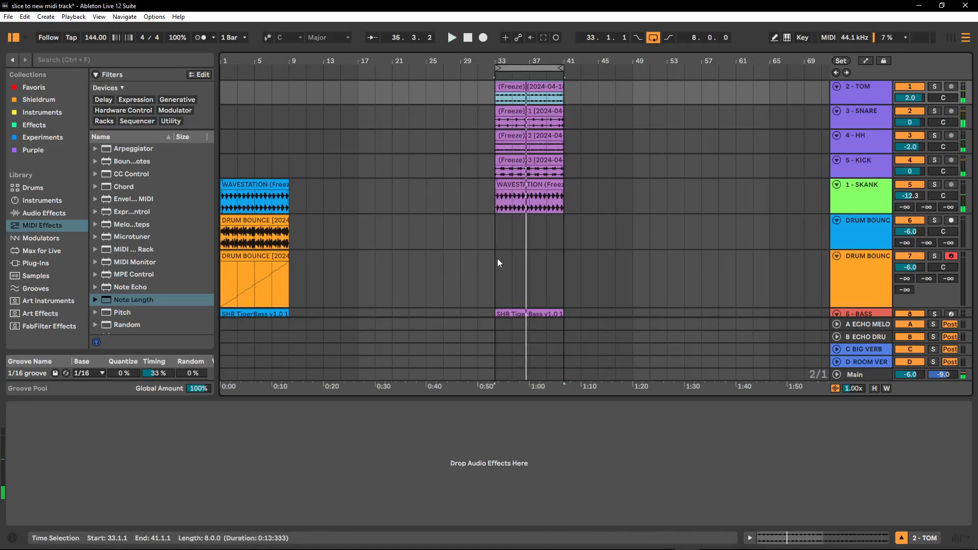
Open the 2 - TOM clip's sample in an enlarged clip view and examine its tom hits and transients.
{"action": "left_click_drag", "start_coordinate": [526, 55], "coordinate": [490, 150]}
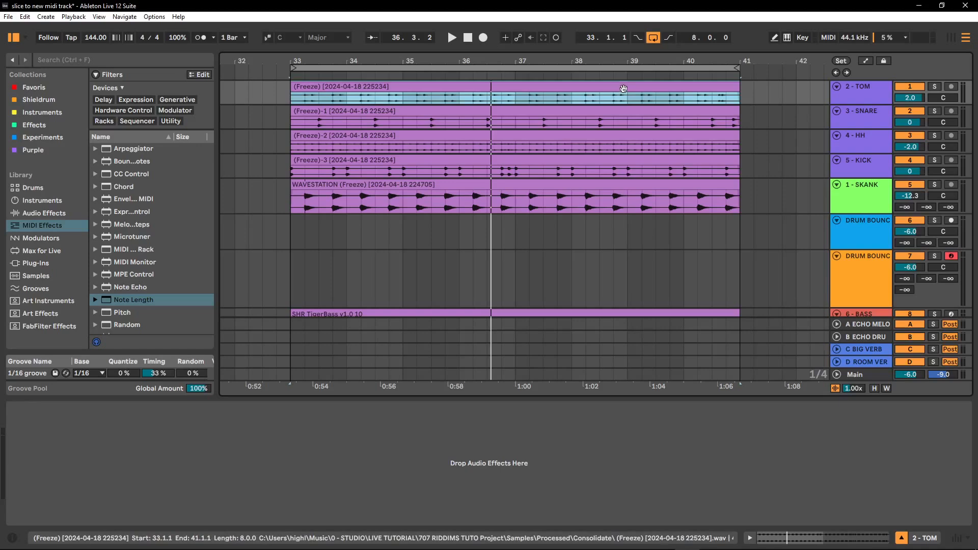
{"action": "double_click", "coordinate": [624, 88]}
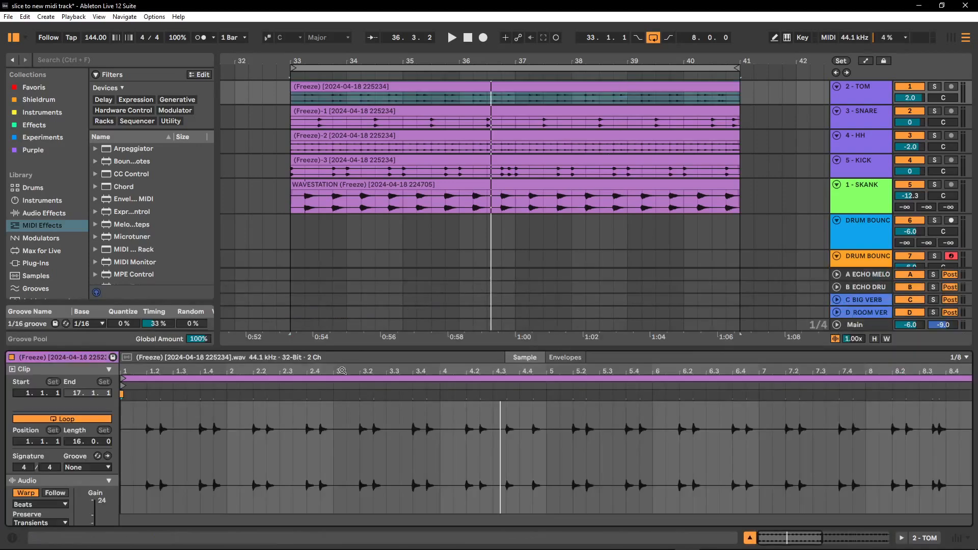
{"action": "left_click_drag", "start_coordinate": [427, 346], "coordinate": [520, 253]}
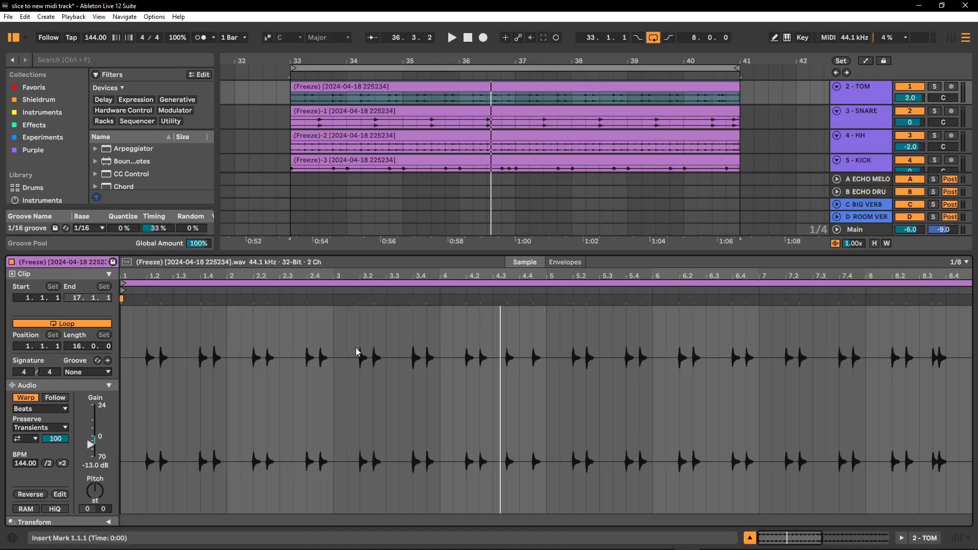
{"action": "left_click_drag", "start_coordinate": [136, 275], "coordinate": [145, 326]}
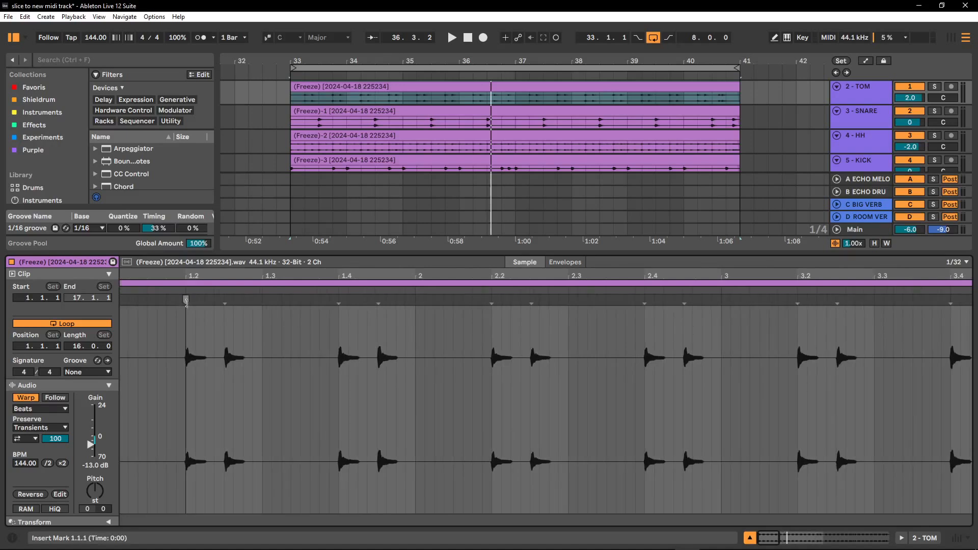
{"action": "mouse_move", "coordinate": [186, 276]}
{"action": "left_mouse_down"}
{"action": "mouse_move", "coordinate": [185, 346]}
{"action": "mouse_move", "coordinate": [186, 276]}
{"action": "left_mouse_up"}
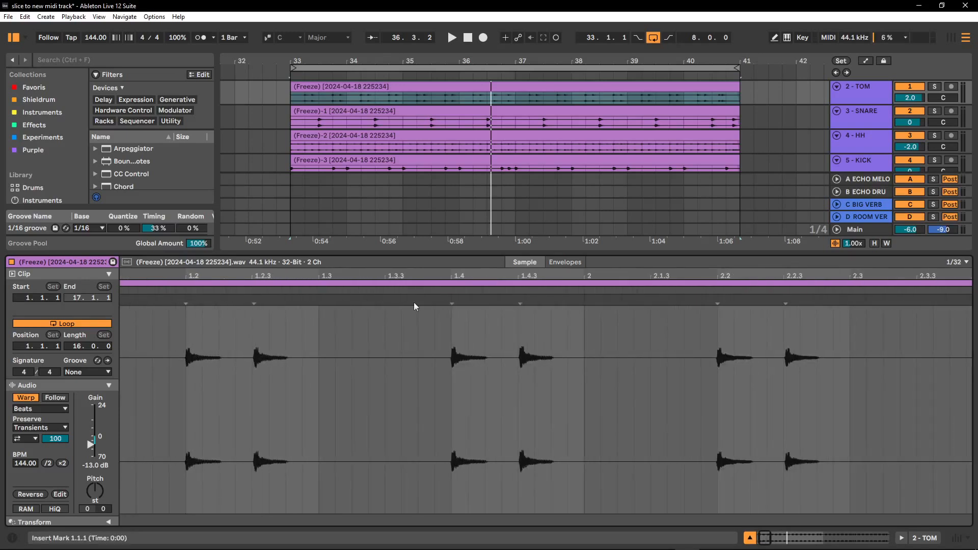
{"action": "left_click_drag", "start_coordinate": [453, 277], "coordinate": [315, 276]}
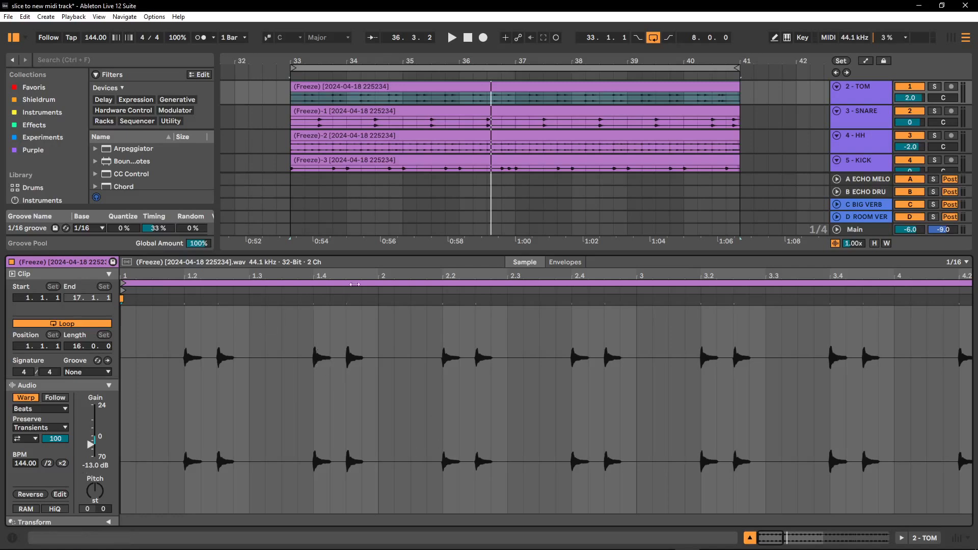
{"action": "left_click_drag", "start_coordinate": [375, 276], "coordinate": [281, 276]}
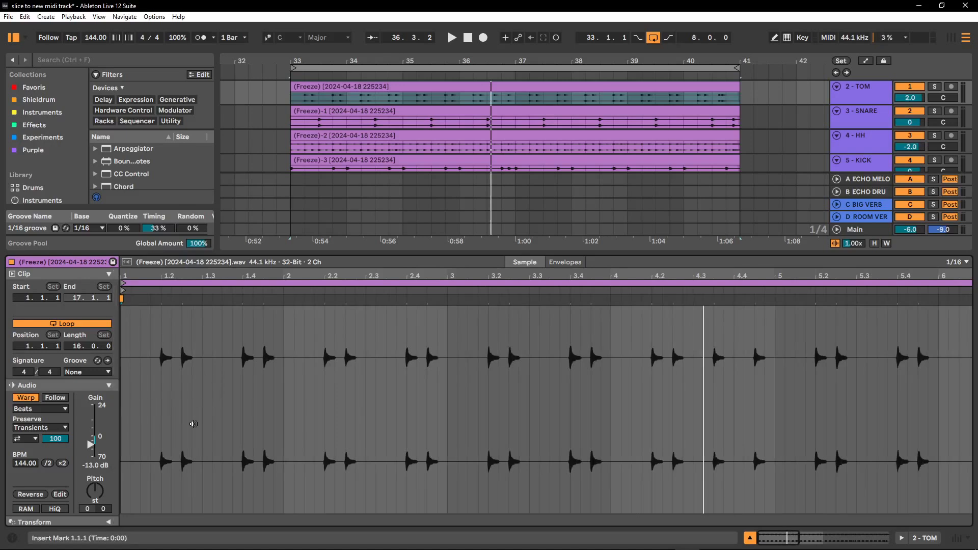
Insert warp markers on the first six tom hits, from 1.2 to 2.2.3, in the 2 - TOM sample.
{"action": "left_click", "coordinate": [165, 406]}
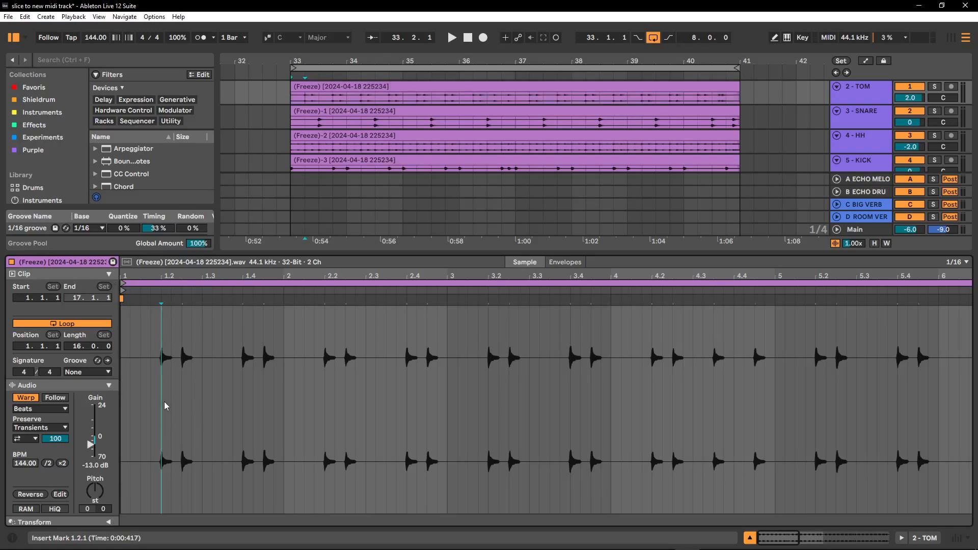
{"action": "key", "text": "ctrl+i"}
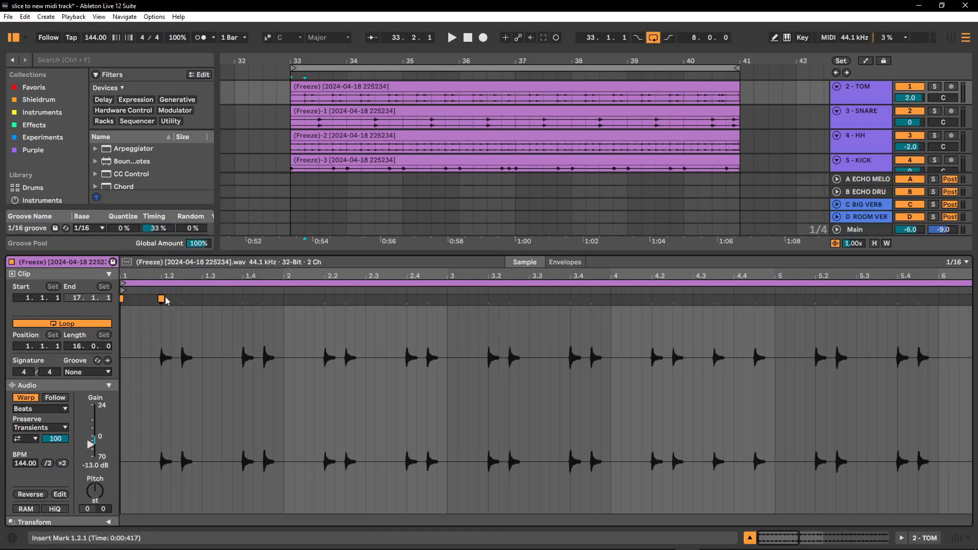
{"action": "left_click", "coordinate": [183, 393]}
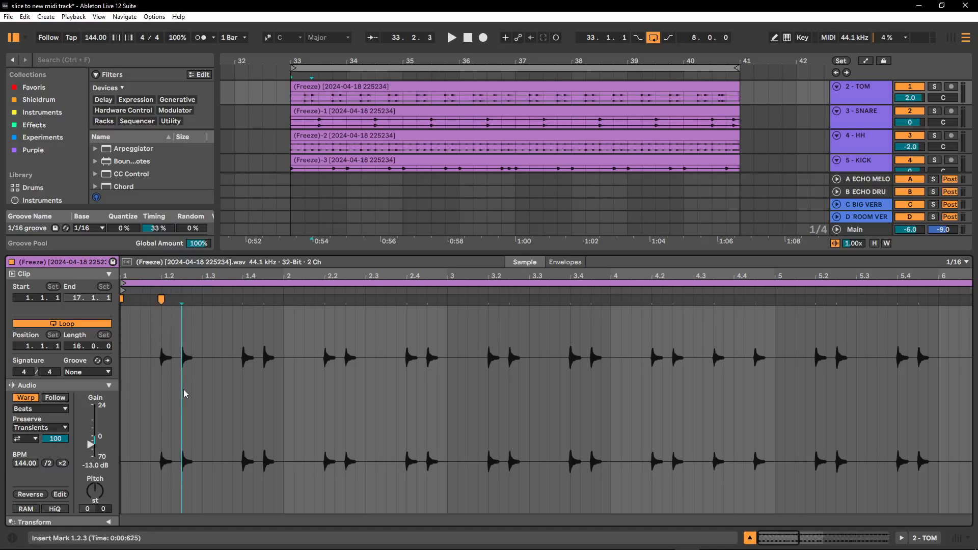
{"action": "key", "text": "ctrl+i"}
{"action": "left_click", "coordinate": [242, 390]}
{"action": "key", "text": "ctrl+i"}
{"action": "left_click", "coordinate": [264, 392]}
{"action": "key", "text": "ctrl+i"}
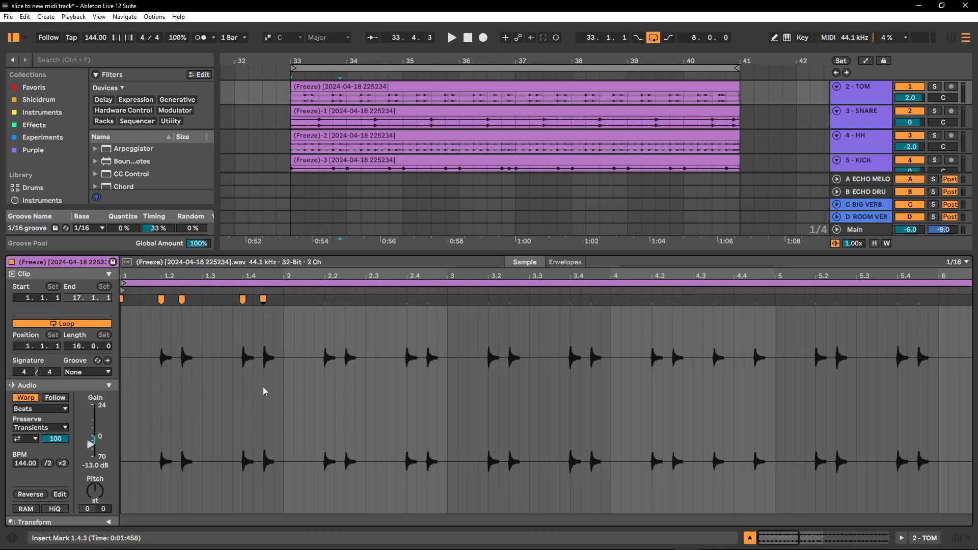
{"action": "left_click", "coordinate": [324, 390]}
{"action": "key", "text": "ctrl+i"}
{"action": "left_click", "coordinate": [347, 395]}
{"action": "key", "text": "ctrl+i"}
Undo the warp markers inserted on the tom hits, keeping only the one at the clip start.
{"action": "key", "text": "ctrl+z"}
{"action": "key", "text": "ctrl+z"}
{"action": "key", "text": "ctrl+z"}
{"action": "key", "text": "ctrl+z"}
{"action": "key", "text": "ctrl+z"}
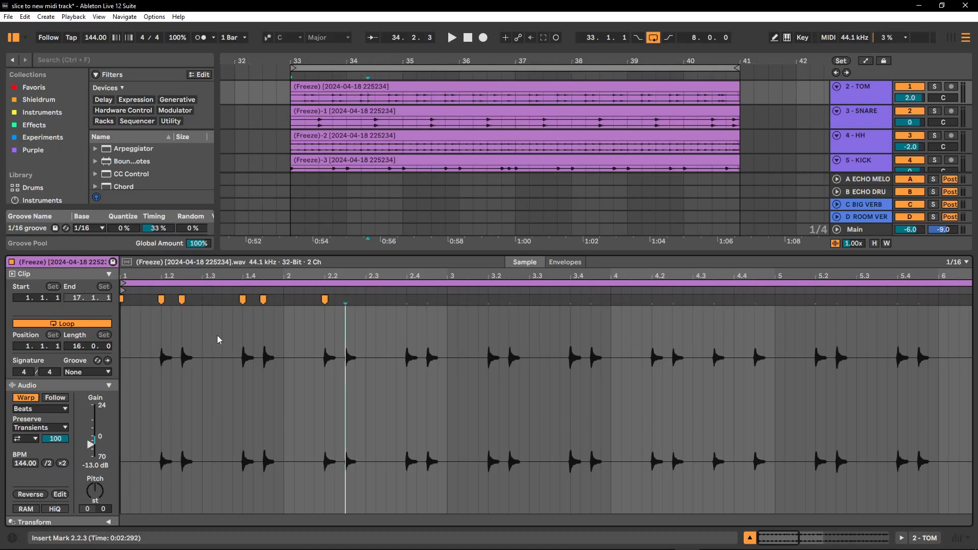
{"action": "key", "text": "ctrl+z"}
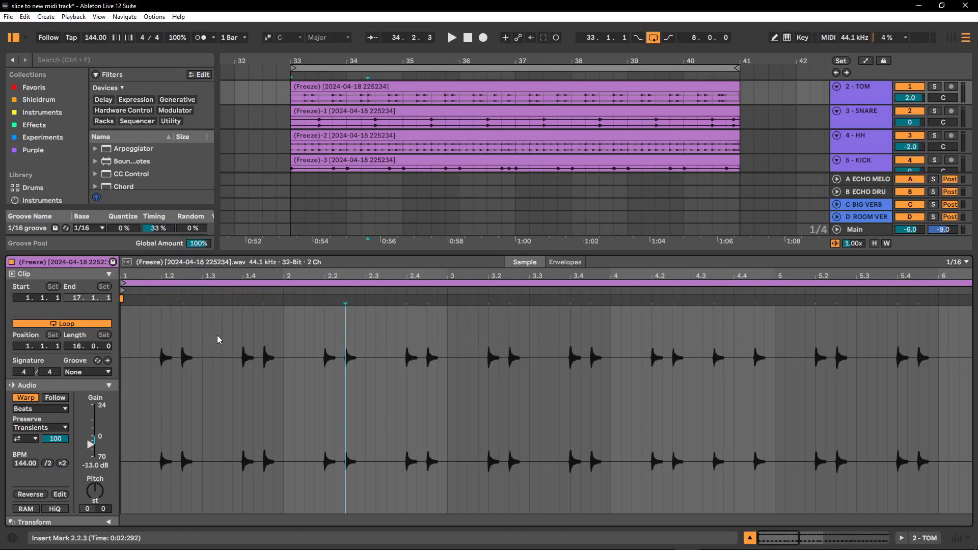
Examine how closely the tom transients at 1.4 and 1.4.3 line up with the grid.
{"action": "left_click_drag", "start_coordinate": [243, 275], "coordinate": [242, 331]}
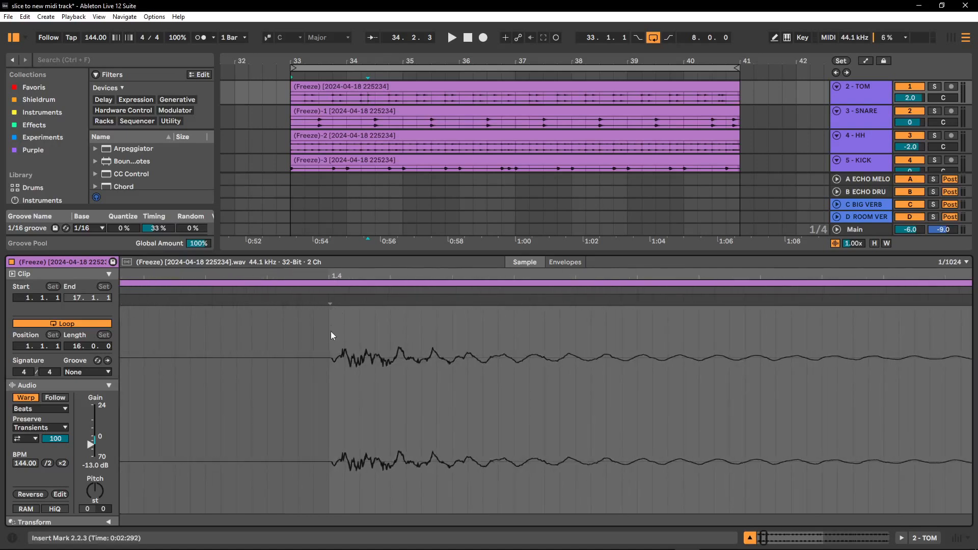
{"action": "left_click_drag", "start_coordinate": [337, 298], "coordinate": [307, 360]}
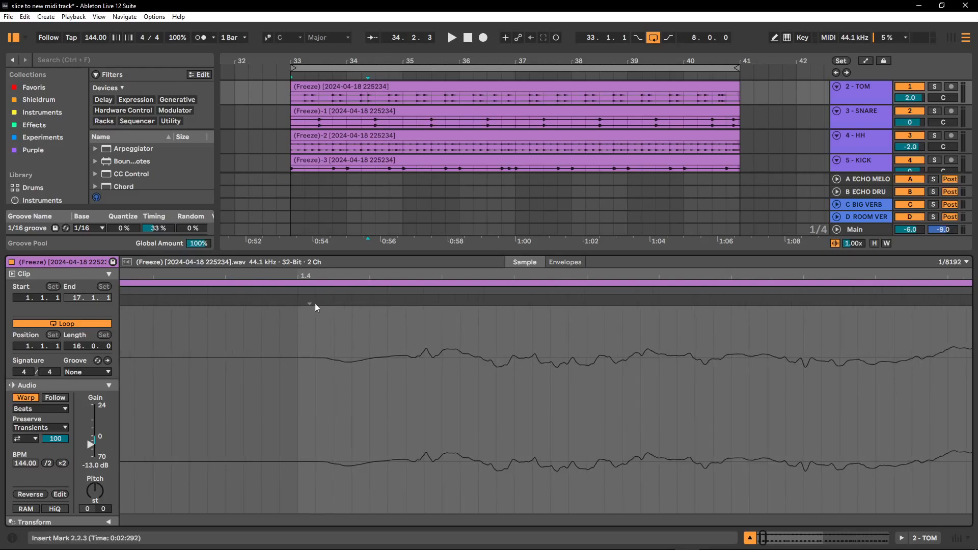
{"action": "left_click_drag", "start_coordinate": [348, 277], "coordinate": [348, 209]}
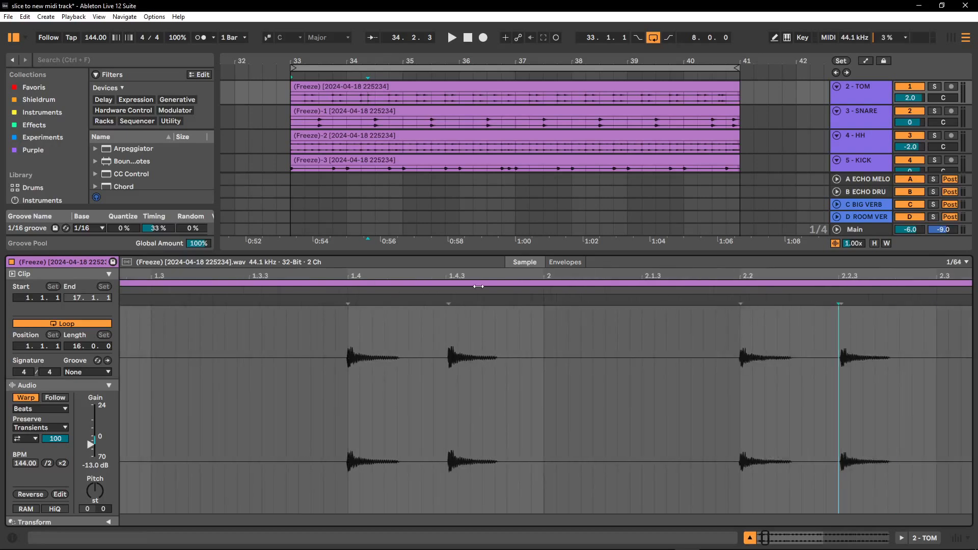
{"action": "left_click_drag", "start_coordinate": [447, 277], "coordinate": [446, 336]}
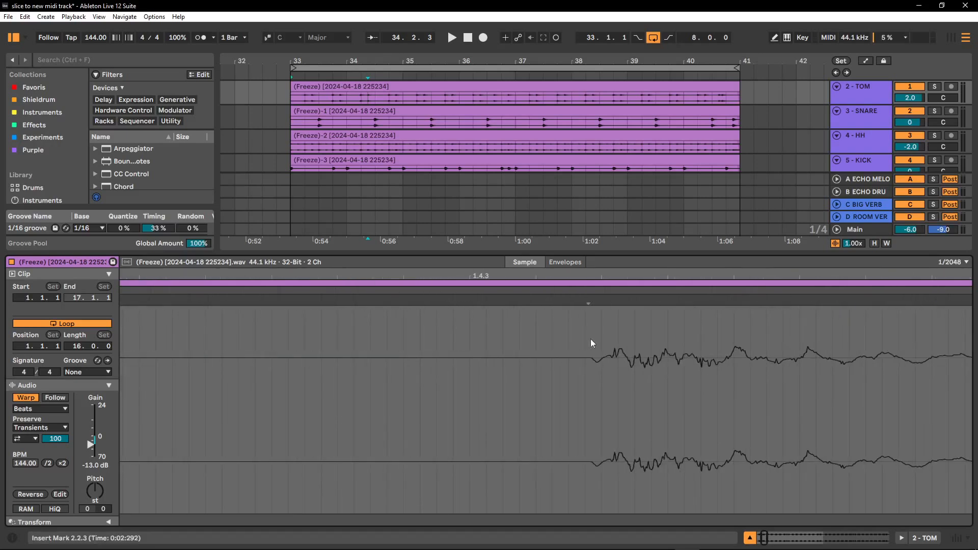
{"action": "left_click_drag", "start_coordinate": [469, 276], "coordinate": [469, 376]}
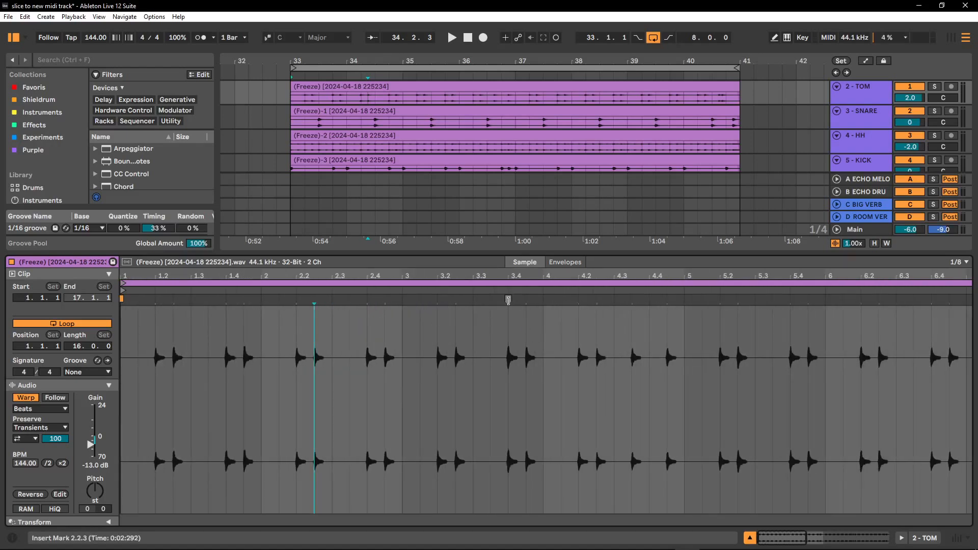
Examine the gap between grid position 4.3.3 and its tom hit, and view the whole sample again.
{"action": "left_click_drag", "start_coordinate": [509, 276], "coordinate": [356, 290]}
{"action": "left_click_drag", "start_coordinate": [616, 284], "coordinate": [616, 352]}
{"action": "left_click_drag", "start_coordinate": [564, 330], "coordinate": [608, 330]}
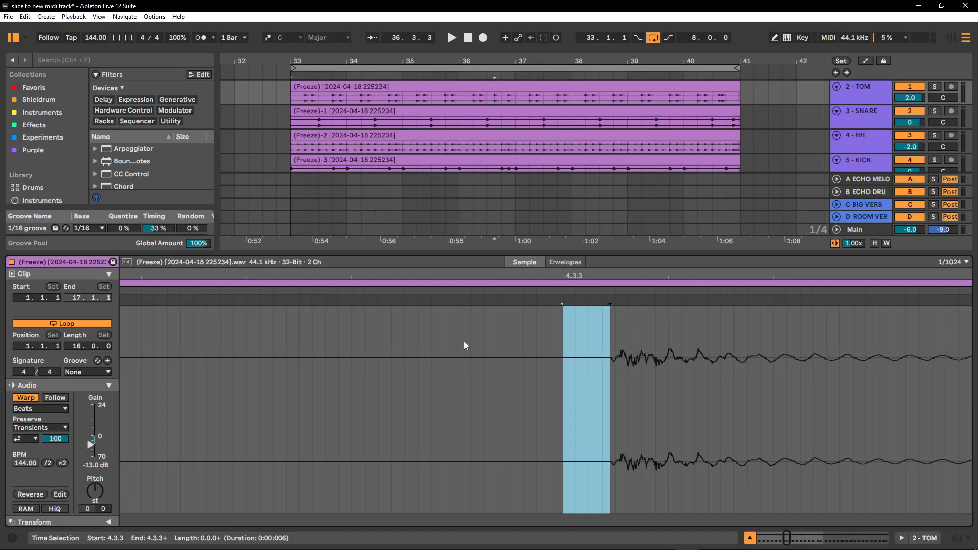
{"action": "left_click_drag", "start_coordinate": [599, 278], "coordinate": [598, 206]}
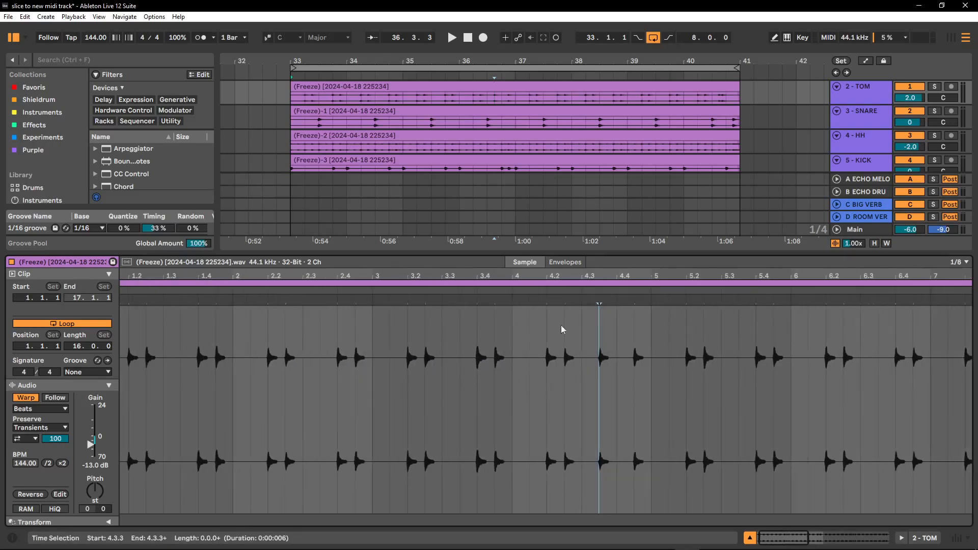
{"action": "left_click", "coordinate": [514, 400]}
{"action": "left_click_drag", "start_coordinate": [561, 274], "coordinate": [561, 249]}
{"action": "left_click_drag", "start_coordinate": [362, 250], "coordinate": [300, 217]}
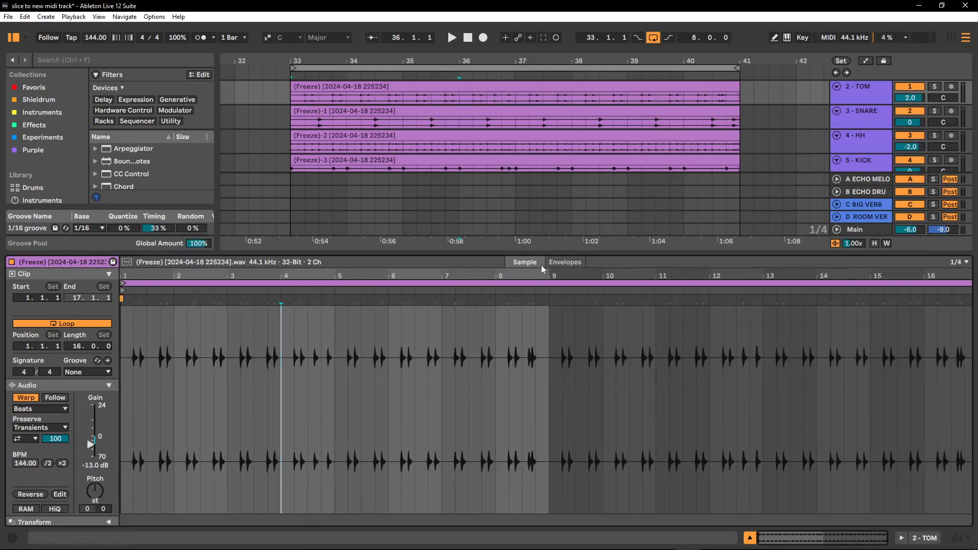
Slice the 2 - TOM clip to a new MIDI track per transient, using the A.SliceLoop - SR preset with preserve warped timing off.
{"action": "left_click_drag", "start_coordinate": [461, 256], "coordinate": [464, 353]}
{"action": "left_click", "coordinate": [604, 90]}
{"action": "right_click", "coordinate": [604, 90]}
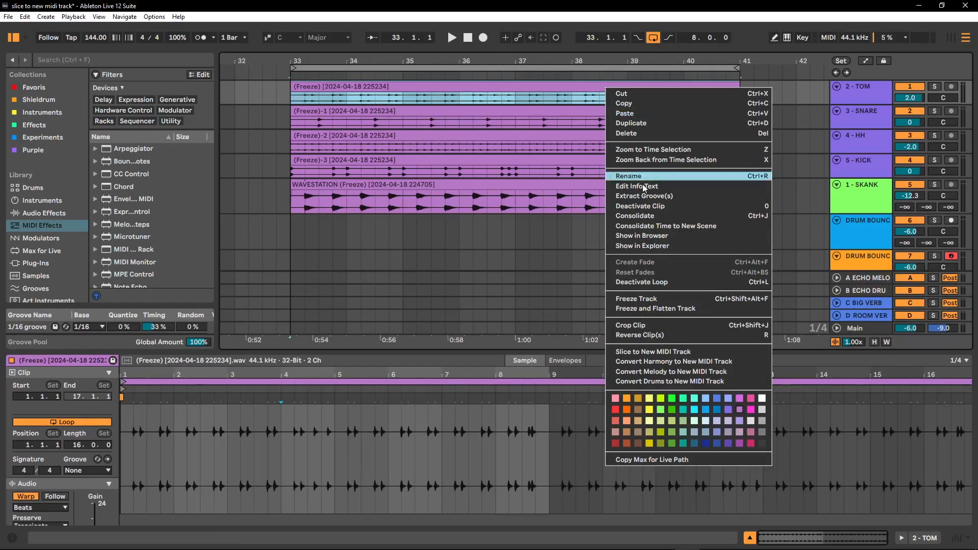
{"action": "left_click", "coordinate": [664, 352]}
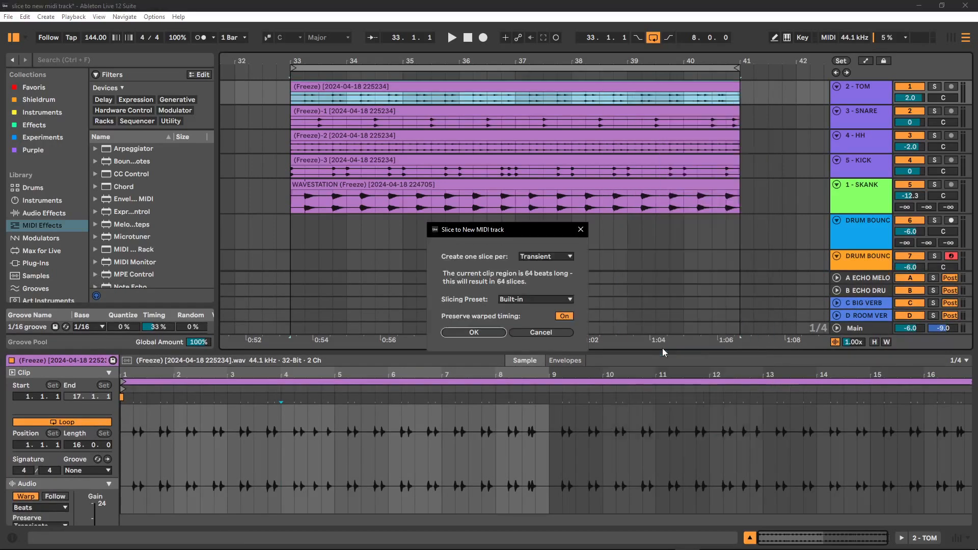
{"action": "left_click", "coordinate": [539, 299]}
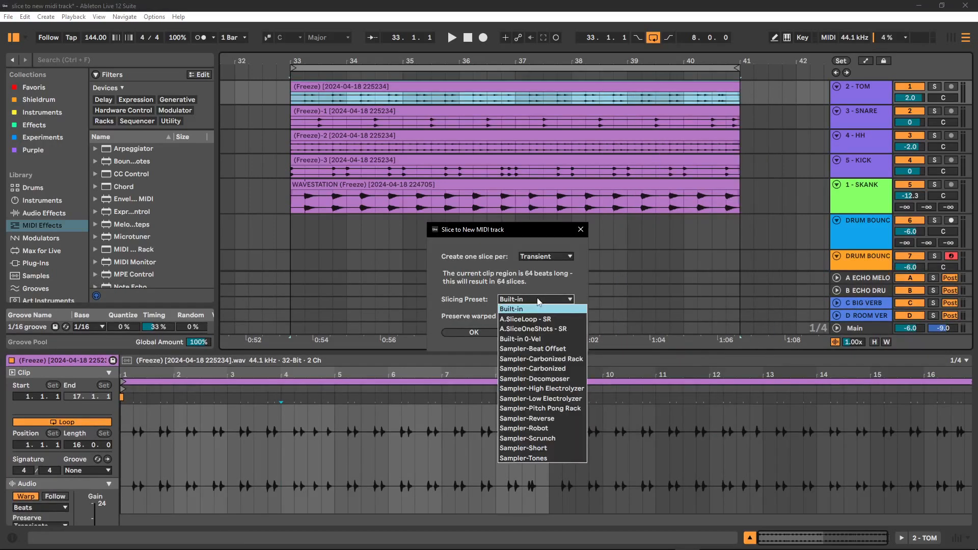
{"action": "left_click", "coordinate": [543, 319]}
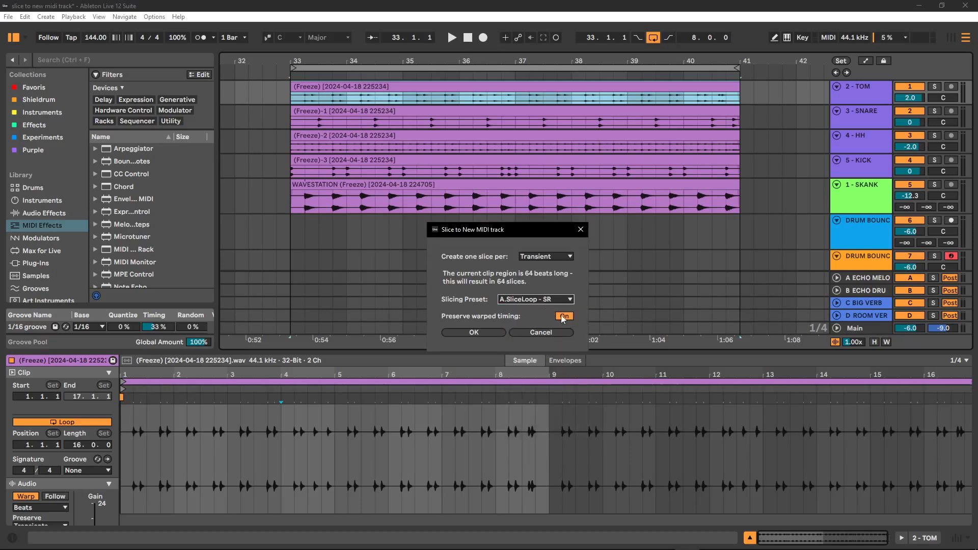
{"action": "left_click", "coordinate": [564, 317]}
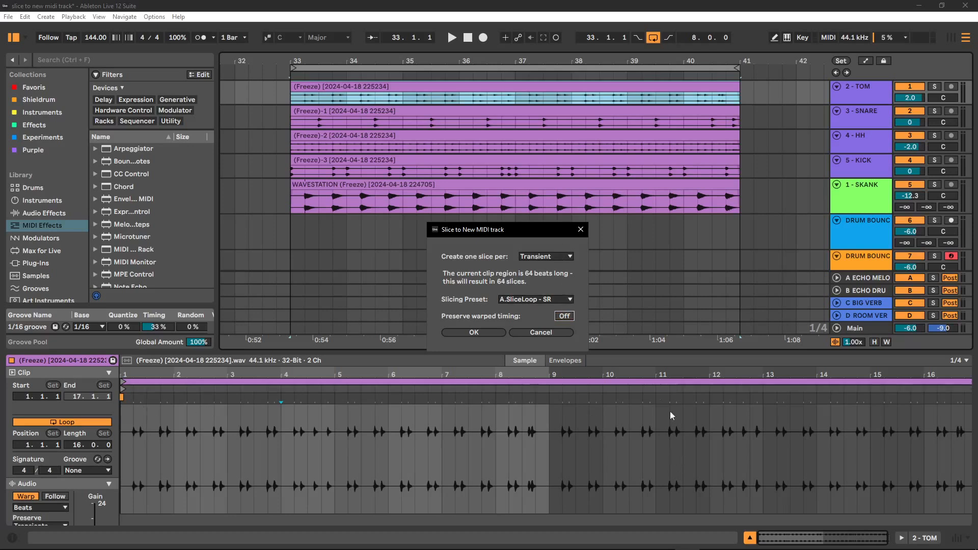
{"action": "left_click", "coordinate": [488, 334]}
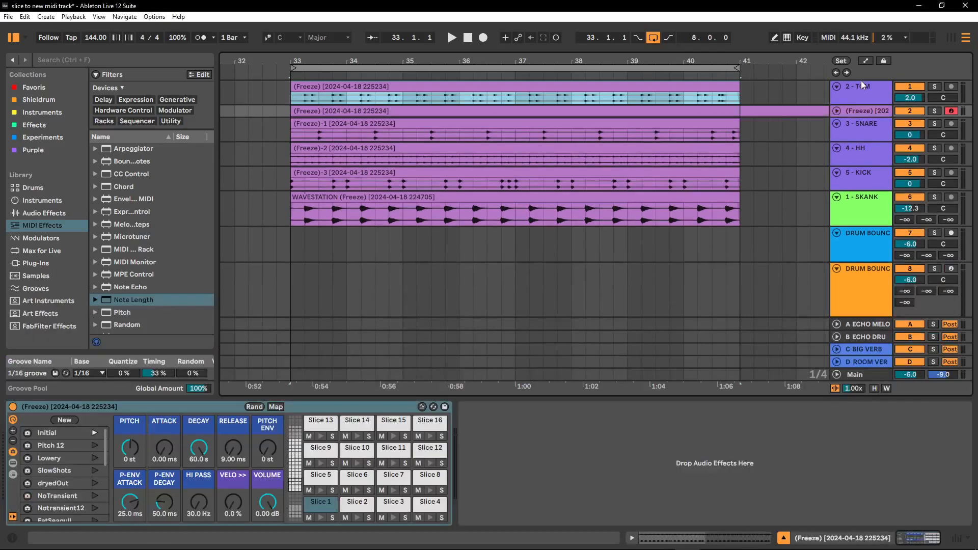
Unfold the new sliced tom track, select its full MIDI clip, and play the track in solo.
{"action": "left_click", "coordinate": [837, 111]}
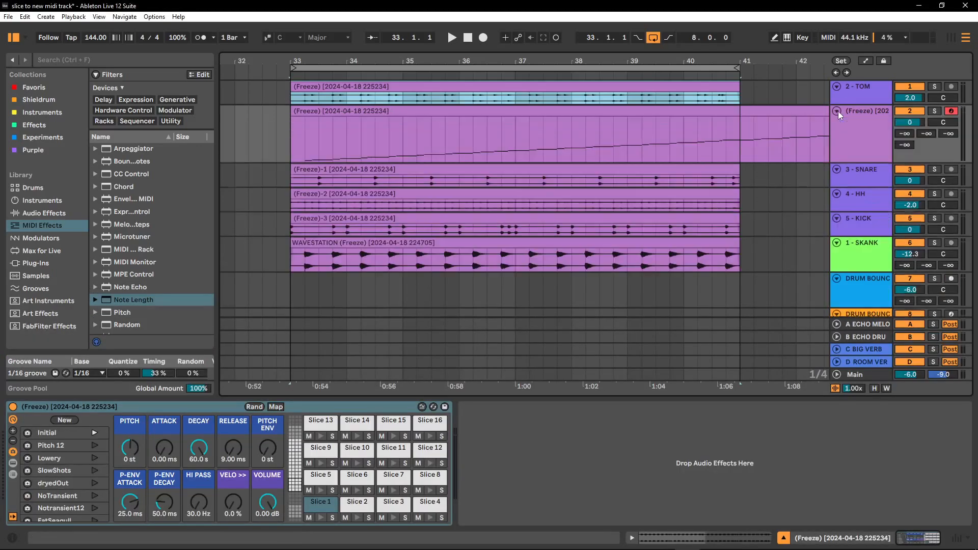
{"action": "left_click_drag", "start_coordinate": [634, 60], "coordinate": [495, 57]}
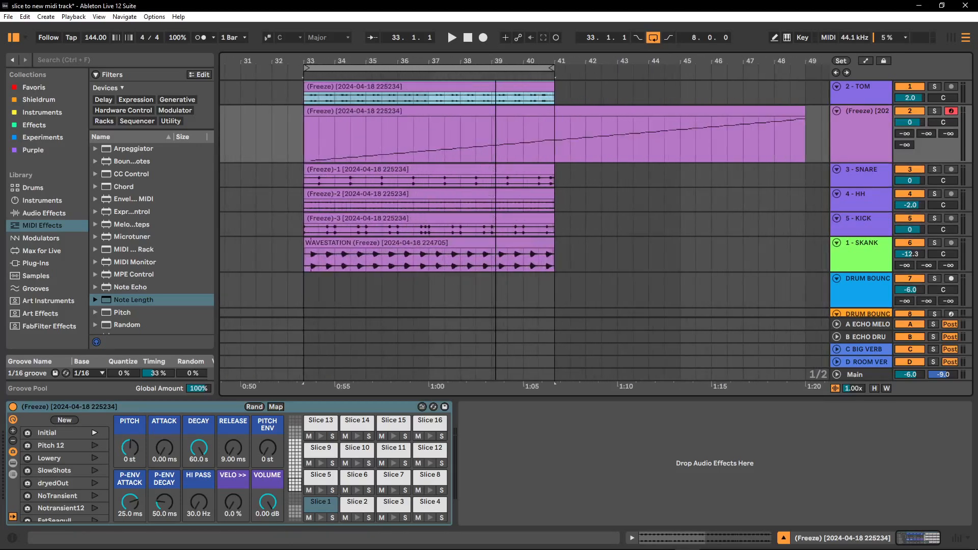
{"action": "left_click_drag", "start_coordinate": [495, 57], "coordinate": [495, 58]}
{"action": "left_click", "coordinate": [424, 111]}
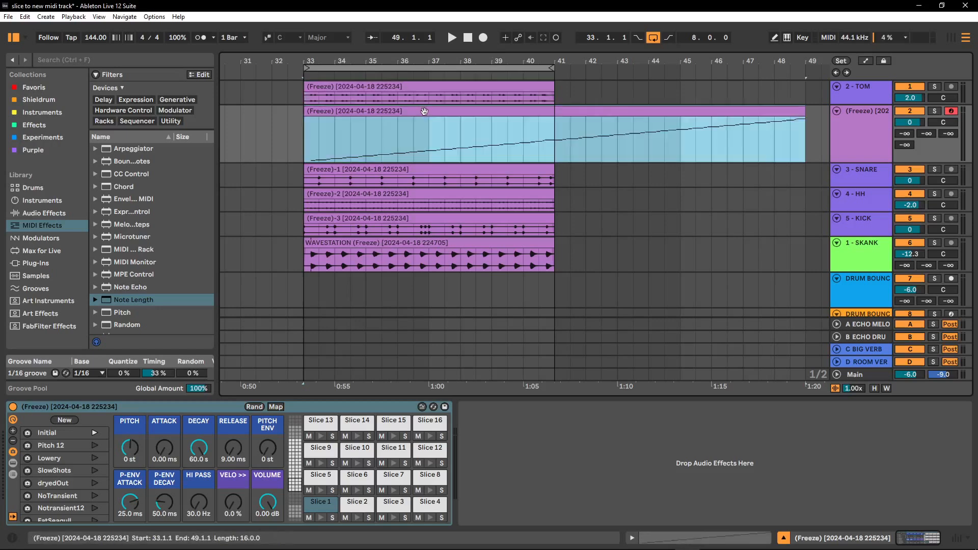
{"action": "left_click", "coordinate": [934, 111]}
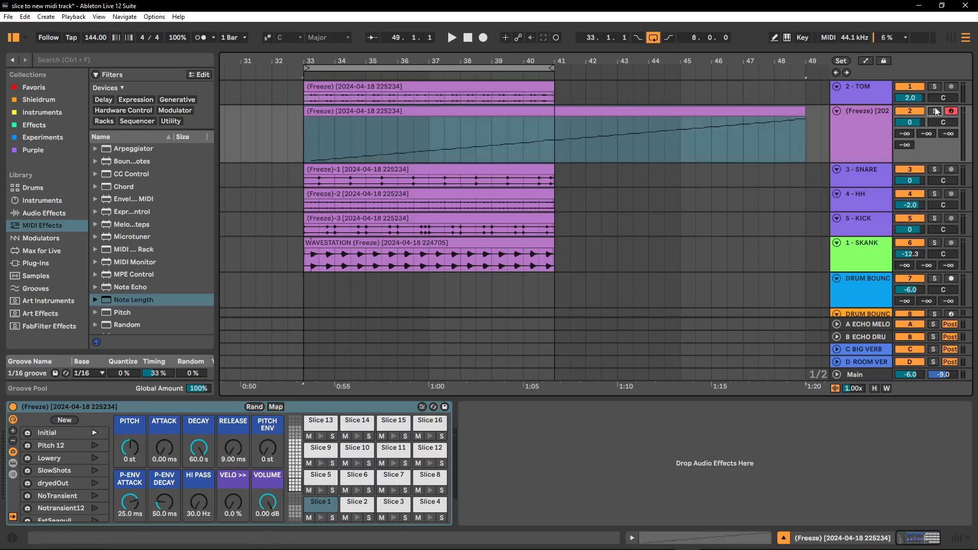
{"action": "key", "text": "space"}
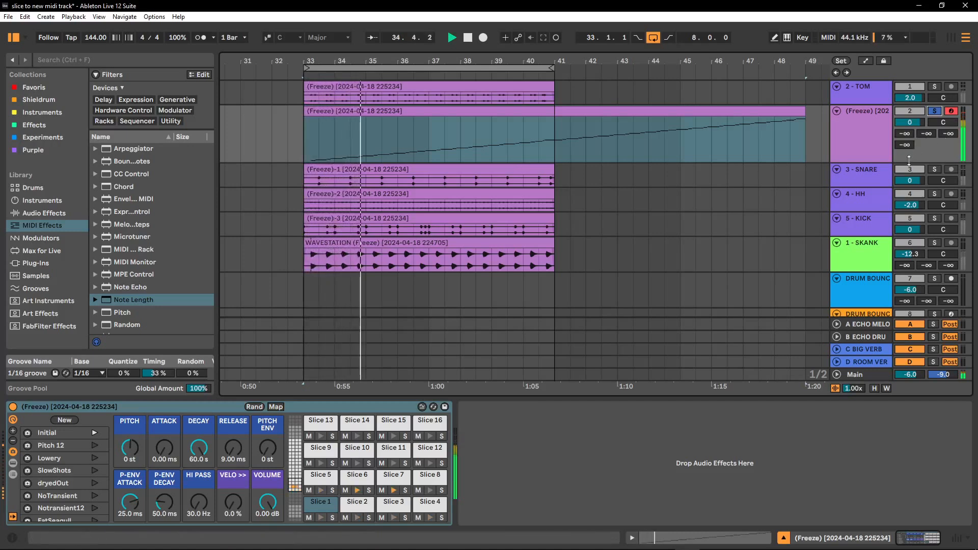
Lower the sliced tom track's volume to -7.8 dB while checking it during playback.
{"action": "left_click_drag", "start_coordinate": [912, 123], "coordinate": [911, 145]}
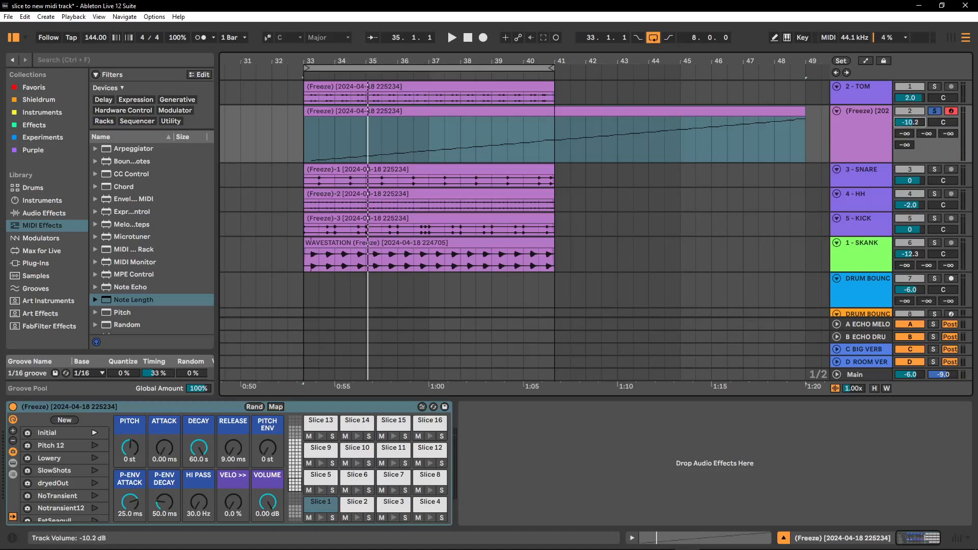
{"action": "key", "text": "space"}
{"action": "left_click_drag", "start_coordinate": [917, 125], "coordinate": [917, 119]}
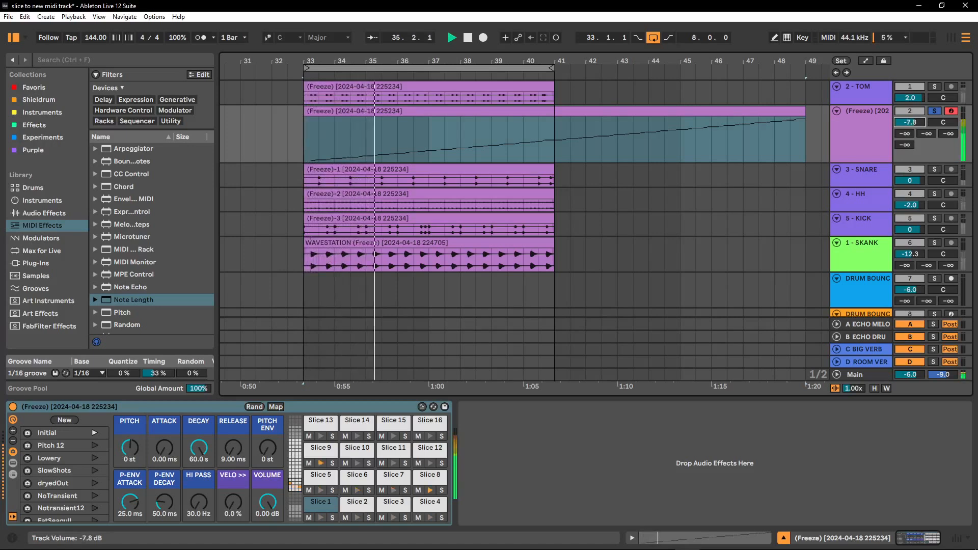
{"action": "key", "text": "space"}
Delete bars 41 to 49 of the sliced tom MIDI clip and turn off the track's solo.
{"action": "left_click_drag", "start_coordinate": [558, 133], "coordinate": [809, 120]}
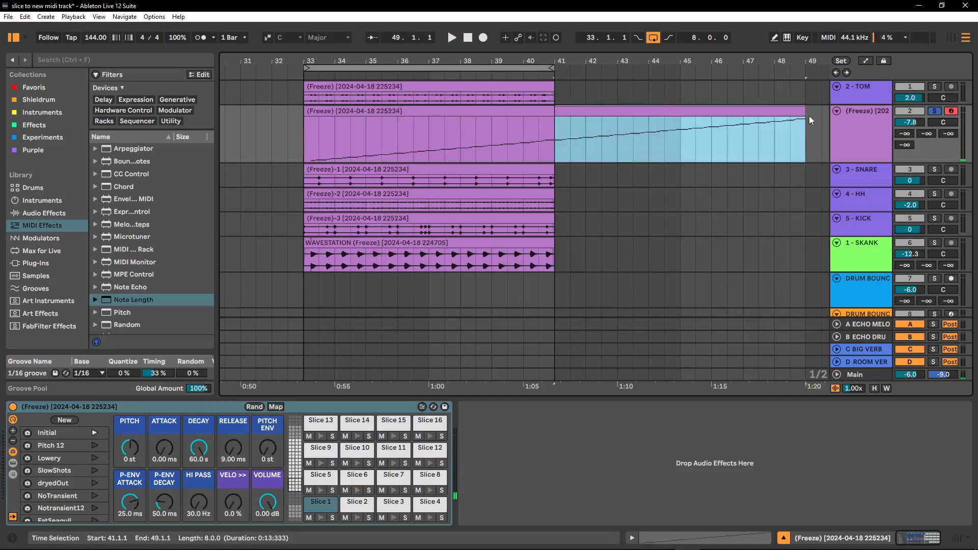
{"action": "key", "text": "Delete"}
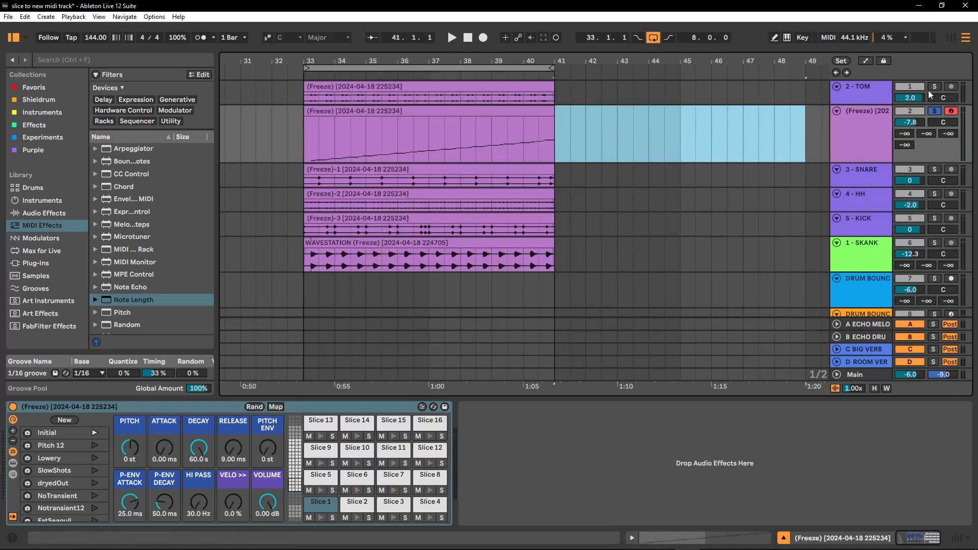
{"action": "left_click", "coordinate": [934, 110]}
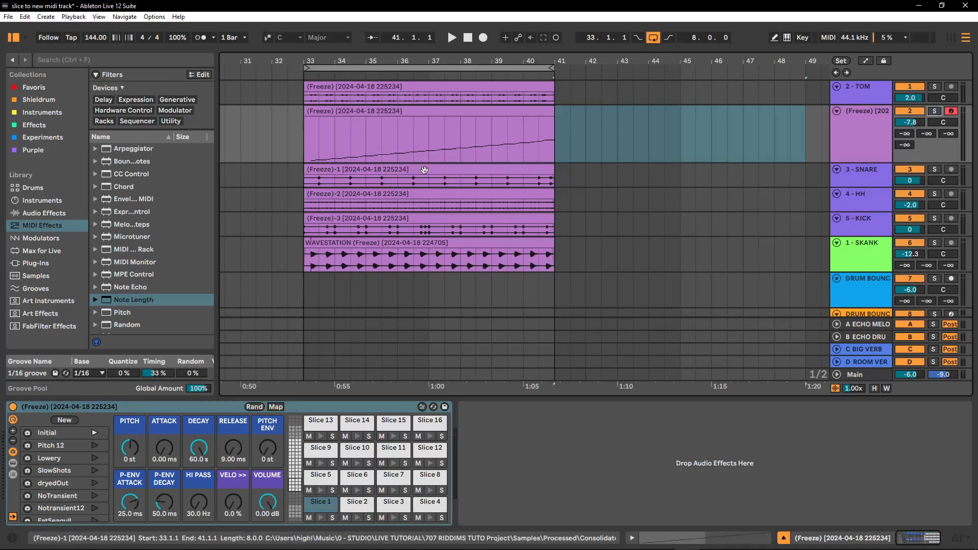
Select the 3 - SNARE clip and play the loop briefly with all tracks audible.
{"action": "left_click", "coordinate": [424, 170]}
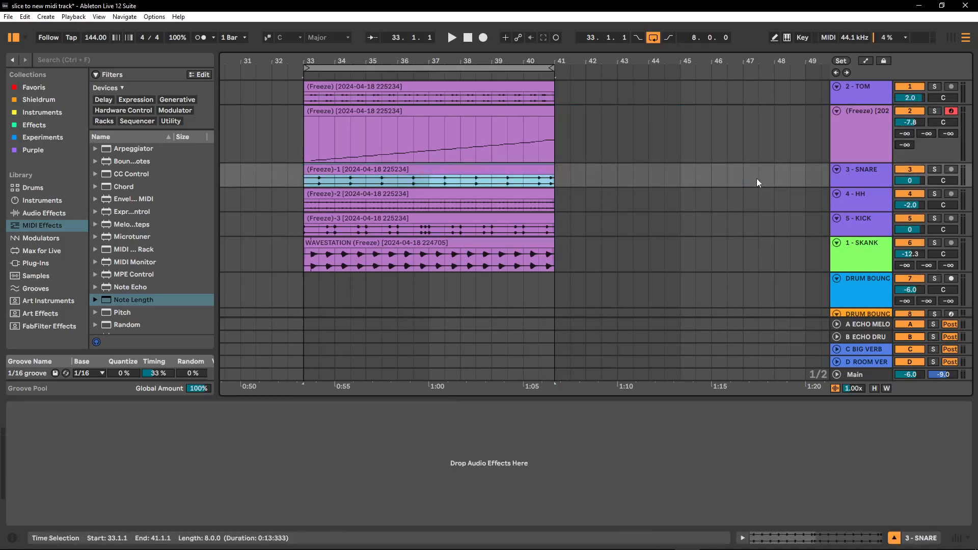
{"action": "left_click", "coordinate": [865, 178]}
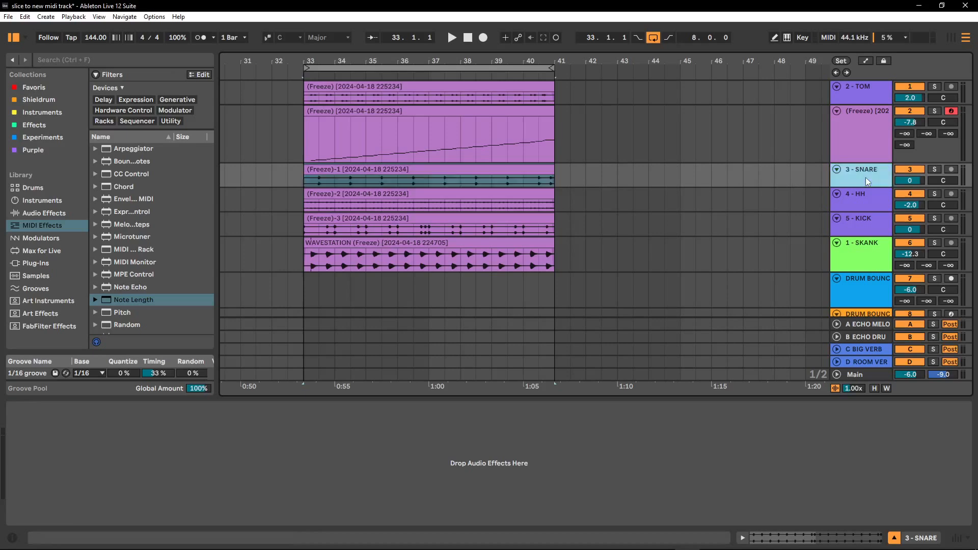
{"action": "left_click", "coordinate": [409, 170]}
{"action": "key", "text": "space"}
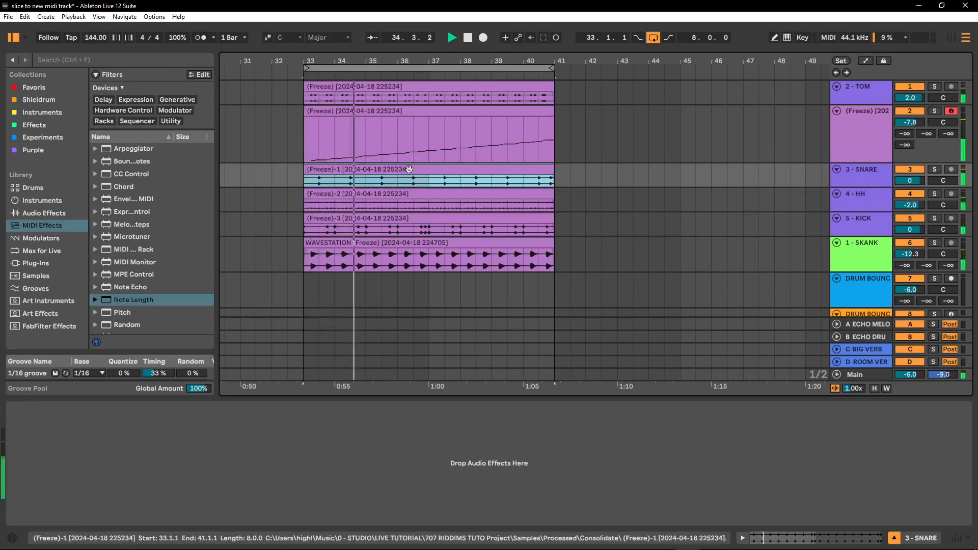
{"action": "key", "text": "space"}
Slice the 3 - SNARE clip to a new MIDI track per transient, using the A.SliceLoop - SR preset with warped timing preservation off.
{"action": "right_click", "coordinate": [409, 169]}
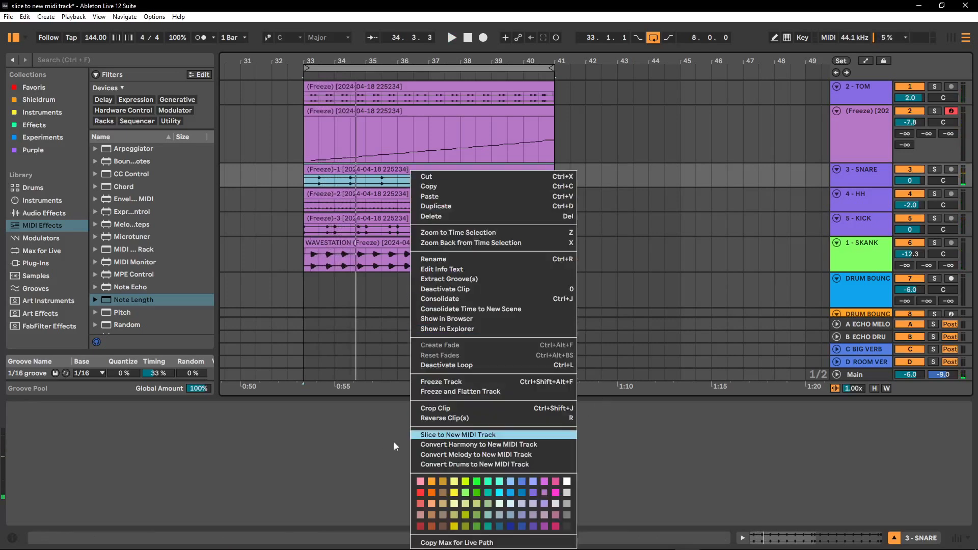
{"action": "left_click", "coordinate": [468, 434]}
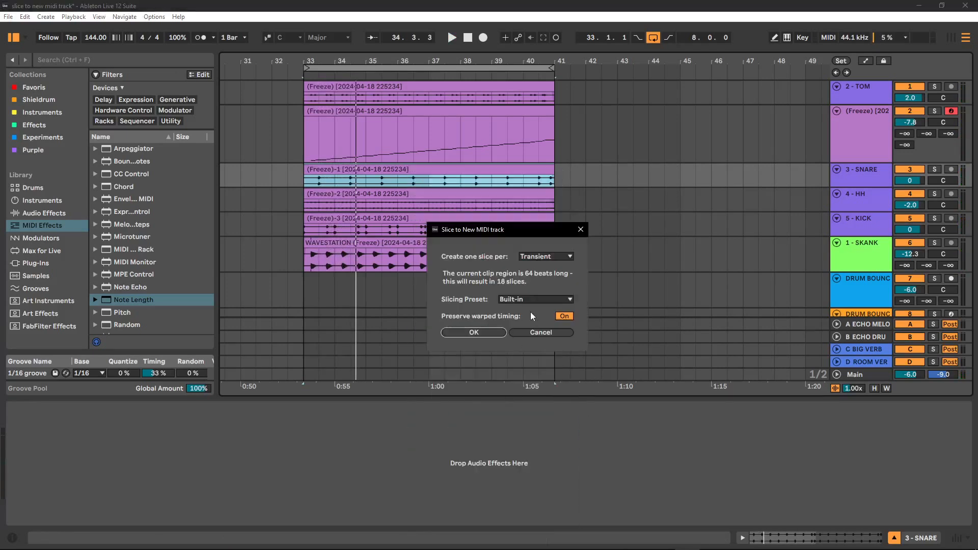
{"action": "left_click", "coordinate": [535, 300]}
{"action": "left_click", "coordinate": [537, 321]}
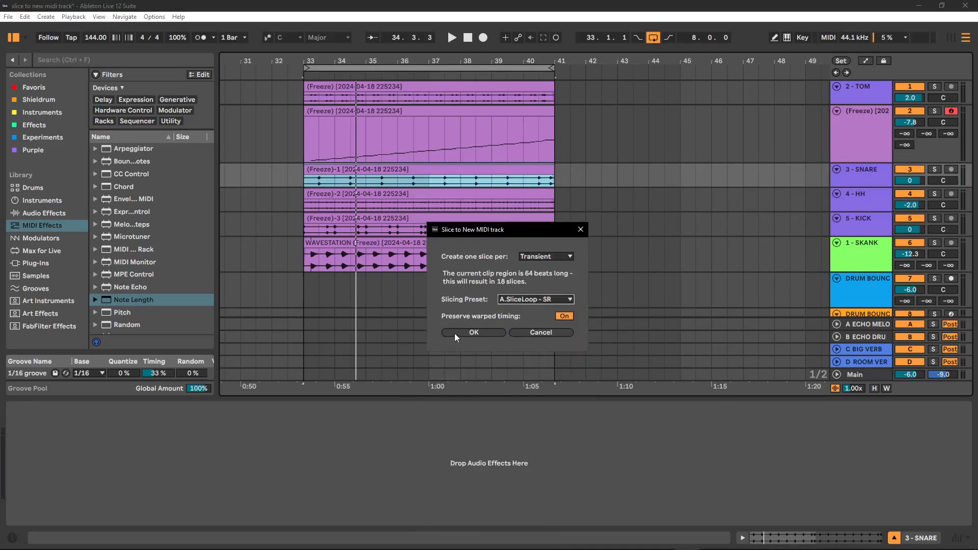
{"action": "left_click", "coordinate": [565, 317]}
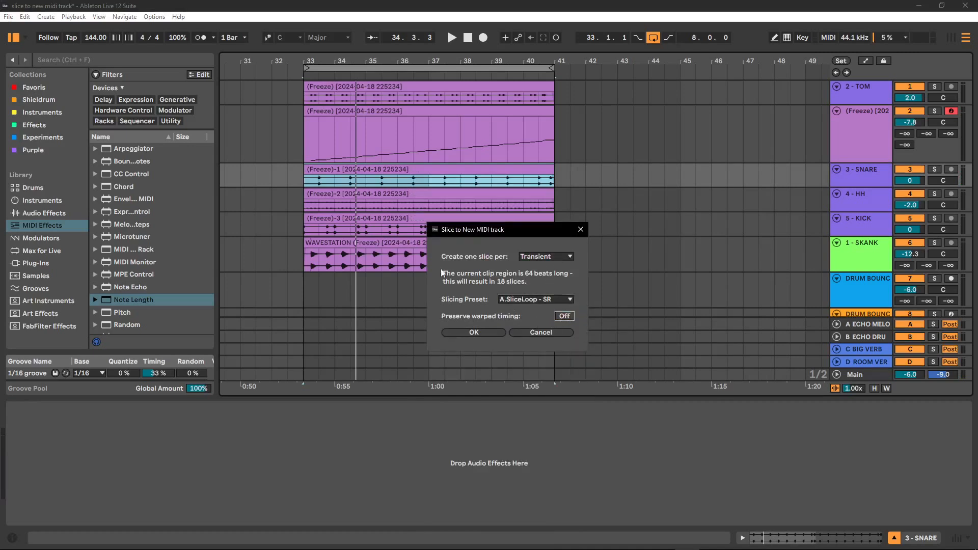
{"action": "left_click", "coordinate": [476, 332]}
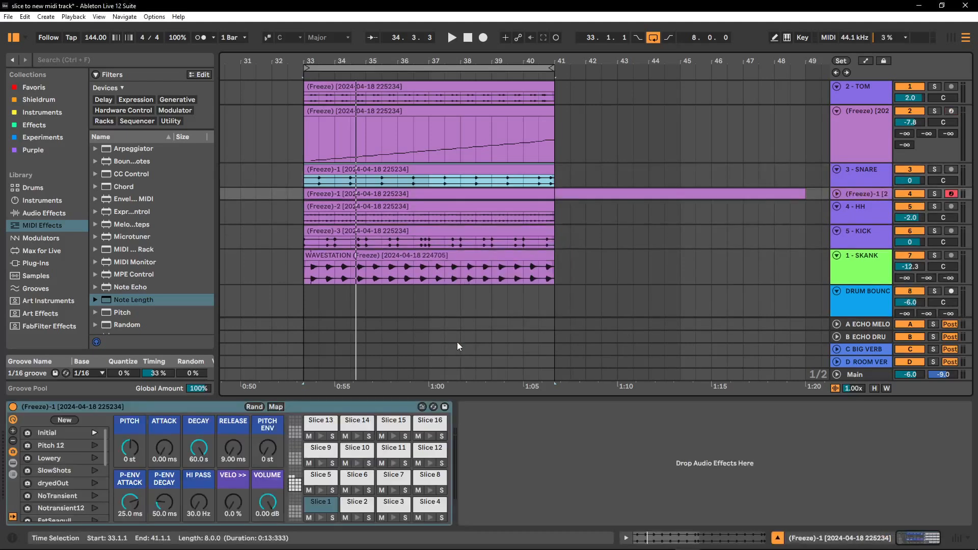
Unfold the sliced snare track, shorten its MIDI clip to end at bar 41, and play the loop.
{"action": "left_click", "coordinate": [836, 194]}
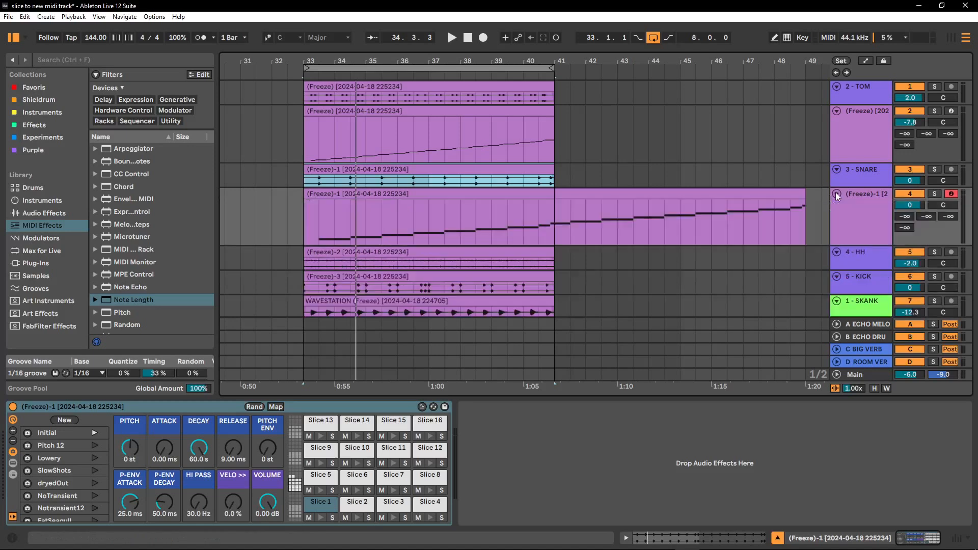
{"action": "left_click_drag", "start_coordinate": [805, 200], "coordinate": [555, 193]}
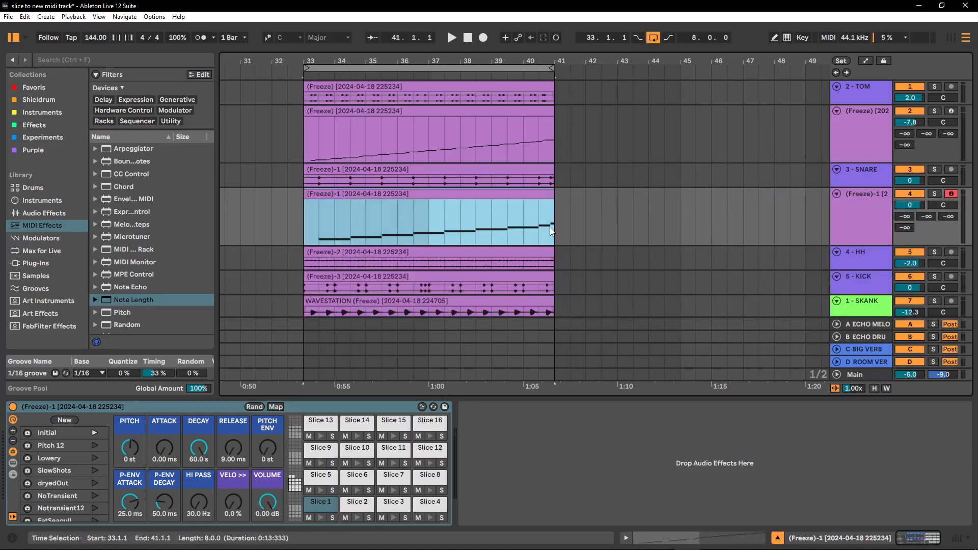
{"action": "key", "text": "space"}
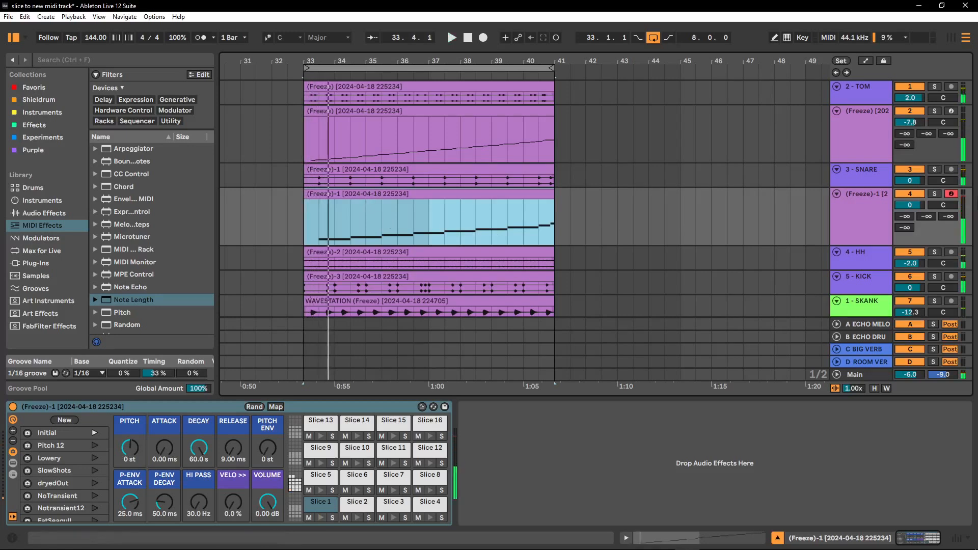
Deactivate the original 3 - SNARE track, set the sliced snare track's volume to -3 dB, and check it during playback.
{"action": "left_click", "coordinate": [915, 170]}
{"action": "left_click", "coordinate": [911, 206]}
{"action": "type", "text": "-3"}
{"action": "key", "text": "Return"}
{"action": "key", "text": "space"}
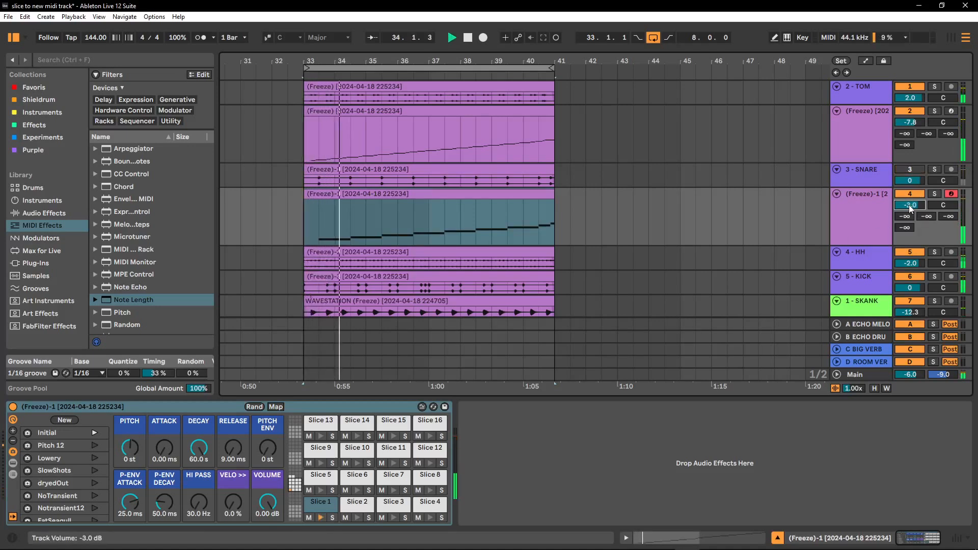
{"action": "key", "text": "space"}
Solo the 4 - HH track, play it briefly, and open its audio clip in the clip view.
{"action": "left_click", "coordinate": [857, 262]}
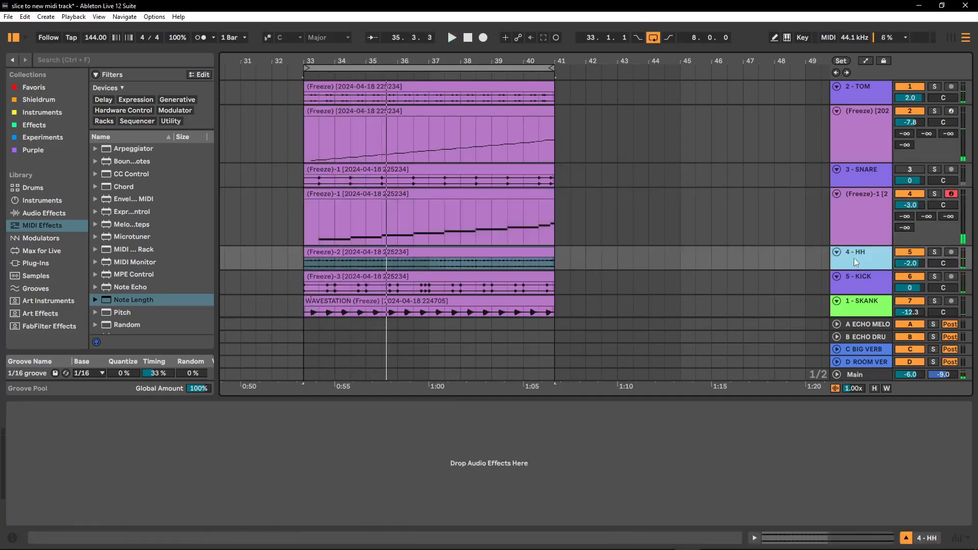
{"action": "left_click", "coordinate": [526, 254]}
{"action": "right_click", "coordinate": [527, 257]}
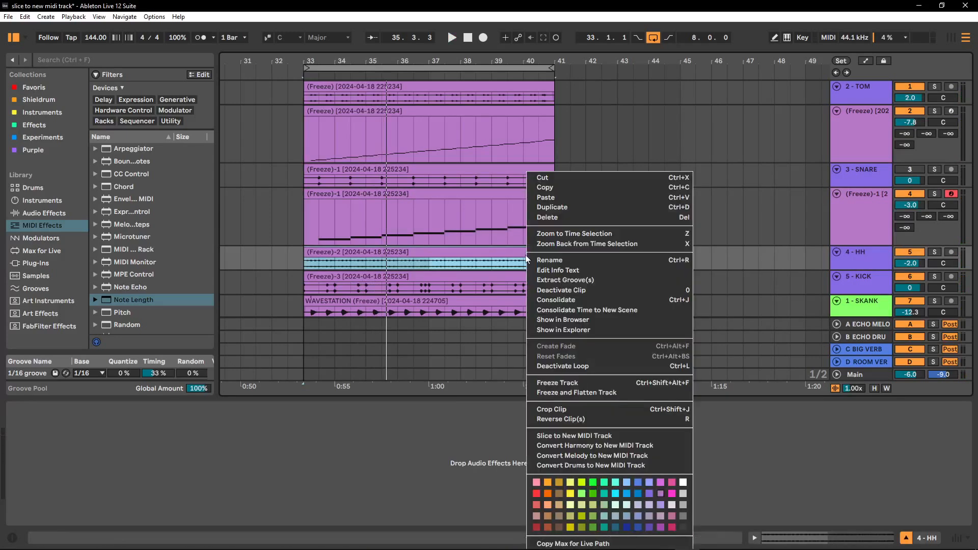
{"action": "left_click", "coordinate": [872, 261]}
{"action": "left_click", "coordinate": [935, 253]}
{"action": "key", "text": "space"}
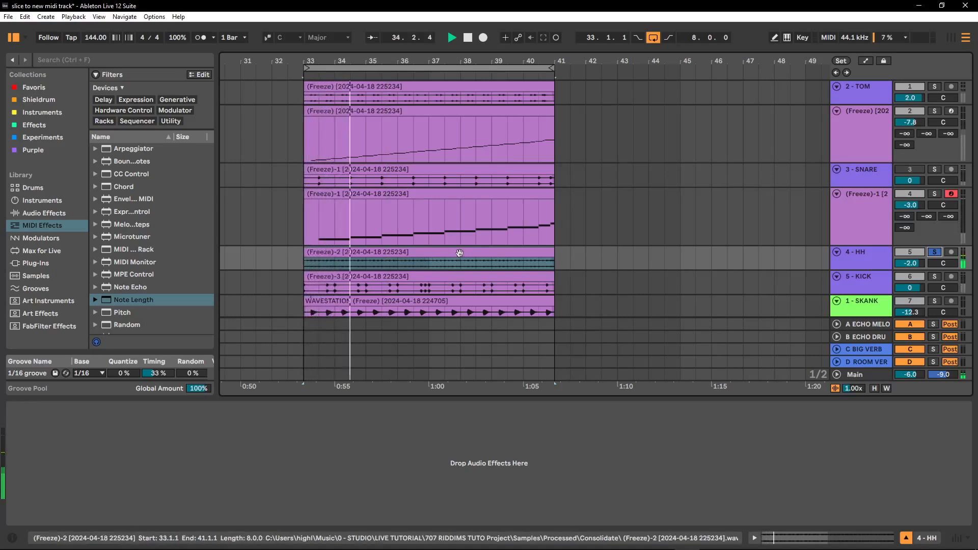
{"action": "double_click", "coordinate": [460, 253]}
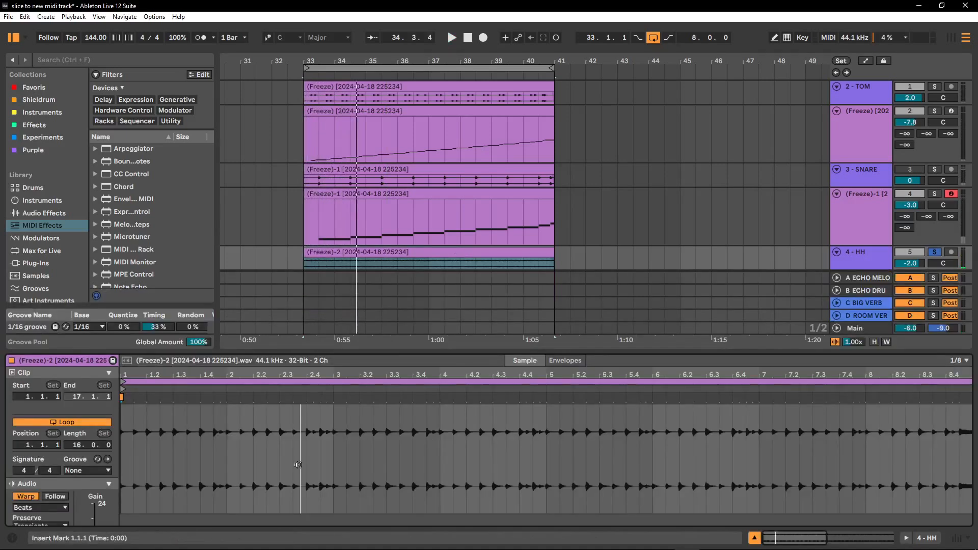
Try to slice the full 4 - HH clip per transient with the A.SliceLoop - SR preset and warped timing preservation off.
{"action": "right_click", "coordinate": [460, 255]}
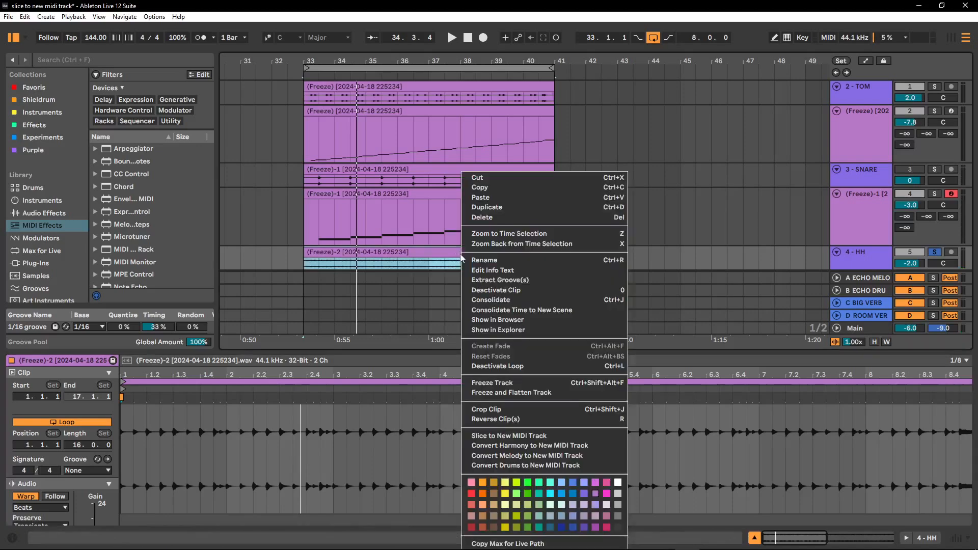
{"action": "left_click", "coordinate": [522, 435]}
{"action": "left_click", "coordinate": [534, 314]}
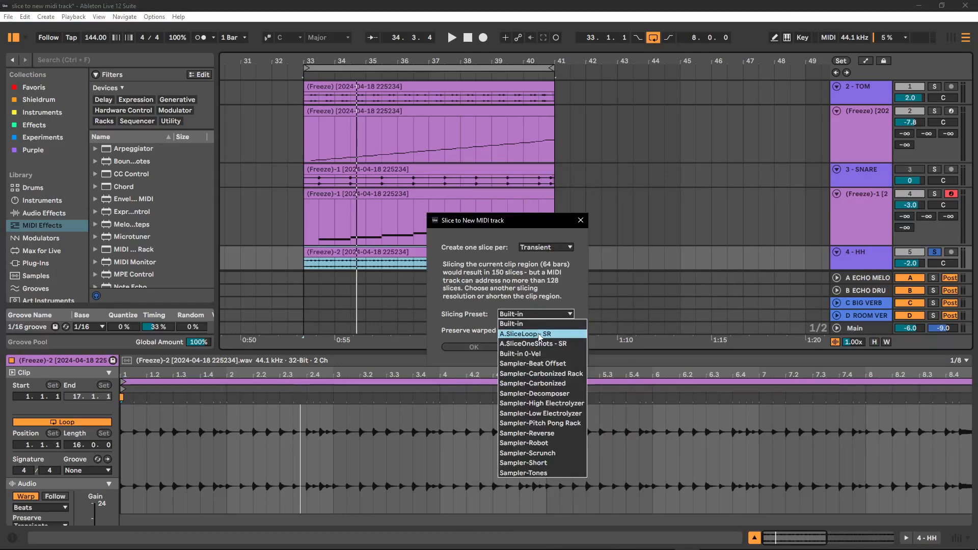
{"action": "left_click", "coordinate": [540, 334]}
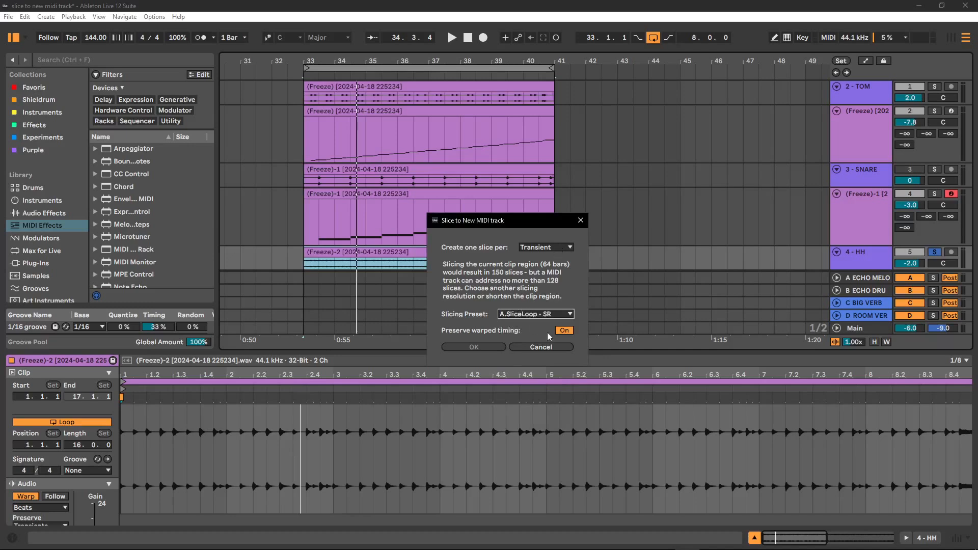
{"action": "left_click", "coordinate": [564, 330]}
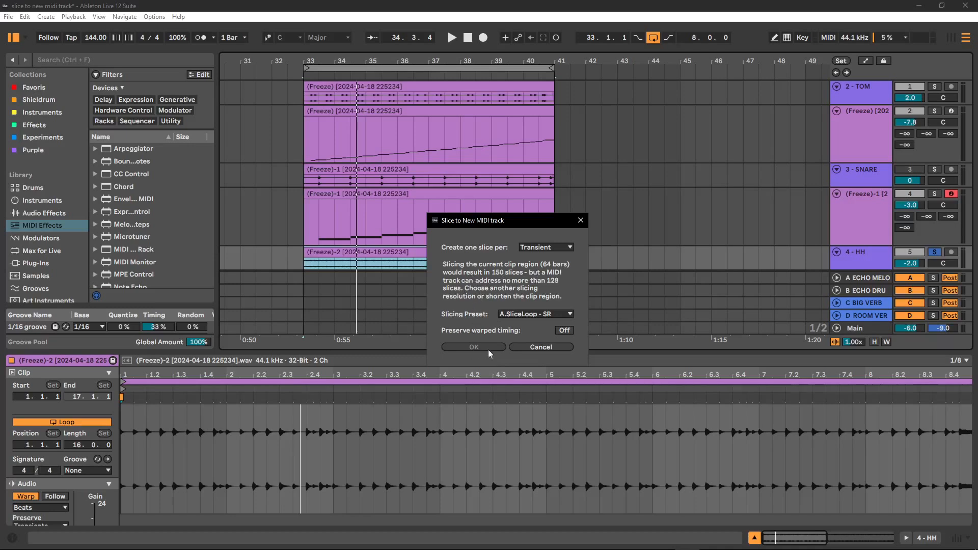
{"action": "left_click", "coordinate": [529, 346]}
Enlarge the 4 - HH track, shorten its clip to bars 33 to 37, and consolidate it.
{"action": "scroll", "coordinate": [626, 138], "scroll_direction": "down", "scroll_amount": 3}
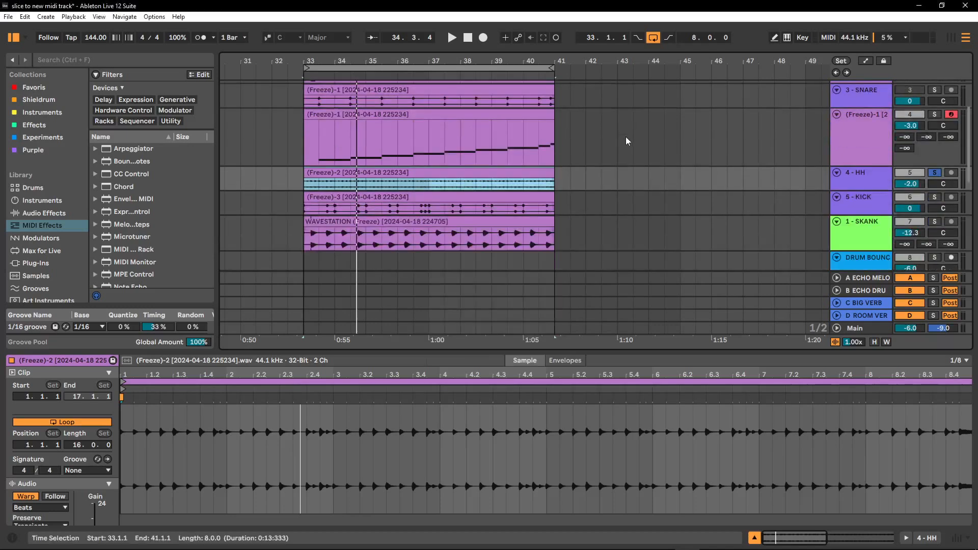
{"action": "double_click", "coordinate": [496, 172]}
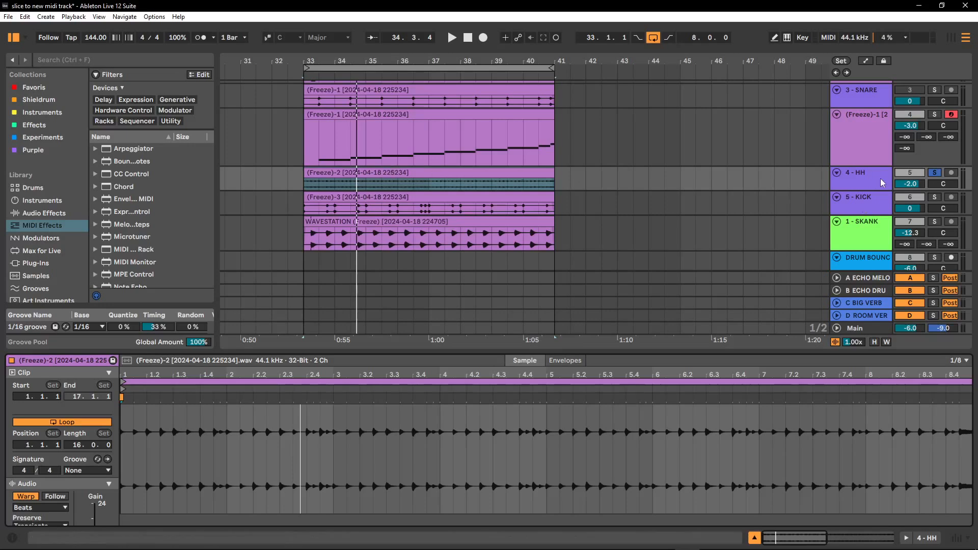
{"action": "left_click_drag", "start_coordinate": [858, 190], "coordinate": [860, 235]}
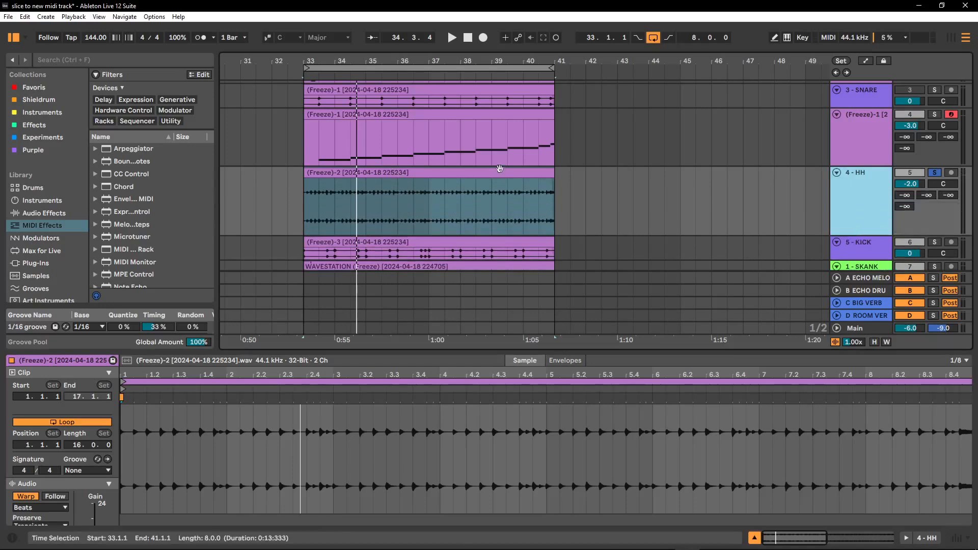
{"action": "left_click_drag", "start_coordinate": [553, 171], "coordinate": [431, 169]}
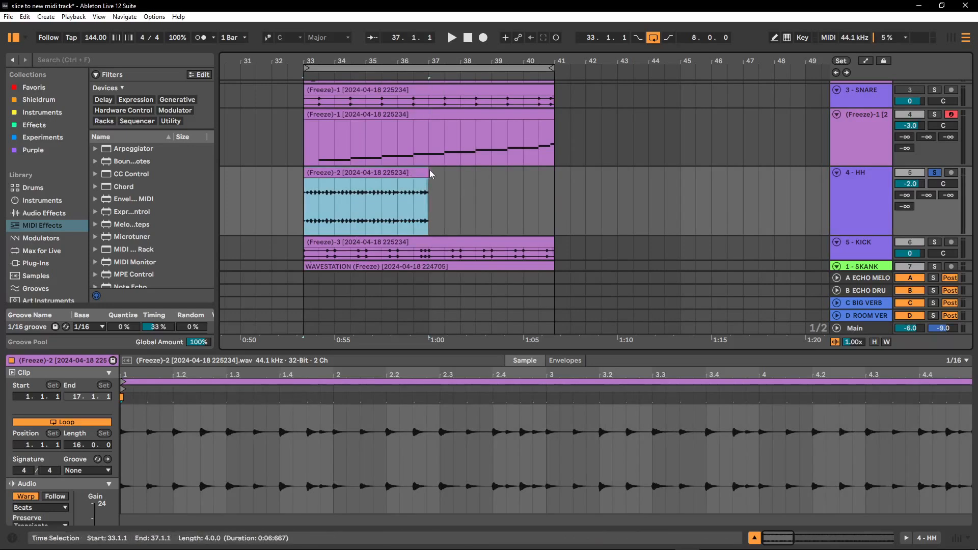
{"action": "key", "text": "ctrl+j"}
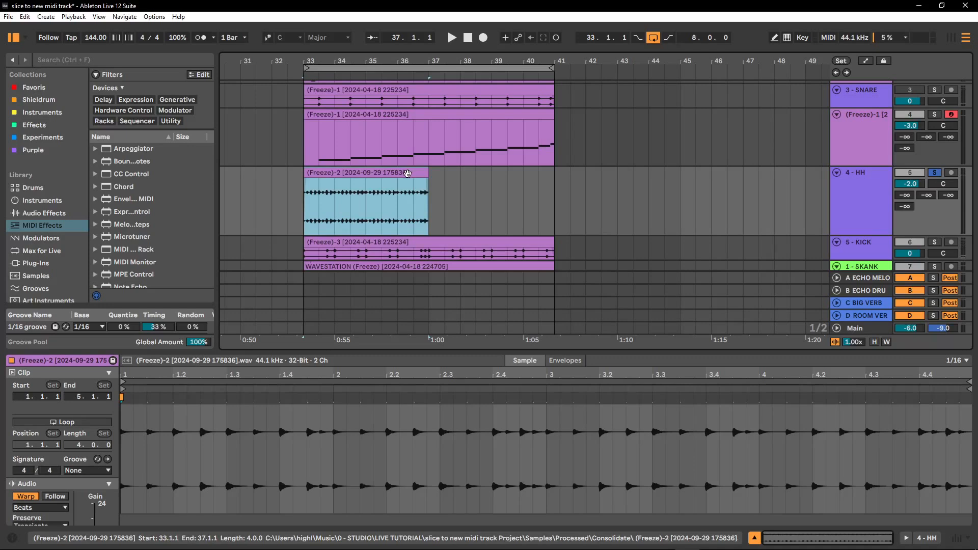
Slice the consolidated 4 - HH clip to a new MIDI track per transient with the A.SliceLoop - SR preset and warped timing preservation off.
{"action": "right_click", "coordinate": [408, 173]}
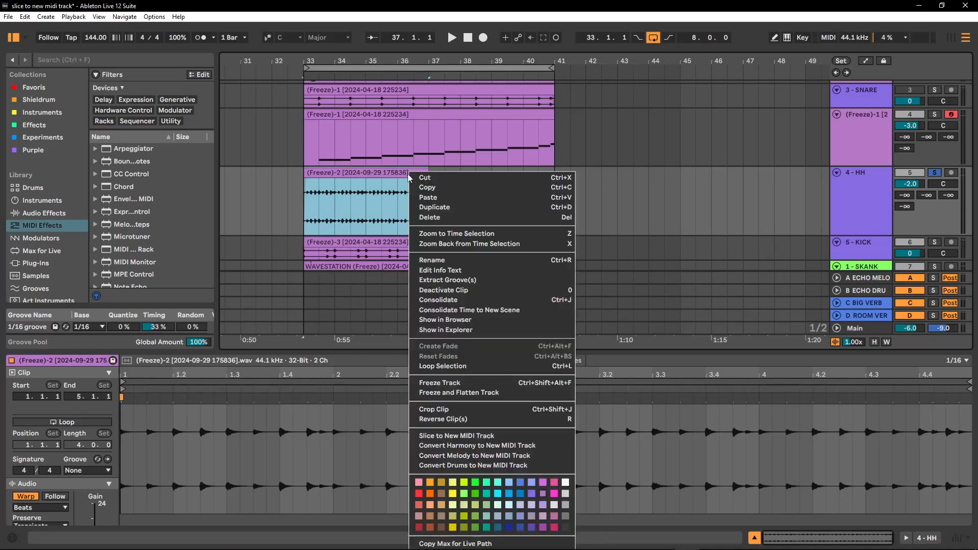
{"action": "left_click", "coordinate": [486, 436]}
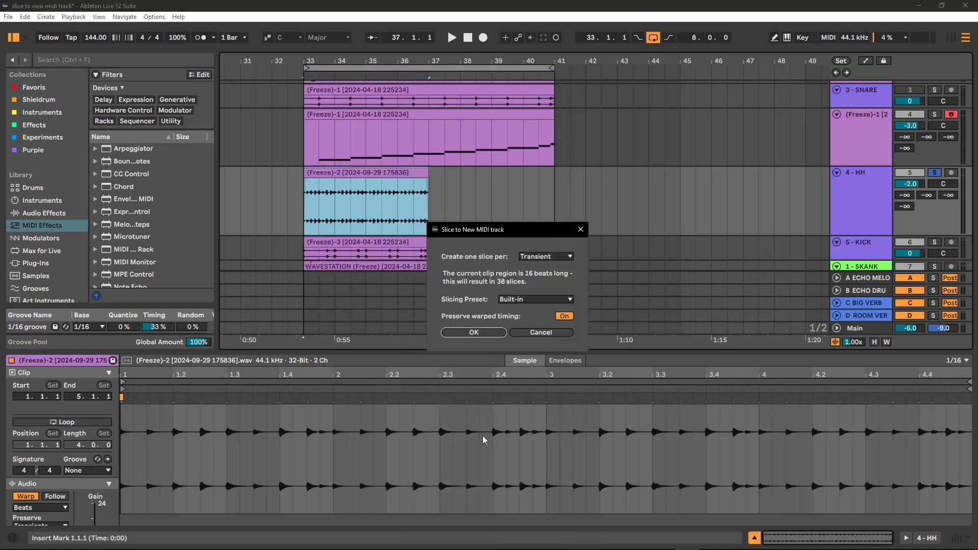
{"action": "left_click", "coordinate": [539, 301]}
{"action": "left_click", "coordinate": [540, 321]}
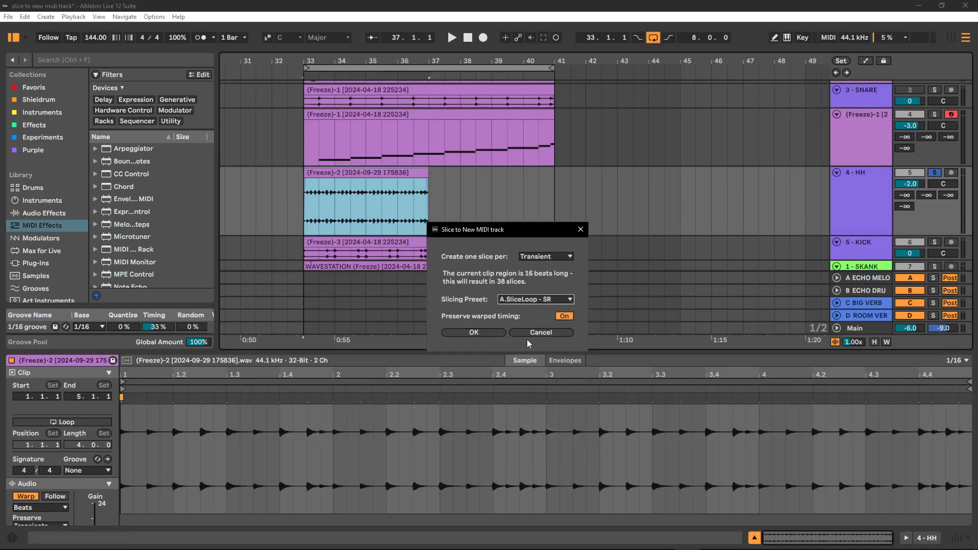
{"action": "left_click", "coordinate": [569, 317]}
{"action": "left_click", "coordinate": [492, 332]}
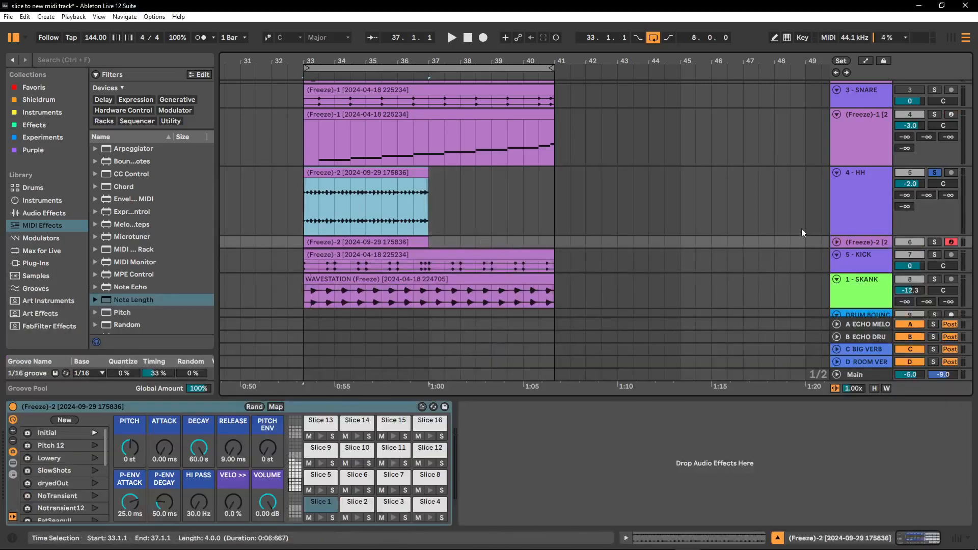
Switch the solo from 4 - HH to the sliced hi-hat track, unfold it, and play it briefly.
{"action": "left_click", "coordinate": [935, 173]}
{"action": "left_click", "coordinate": [935, 243]}
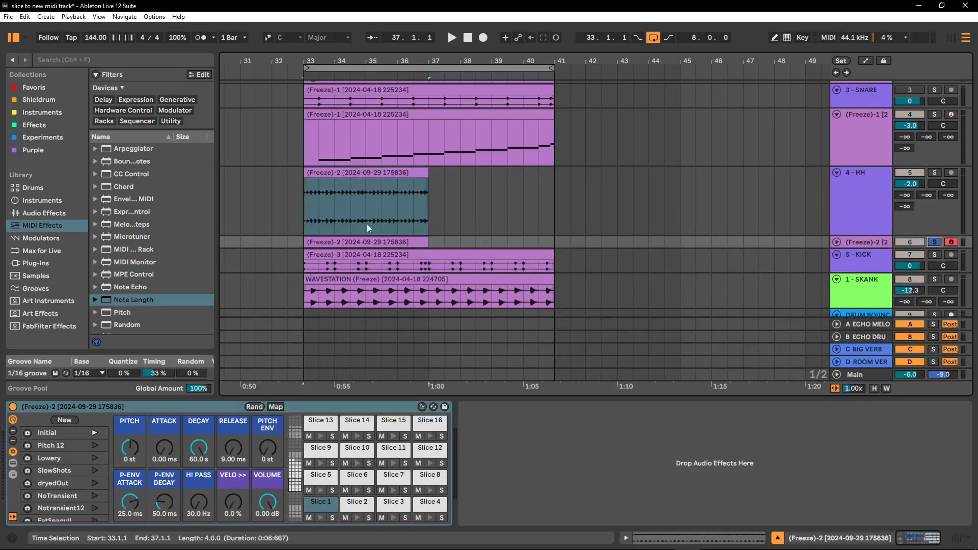
{"action": "left_click", "coordinate": [837, 242]}
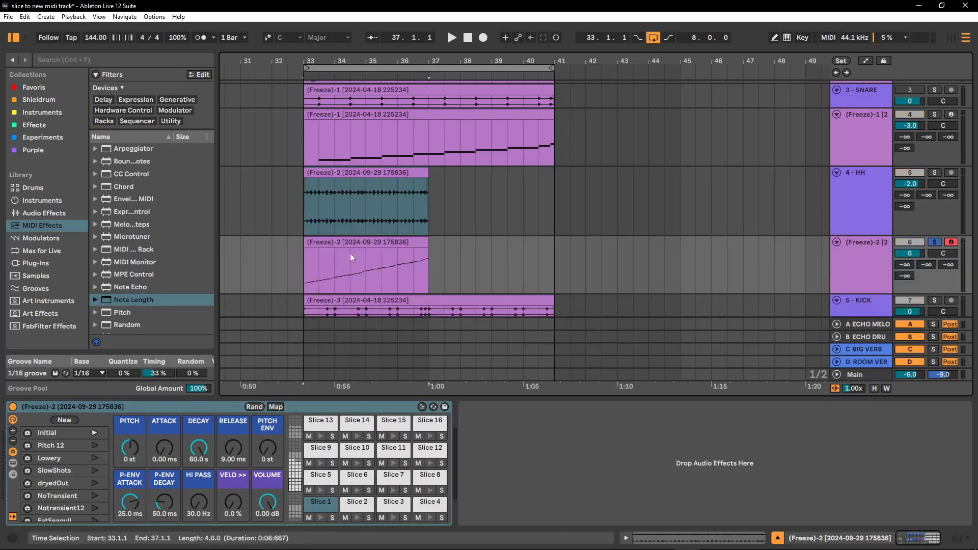
{"action": "key", "text": "space"}
{"action": "key", "text": "space"}
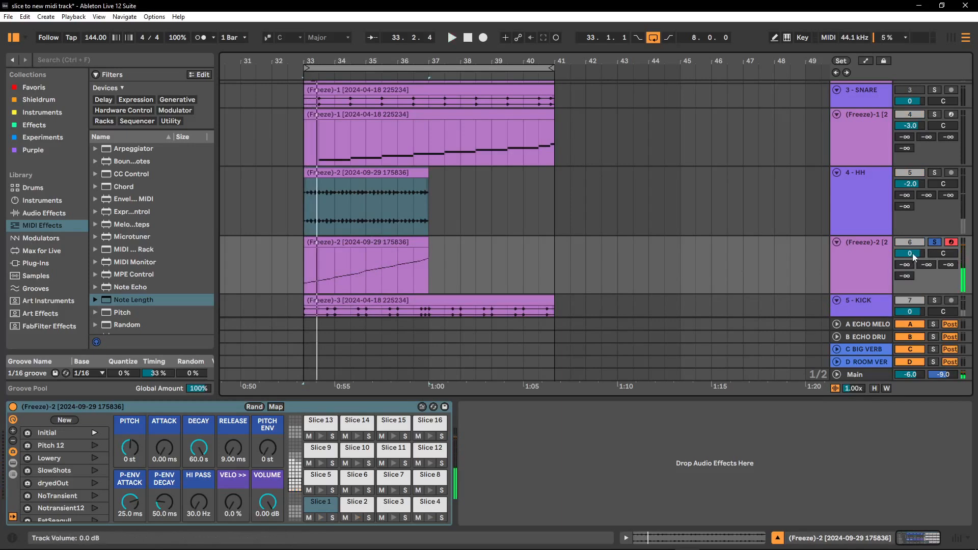
Lower the sliced hi-hat track's volume to -11.8 dB while checking it during playback.
{"action": "left_click_drag", "start_coordinate": [919, 256], "coordinate": [919, 273]}
{"action": "key", "text": "space"}
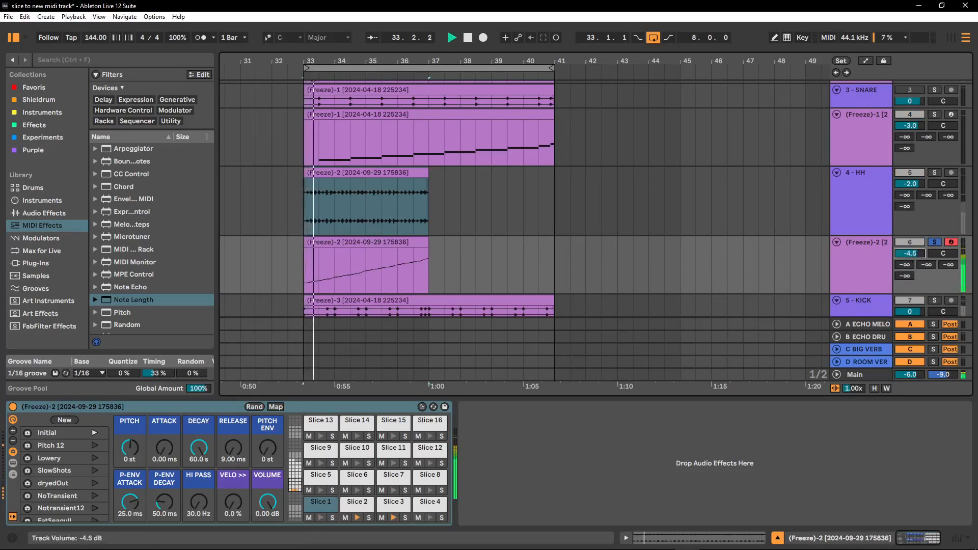
{"action": "left_click_drag", "start_coordinate": [920, 273], "coordinate": [920, 278]}
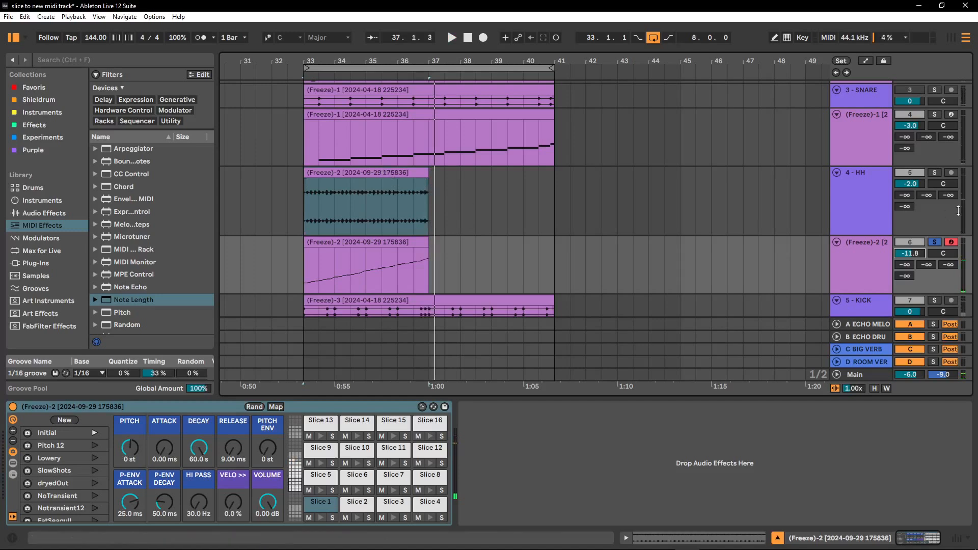
Switch the solo from the sliced hi-hat track to 5 - KICK, select the kick clip, and play it.
{"action": "left_click", "coordinate": [934, 241]}
{"action": "left_click", "coordinate": [934, 300]}
{"action": "scroll", "coordinate": [739, 228], "scroll_direction": "down", "scroll_amount": 3}
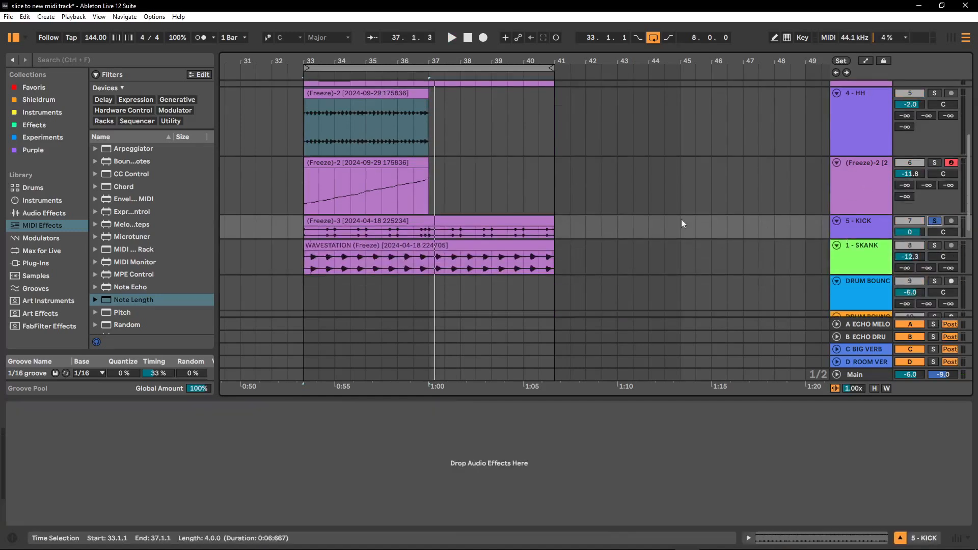
{"action": "left_click", "coordinate": [509, 224]}
{"action": "key", "text": "space"}
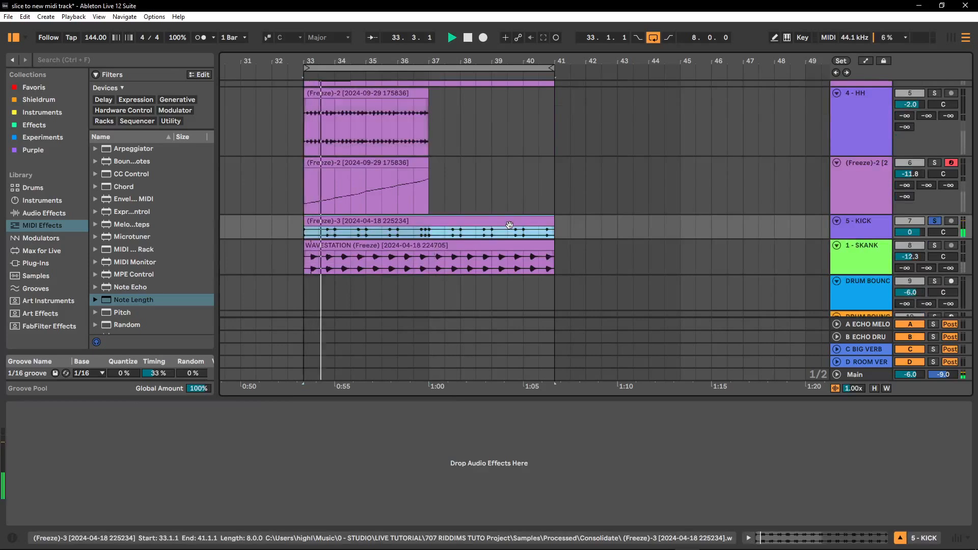
Slice the 5 - KICK clip to a new MIDI track per transient with the A.SliceLoop - SR preset and warped timing preservation off.
{"action": "right_click", "coordinate": [511, 227]}
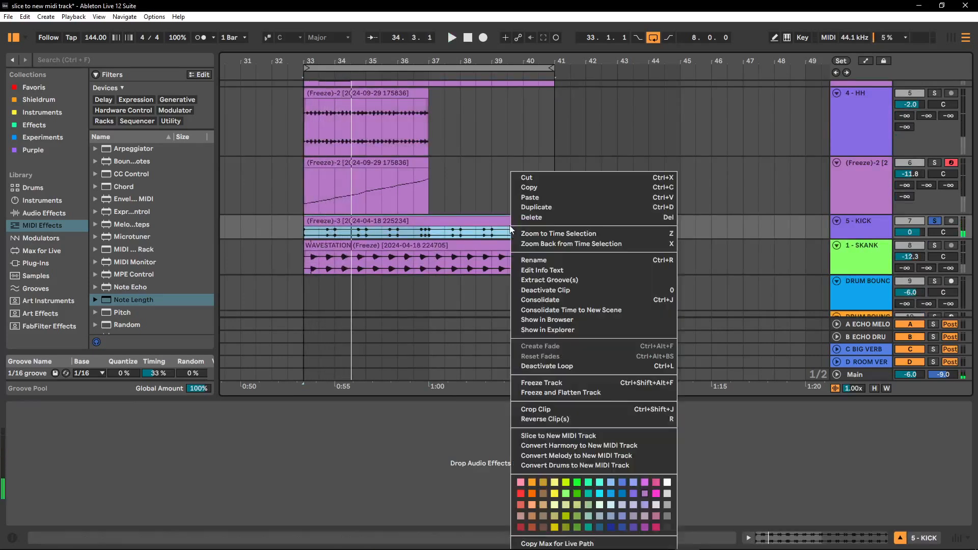
{"action": "left_click", "coordinate": [573, 435]}
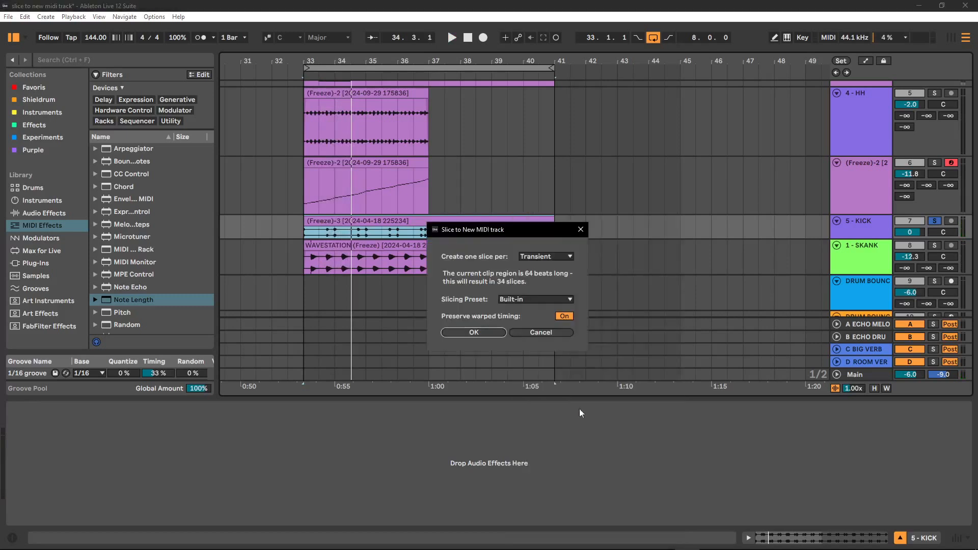
{"action": "left_click", "coordinate": [547, 301]}
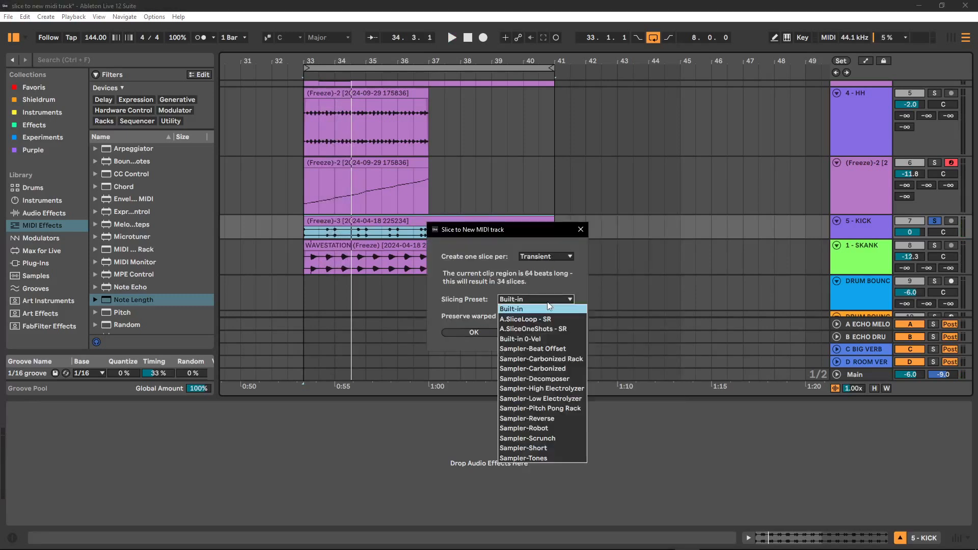
{"action": "left_click", "coordinate": [519, 317]}
{"action": "left_click", "coordinate": [573, 317]}
{"action": "left_click", "coordinate": [471, 332]}
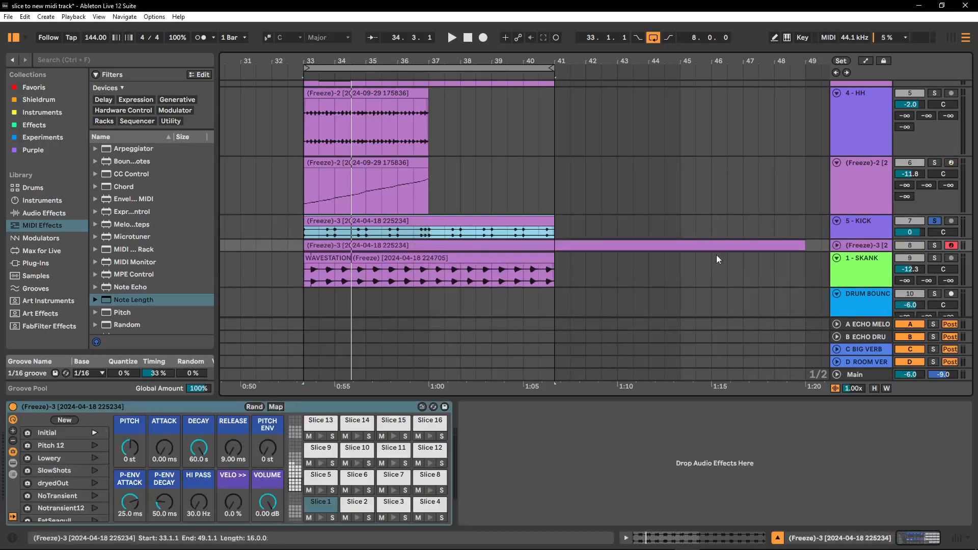
Unfold the sliced kick track, shorten its clip to end at 41.1.1, and lower the soloed track's volume to -4.2 dB during playback.
{"action": "left_click", "coordinate": [837, 245]}
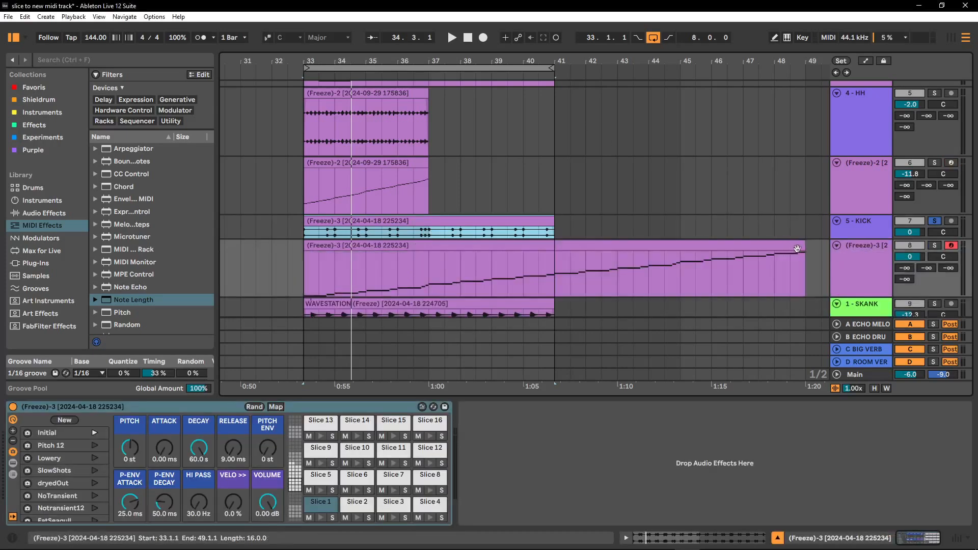
{"action": "left_click_drag", "start_coordinate": [803, 246], "coordinate": [556, 227]}
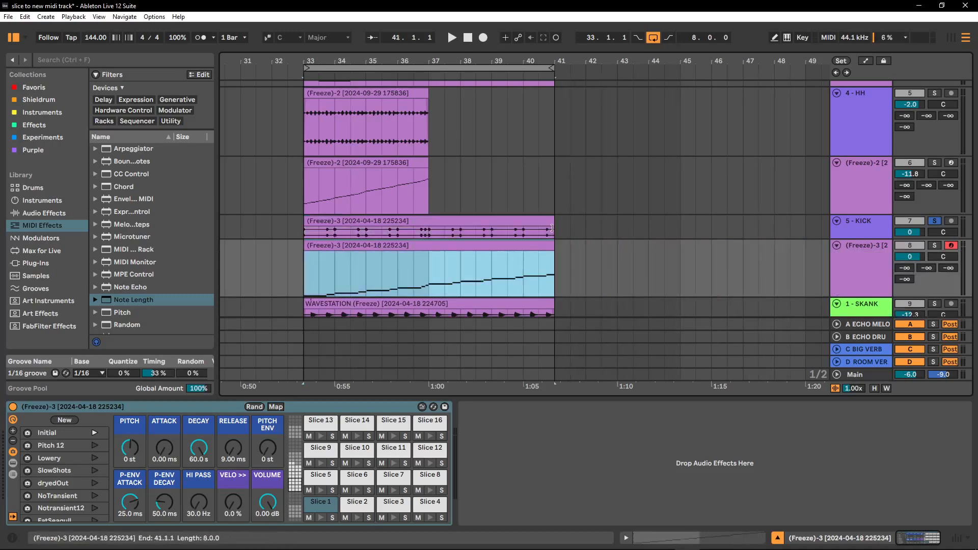
{"action": "left_click", "coordinate": [936, 246]}
{"action": "key", "text": "space"}
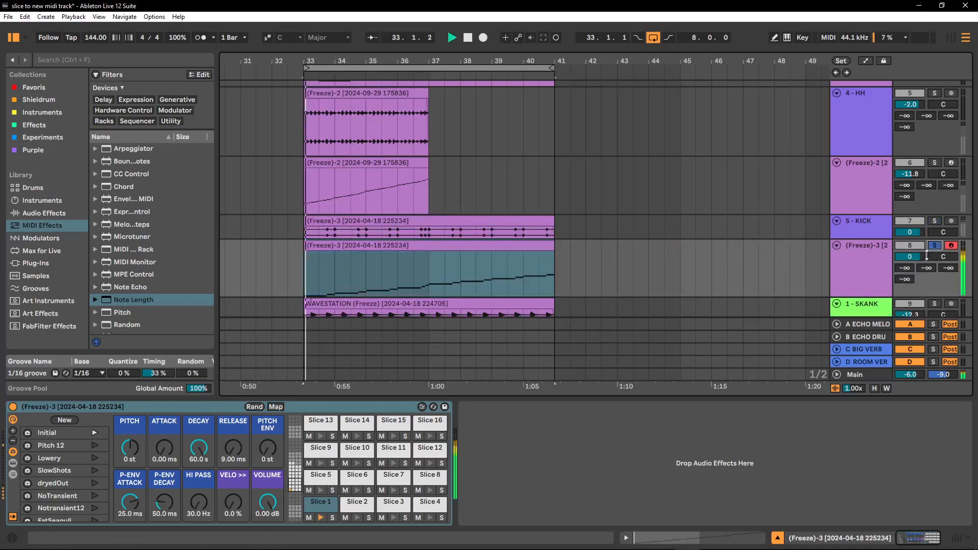
{"action": "left_click_drag", "start_coordinate": [927, 256], "coordinate": [927, 266]}
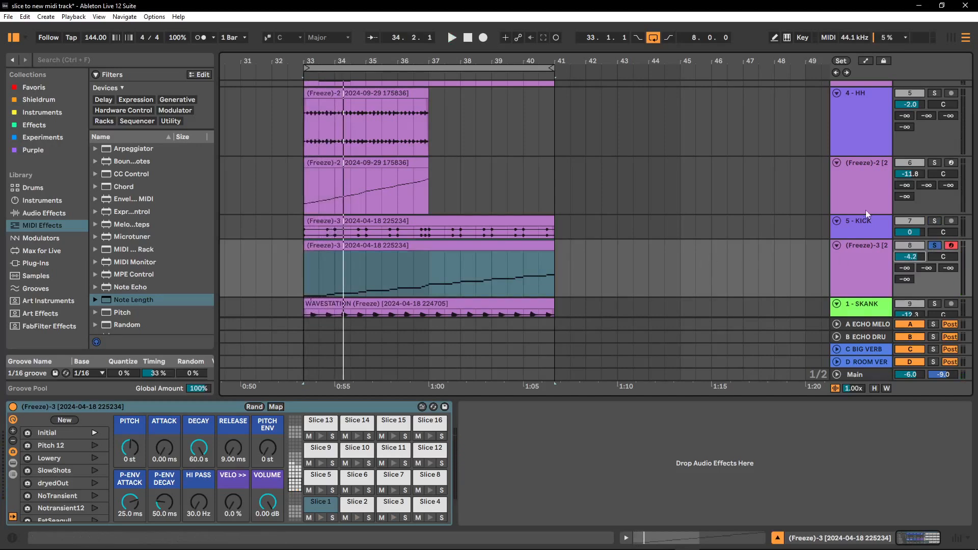
Switch the solo from the sliced kick track to 1 - SKANK and increase the 1 - SKANK track's height.
{"action": "scroll", "coordinate": [865, 209], "scroll_direction": "down", "scroll_amount": 4}
{"action": "scroll", "coordinate": [866, 210], "scroll_direction": "up", "scroll_amount": 1}
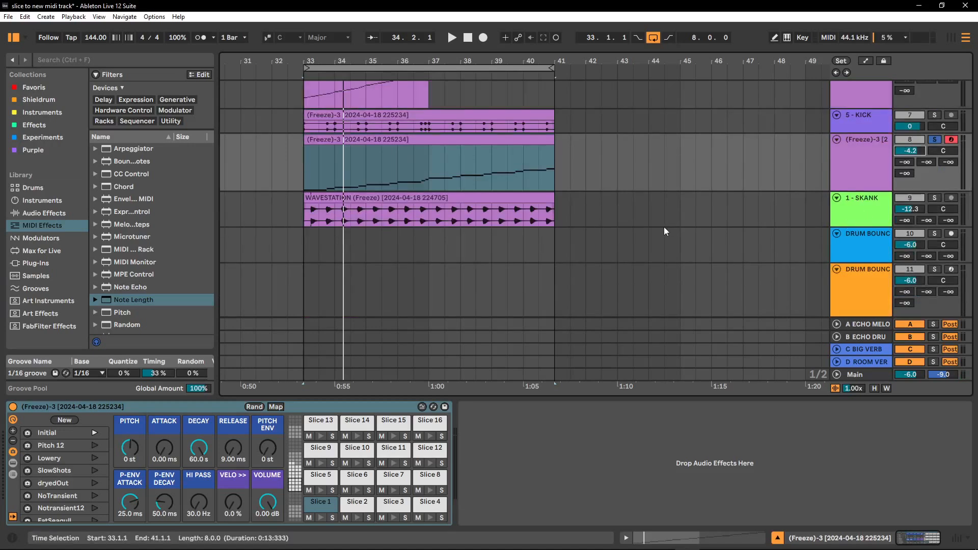
{"action": "left_click", "coordinate": [935, 198]}
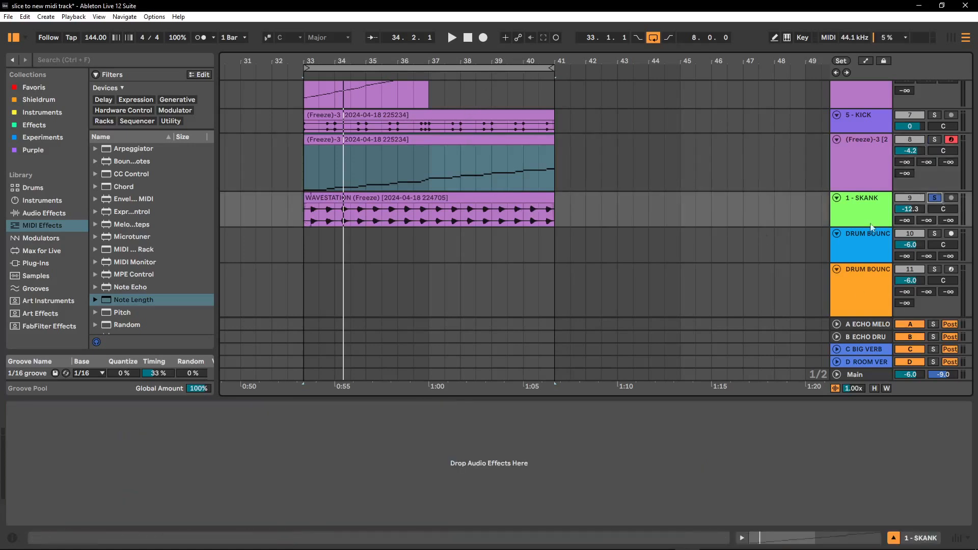
{"action": "left_click_drag", "start_coordinate": [871, 228], "coordinate": [868, 283]}
Extend the 1 - SKANK clip's end to 41.2.1 and trim its start to 33.2.1.
{"action": "left_click_drag", "start_coordinate": [557, 62], "coordinate": [557, 89]}
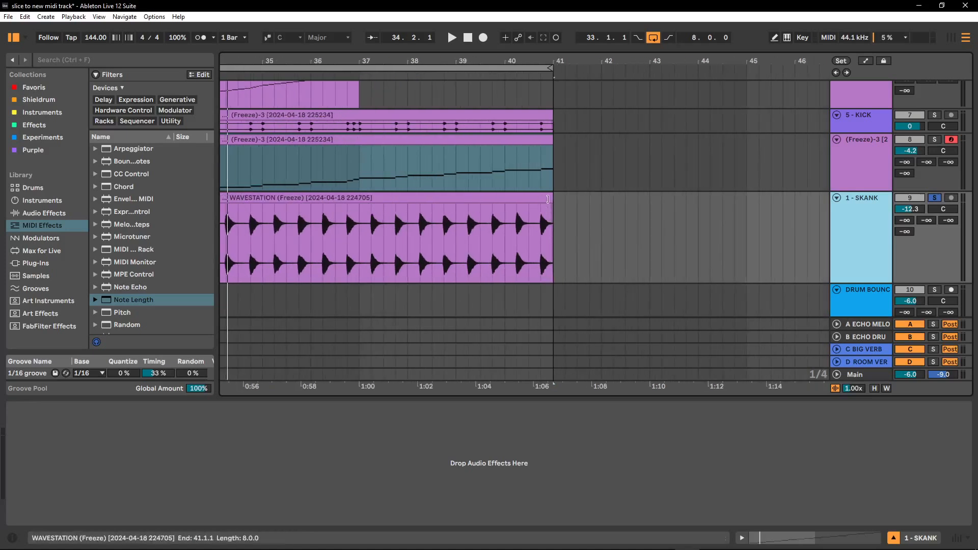
{"action": "mouse_move", "coordinate": [548, 199]}
{"action": "left_mouse_down"}
{"action": "mouse_move", "coordinate": [591, 199]}
{"action": "mouse_move", "coordinate": [565, 200]}
{"action": "left_mouse_up"}
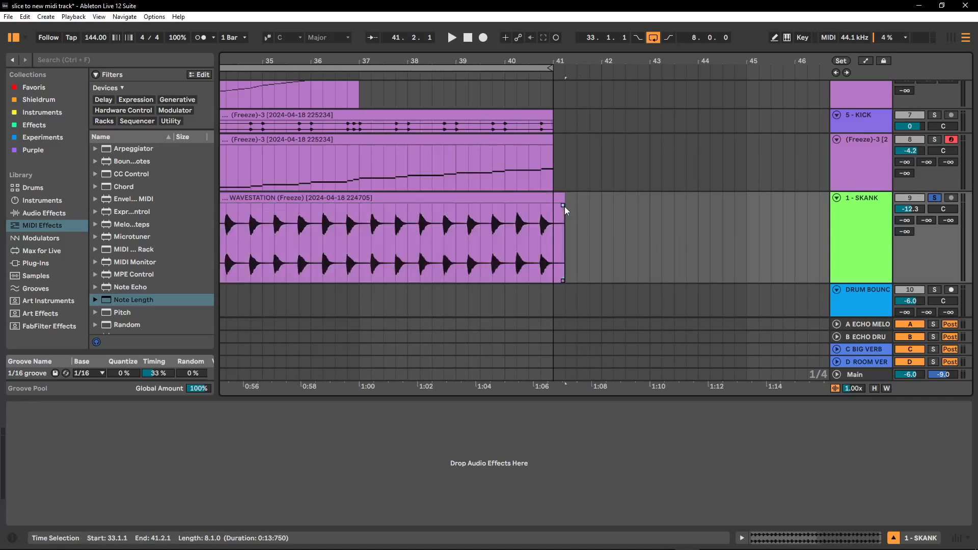
{"action": "left_click_drag", "start_coordinate": [569, 60], "coordinate": [661, 153]}
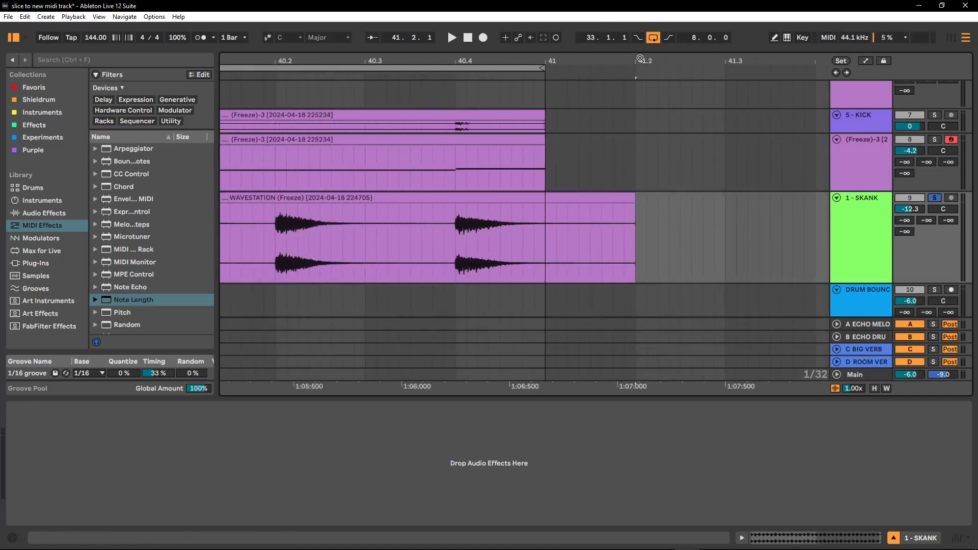
{"action": "key", "text": "z"}
{"action": "left_click_drag", "start_coordinate": [426, 63], "coordinate": [415, 157]}
{"action": "left_click_drag", "start_coordinate": [380, 204], "coordinate": [424, 205]}
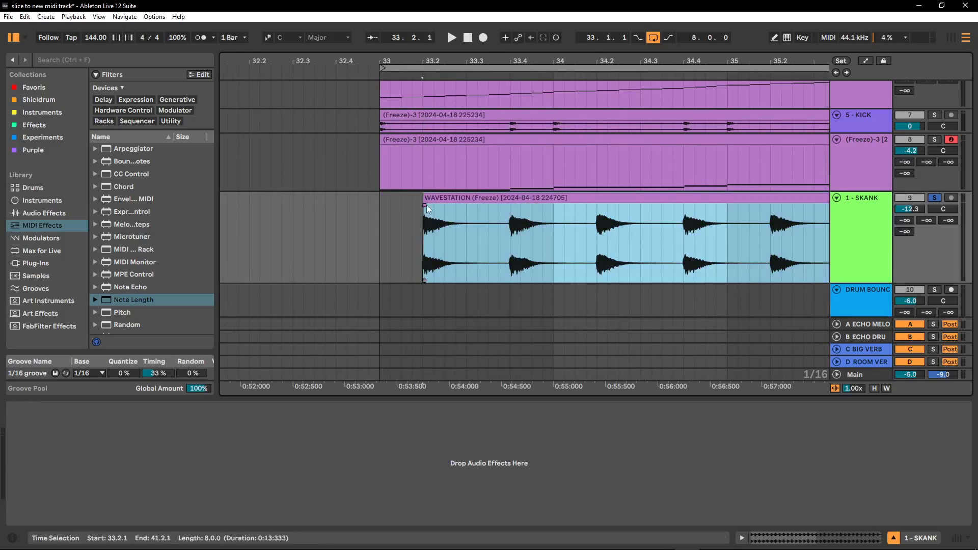
{"action": "left_click", "coordinate": [402, 203]}
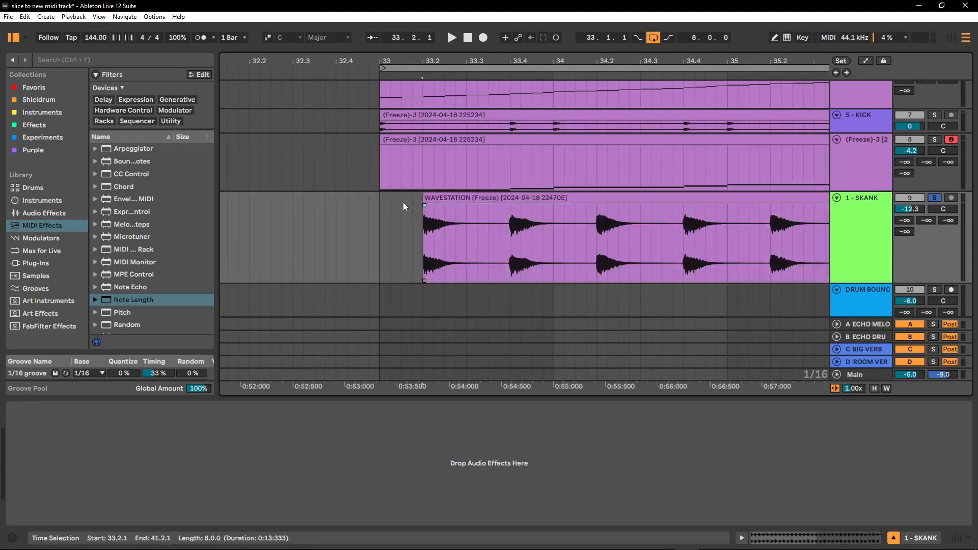
Open the 1 - SKANK clip and examine its loop region and transients across the sample.
{"action": "double_click", "coordinate": [529, 199]}
{"action": "left_click_drag", "start_coordinate": [441, 376], "coordinate": [442, 270]}
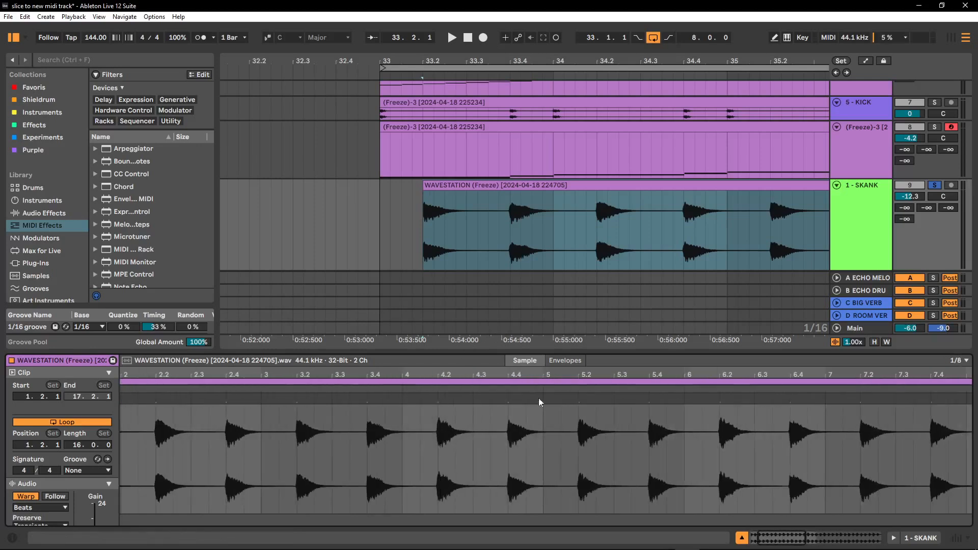
{"action": "left_click_drag", "start_coordinate": [795, 376], "coordinate": [795, 352]}
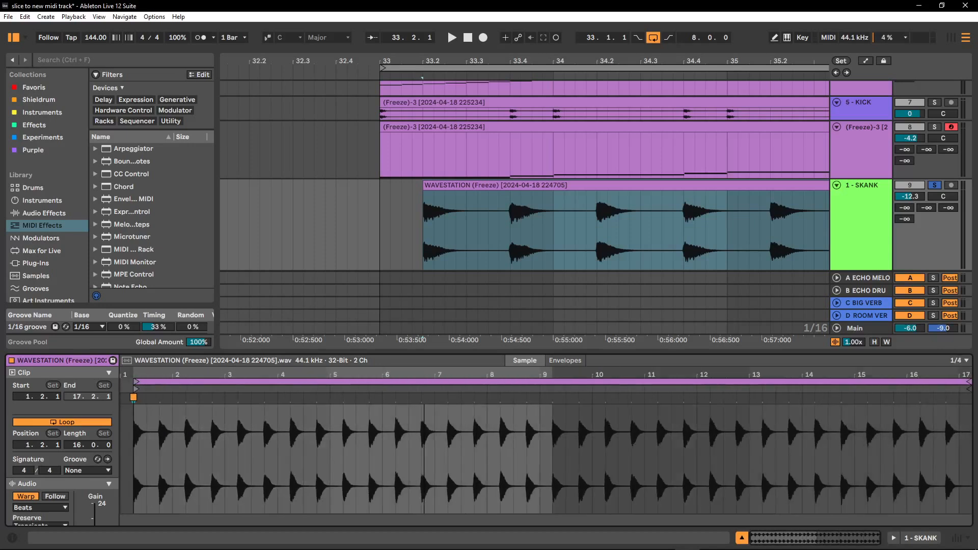
{"action": "left_click_drag", "start_coordinate": [423, 375], "coordinate": [425, 374]}
{"action": "left_click_drag", "start_coordinate": [518, 61], "coordinate": [440, 15]}
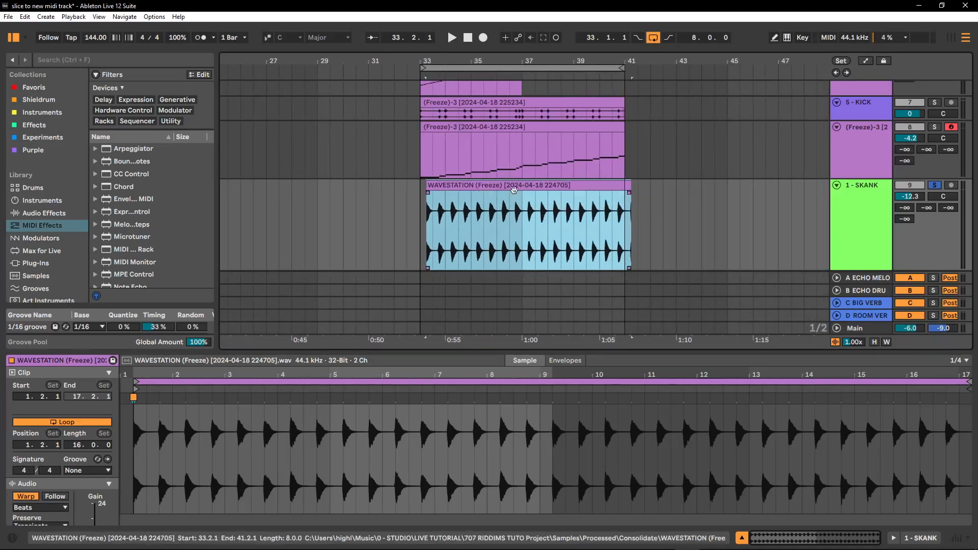
Slice the 1 - SKANK clip to a new MIDI track per transient with the A.SliceLoop - SR preset and warped timing preservation off.
{"action": "right_click", "coordinate": [520, 189]}
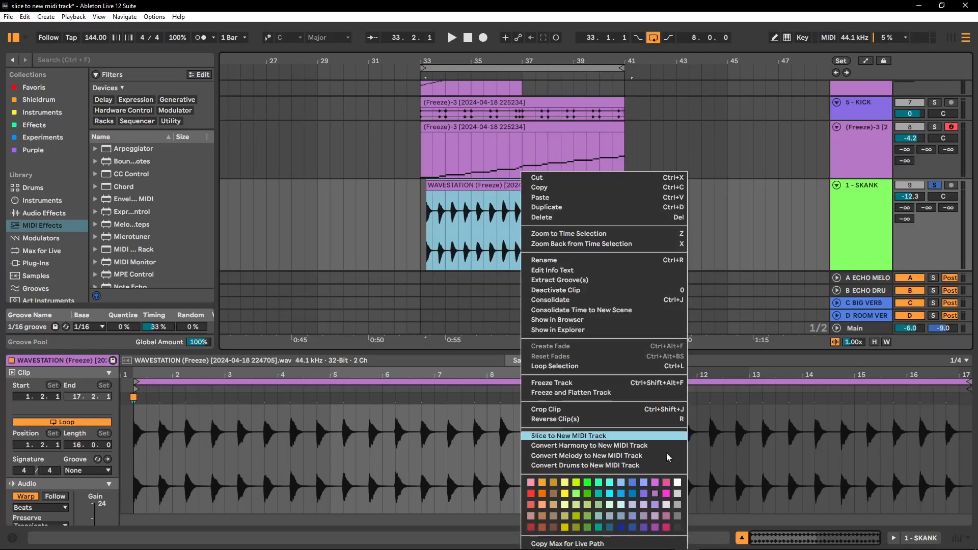
{"action": "left_click", "coordinate": [621, 436]}
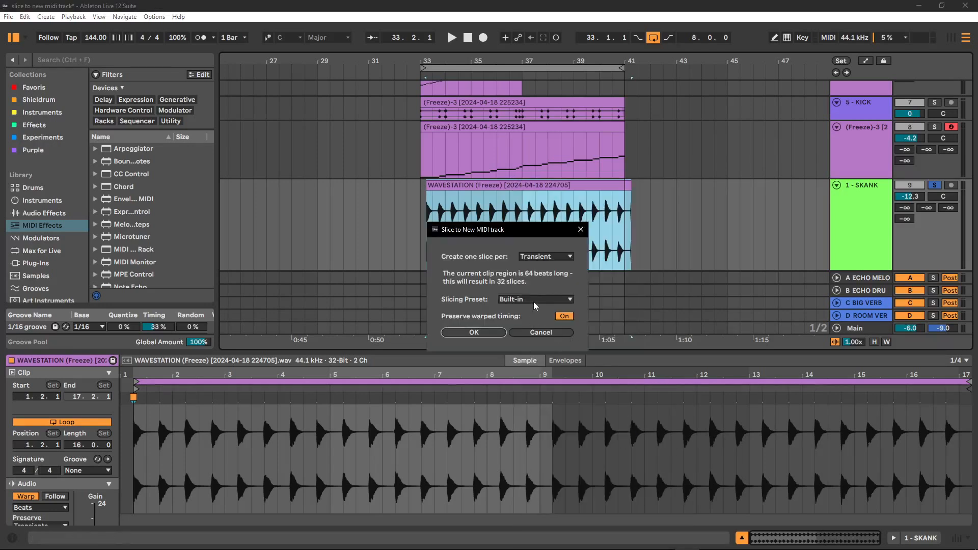
{"action": "left_click", "coordinate": [535, 300]}
{"action": "left_click", "coordinate": [529, 311]}
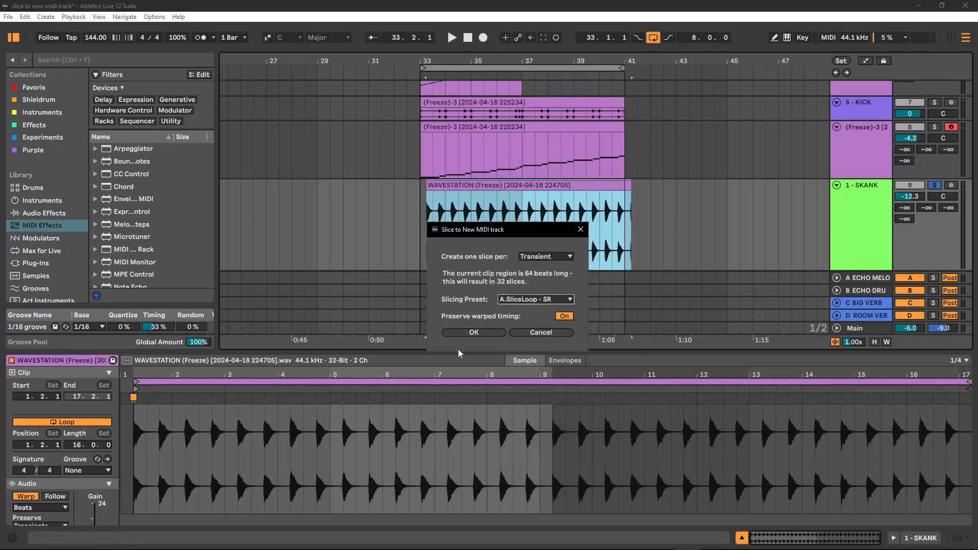
{"action": "left_click", "coordinate": [565, 316]}
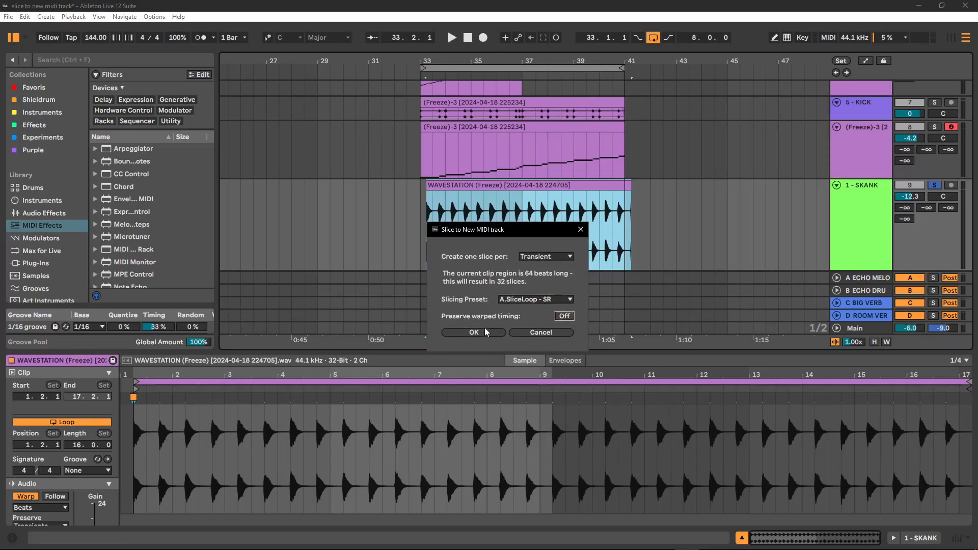
{"action": "left_click", "coordinate": [486, 334]}
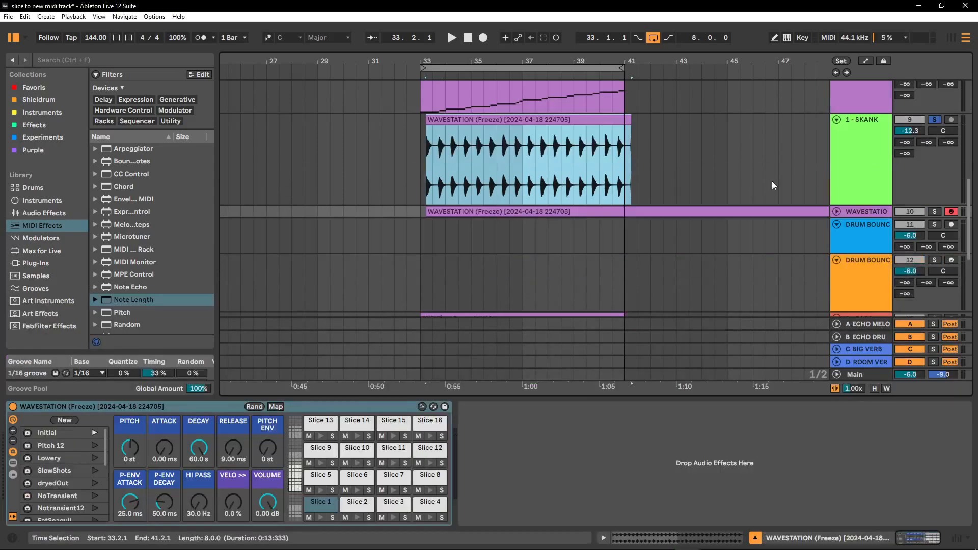
Unfold the sliced skank track and shorten its MIDI clip to end at 41.2.1.
{"action": "left_click", "coordinate": [836, 210]}
{"action": "left_click_drag", "start_coordinate": [625, 58], "coordinate": [519, 38]}
{"action": "left_click_drag", "start_coordinate": [647, 225], "coordinate": [523, 211]}
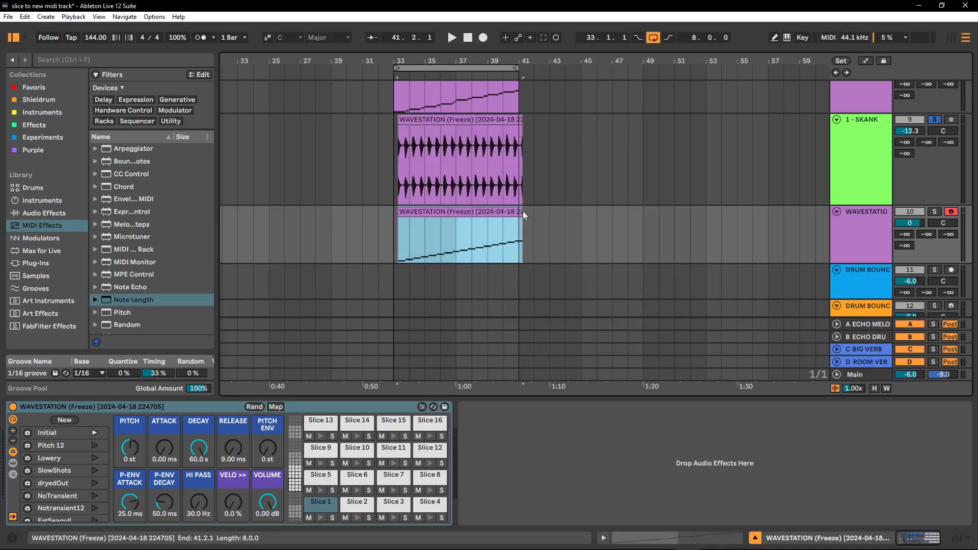
Fold all tracks and move 1 - SKANK to the top of the track list above 2 - TOM.
{"action": "left_click_drag", "start_coordinate": [494, 62], "coordinate": [493, 84]}
{"action": "left_click", "coordinate": [838, 120]}
{"action": "scroll", "coordinate": [862, 179], "scroll_direction": "up", "scroll_amount": 4}
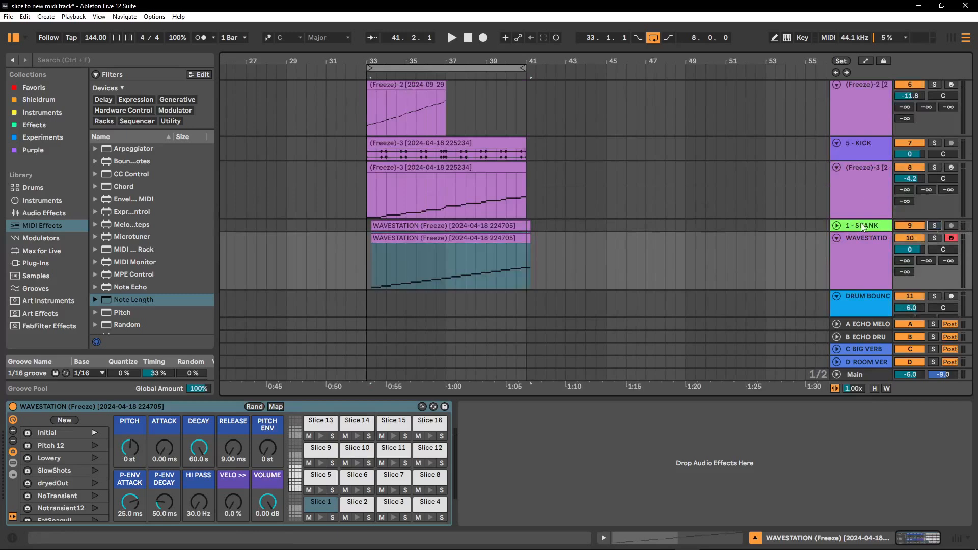
{"action": "left_click_drag", "start_coordinate": [865, 226], "coordinate": [857, 118]}
{"action": "left_click_drag", "start_coordinate": [844, 193], "coordinate": [845, 193]}
{"action": "left_click", "coordinate": [839, 217], "text": "alt"}
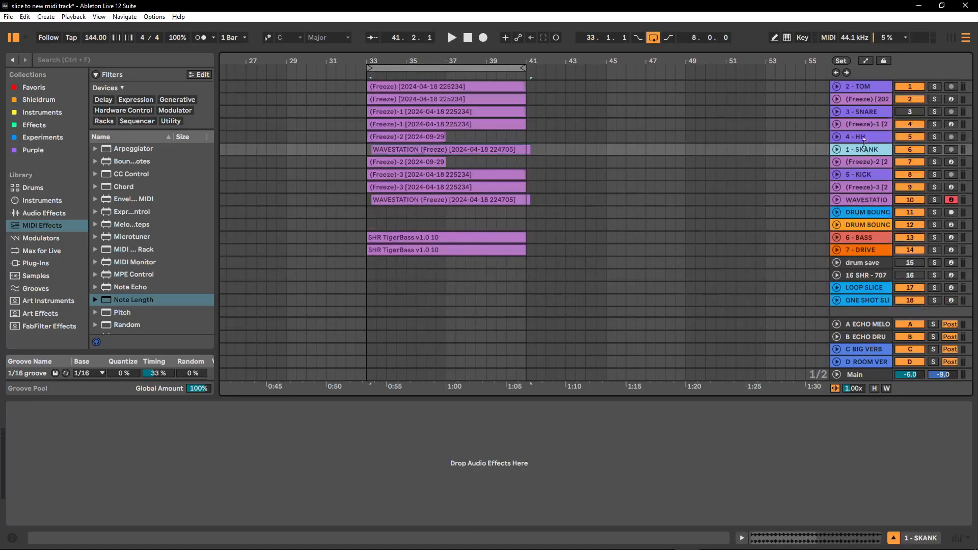
{"action": "left_click_drag", "start_coordinate": [867, 150], "coordinate": [863, 110]}
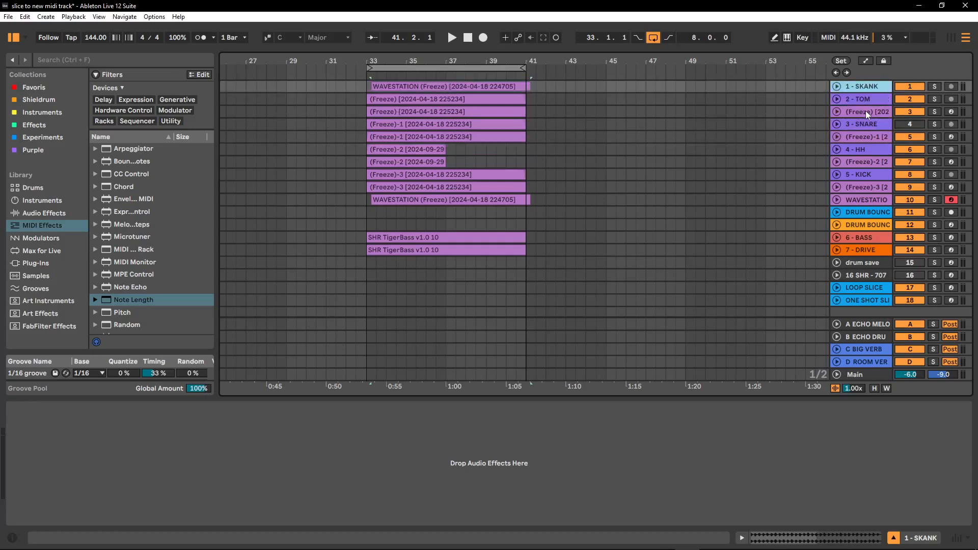
Move the 3 - SNARE, 4 - HH and 5 - KICK tracks up directly below 2 - TOM.
{"action": "left_click", "coordinate": [869, 99]}
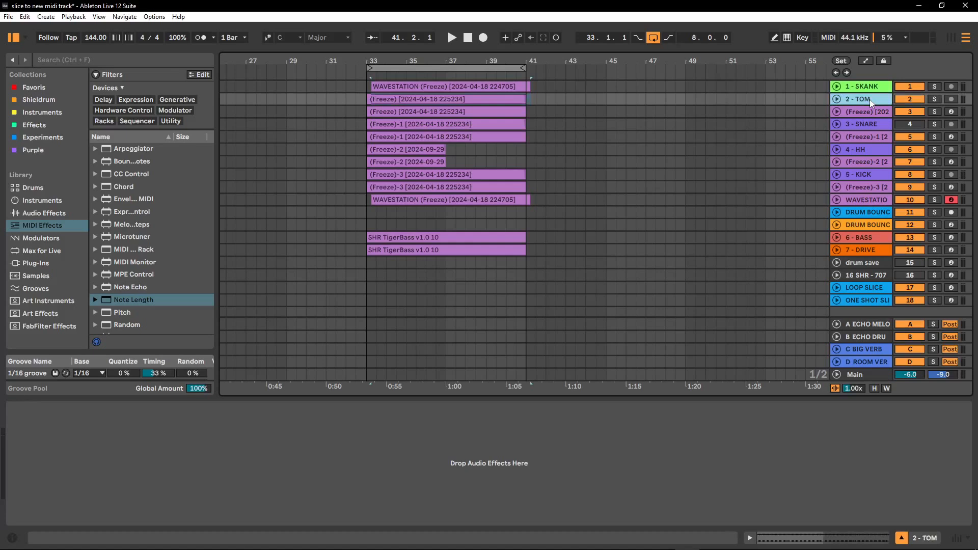
{"action": "mouse_move", "coordinate": [867, 128]}
{"action": "left_mouse_down"}
{"action": "mouse_move", "coordinate": [867, 105]}
{"action": "mouse_move", "coordinate": [869, 151]}
{"action": "mouse_move", "coordinate": [868, 117]}
{"action": "left_mouse_up"}
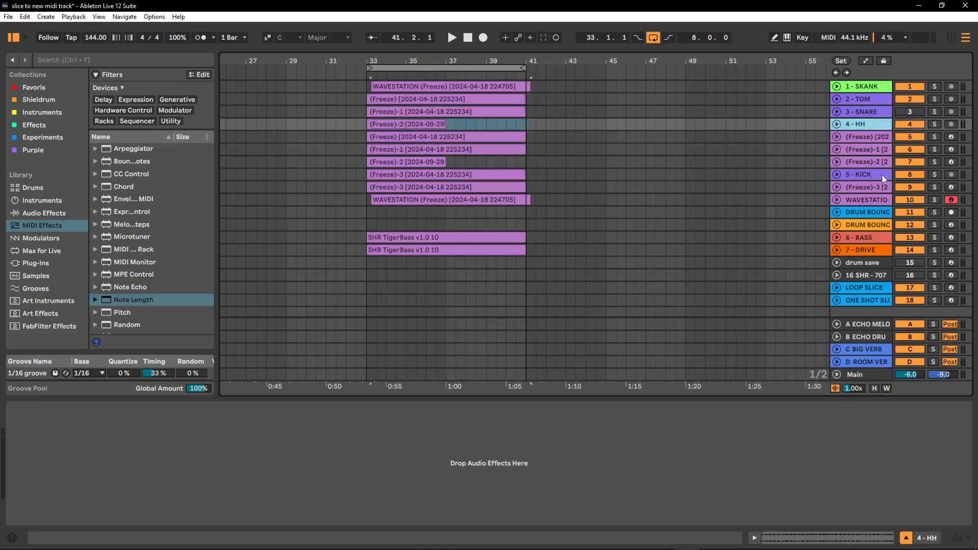
{"action": "left_click_drag", "start_coordinate": [874, 174], "coordinate": [874, 137]}
{"action": "left_click_drag", "start_coordinate": [777, 212], "coordinate": [781, 212]}
Deactivate the original audio tracks 1 - SKANK, 2 - TOM, 4 - HH and 5 - KICK.
{"action": "left_click", "coordinate": [910, 86]}
{"action": "left_click", "coordinate": [910, 125]}
{"action": "left_click", "coordinate": [908, 139]}
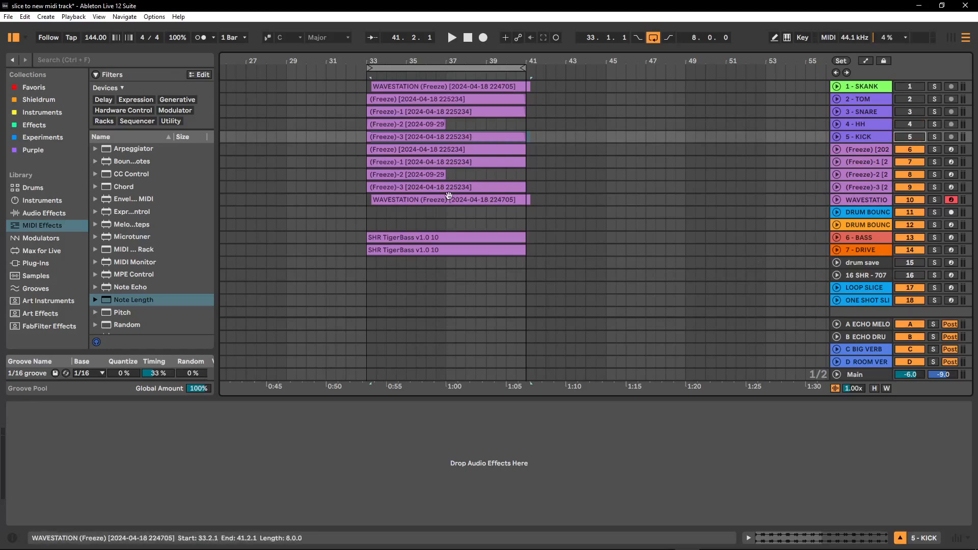
Unfold the sliced hi-hat track, turn on looping for its MIDI clip, and extend the clip to end at bar 41.
{"action": "left_click", "coordinate": [837, 174]}
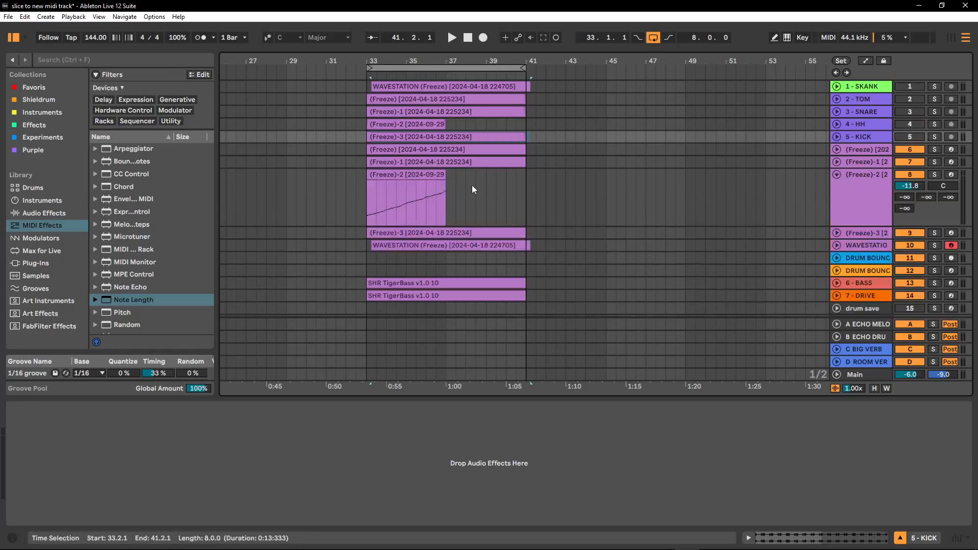
{"action": "left_click", "coordinate": [447, 175]}
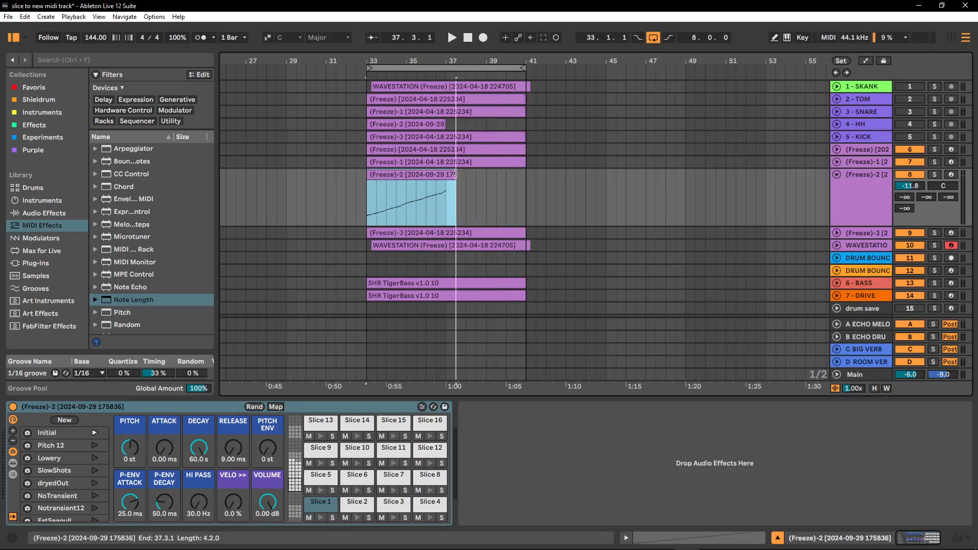
{"action": "double_click", "coordinate": [418, 176]}
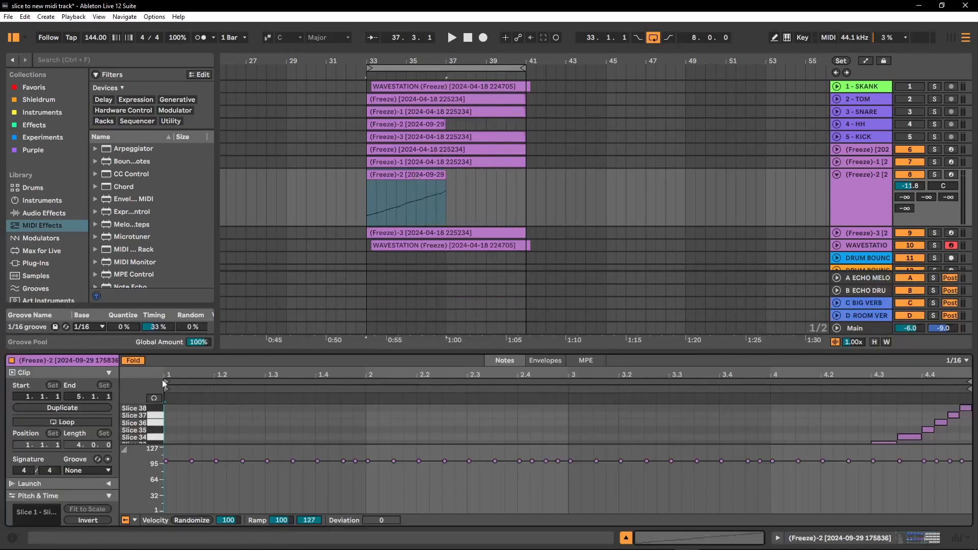
{"action": "left_click", "coordinate": [72, 423]}
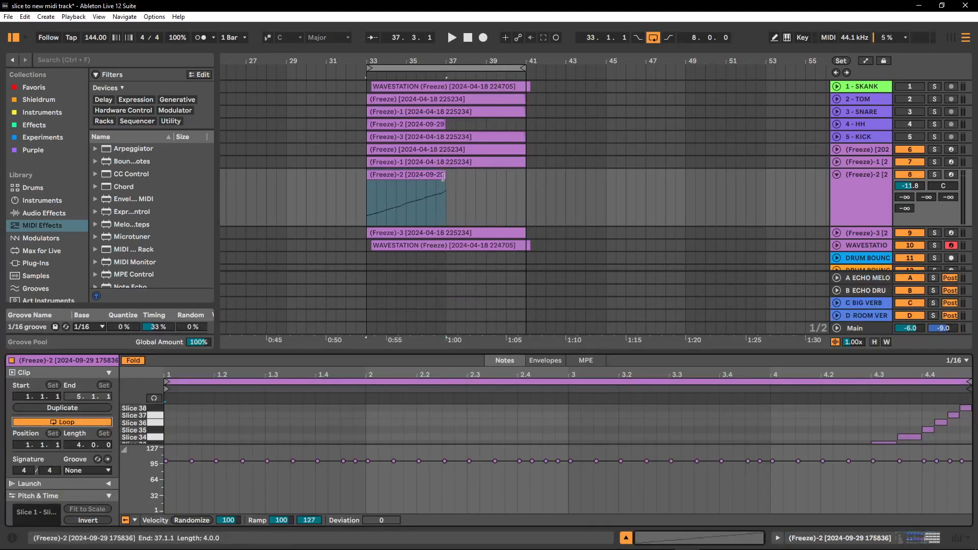
{"action": "left_click_drag", "start_coordinate": [443, 175], "coordinate": [524, 175]}
Turn on looping for the audio clip on the 4 - HH track.
{"action": "left_click", "coordinate": [444, 127]}
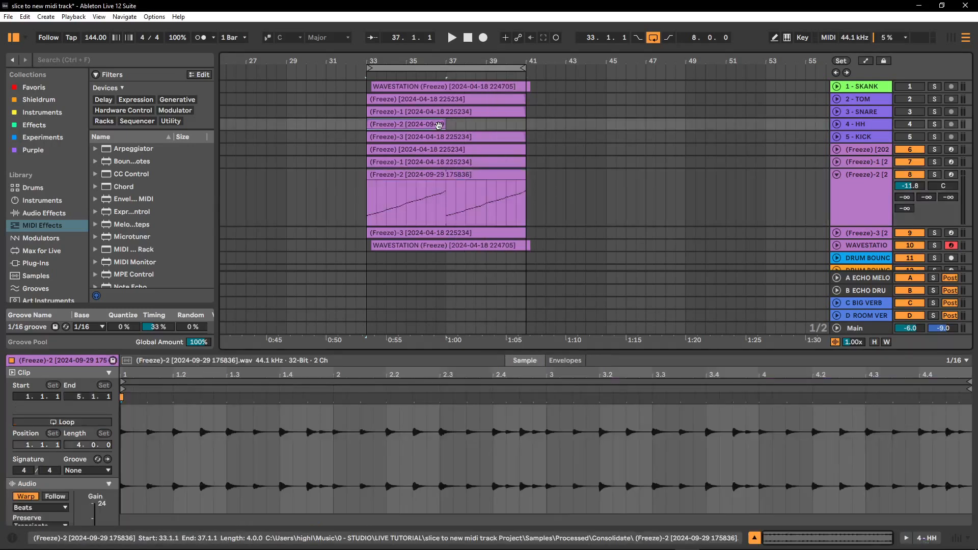
{"action": "left_click", "coordinate": [83, 421]}
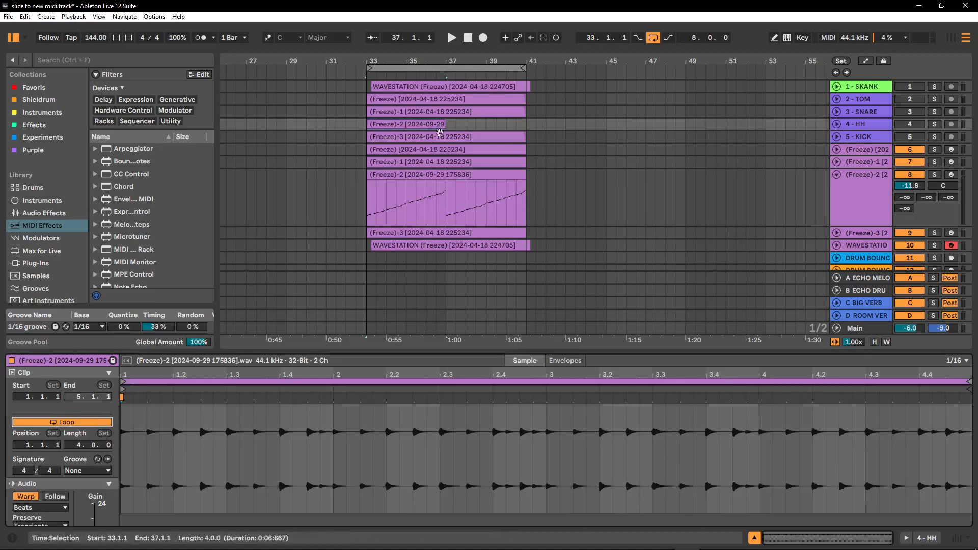
{"action": "left_click_drag", "start_coordinate": [445, 124], "coordinate": [528, 124]}
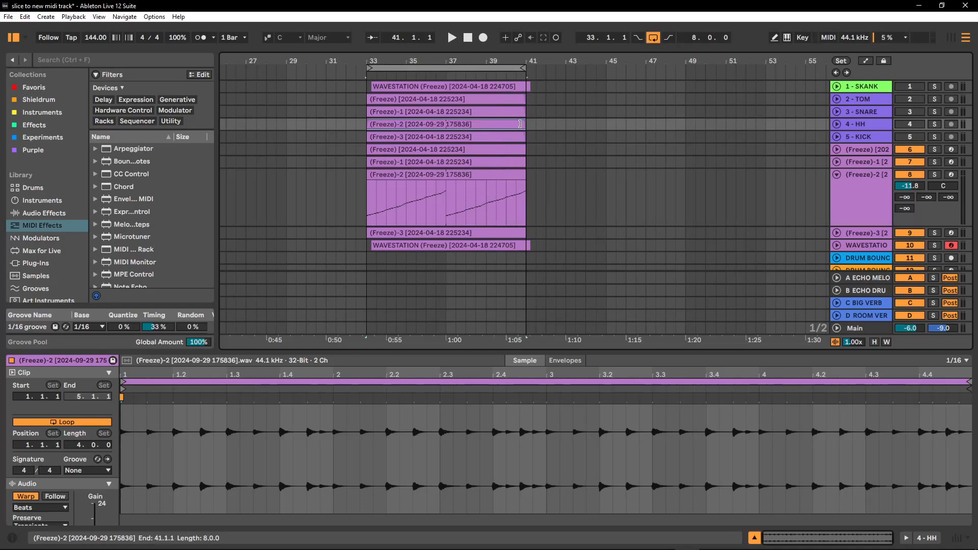
{"action": "key", "text": "ctrl+z"}
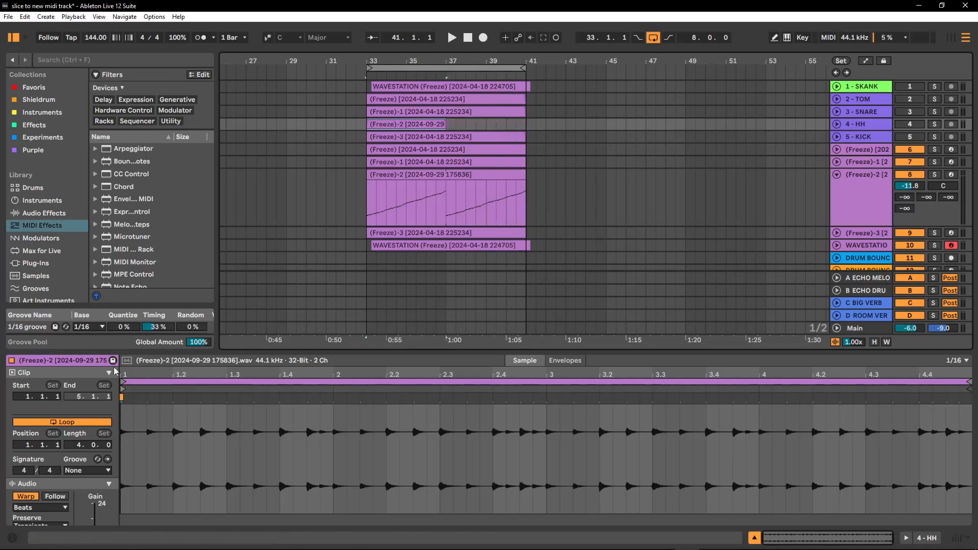
{"action": "left_click", "coordinate": [84, 420]}
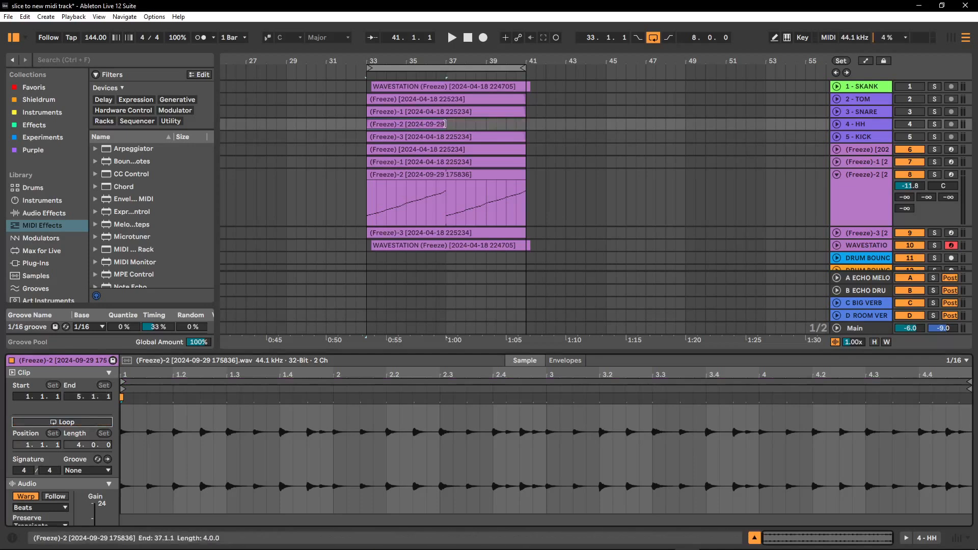
{"action": "left_click", "coordinate": [69, 422]}
Extend the looped 4 - HH audio clip to end at bar 41.
{"action": "left_click_drag", "start_coordinate": [444, 125], "coordinate": [527, 125]}
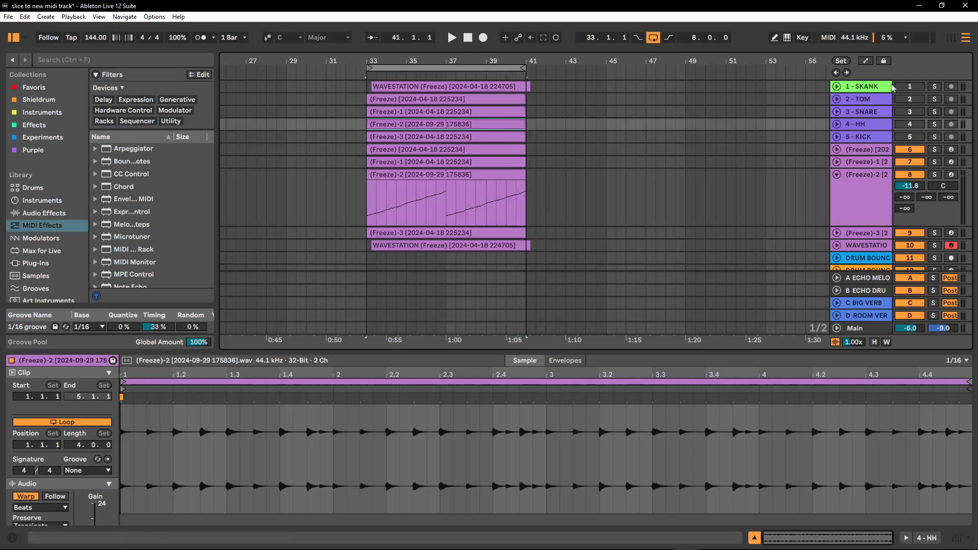
{"action": "left_click", "coordinate": [837, 125]}
{"action": "left_click", "coordinate": [837, 124]}
Assign the track colors to the clips on tracks 1 - SKANK through 5 - KICK.
{"action": "left_click", "coordinate": [874, 101]}
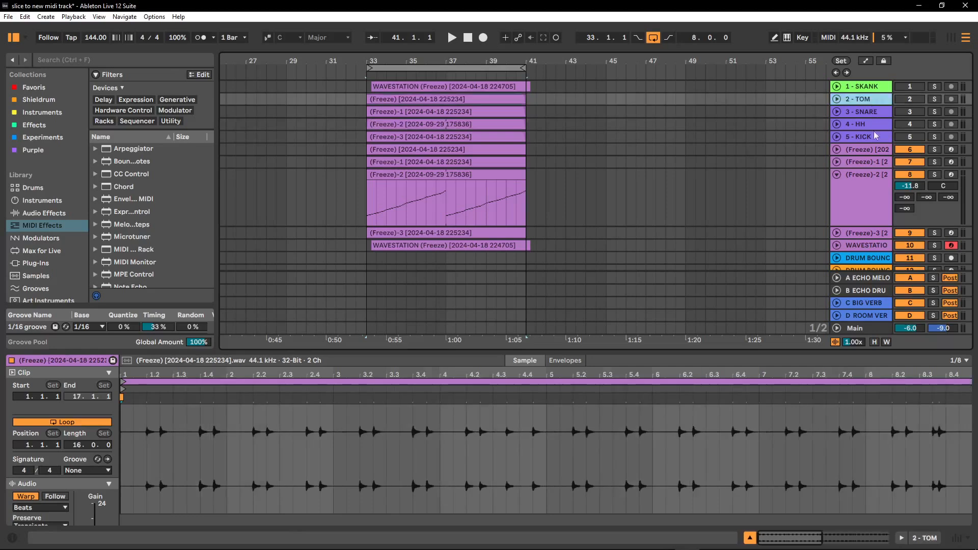
{"action": "left_click", "coordinate": [876, 138]}
{"action": "left_click", "coordinate": [876, 86], "text": "shift"}
{"action": "right_click", "coordinate": [876, 86]}
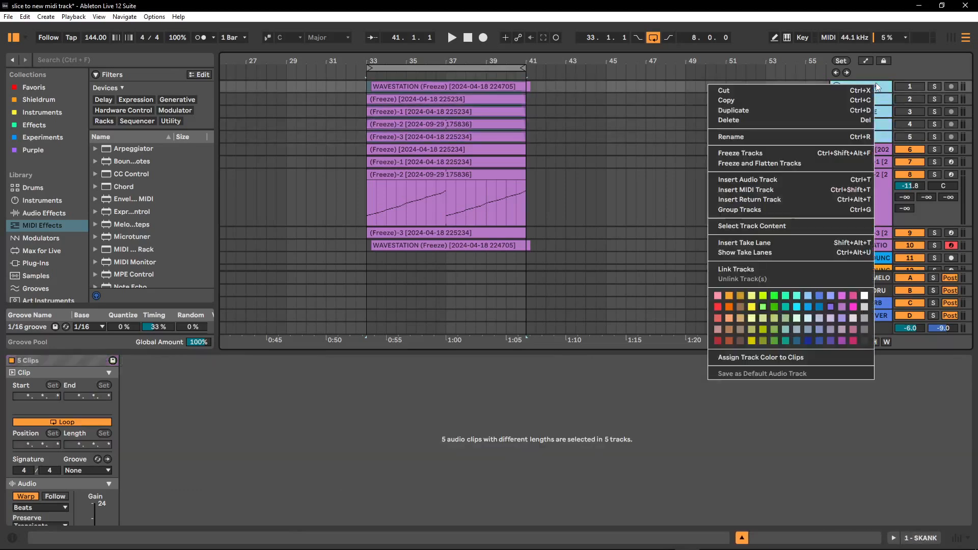
{"action": "left_click", "coordinate": [769, 357]}
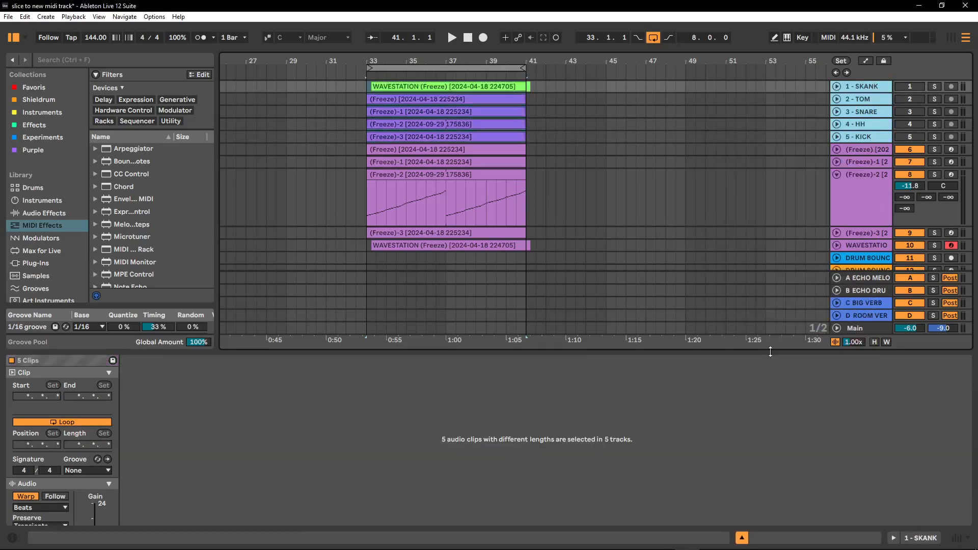
Fold the sliced hi-hat track and unfold the sliced WAVESTATION track.
{"action": "left_click", "coordinate": [836, 175]}
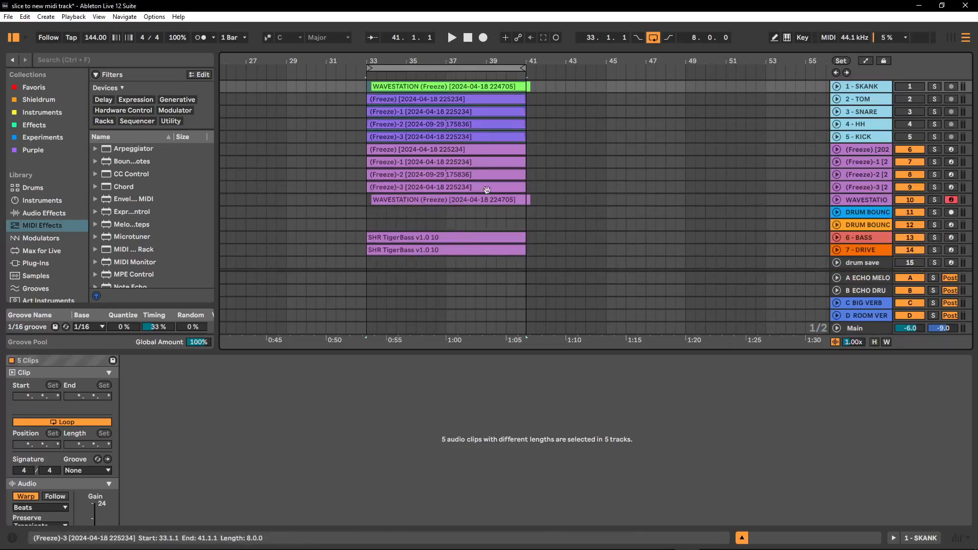
{"action": "left_click", "coordinate": [837, 200]}
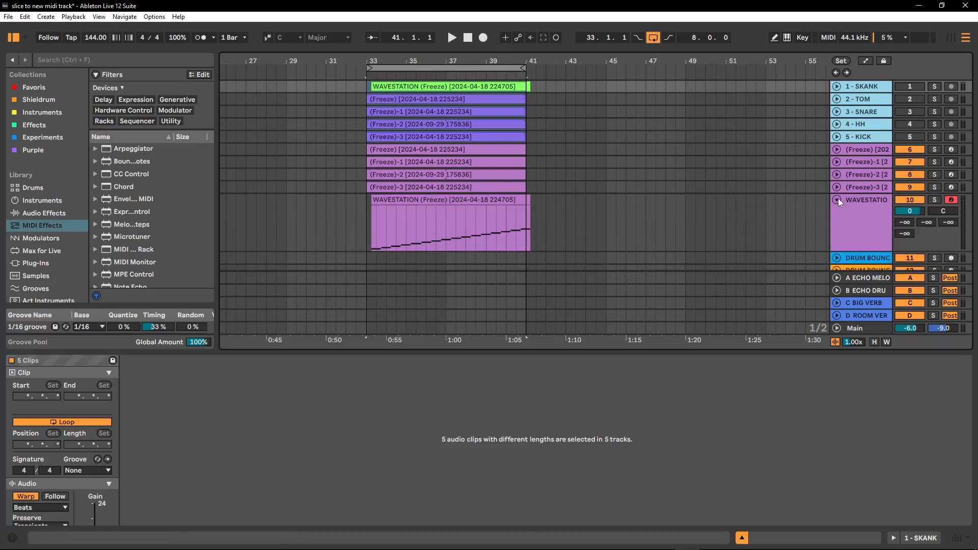
Fold the WAVESTATION MIDI track and play the loop with the bass clips in view.
{"action": "left_click", "coordinate": [837, 200]}
{"action": "left_click", "coordinate": [413, 238]}
{"action": "key", "text": "space"}
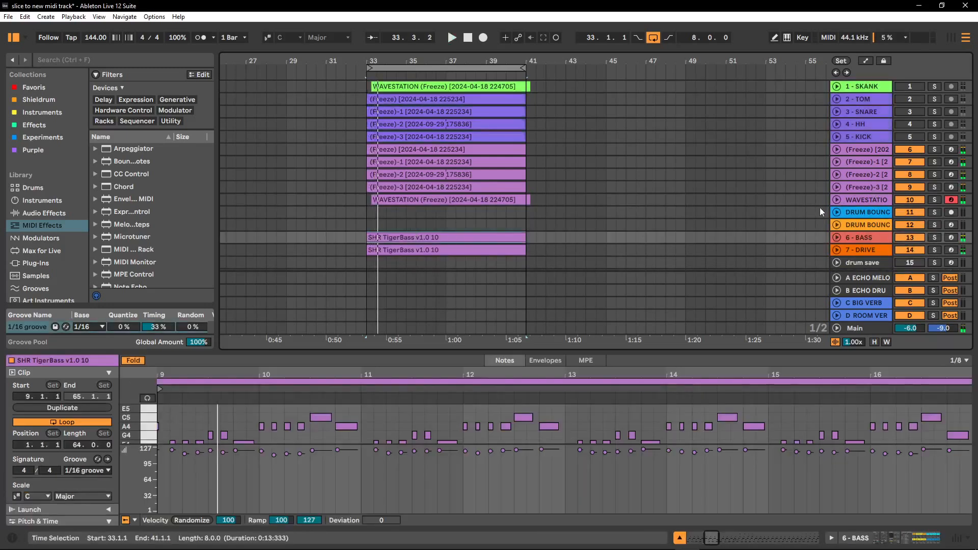
Lower the WAVESTATION MIDI track's volume to -11.4 dB and audition the loop with the new level.
{"action": "left_click", "coordinate": [837, 200]}
{"action": "left_click_drag", "start_coordinate": [910, 211], "coordinate": [910, 222]}
{"action": "key", "text": "space"}
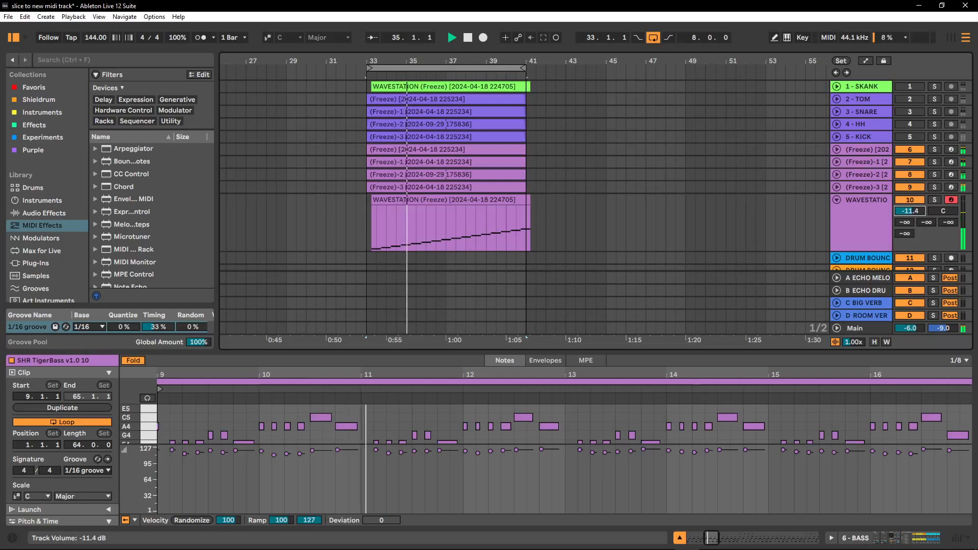
{"action": "left_click", "coordinate": [838, 200]}
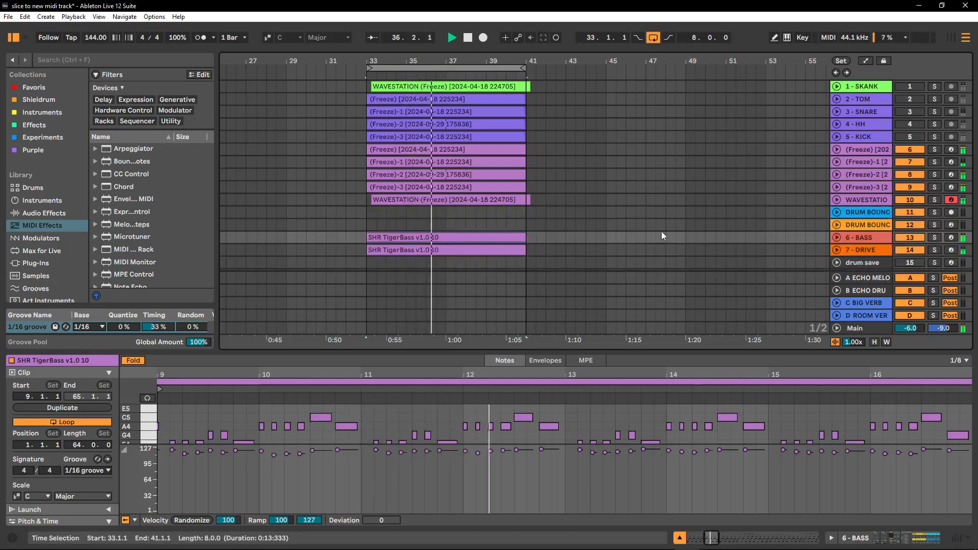
{"action": "key", "text": "space"}
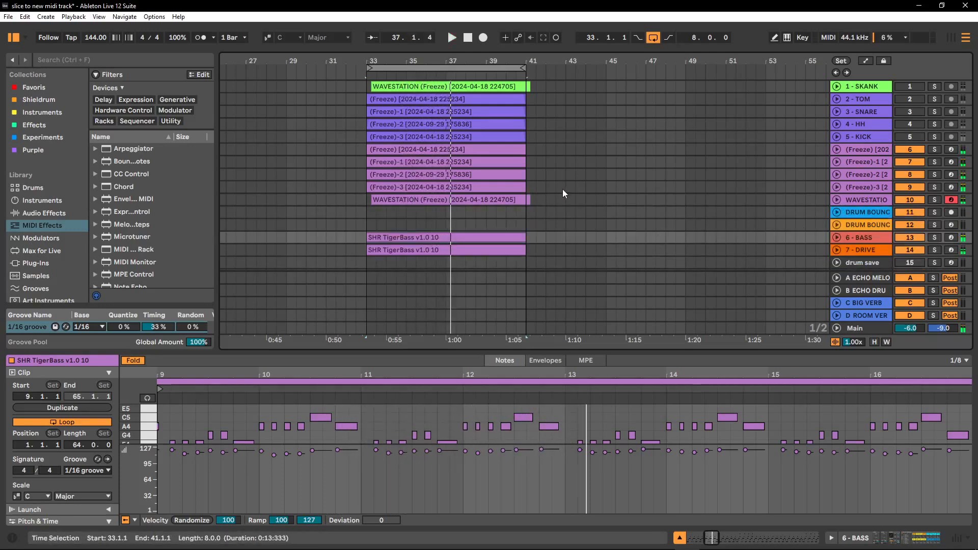
View the notes of the first sliced drum clip and the DRIVE track's bass clip, and play the loop.
{"action": "left_click", "coordinate": [388, 150]}
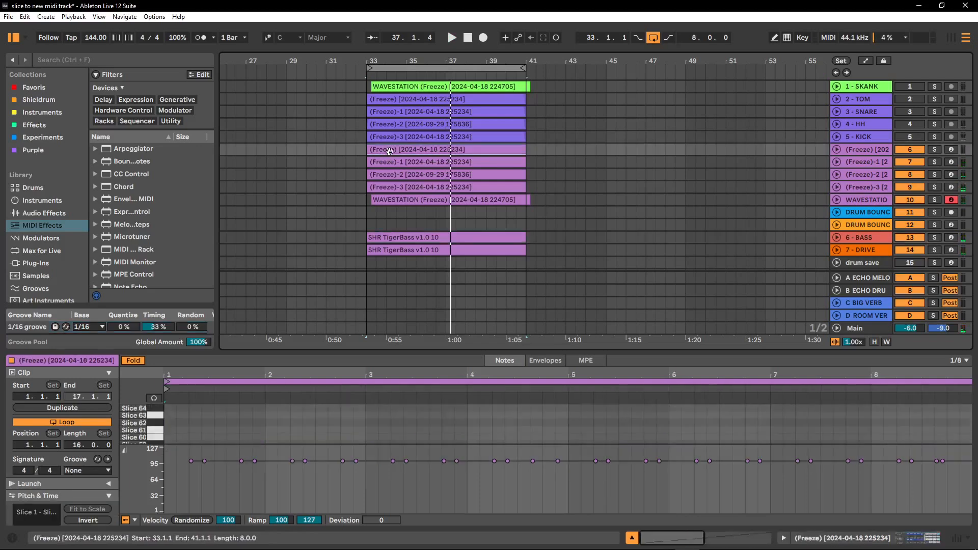
{"action": "left_click", "coordinate": [388, 249]}
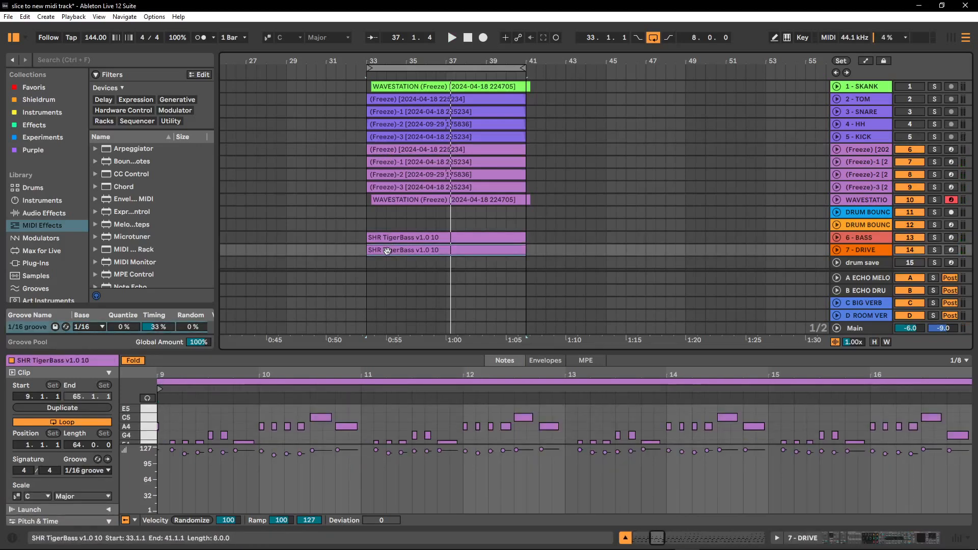
{"action": "key", "text": "space"}
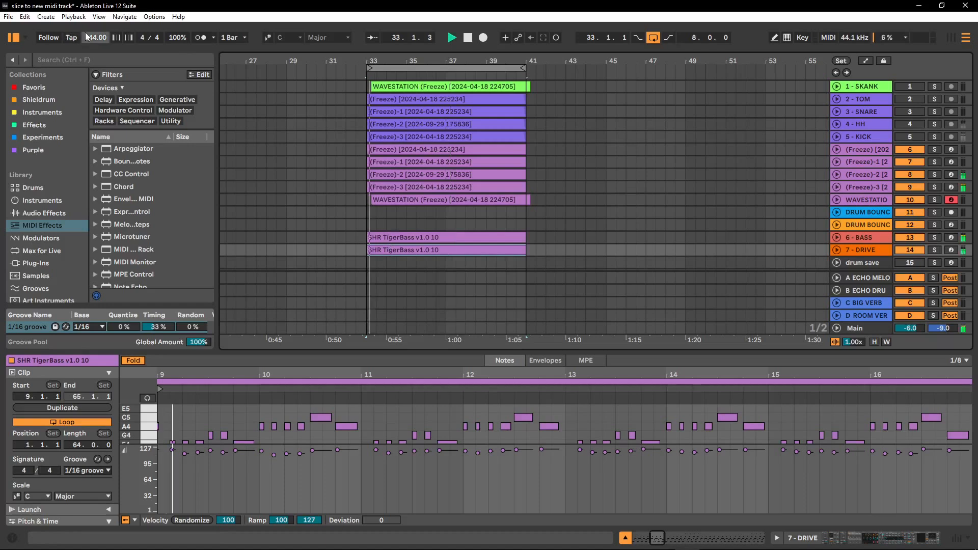
Try the loop at a slower tempo of about 91 BPM, and restore the project tempo to 144 BPM.
{"action": "mouse_move", "coordinate": [86, 37]}
{"action": "left_mouse_down"}
{"action": "mouse_move", "coordinate": [86, 0]}
{"action": "mouse_move", "coordinate": [86, 53]}
{"action": "mouse_move", "coordinate": [97, 38]}
{"action": "left_mouse_up"}
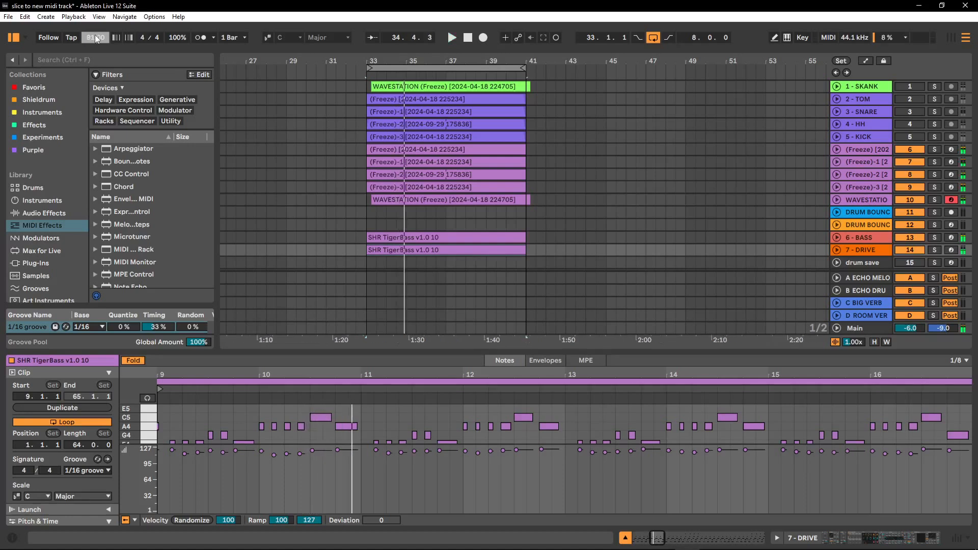
{"action": "left_click", "coordinate": [96, 38]}
{"action": "type", "text": "740"}
{"action": "key", "text": "Return"}
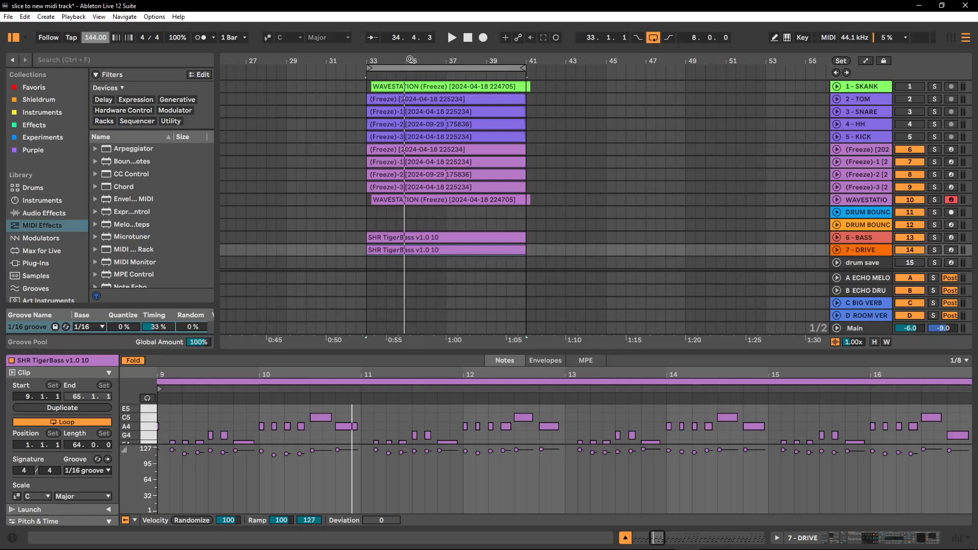
Examine the LOOP SLICE track's A.SliceLoop drum rack with its macros and variations.
{"action": "left_click_drag", "start_coordinate": [411, 60], "coordinate": [411, 22]}
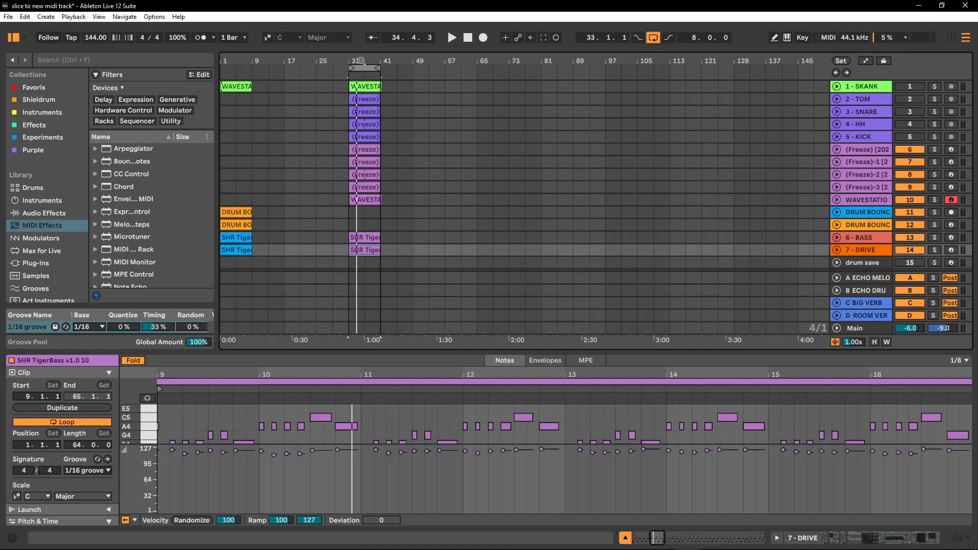
{"action": "mouse_move", "coordinate": [361, 62]}
{"action": "left_mouse_down"}
{"action": "mouse_move", "coordinate": [404, 61]}
{"action": "mouse_move", "coordinate": [353, 61]}
{"action": "left_mouse_up"}
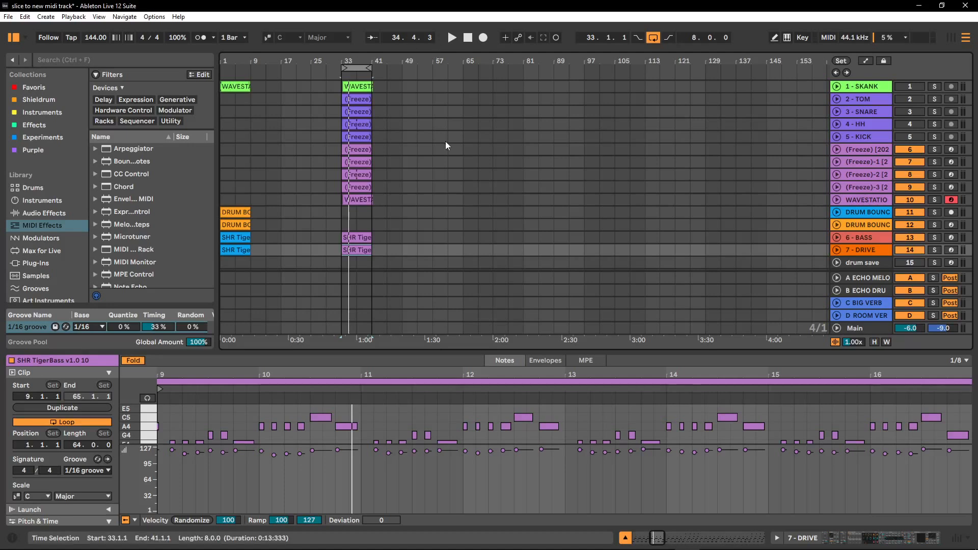
{"action": "scroll", "coordinate": [468, 235], "scroll_direction": "down", "scroll_amount": 3}
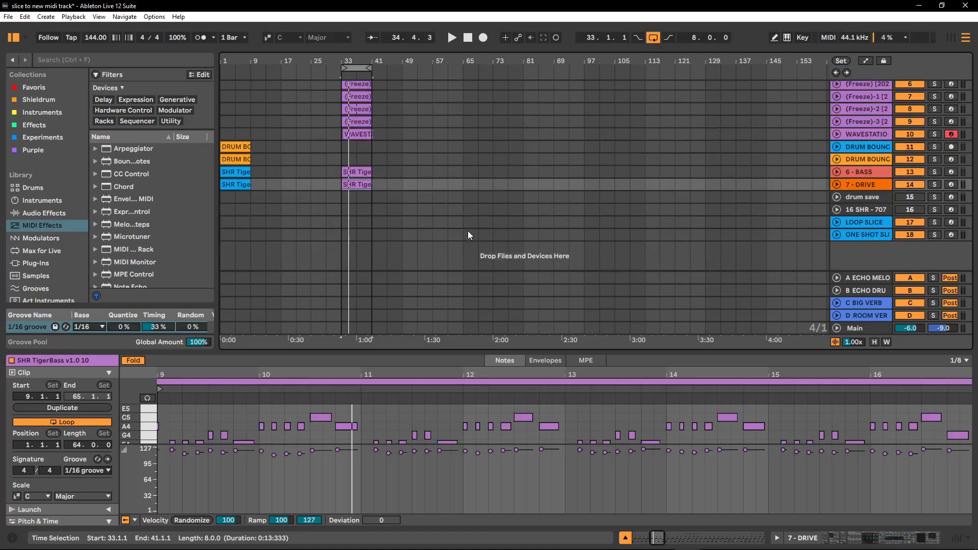
{"action": "left_click", "coordinate": [839, 222]}
{"action": "double_click", "coordinate": [863, 228]}
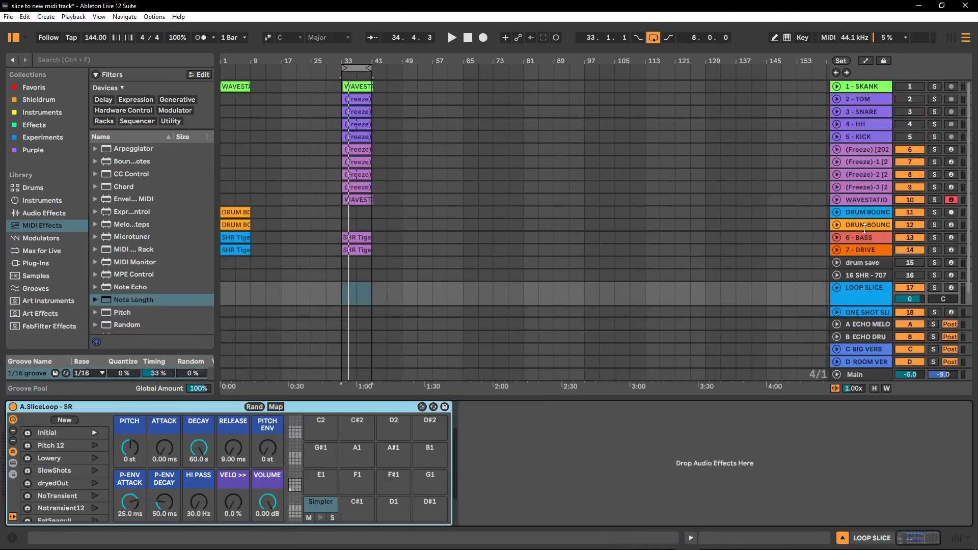
{"action": "left_click", "coordinate": [863, 294]}
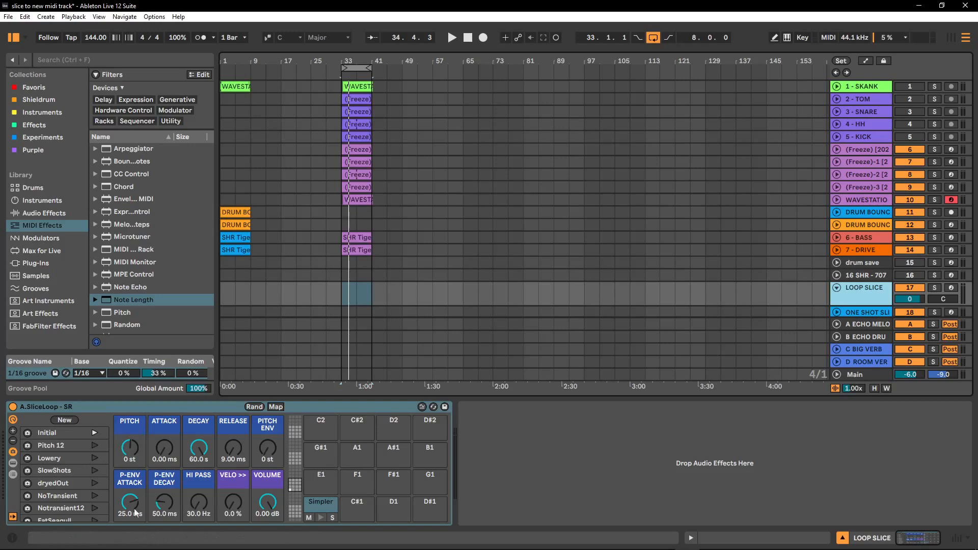
{"action": "left_click", "coordinate": [836, 290]}
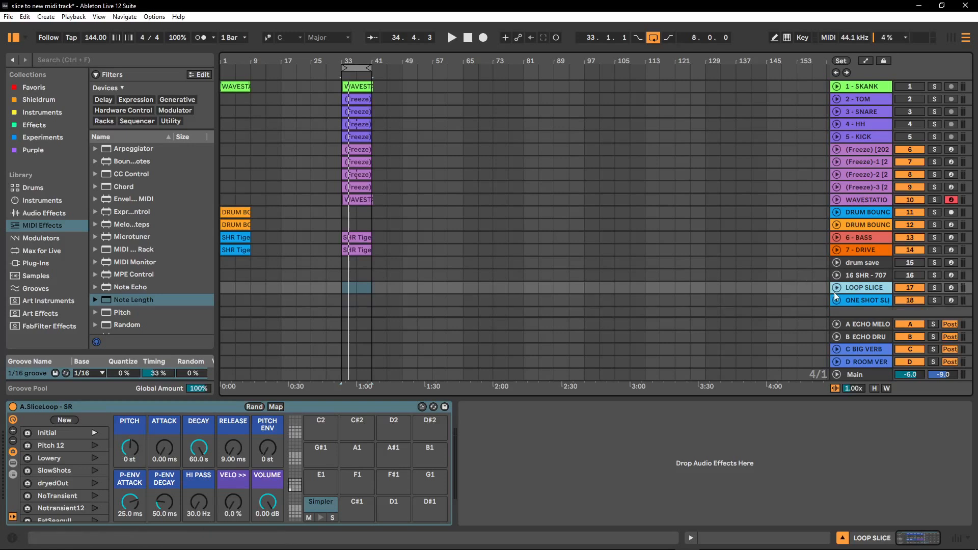
Insert a new MIDI track below the ONE SHOT SLICE track and load an empty Drum Rack on it.
{"action": "scroll", "coordinate": [850, 259], "scroll_direction": "down", "scroll_amount": 1}
{"action": "right_click", "coordinate": [859, 299]}
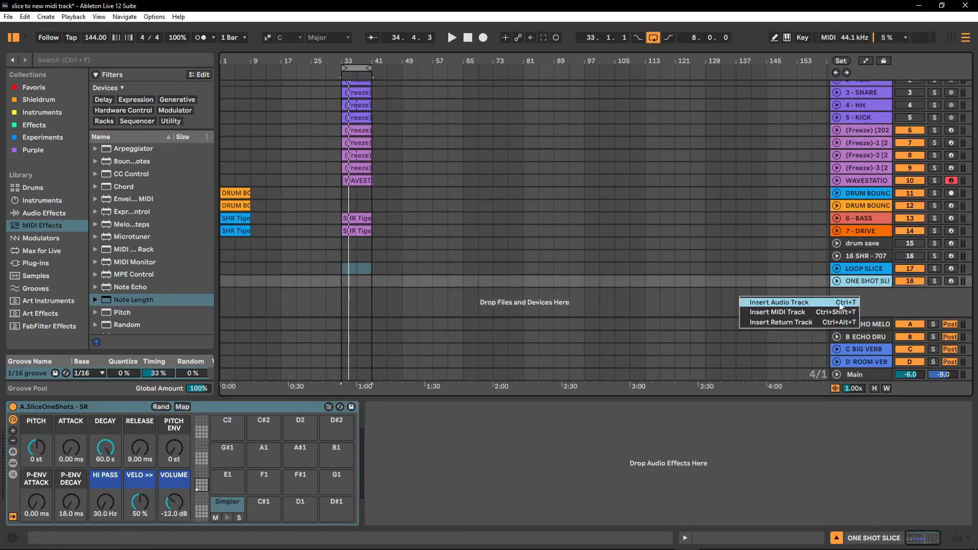
{"action": "left_click", "coordinate": [803, 314]}
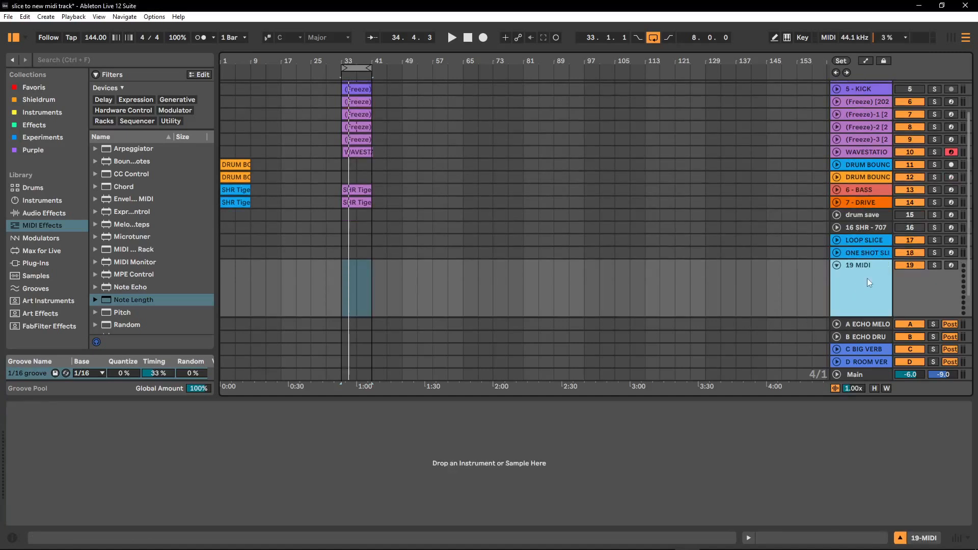
{"action": "left_click", "coordinate": [836, 264]}
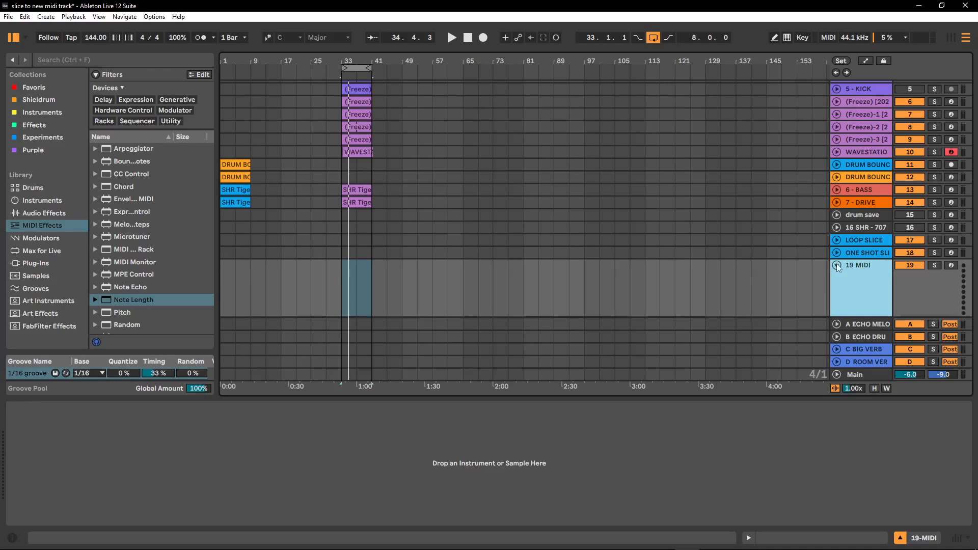
{"action": "left_click", "coordinate": [837, 265]}
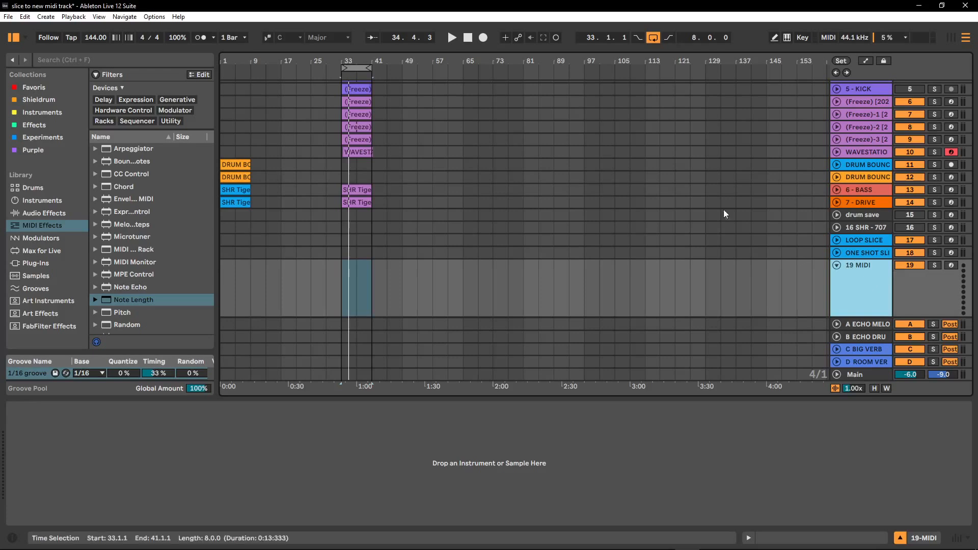
{"action": "left_click", "coordinate": [26, 189]}
{"action": "left_click_drag", "start_coordinate": [127, 100], "coordinate": [851, 292]}
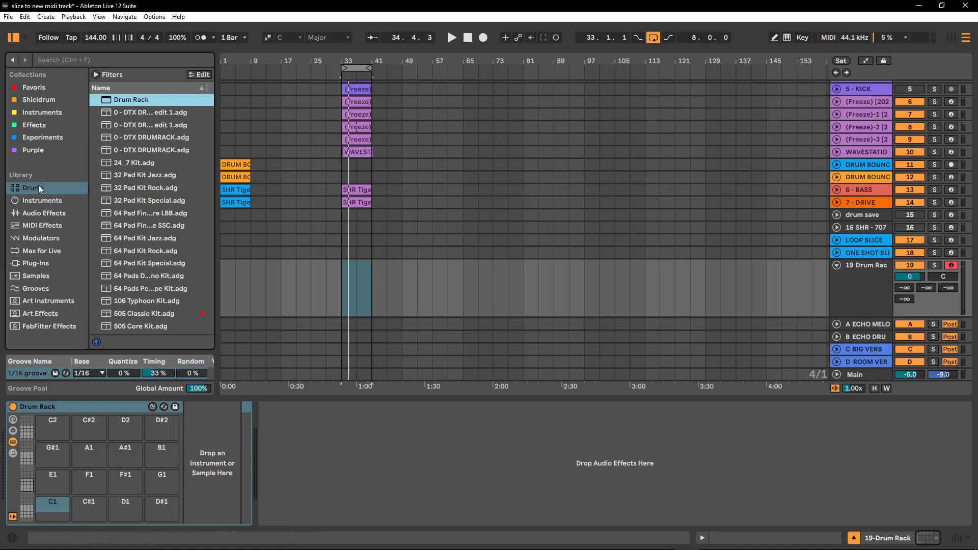
Load a Simpler onto the Drum Rack's C1 pad and show the rack's macro controls.
{"action": "left_click", "coordinate": [44, 201]}
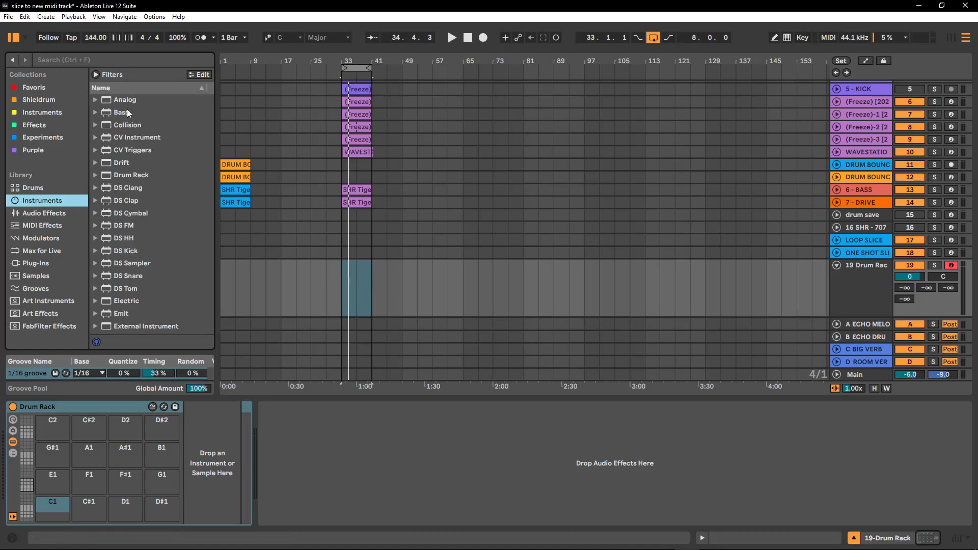
{"action": "scroll", "coordinate": [141, 155], "scroll_direction": "down", "scroll_amount": 3}
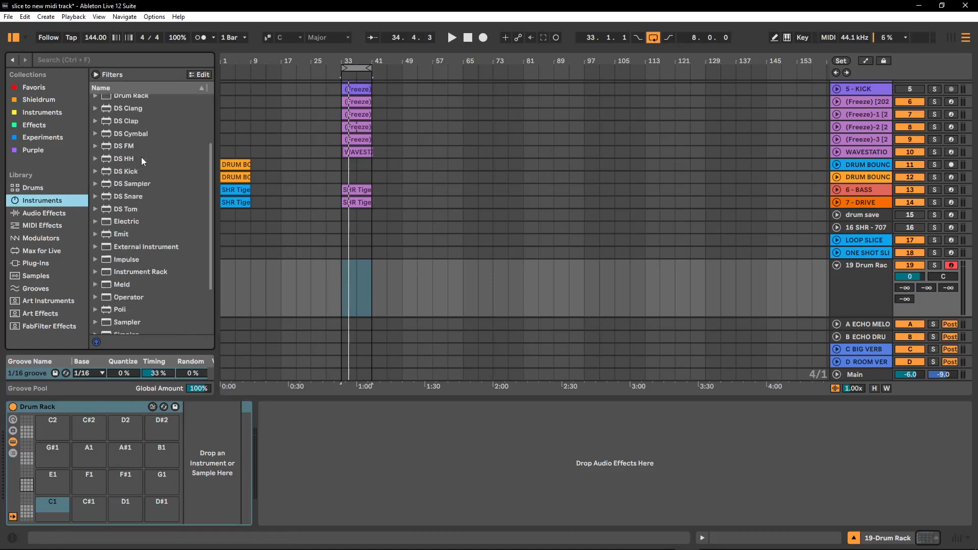
{"action": "scroll", "coordinate": [141, 157], "scroll_direction": "up", "scroll_amount": 3}
{"action": "scroll", "coordinate": [131, 266], "scroll_direction": "down", "scroll_amount": 5}
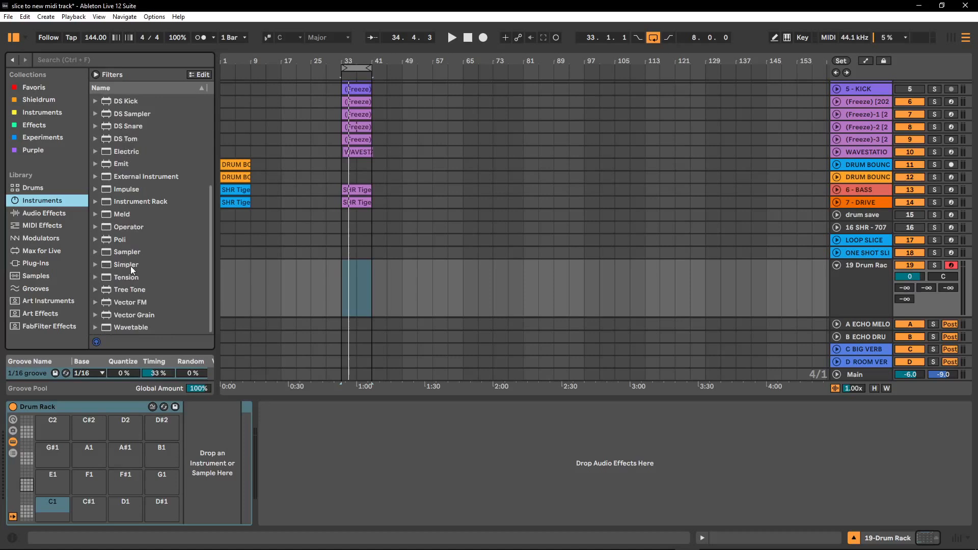
{"action": "left_click_drag", "start_coordinate": [129, 266], "coordinate": [53, 511]}
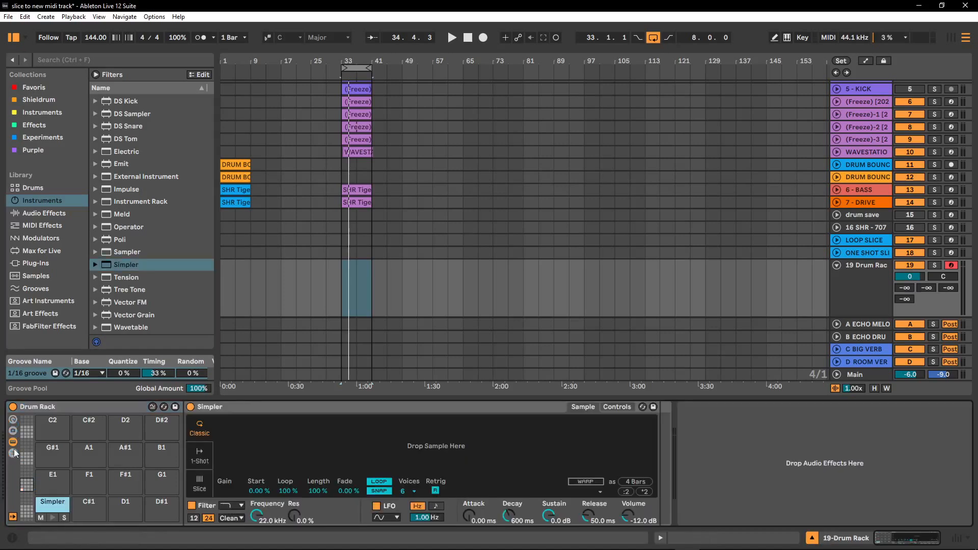
{"action": "left_click", "coordinate": [13, 419]}
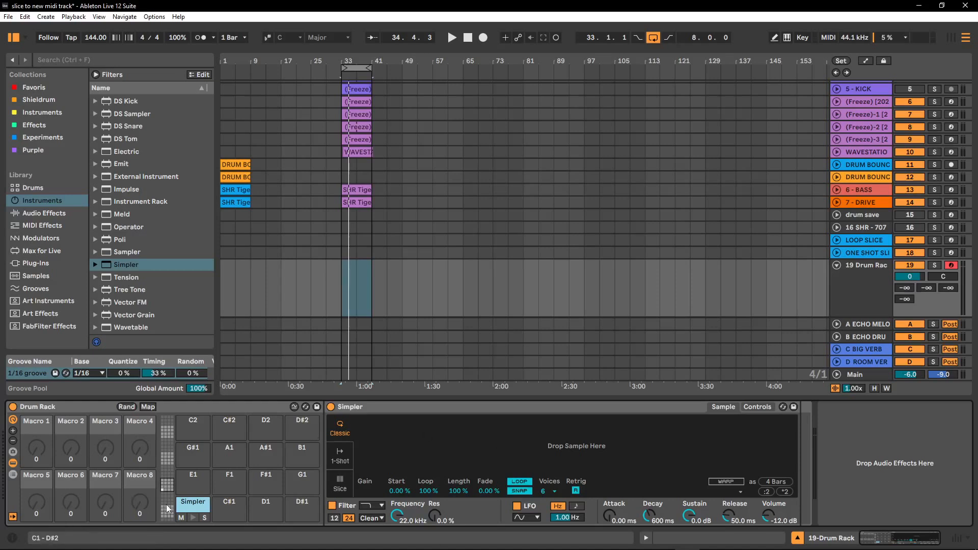
{"action": "left_click", "coordinate": [57, 408]}
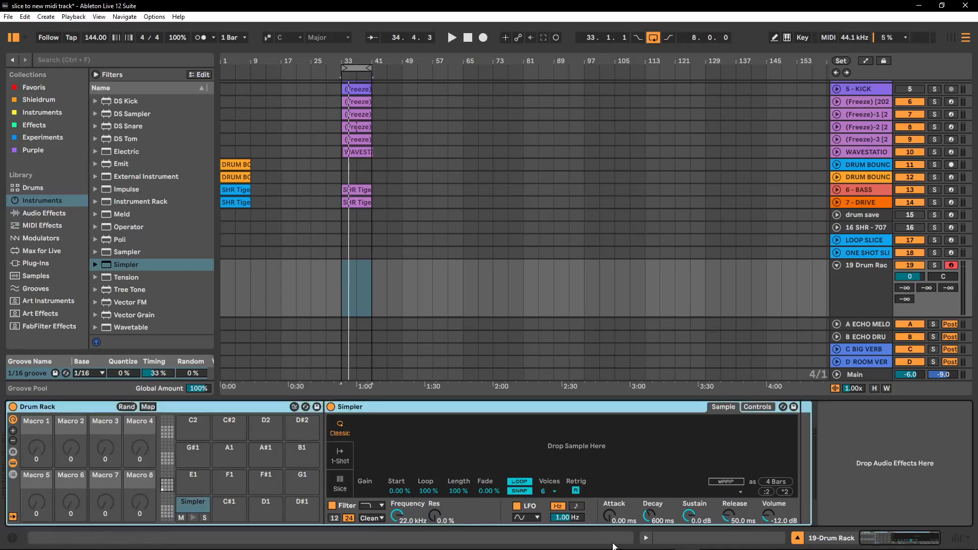
Set the number of voices of the Simpler on the C1 pad to 1.
{"action": "left_click", "coordinate": [548, 492]}
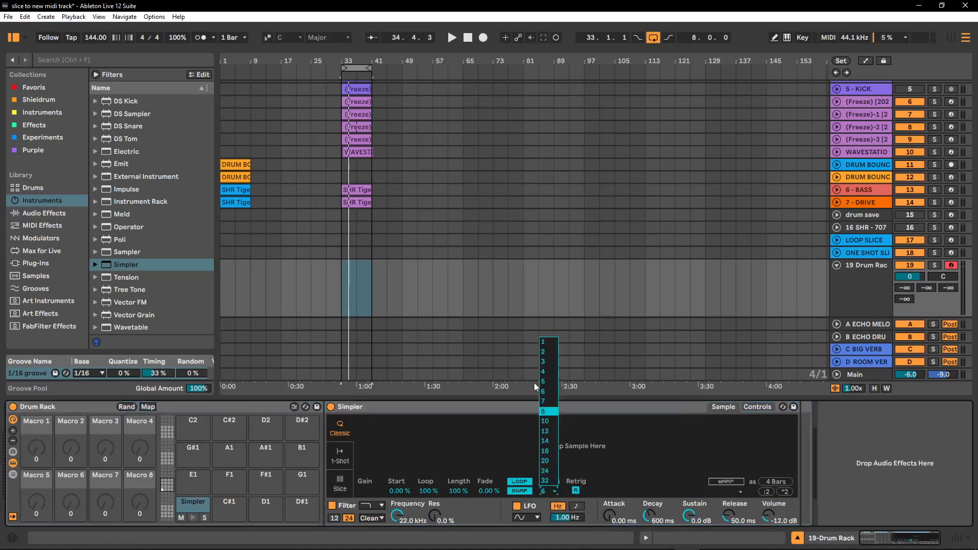
{"action": "key", "text": "Escape"}
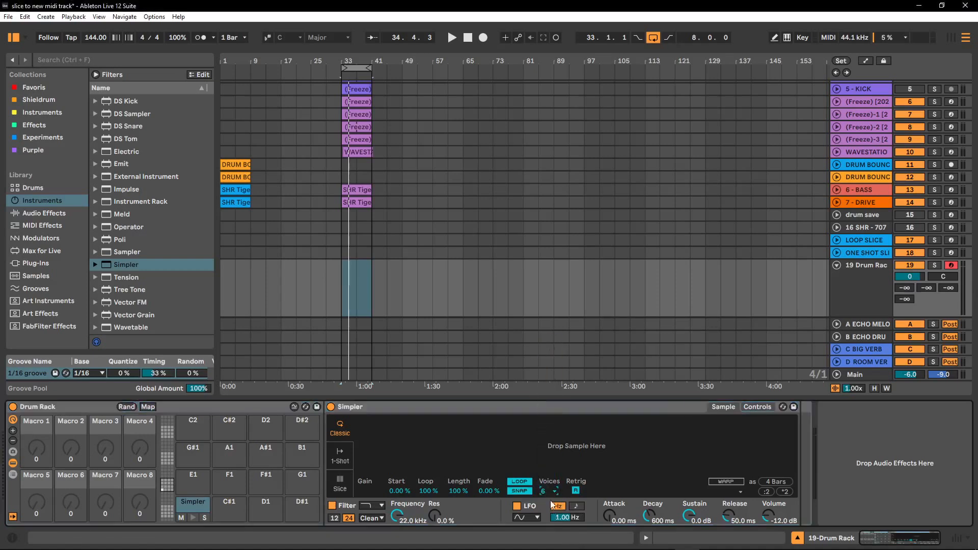
{"action": "key", "text": "Down"}
{"action": "key", "text": "Down"}
{"action": "key", "text": "Down"}
{"action": "key", "text": "Down"}
{"action": "key", "text": "Down"}
{"action": "left_click", "coordinate": [225, 505]}
{"action": "left_click", "coordinate": [191, 504]}
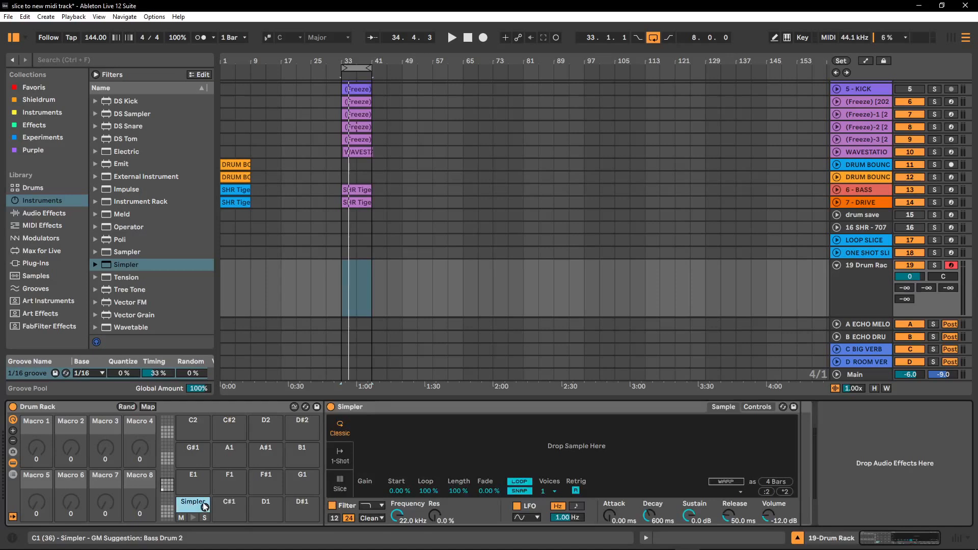
Turn off the Simpler's sample loop and LFO, and check its filter and envelope controls.
{"action": "left_click", "coordinate": [519, 481]}
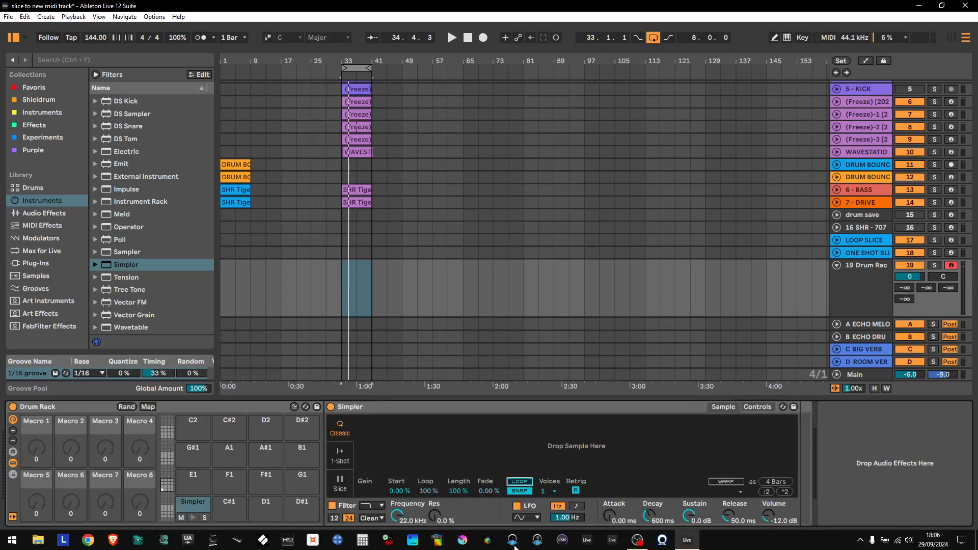
{"action": "left_click", "coordinate": [516, 505]}
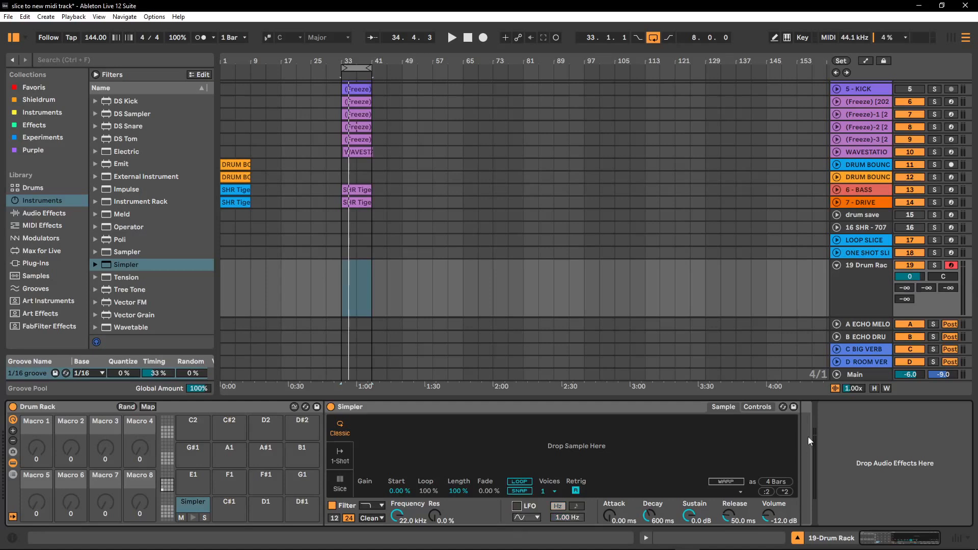
{"action": "left_click", "coordinate": [754, 407]}
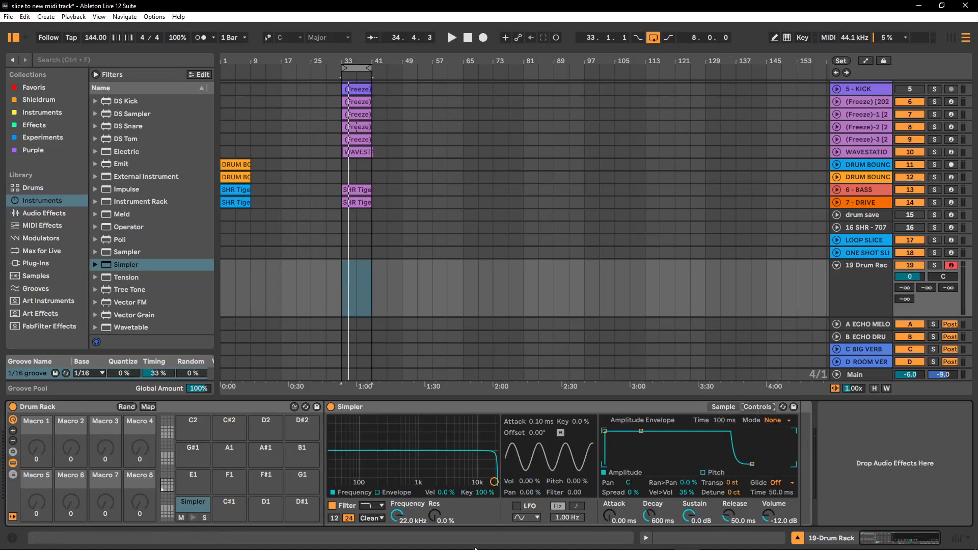
{"action": "left_click", "coordinate": [725, 409]}
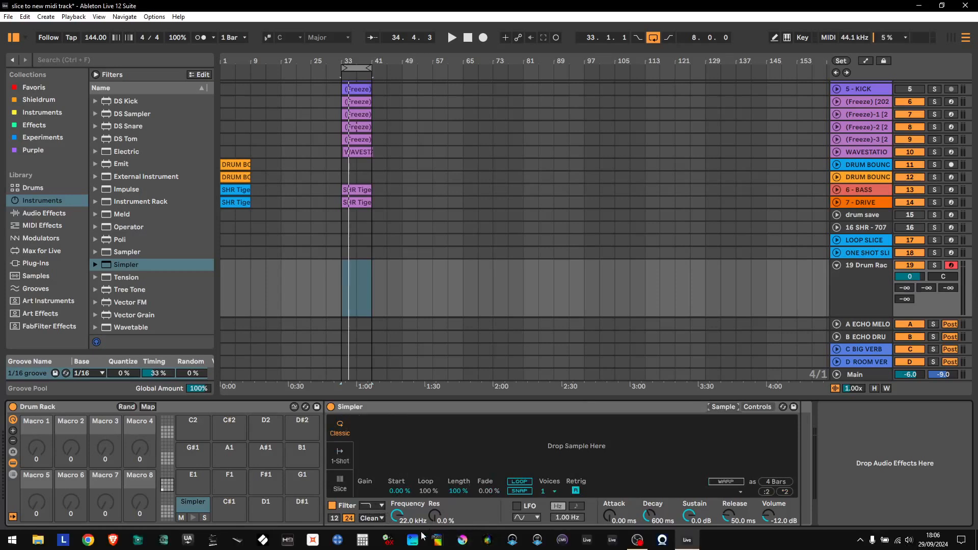
Change the Simpler's filter type to high-pass.
{"action": "left_click", "coordinate": [381, 506]}
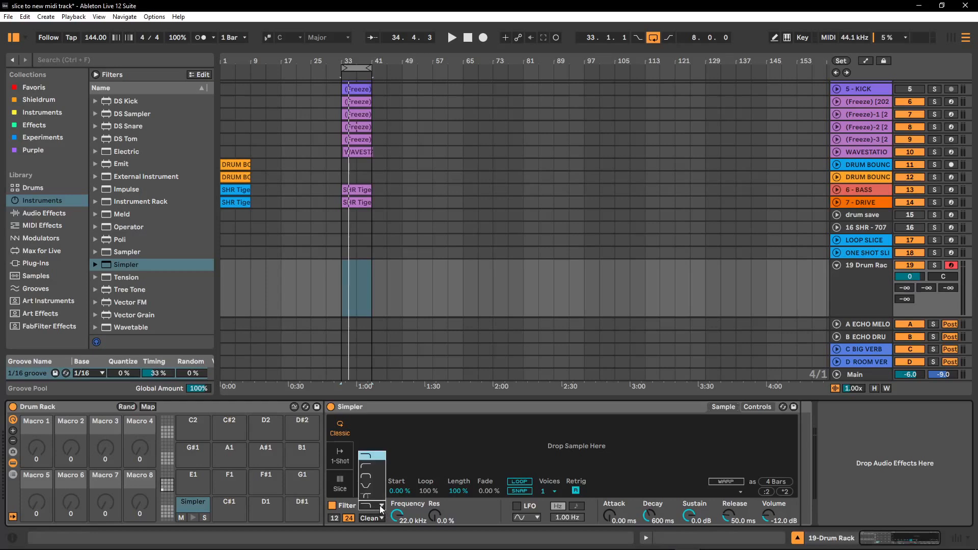
{"action": "left_click", "coordinate": [371, 468]}
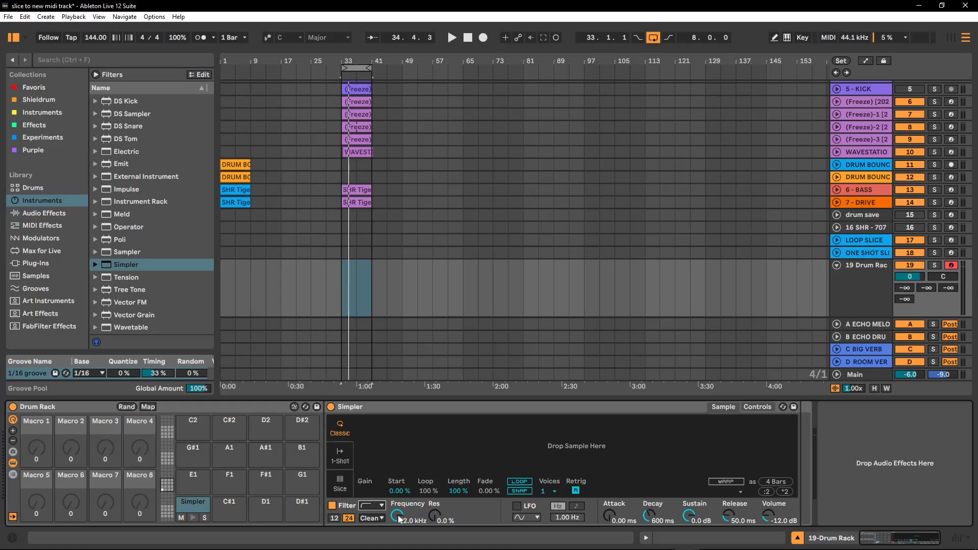
Lower the Simpler's filter frequency to 30 Hz and map it to Macro 1.
{"action": "left_click_drag", "start_coordinate": [393, 524], "coordinate": [393, 548]}
{"action": "right_click", "coordinate": [401, 518]}
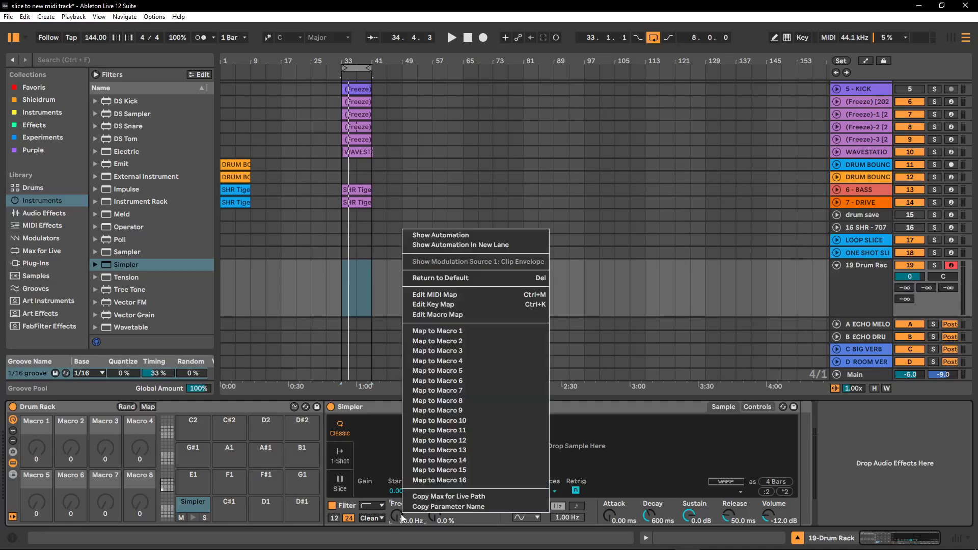
{"action": "left_click", "coordinate": [458, 332]}
{"action": "mouse_move", "coordinate": [34, 448]}
{"action": "left_mouse_down"}
{"action": "mouse_move", "coordinate": [33, 387]}
{"action": "mouse_move", "coordinate": [33, 459]}
{"action": "left_mouse_up"}
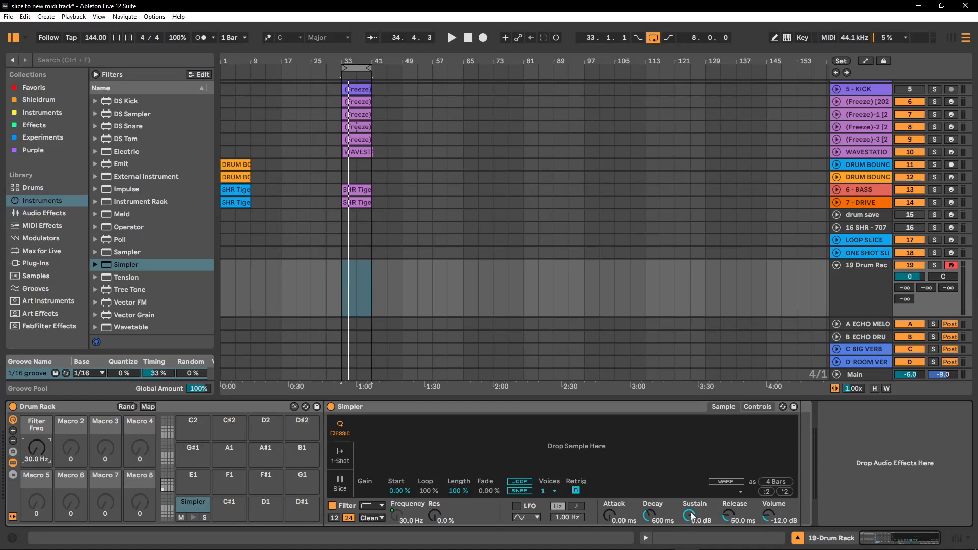
Set the Simpler's sustain to -∞ dB and map its attack to Macro 2 and decay to Macro 3.
{"action": "left_click_drag", "start_coordinate": [693, 518], "coordinate": [692, 547]}
{"action": "right_click", "coordinate": [609, 517]}
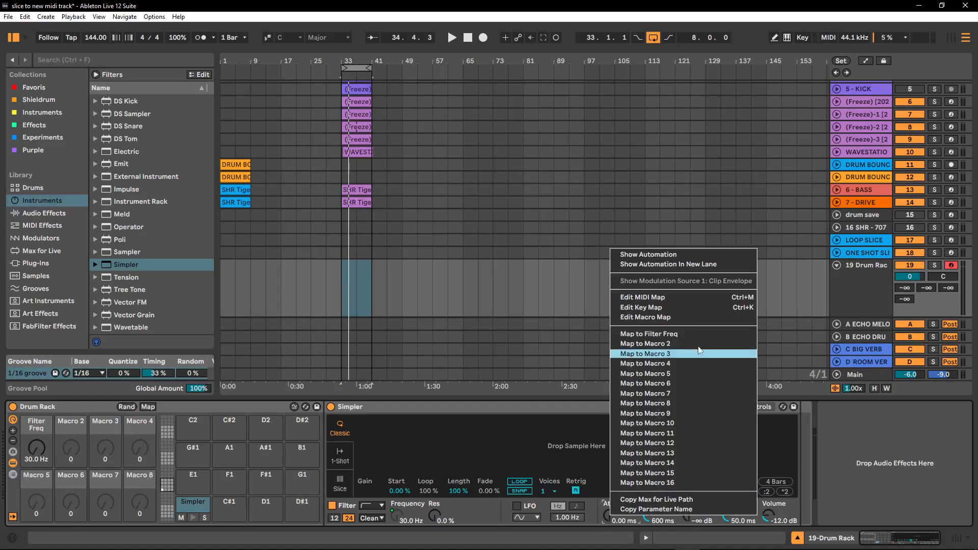
{"action": "left_click", "coordinate": [683, 345]}
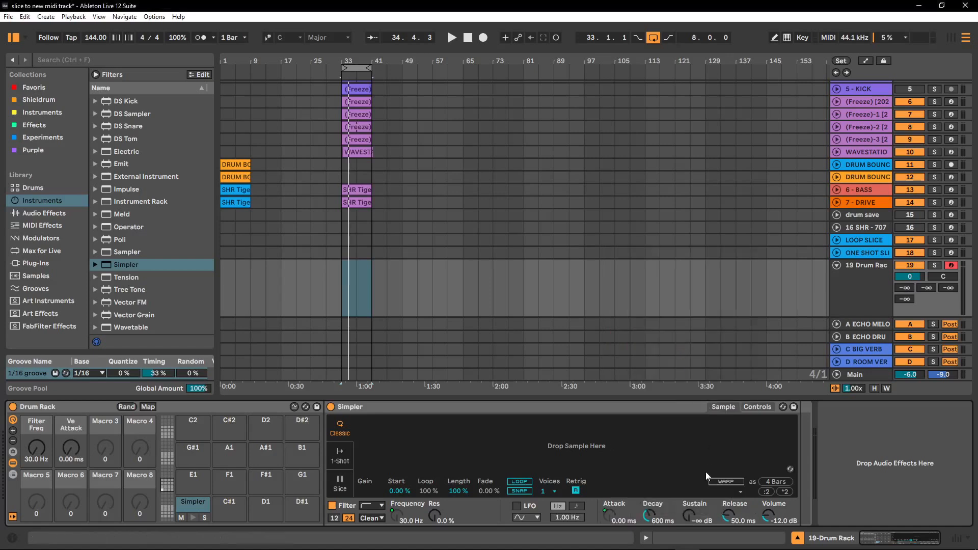
{"action": "right_click", "coordinate": [652, 515]}
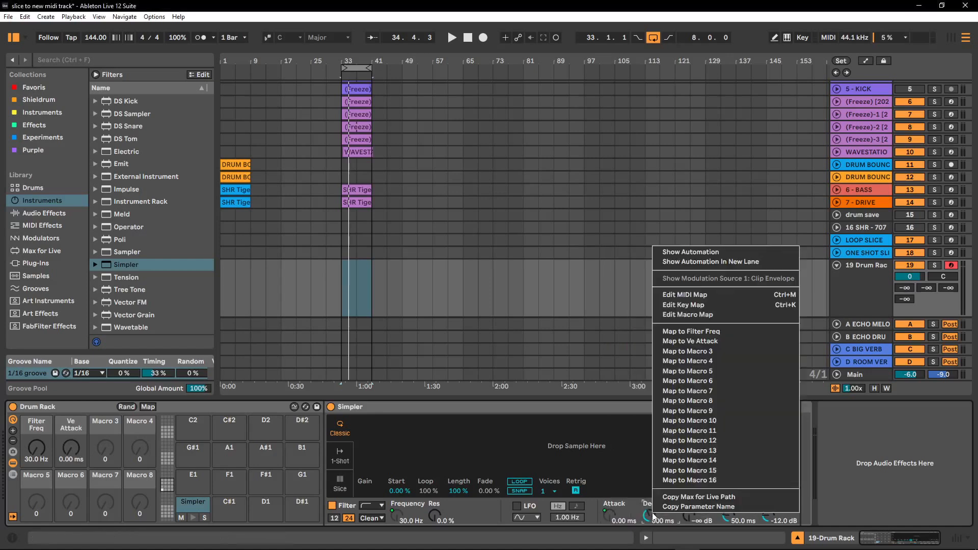
{"action": "left_click", "coordinate": [691, 351]}
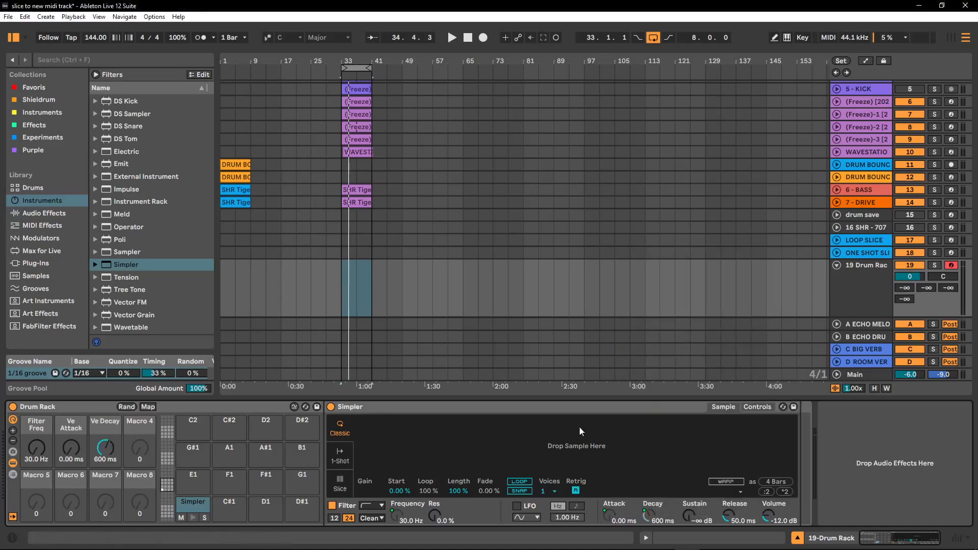
Colour the Filter Freq, Ve Attack and Ve Decay macros blue.
{"action": "right_click", "coordinate": [34, 425]}
{"action": "left_click", "coordinate": [122, 382]}
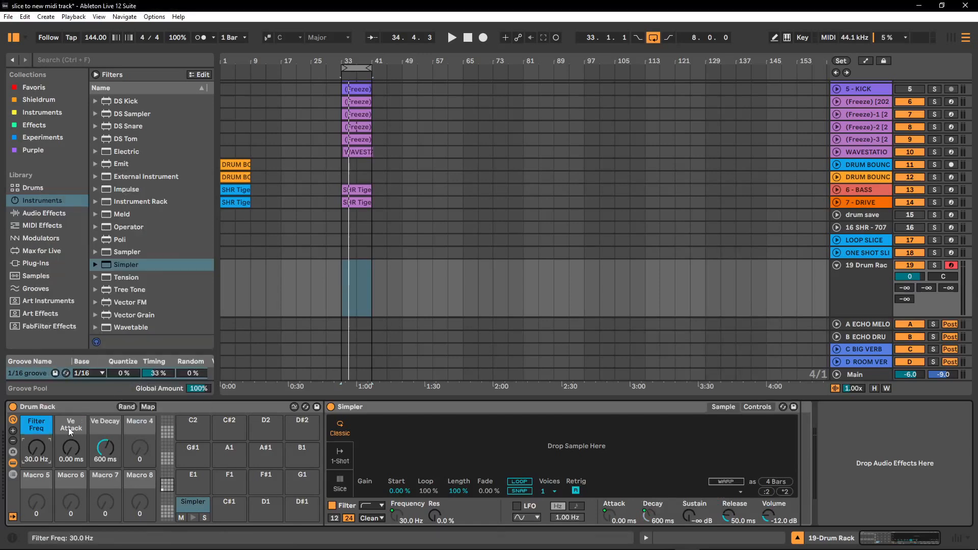
{"action": "right_click", "coordinate": [75, 429]}
{"action": "left_click", "coordinate": [182, 380]}
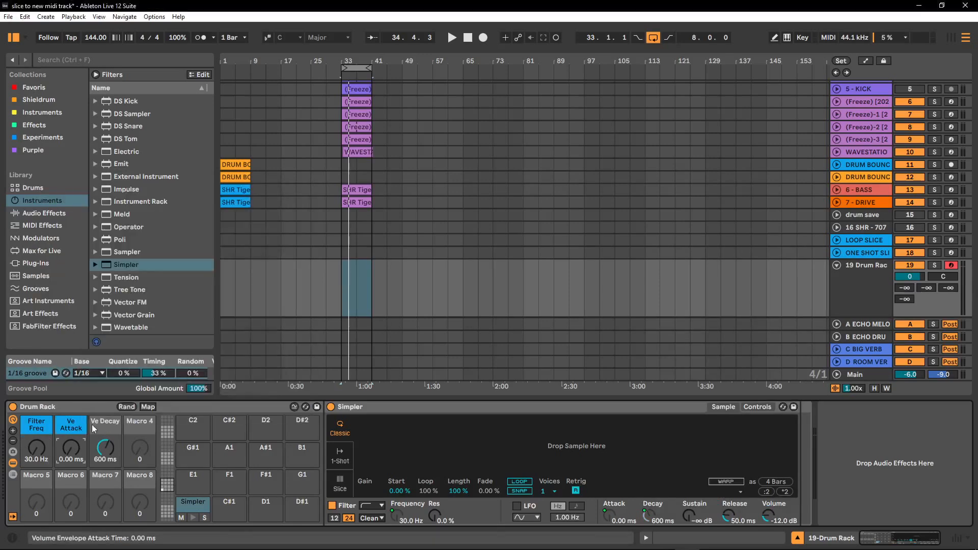
{"action": "right_click", "coordinate": [99, 423]}
{"action": "left_click", "coordinate": [201, 382]}
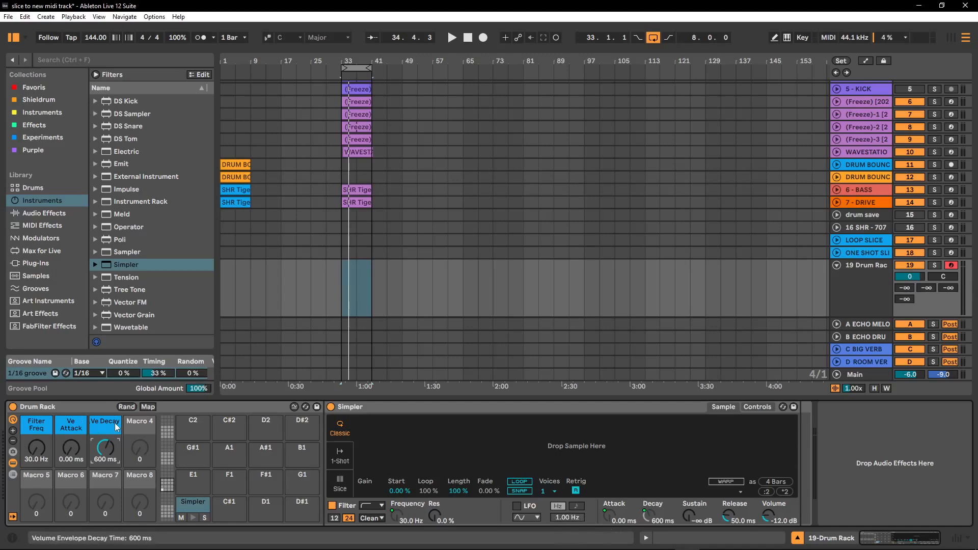
Limit the Filter Freq macro's maximum to 9 kHz in the rack's macro mappings.
{"action": "left_click", "coordinate": [147, 407]}
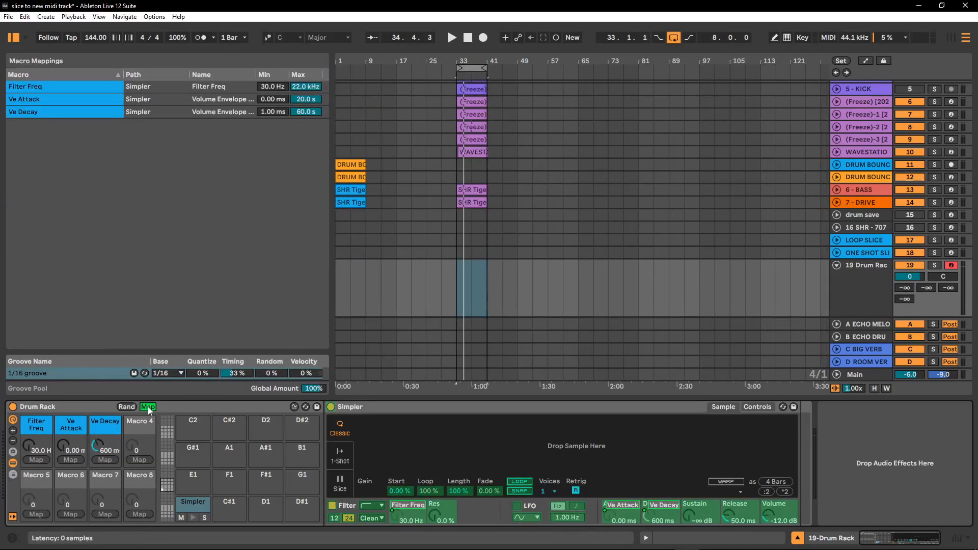
{"action": "left_click", "coordinate": [307, 88]}
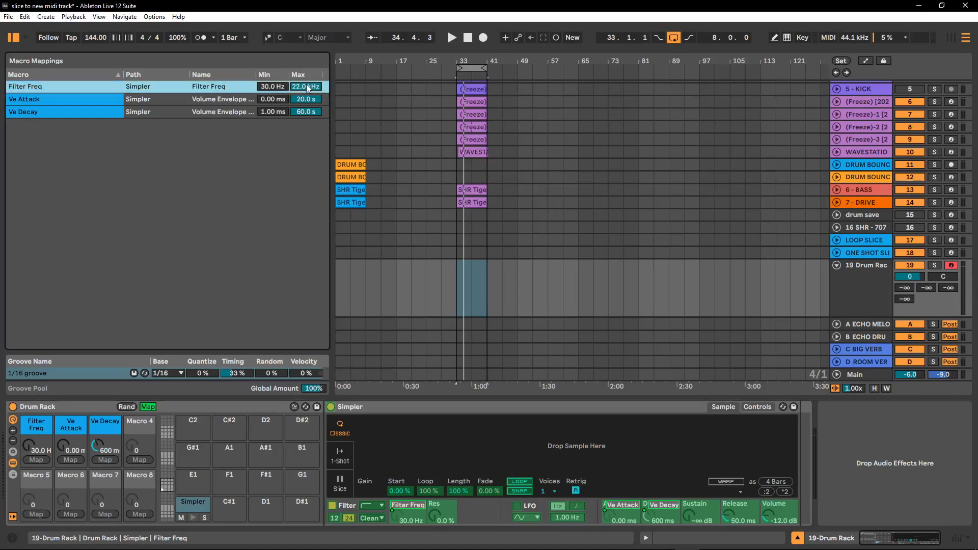
{"action": "type", "text": "9000"}
{"action": "key", "text": "Return"}
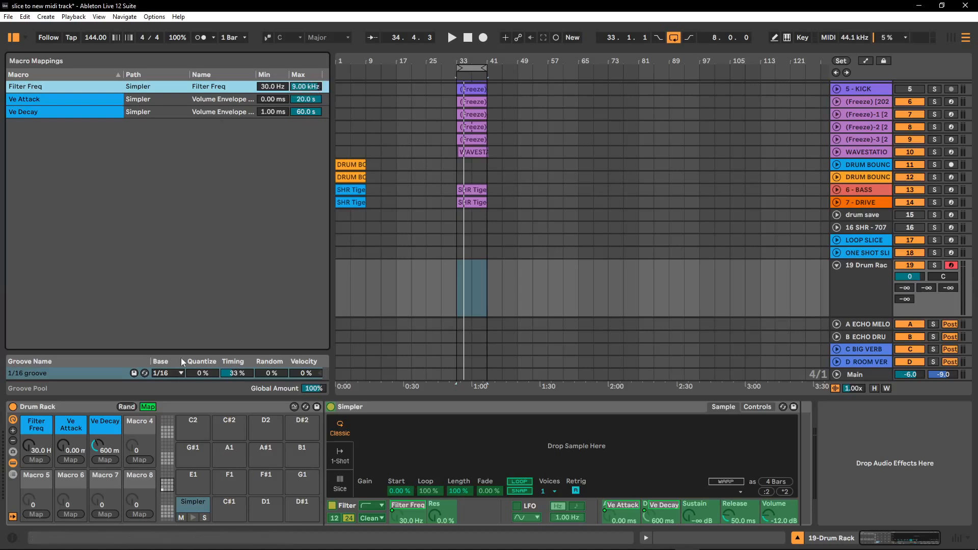
{"action": "left_click", "coordinate": [148, 406]}
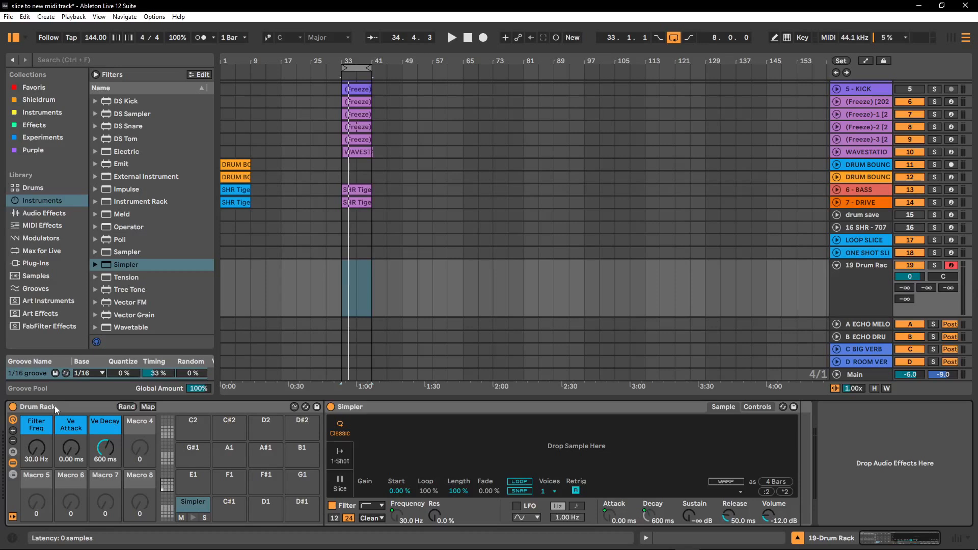
Map the Simpler's Transpose parameter to Macro 4.
{"action": "left_click", "coordinate": [766, 408]}
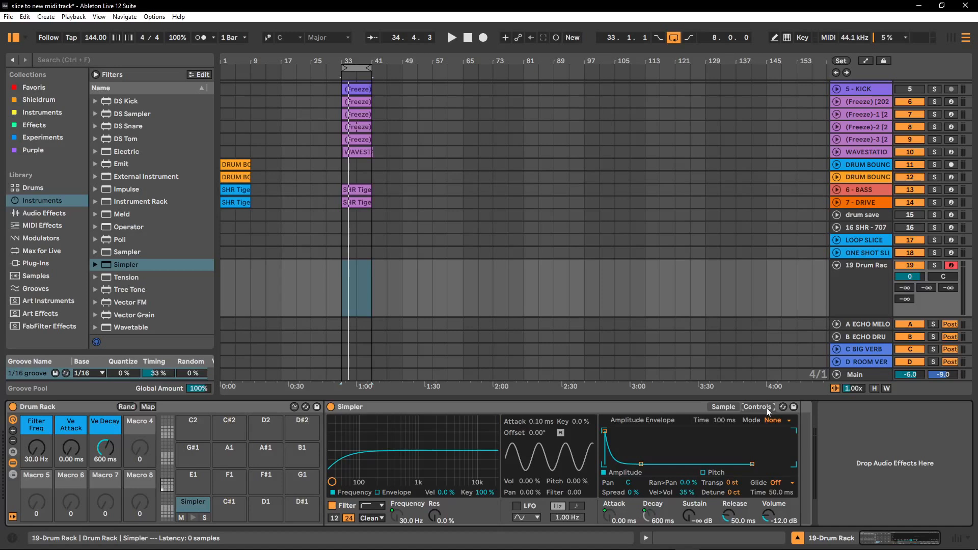
{"action": "right_click", "coordinate": [732, 483]}
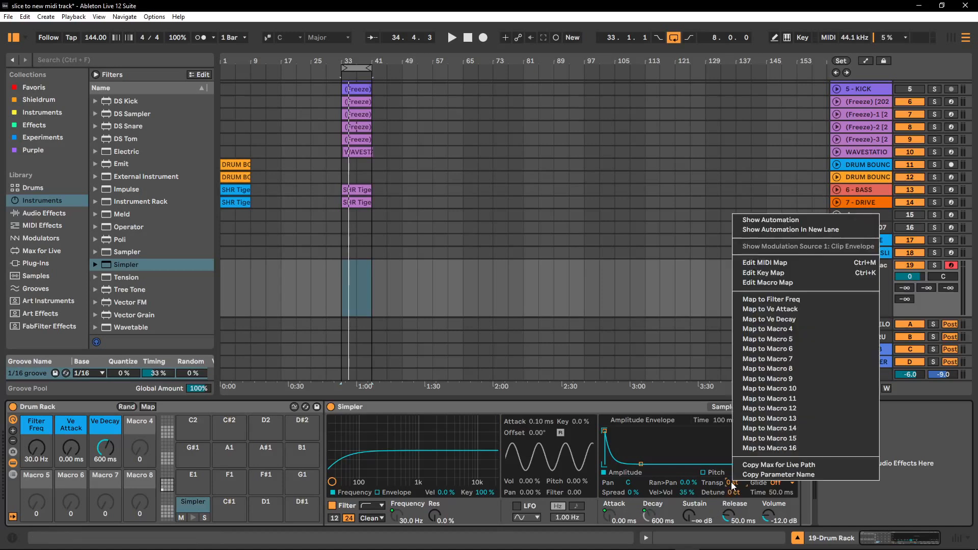
{"action": "left_click", "coordinate": [801, 329]}
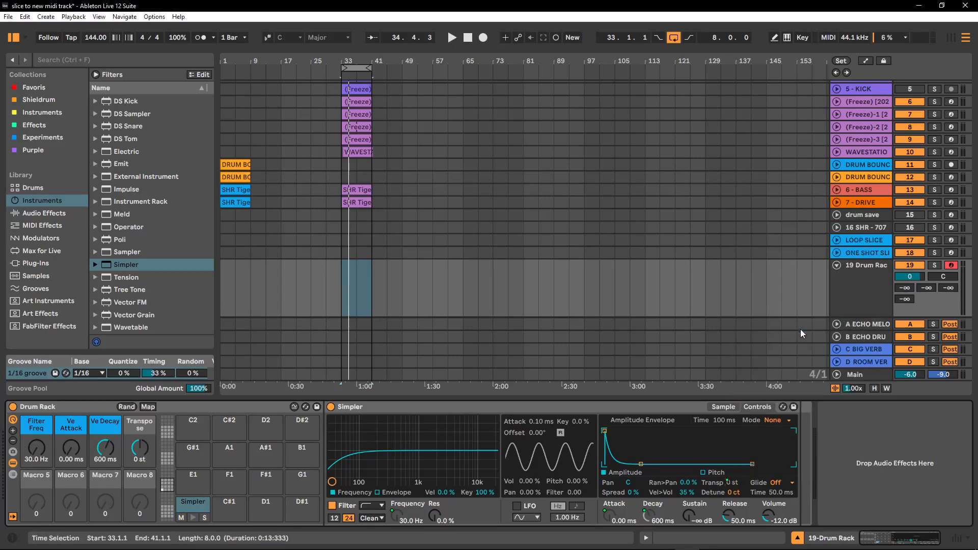
Colour the Transpose macro blue and rename it PITCH.
{"action": "right_click", "coordinate": [132, 424]}
{"action": "left_click", "coordinate": [234, 382]}
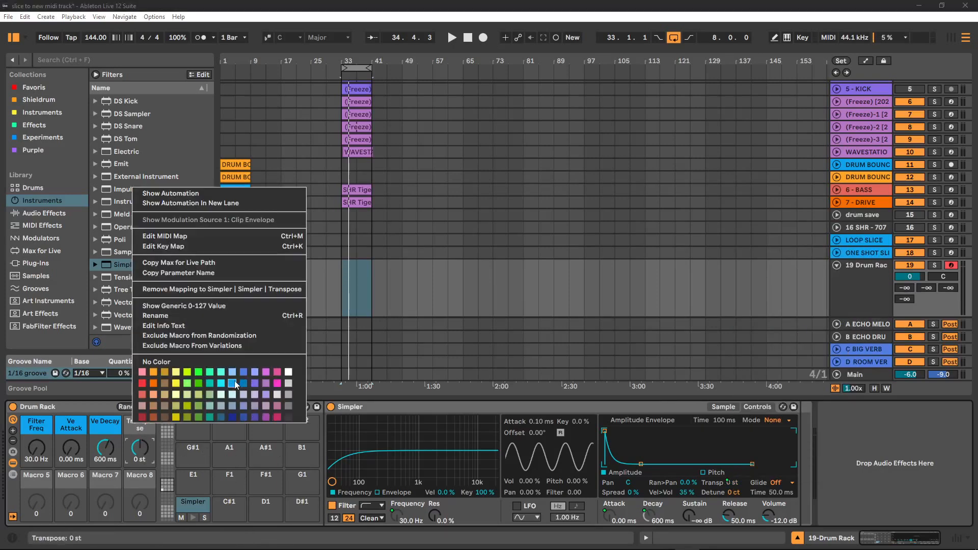
{"action": "key", "text": "ctrl+r"}
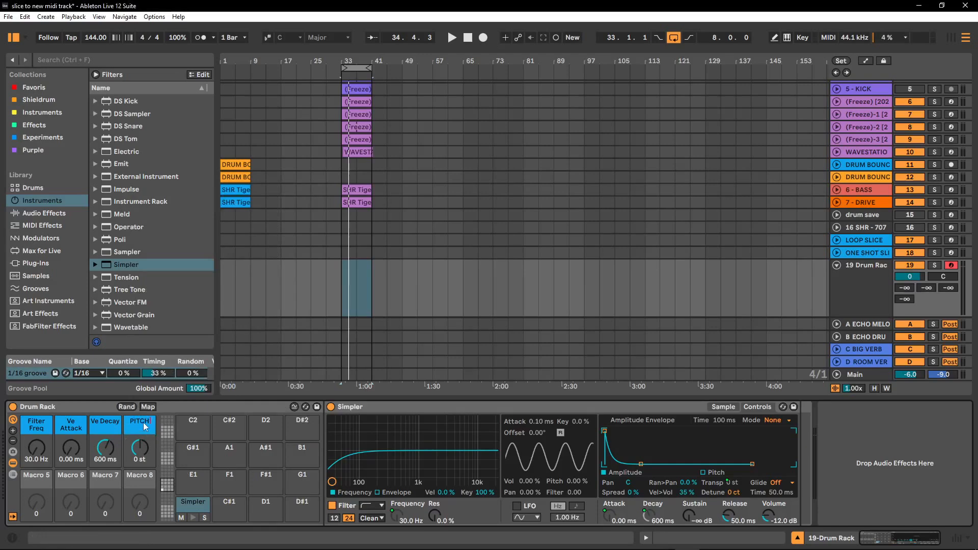
Restrict the PITCH macro's mapping range to a minimum of -12 st and a maximum of +12 st.
{"action": "left_click", "coordinate": [150, 407]}
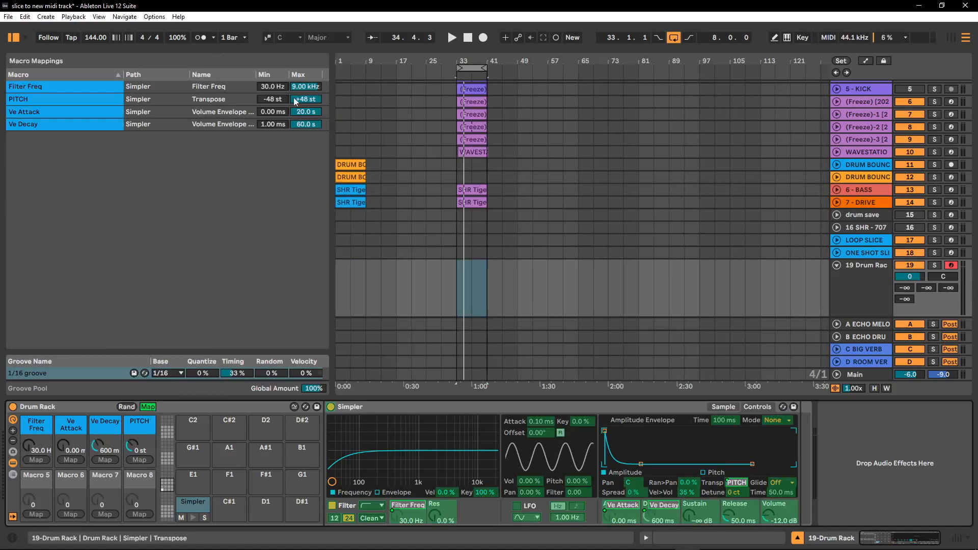
{"action": "left_click", "coordinate": [273, 100]}
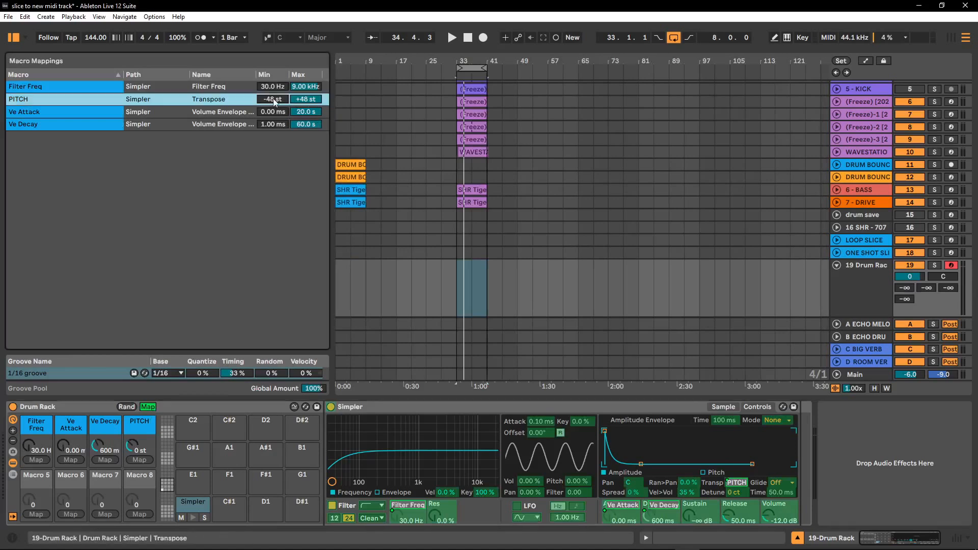
{"action": "left_click", "coordinate": [304, 100]}
{"action": "type", "text": "12"}
{"action": "left_click", "coordinate": [273, 101]}
{"action": "type", "text": "-12"}
{"action": "key", "text": "Return"}
{"action": "left_click", "coordinate": [153, 406]}
{"action": "left_click", "coordinate": [153, 405]}
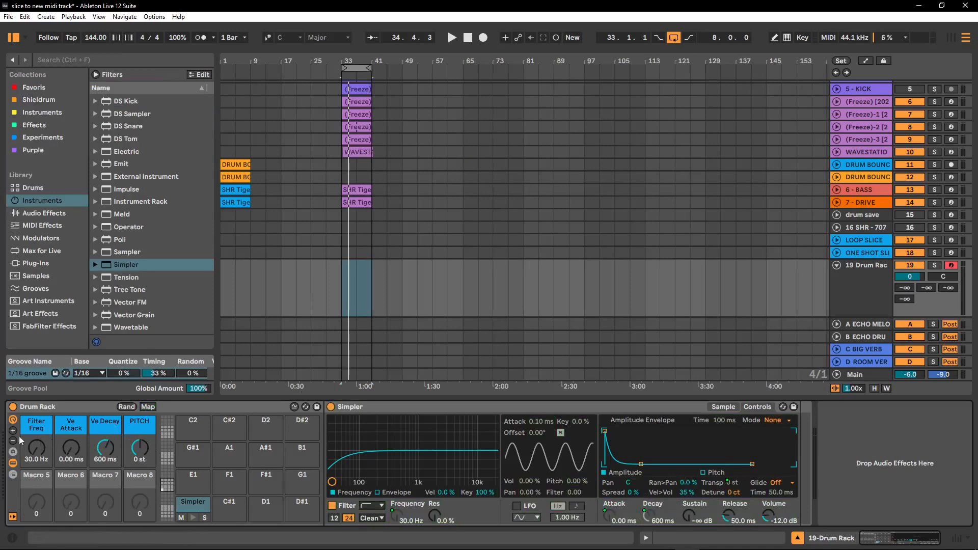
Extend the Drum Rack to 16 macros and reduce it back to eight.
{"action": "left_click", "coordinate": [13, 431]}
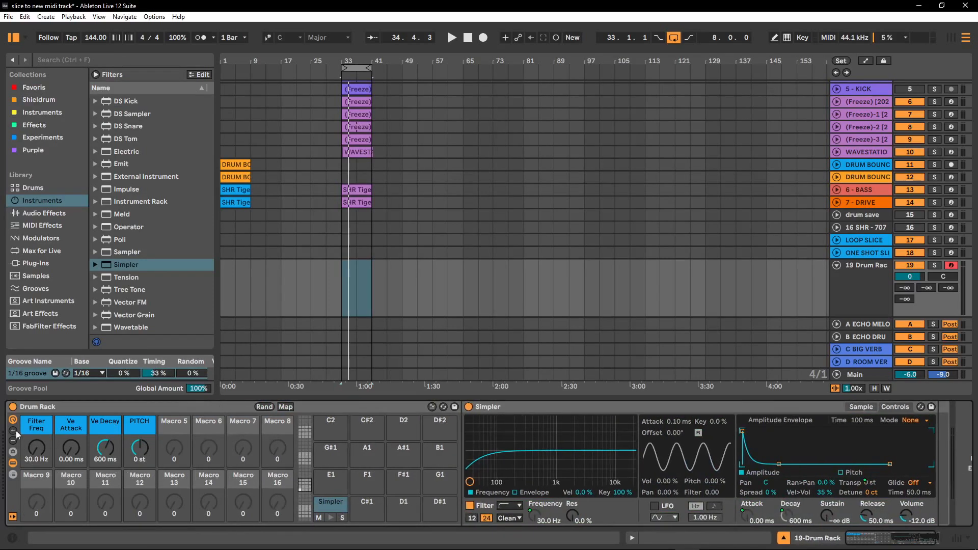
{"action": "left_click", "coordinate": [13, 441]}
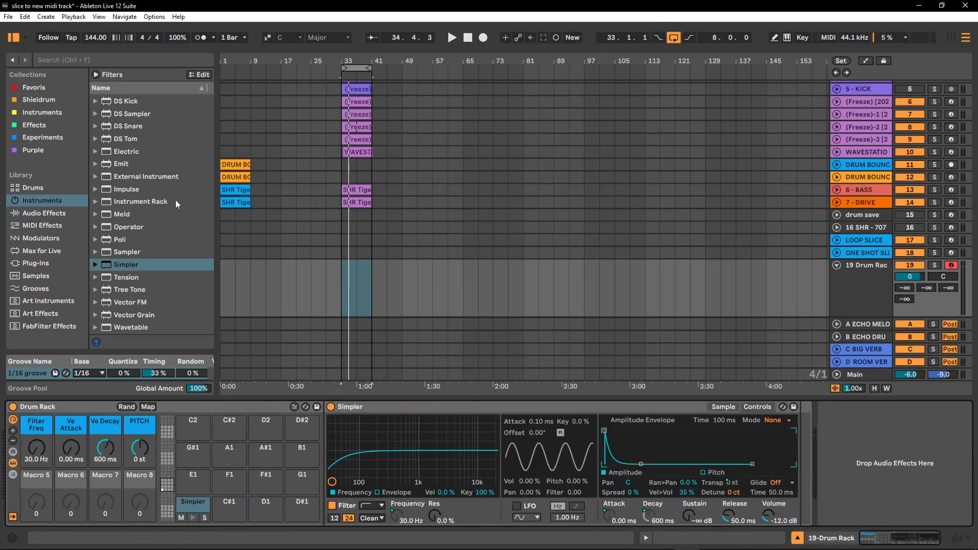
Widen the browser and open the Slicing folder inside Defaults in the User Library.
{"action": "left_click_drag", "start_coordinate": [217, 258], "coordinate": [300, 261]}
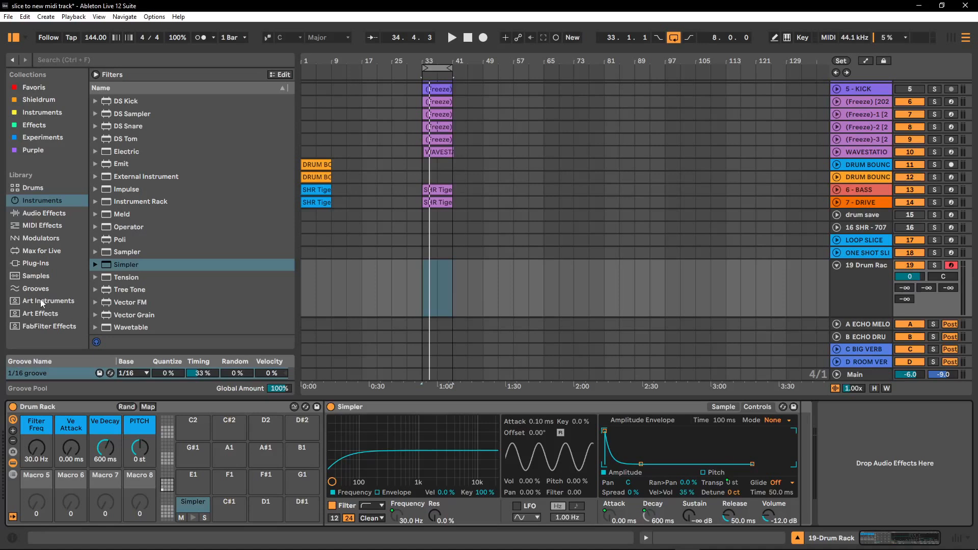
{"action": "scroll", "coordinate": [51, 260], "scroll_direction": "down", "scroll_amount": 4}
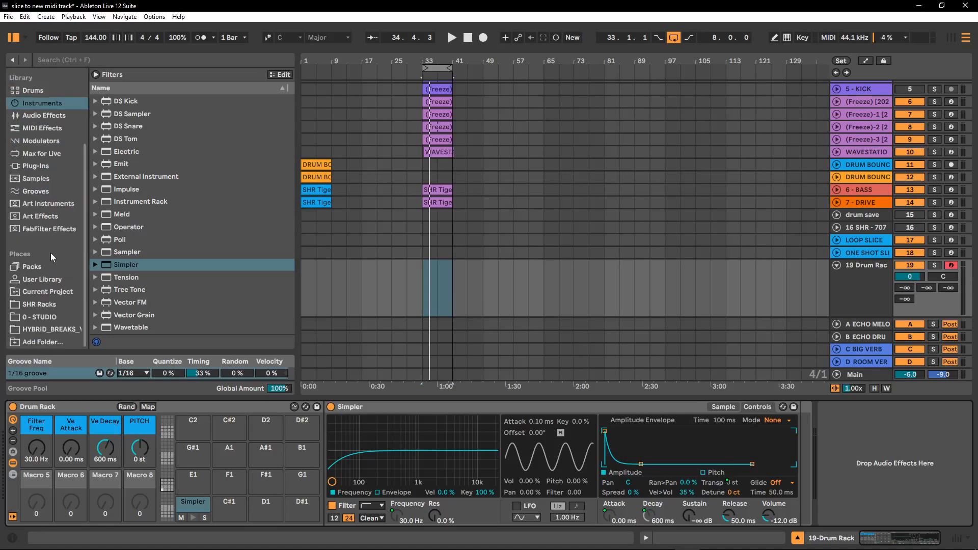
{"action": "left_click", "coordinate": [49, 281]}
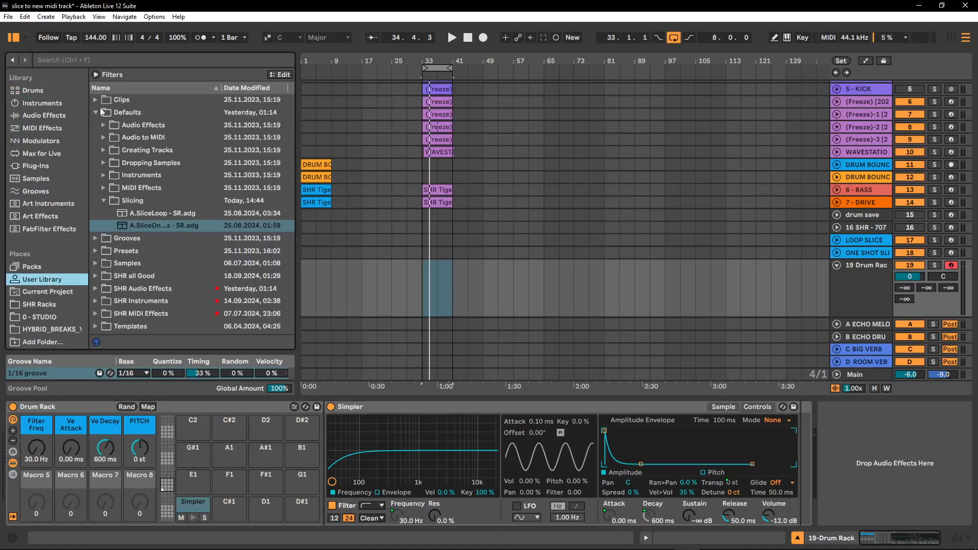
{"action": "left_click", "coordinate": [96, 113]}
{"action": "left_click", "coordinate": [96, 113]}
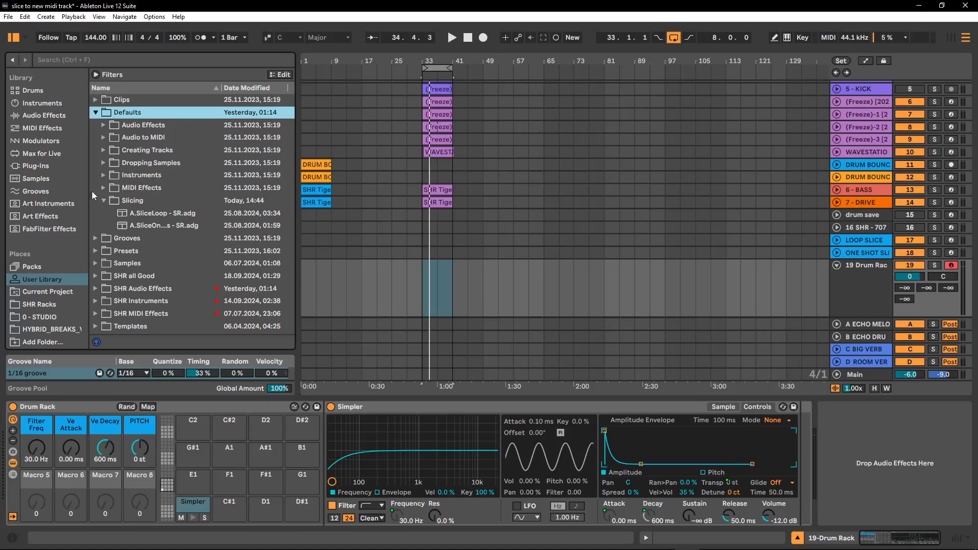
{"action": "left_click", "coordinate": [105, 202]}
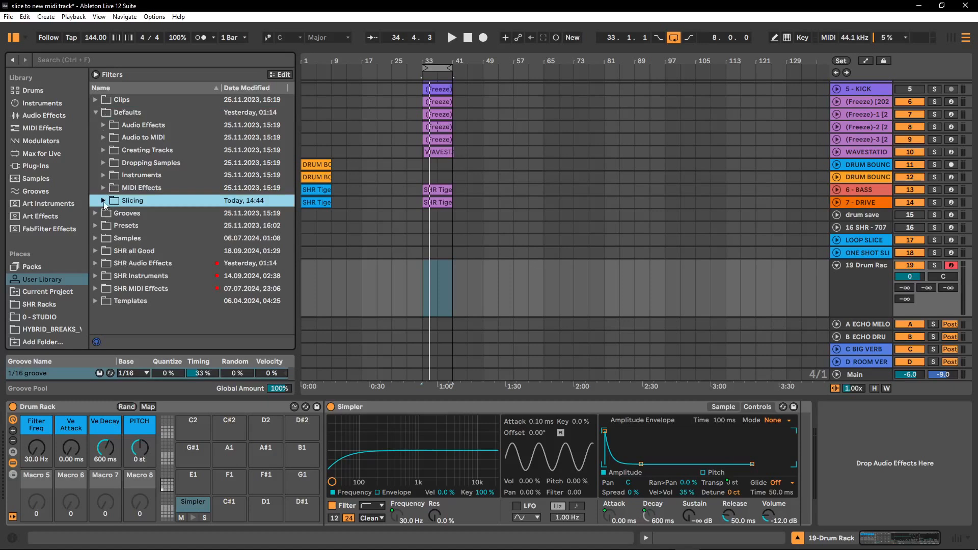
{"action": "left_click", "coordinate": [104, 201]}
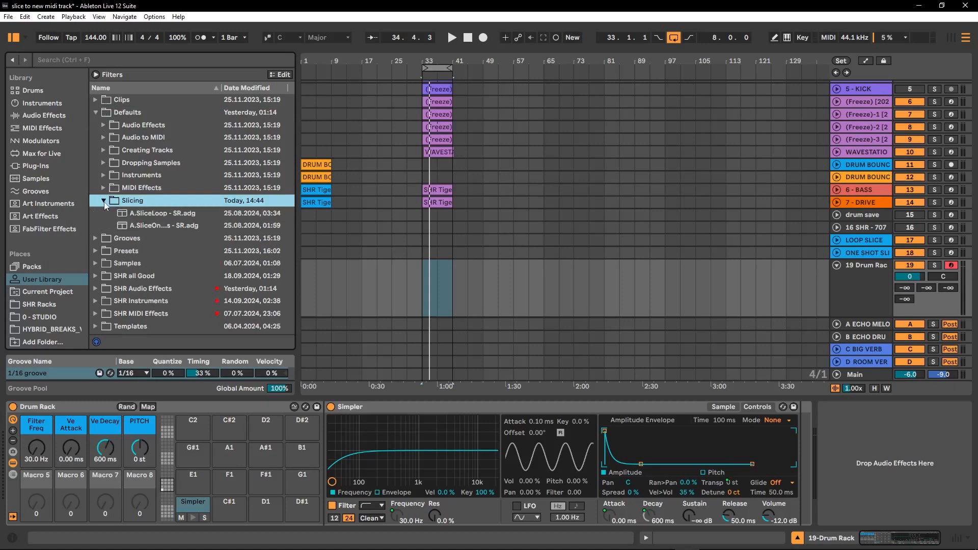
Rename the Drum Rack TUTO and save it as a preset in the User Library's Slicing folder.
{"action": "left_click", "coordinate": [60, 407]}
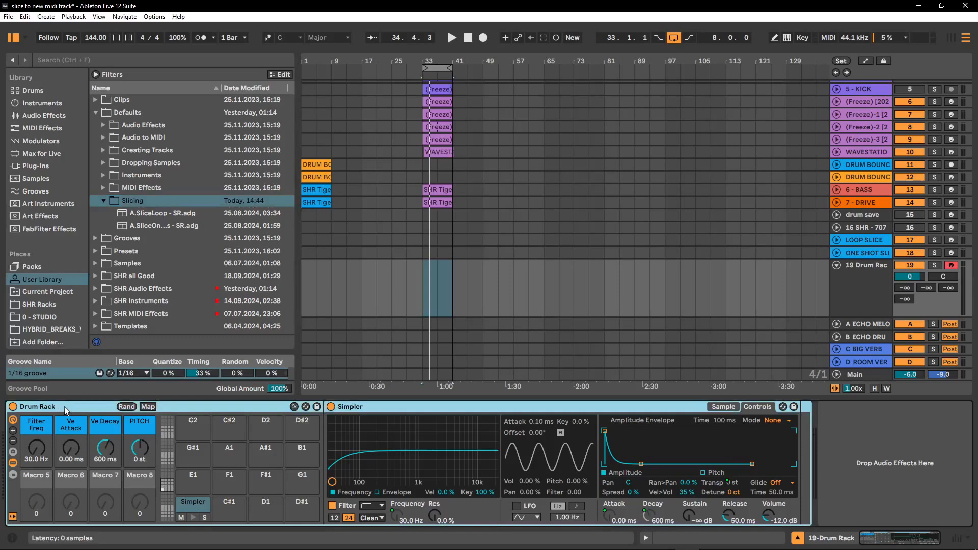
{"action": "key", "text": "ctrl+r"}
{"action": "type", "text": "TUTO"}
{"action": "key", "text": "Return"}
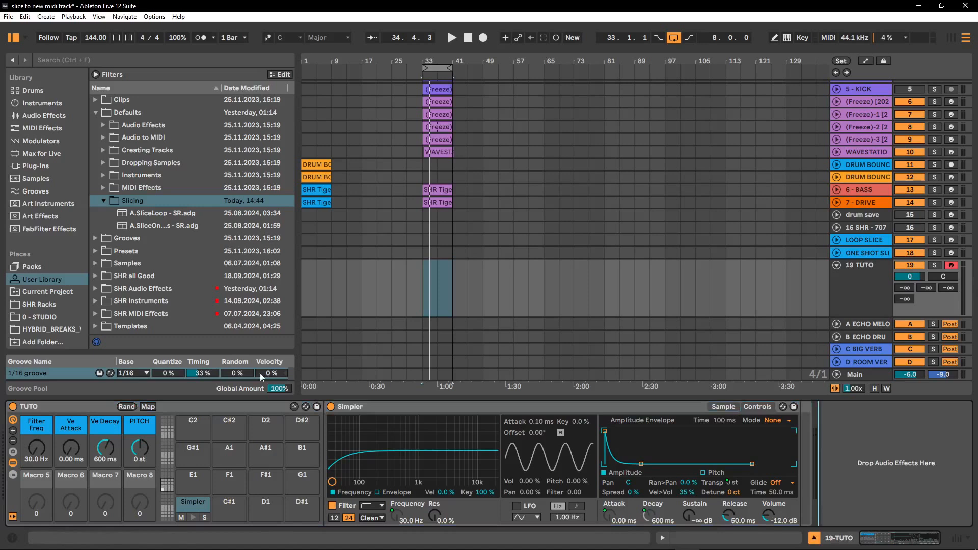
{"action": "left_click_drag", "start_coordinate": [60, 405], "coordinate": [124, 213]}
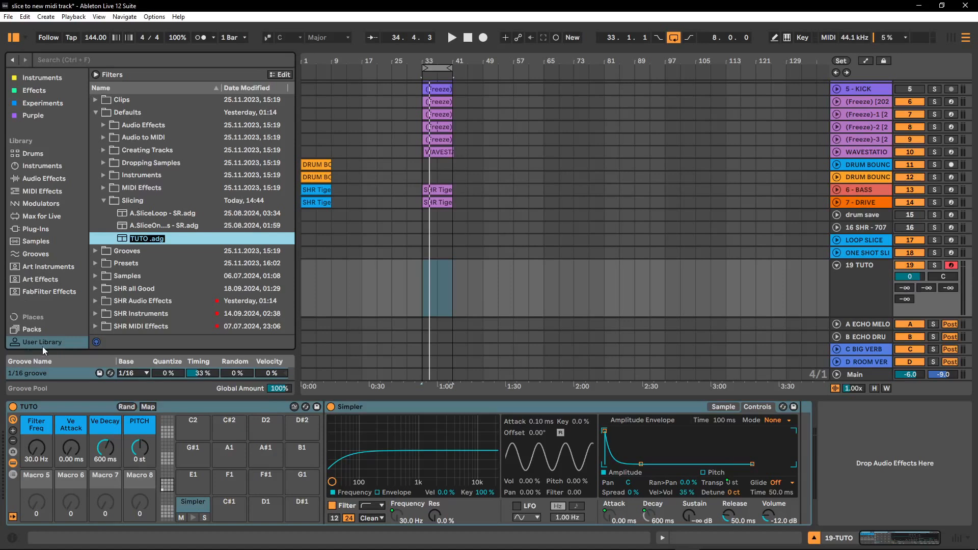
{"action": "key", "text": "Return"}
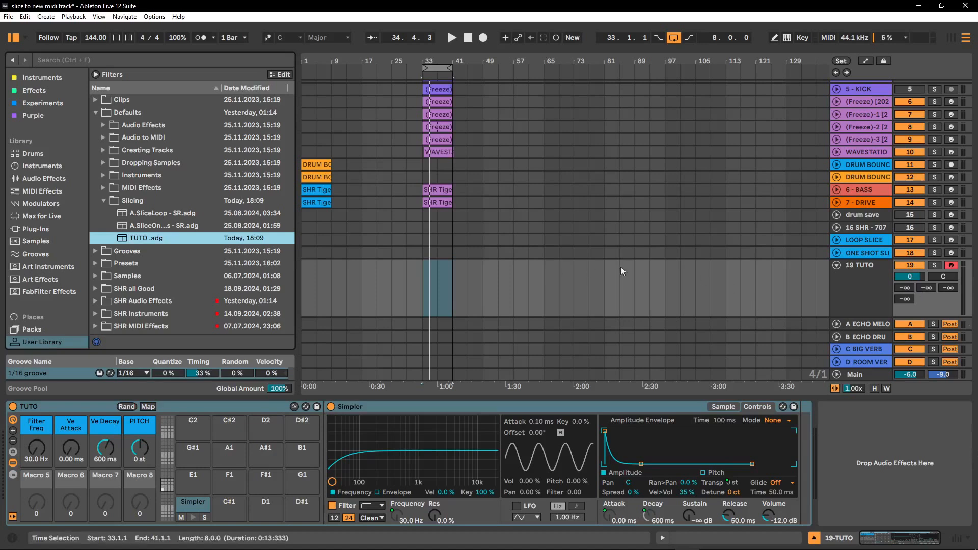
Fit all tracks into the Arrangement height and solo the 1 - SKANK track.
{"action": "key", "text": "h"}
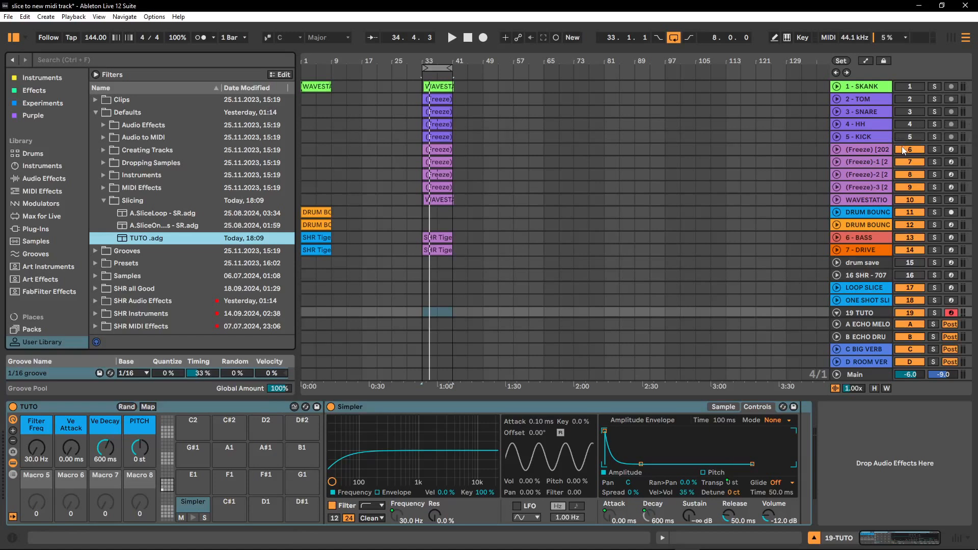
{"action": "left_click", "coordinate": [938, 88]}
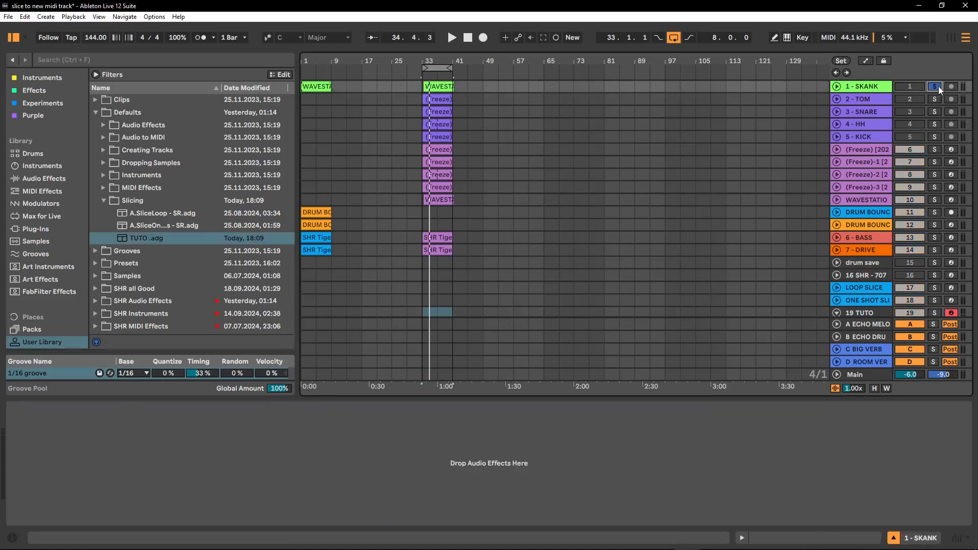
Audition the SKANK track, unfold it, and slice its bar 33 clip to a new MIDI track per transient using the TUTO slicing preset.
{"action": "key", "text": "space"}
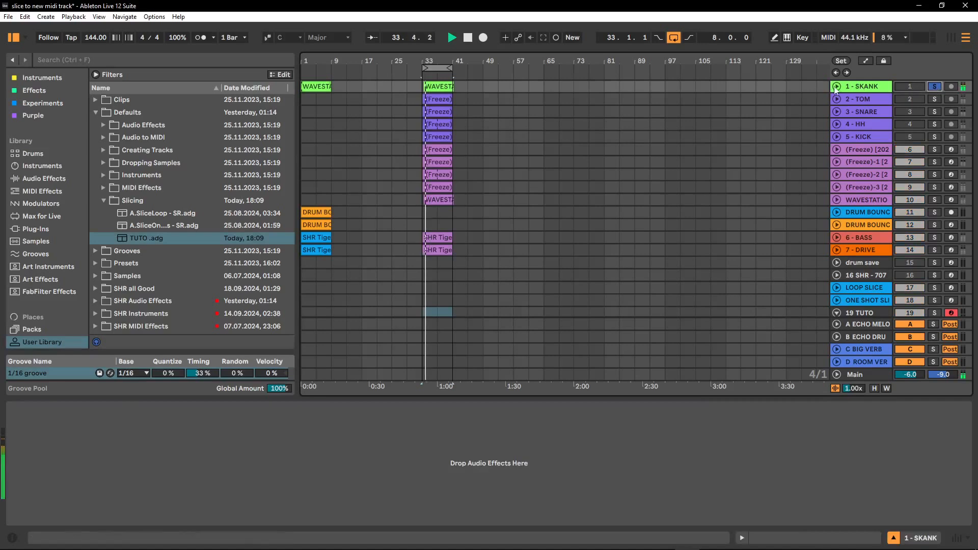
{"action": "key", "text": "space"}
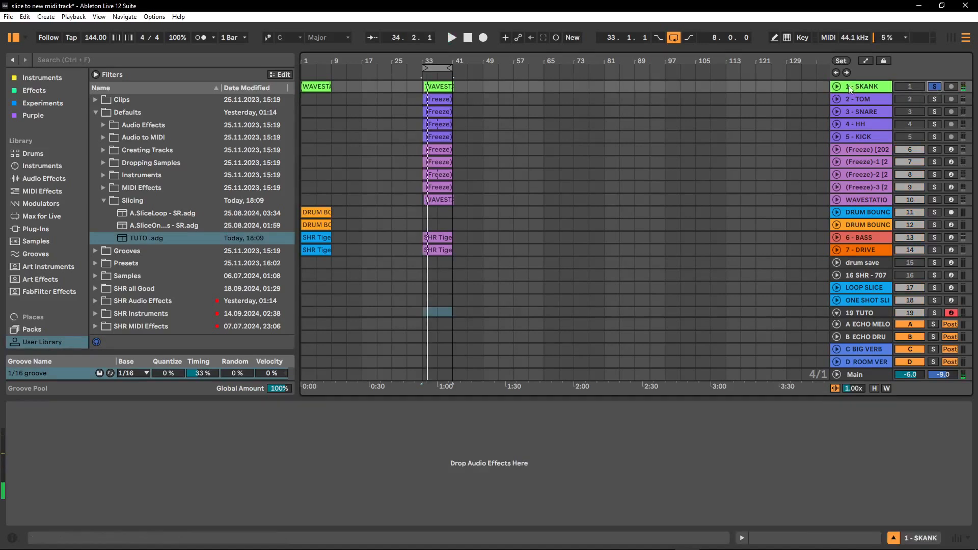
{"action": "left_click", "coordinate": [837, 87]}
{"action": "right_click", "coordinate": [445, 90]}
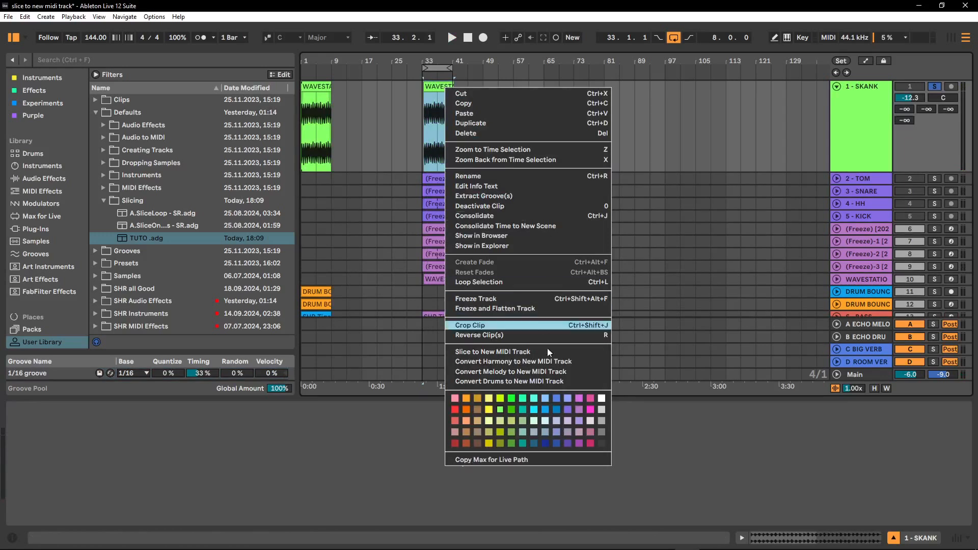
{"action": "left_click", "coordinate": [515, 351]}
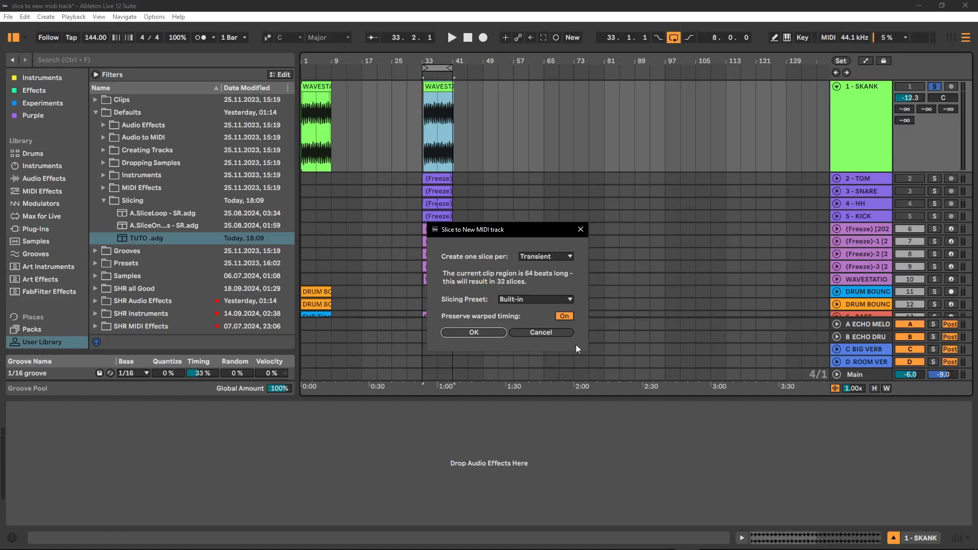
{"action": "left_click", "coordinate": [565, 315]}
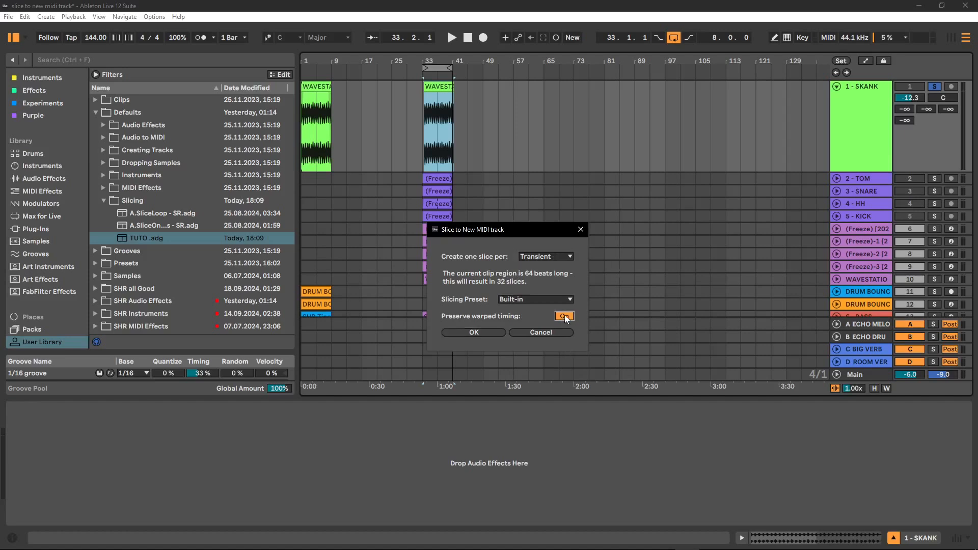
{"action": "left_click", "coordinate": [542, 299]}
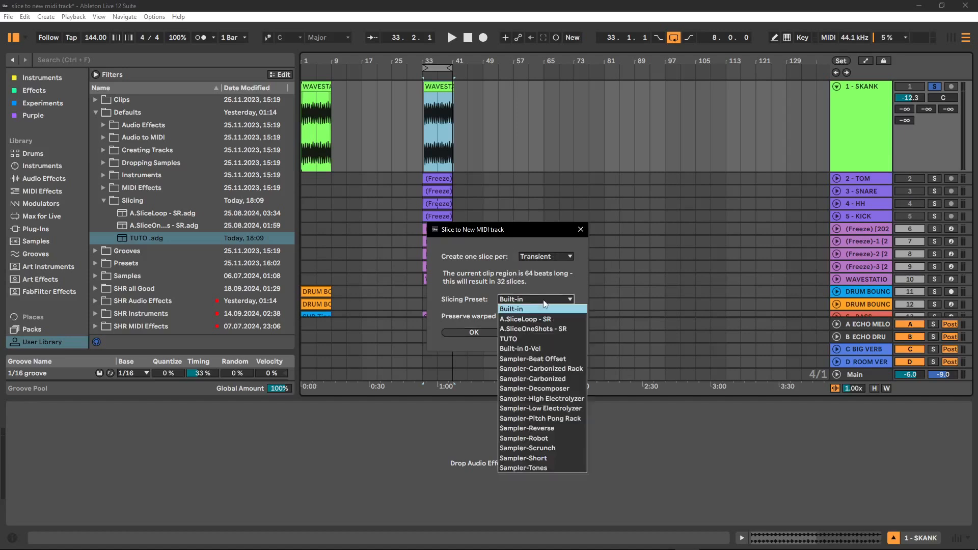
{"action": "left_click", "coordinate": [523, 339]}
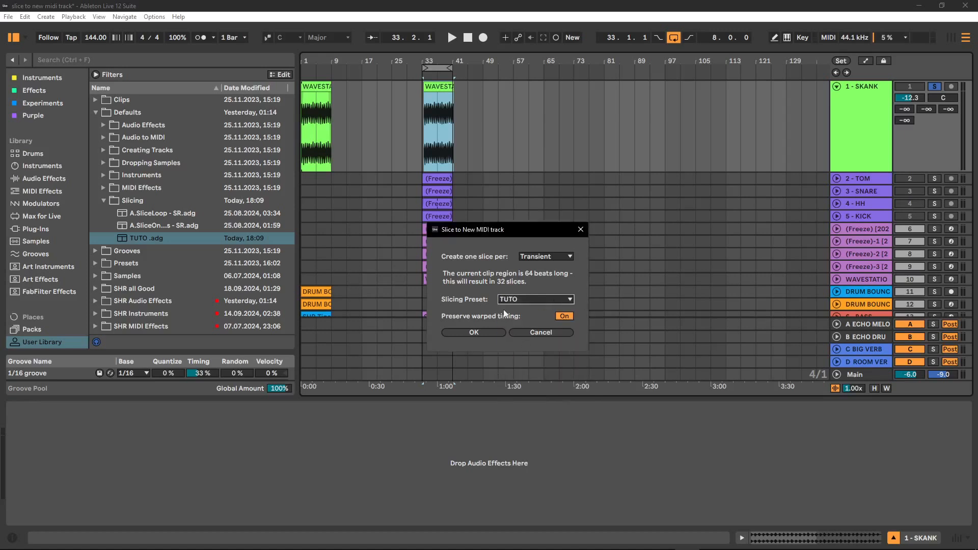
{"action": "left_click", "coordinate": [566, 316]}
{"action": "left_click", "coordinate": [473, 333]}
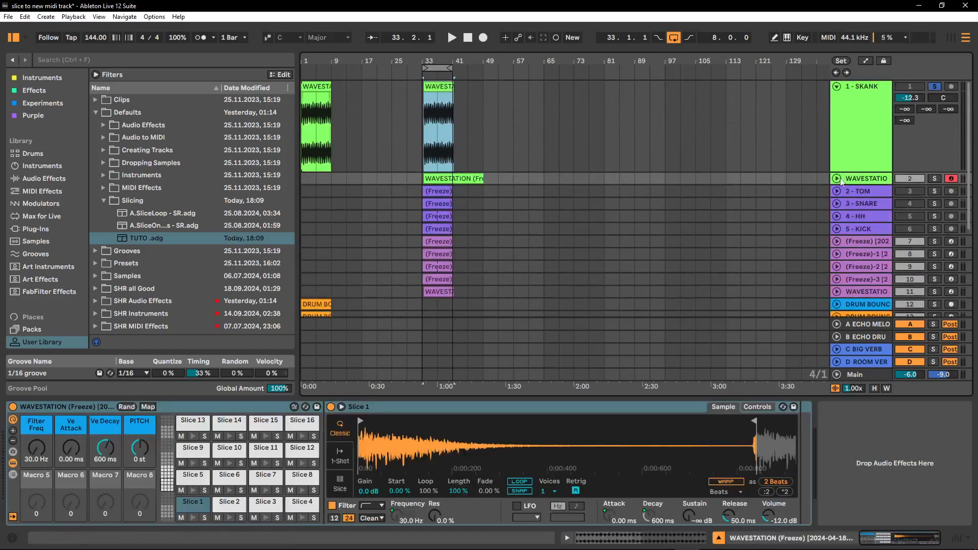
Unfold and solo the new sliced WAVESTATION track, and set its volume to -4.4 dB while auditioning the loop.
{"action": "left_click", "coordinate": [836, 178]}
{"action": "left_click", "coordinate": [934, 178]}
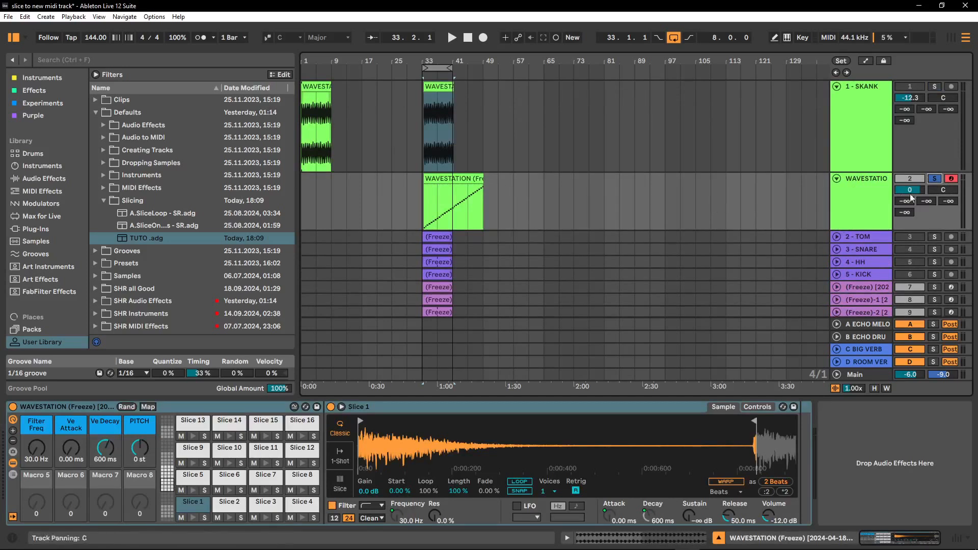
{"action": "left_click", "coordinate": [869, 189]}
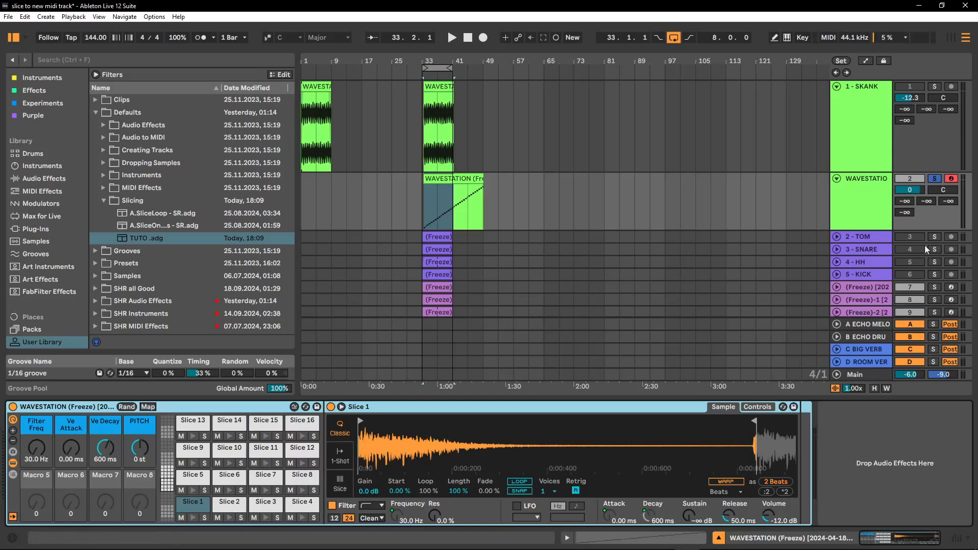
{"action": "key", "text": "space"}
{"action": "key", "text": "space"}
{"action": "left_click_drag", "start_coordinate": [909, 190], "coordinate": [922, 204]}
{"action": "key", "text": "space"}
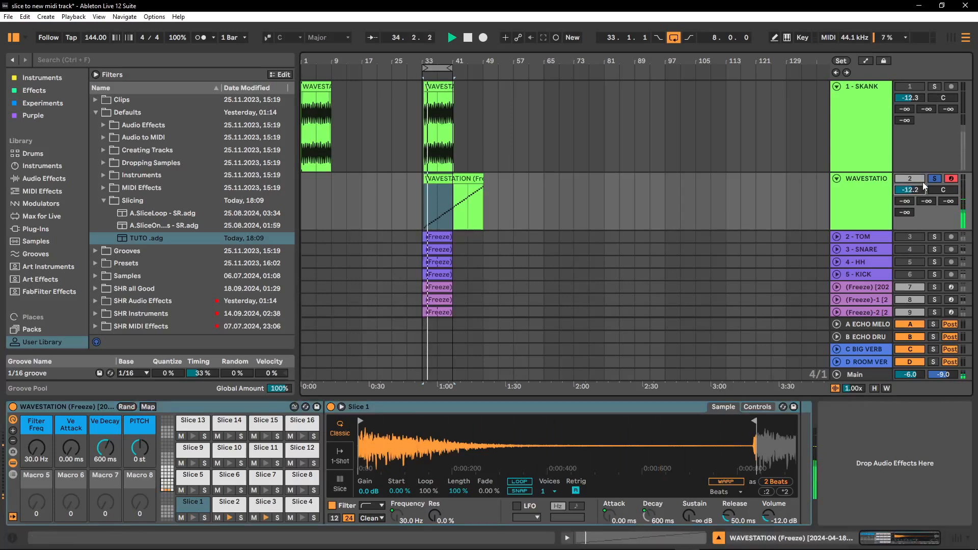
{"action": "left_click_drag", "start_coordinate": [911, 191], "coordinate": [911, 177]}
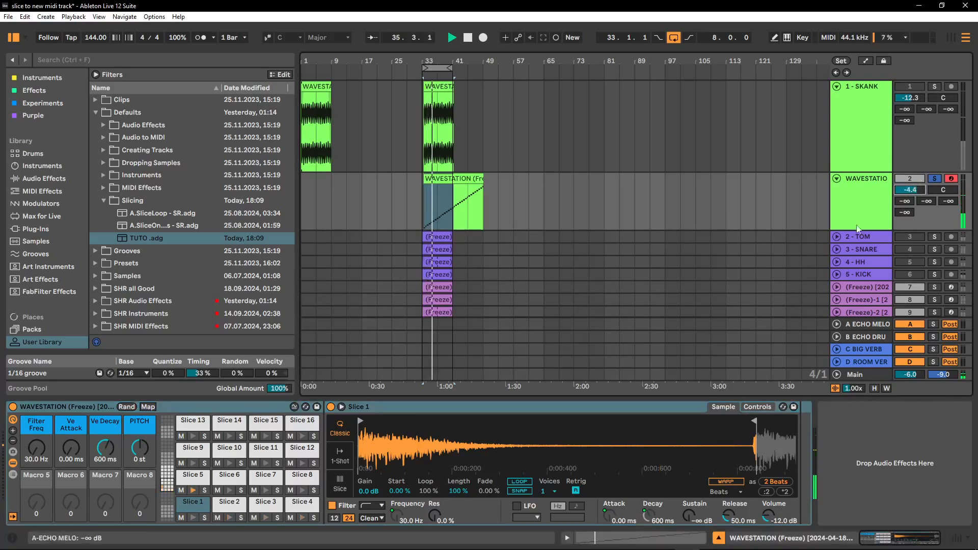
Sweep the Ve Decay macro during playback to 2.65 s, and try PITCH at -12 st before resetting it to 0 st.
{"action": "left_click_drag", "start_coordinate": [104, 453], "coordinate": [105, 456]}
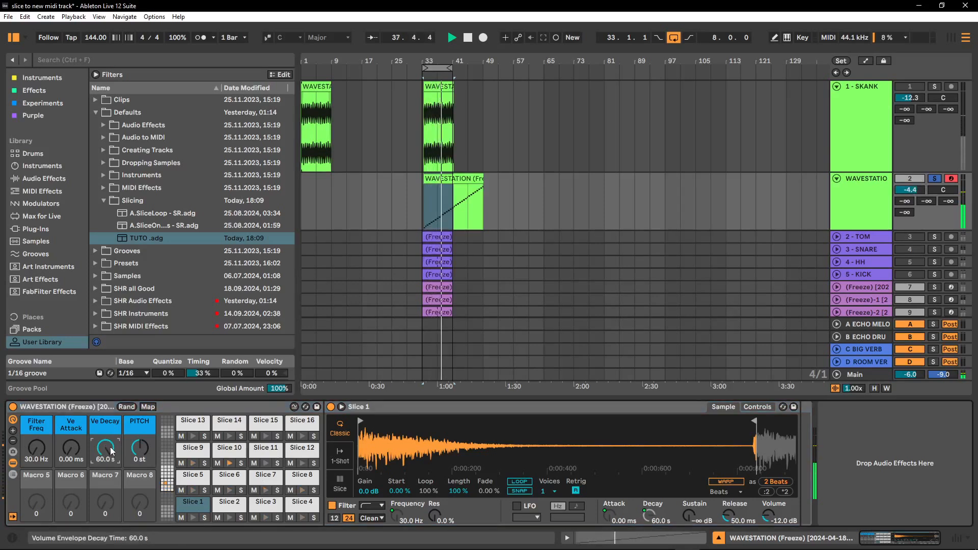
{"action": "left_click_drag", "start_coordinate": [110, 447], "coordinate": [110, 484]}
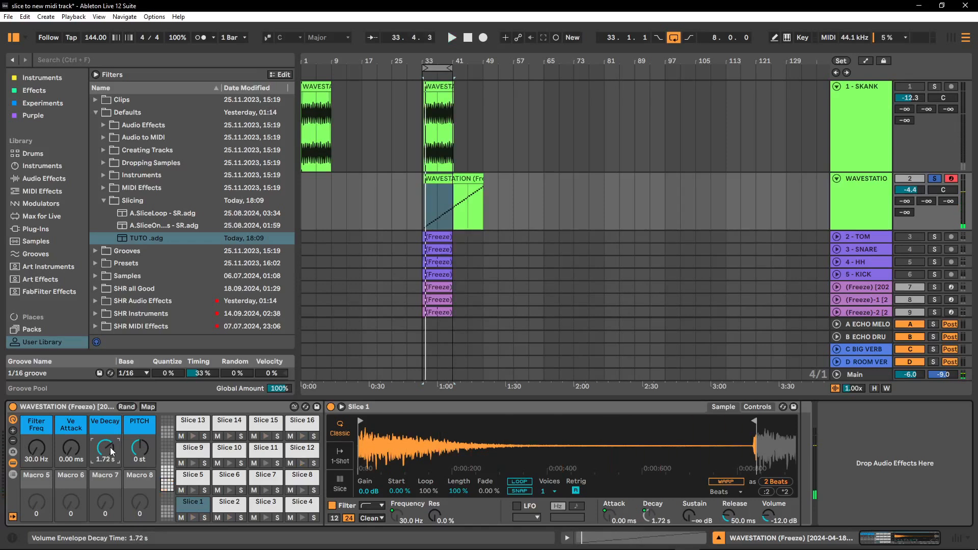
{"action": "left_click_drag", "start_coordinate": [112, 450], "coordinate": [112, 387]}
{"action": "key", "text": "space"}
{"action": "left_click_drag", "start_coordinate": [106, 448], "coordinate": [142, 475]}
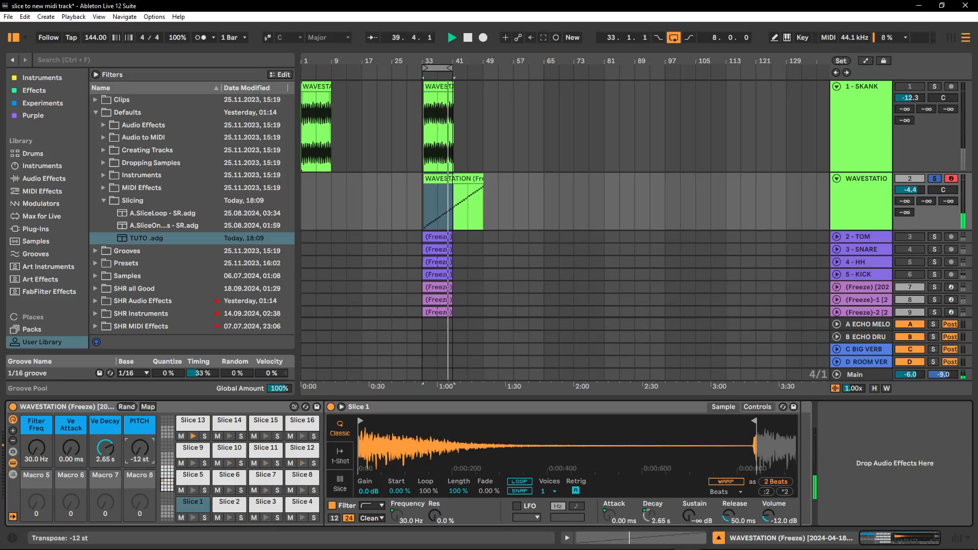
{"action": "key", "text": "Delete"}
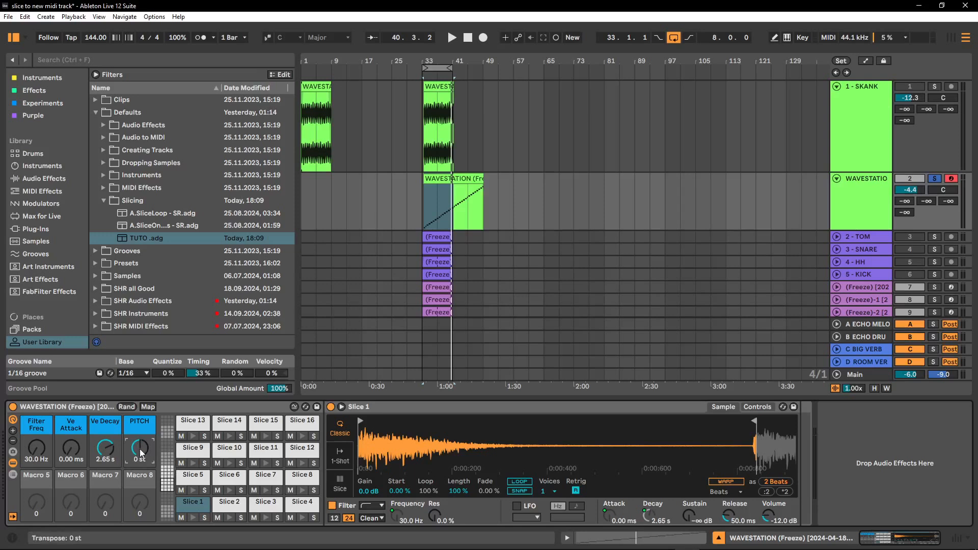
Audition the Filter Freq macro at 115 Hz, raise it to 833 Hz, and try Ve Attack at 101 ms and PITCH at -3 st.
{"action": "key", "text": "space"}
{"action": "mouse_move", "coordinate": [39, 445]}
{"action": "left_mouse_down"}
{"action": "mouse_move", "coordinate": [39, 407]}
{"action": "mouse_move", "coordinate": [39, 430]}
{"action": "left_mouse_up"}
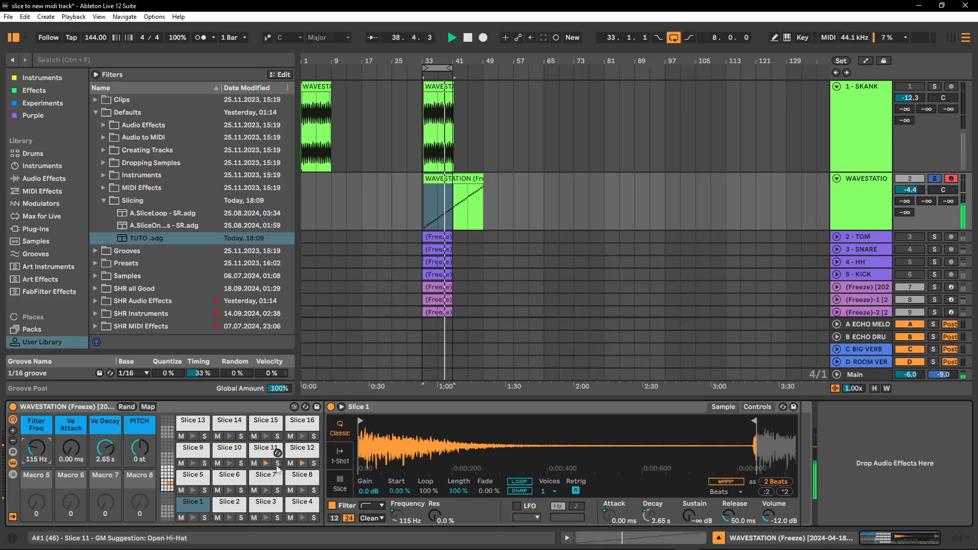
{"action": "key", "text": "space"}
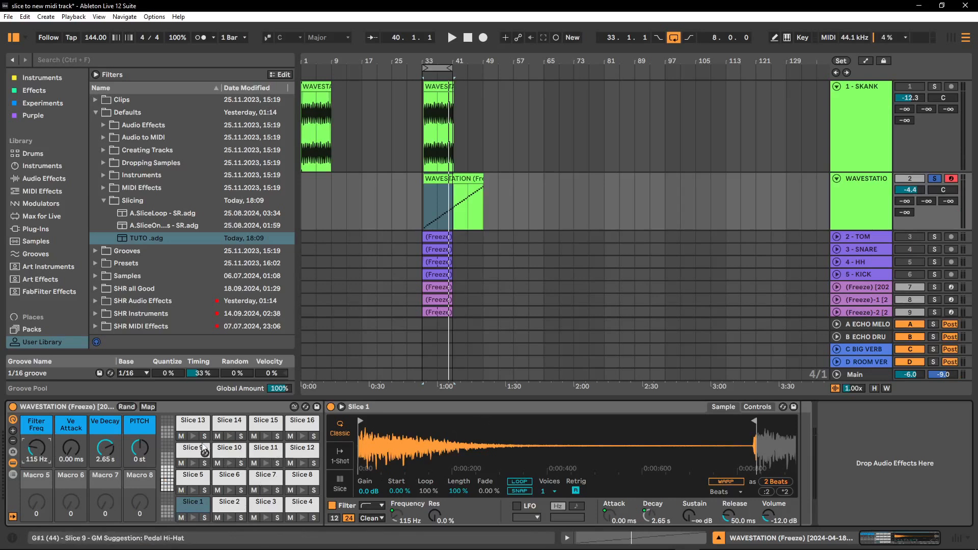
{"action": "mouse_move", "coordinate": [37, 448]}
{"action": "left_mouse_down"}
{"action": "mouse_move", "coordinate": [36, 420]}
{"action": "mouse_move", "coordinate": [36, 430]}
{"action": "left_mouse_up"}
{"action": "left_click", "coordinate": [70, 455]}
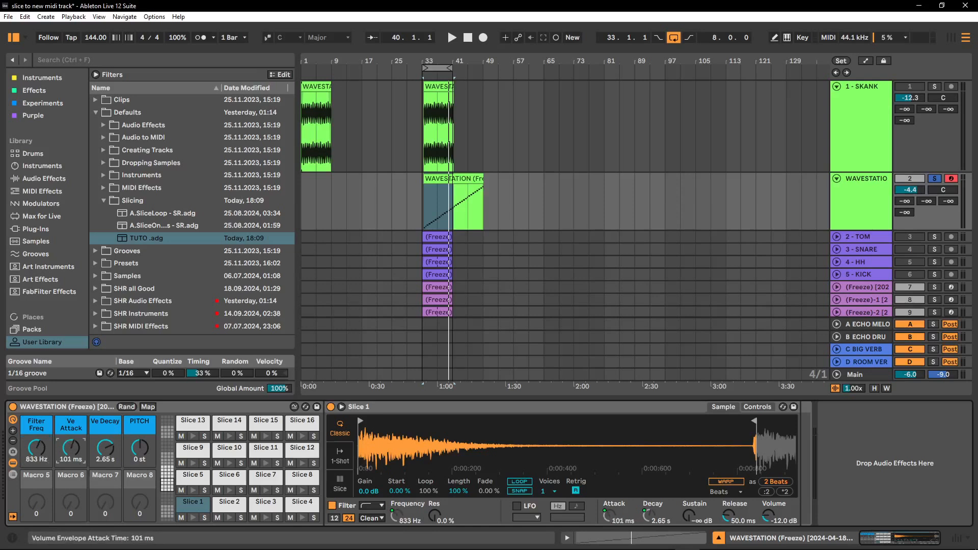
{"action": "left_click_drag", "start_coordinate": [138, 448], "coordinate": [138, 457]}
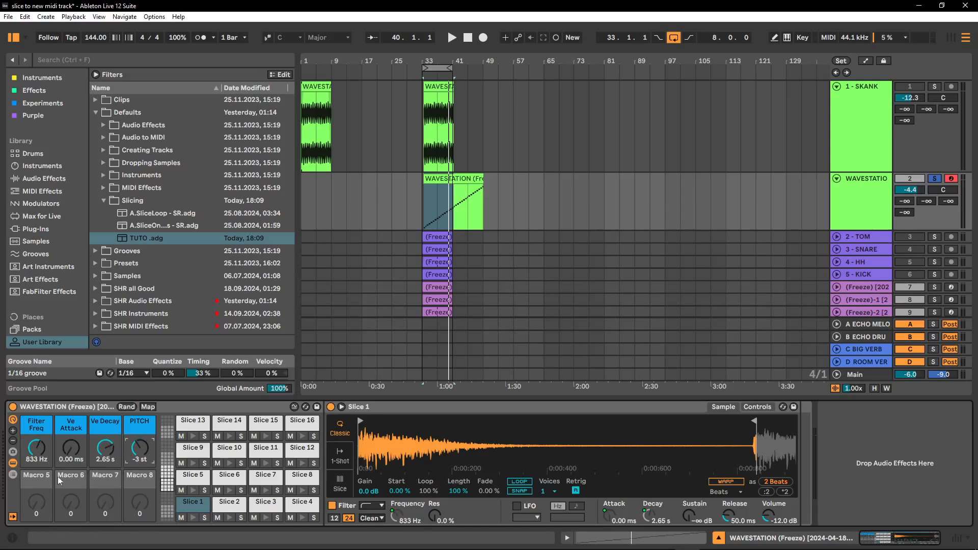
Show the rack's macro variations and store one with Filter Freq at 30 Hz, Ve Decay at 60 s and PITCH at 0 st.
{"action": "left_click", "coordinate": [14, 452]}
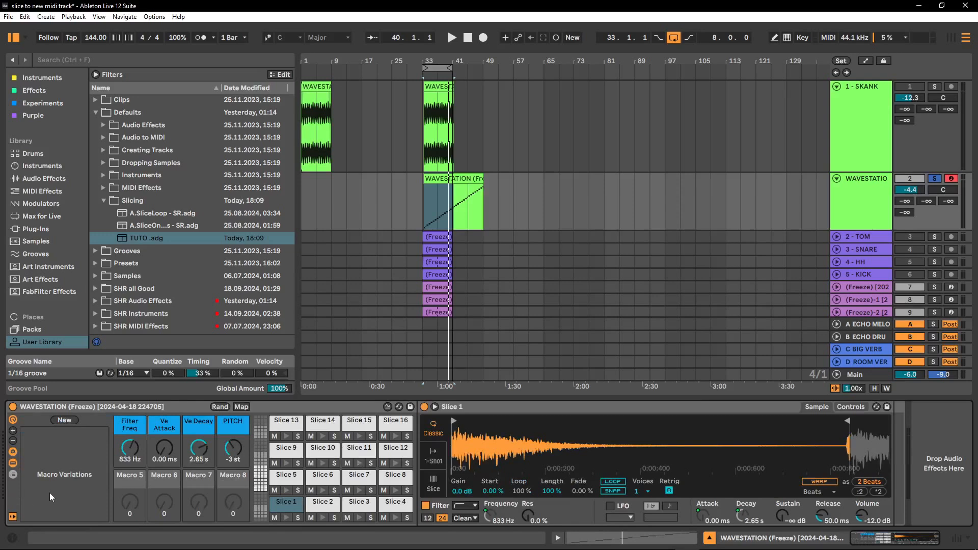
{"action": "left_click_drag", "start_coordinate": [202, 457], "coordinate": [202, 423]}
{"action": "double_click", "coordinate": [231, 450]}
{"action": "left_click_drag", "start_coordinate": [133, 451], "coordinate": [133, 489]}
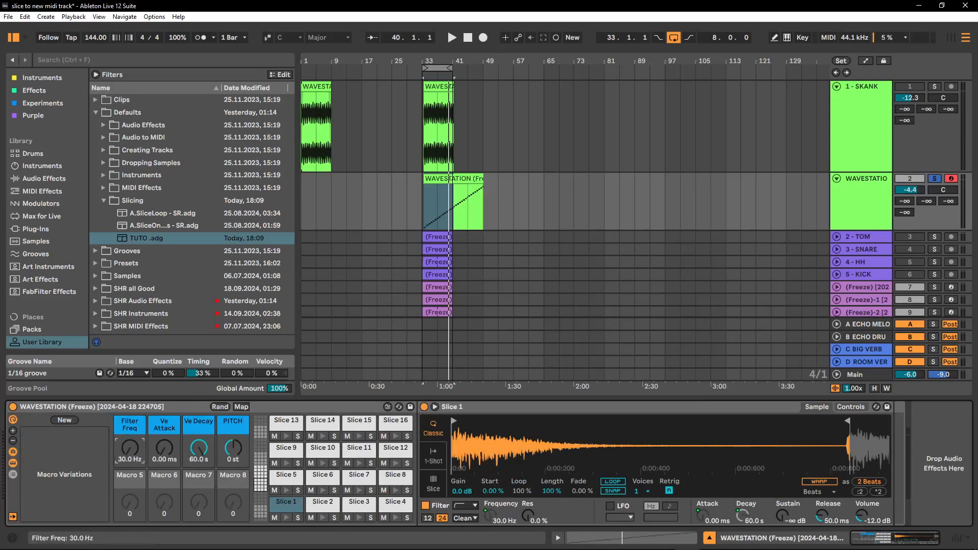
{"action": "left_click", "coordinate": [68, 420]}
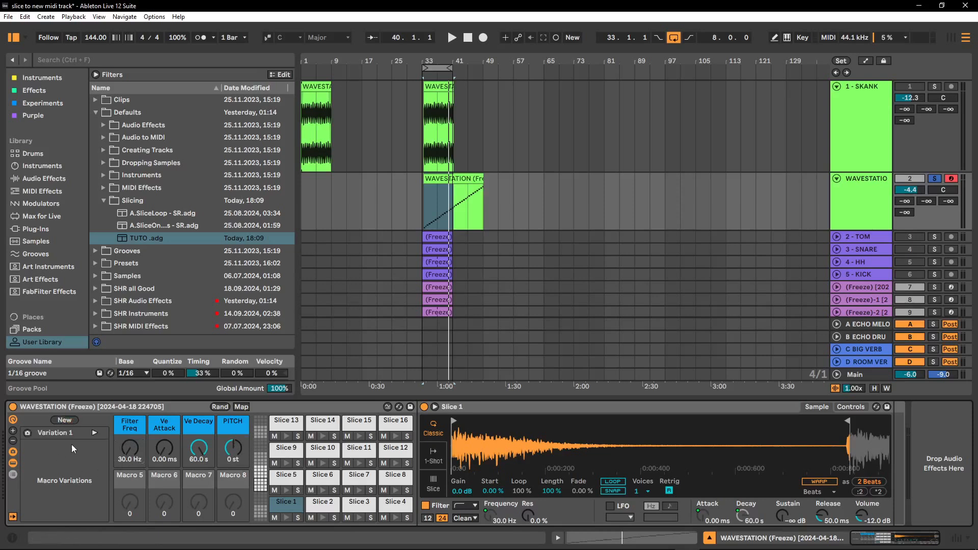
Store a second macro variation with Filter Freq at 324 Hz, Ve Decay at 789 ms and PITCH at +12 st.
{"action": "left_click", "coordinate": [62, 432]}
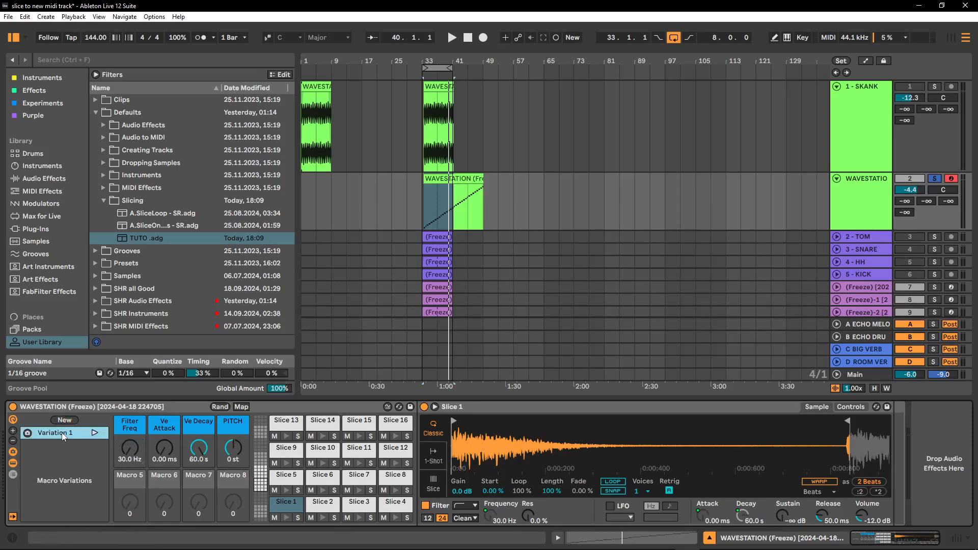
{"action": "left_click_drag", "start_coordinate": [145, 443], "coordinate": [145, 425]}
{"action": "left_click_drag", "start_coordinate": [199, 447], "coordinate": [199, 464]}
{"action": "left_click_drag", "start_coordinate": [235, 456], "coordinate": [235, 422]}
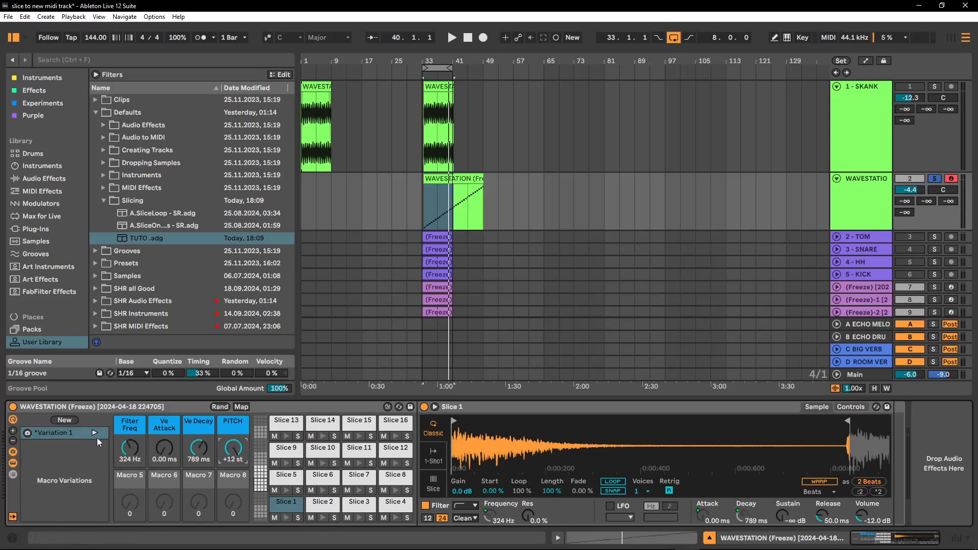
{"action": "left_click", "coordinate": [64, 420]}
Play the sliced loop and recall Variation 1 and Variation 2 in turn to compare their sound.
{"action": "mouse_move", "coordinate": [43, 548]}
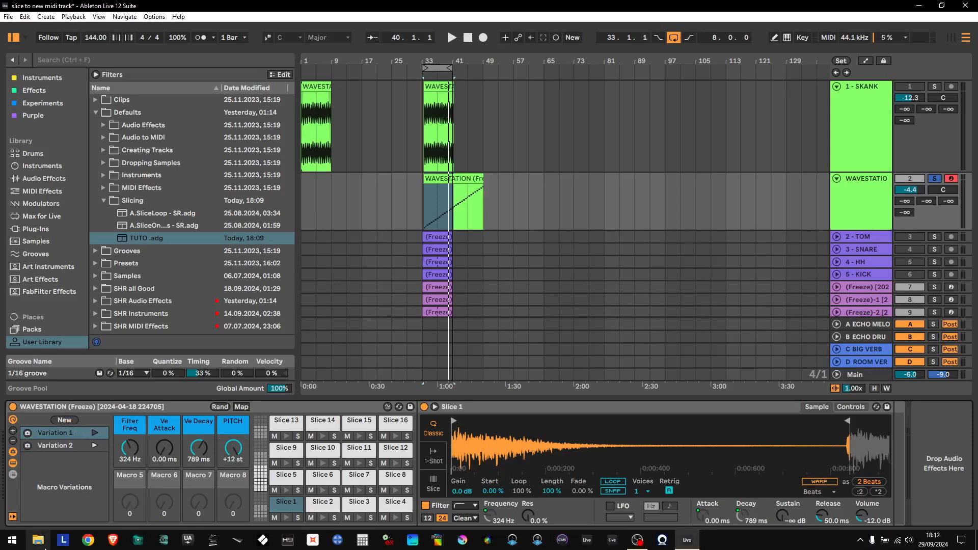
{"action": "key", "text": "space"}
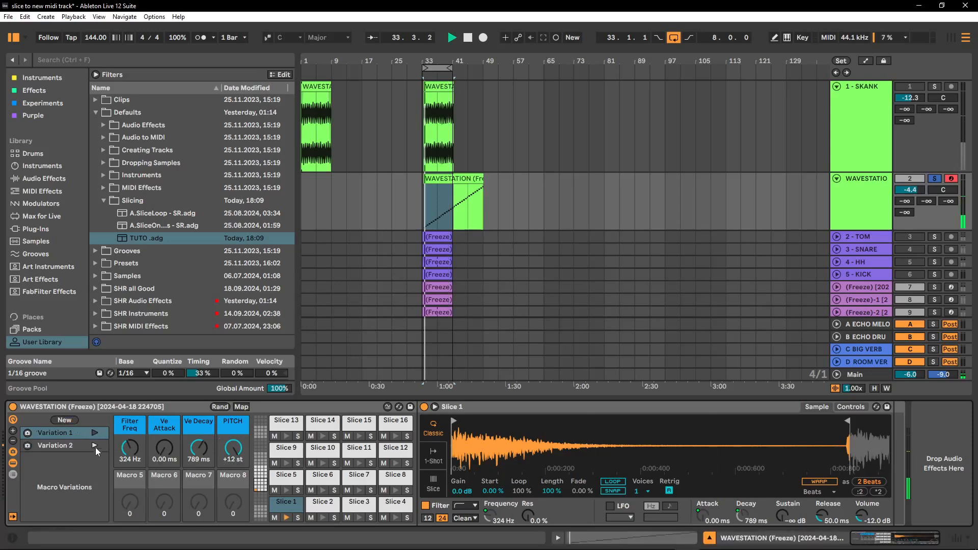
{"action": "left_click", "coordinate": [94, 433]}
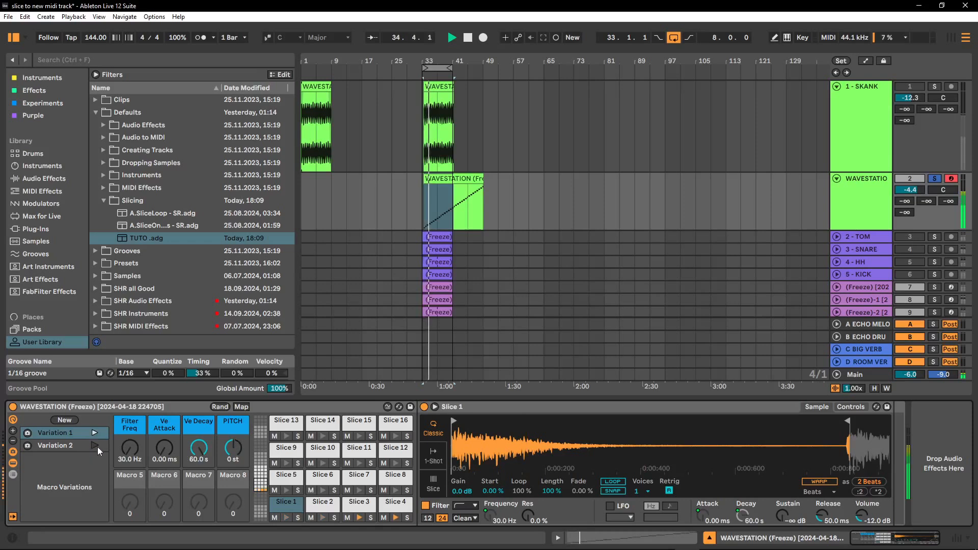
{"action": "left_click", "coordinate": [95, 444]}
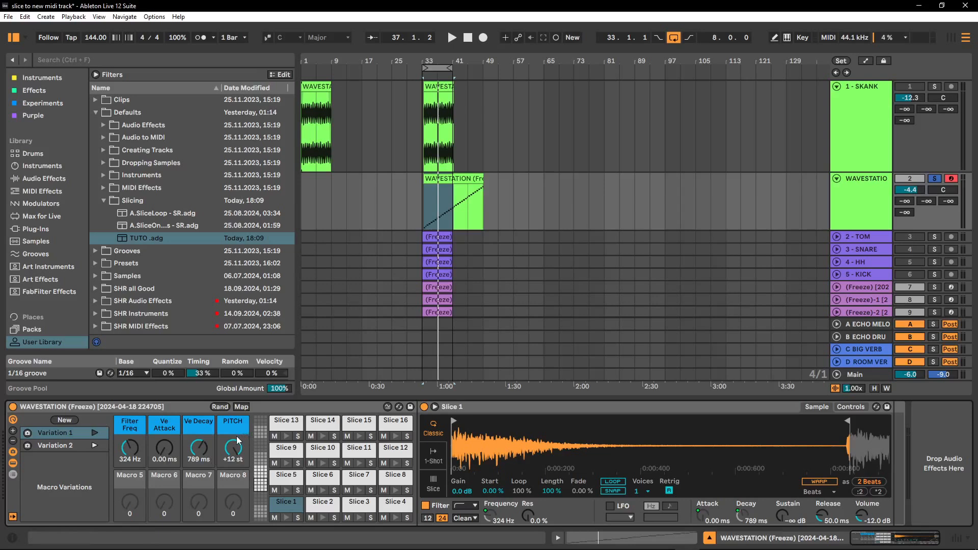
Randomize the rack's macros several times during playback and store the result as a third macro variation.
{"action": "left_click", "coordinate": [220, 407]}
{"action": "key", "text": "space"}
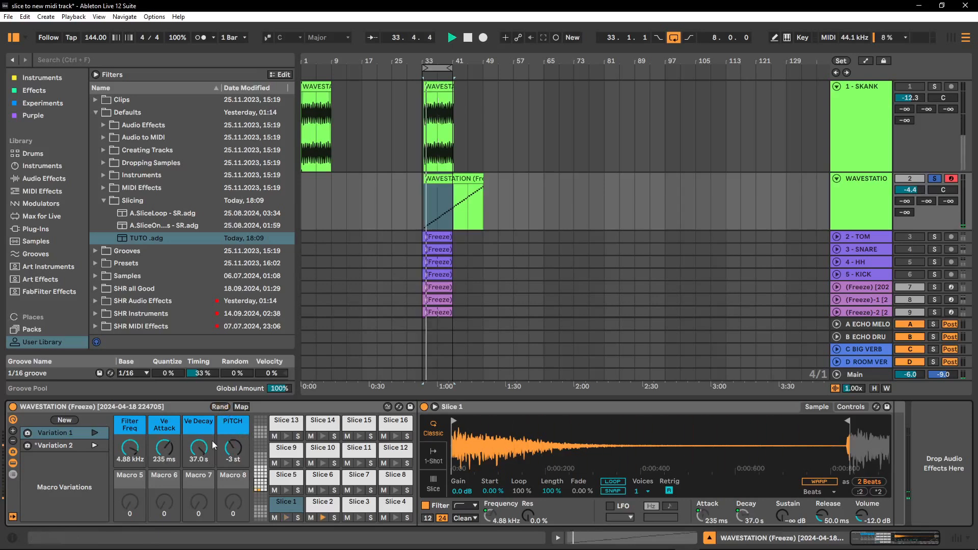
{"action": "left_click", "coordinate": [218, 407]}
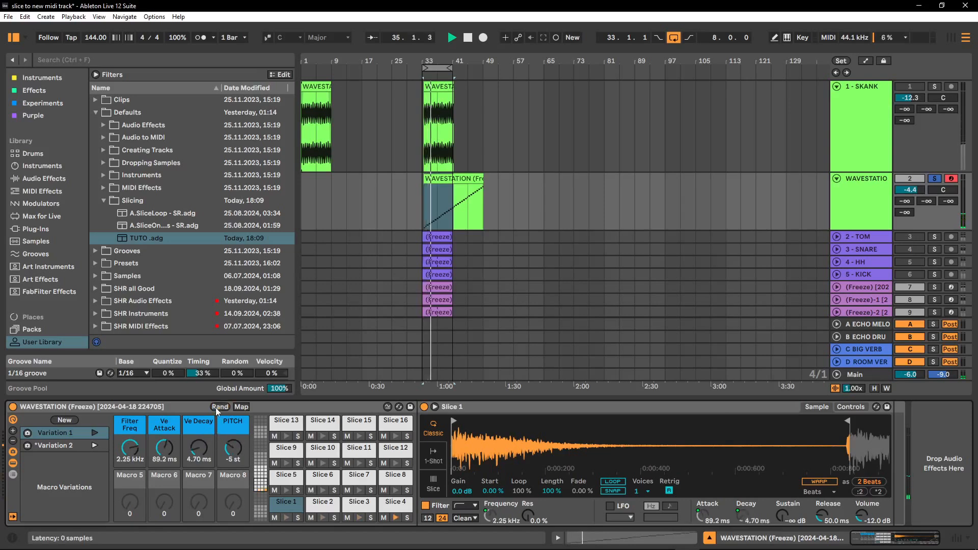
{"action": "left_click", "coordinate": [219, 407]}
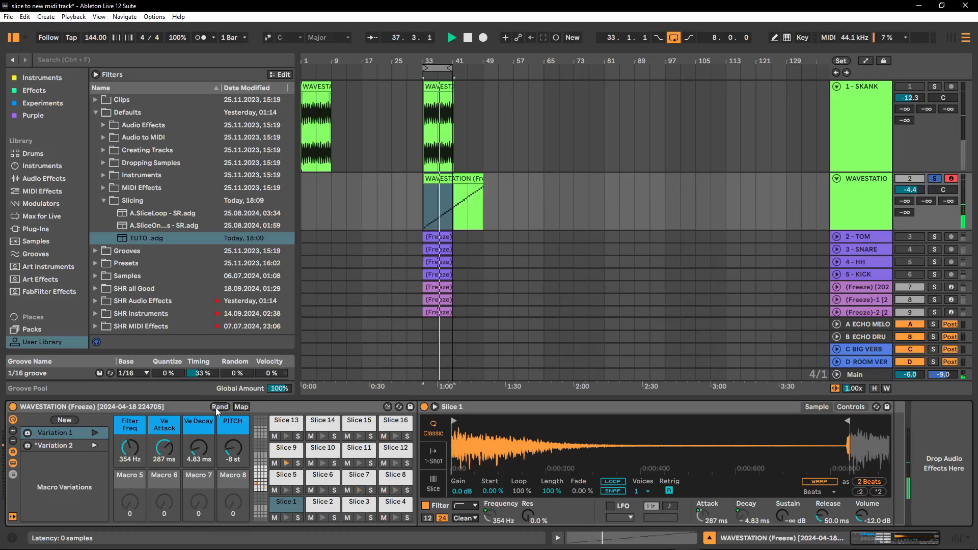
{"action": "left_click", "coordinate": [69, 418]}
Randomize the rack's macros three more times while the sliced loop plays.
{"action": "left_click", "coordinate": [218, 408]}
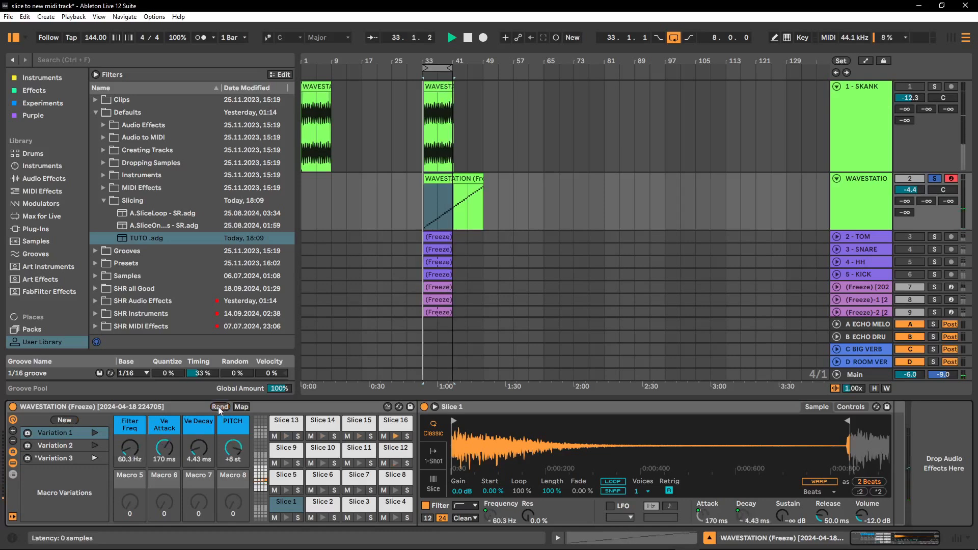
{"action": "left_click", "coordinate": [218, 407]}
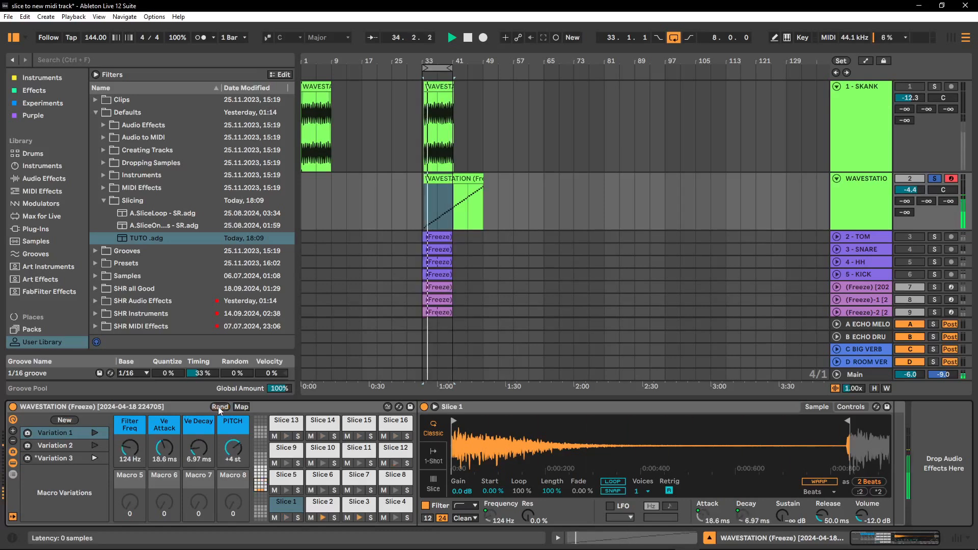
{"action": "left_click", "coordinate": [218, 406]}
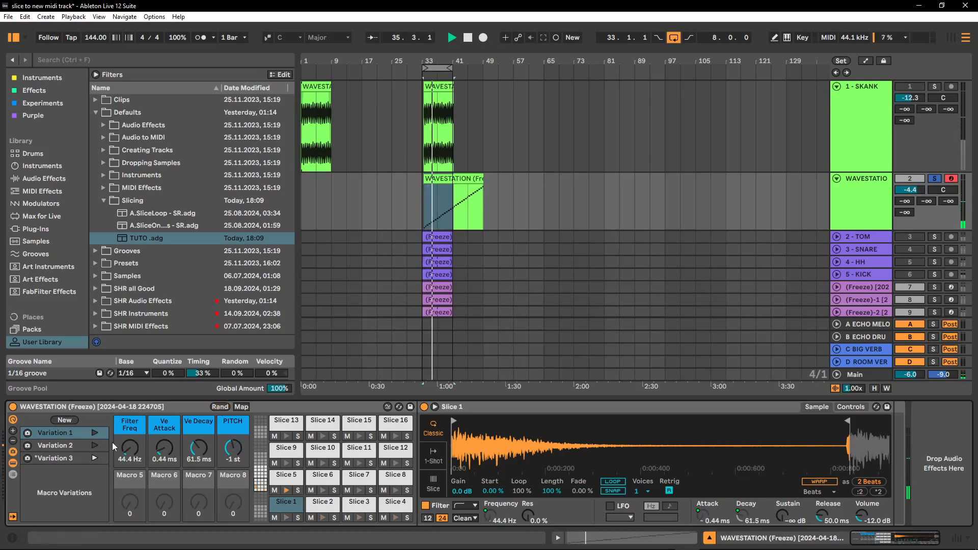
Store the current macro state as a fourth variation and stop playback.
{"action": "left_click", "coordinate": [64, 420]}
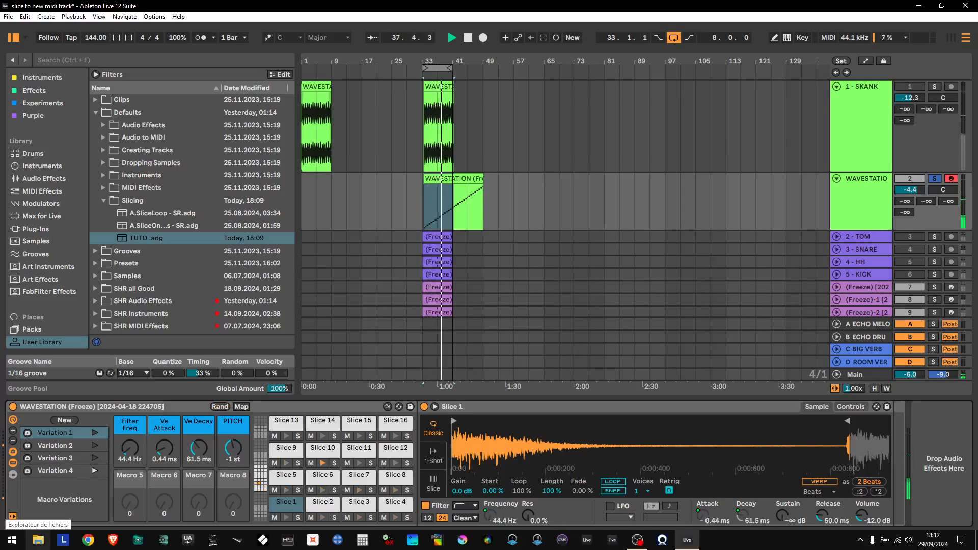
{"action": "key", "text": "space"}
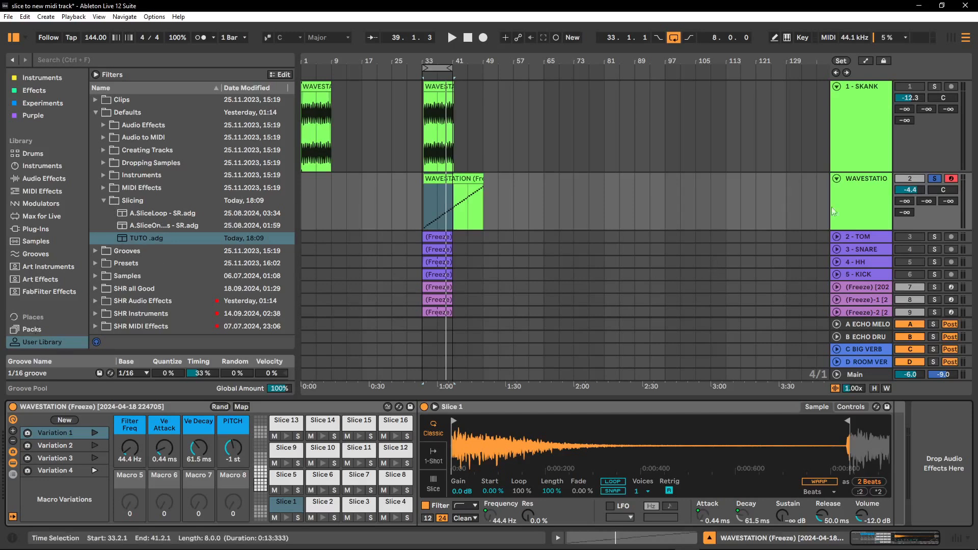
Delete the sliced WAVESTATION MIDI track and fold the SKANK track.
{"action": "left_click", "coordinate": [868, 190]}
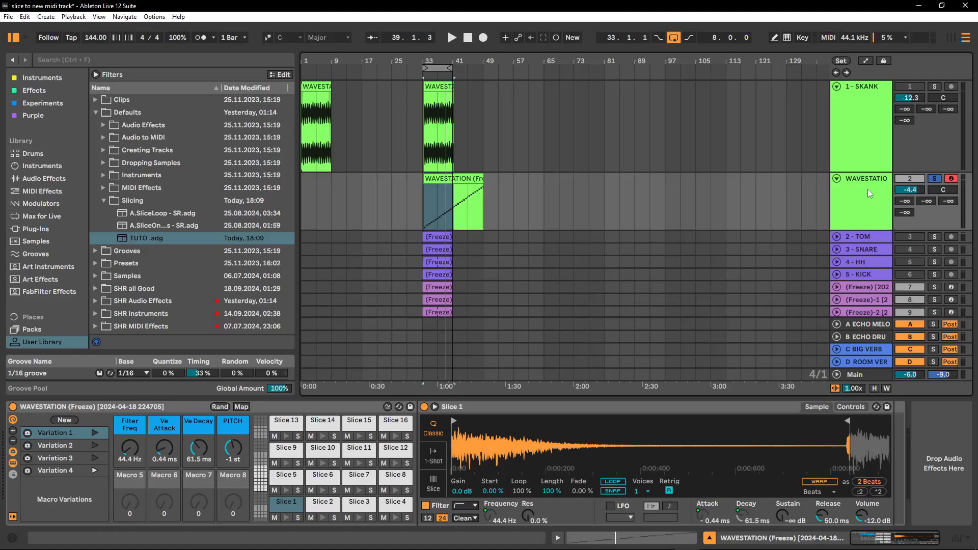
{"action": "key", "text": "Delete"}
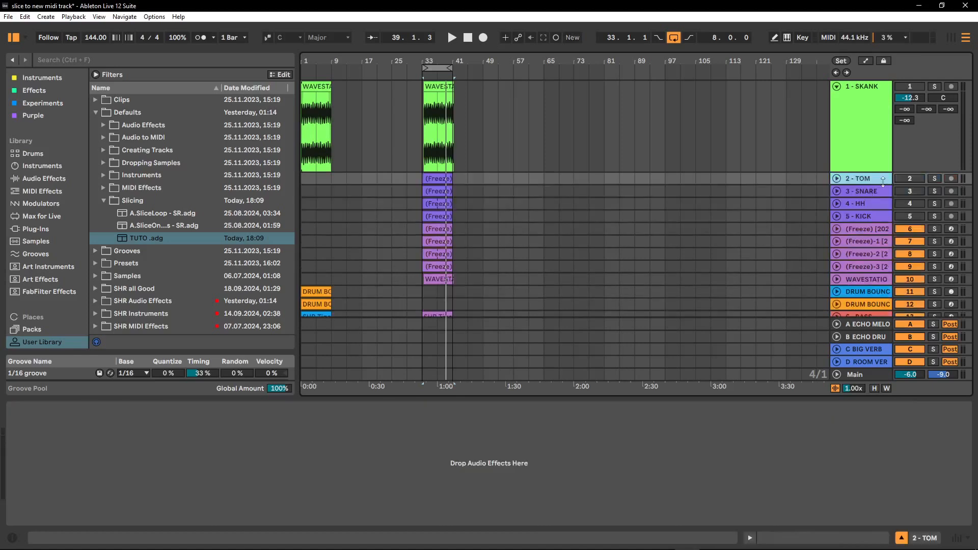
{"action": "left_click", "coordinate": [837, 88]}
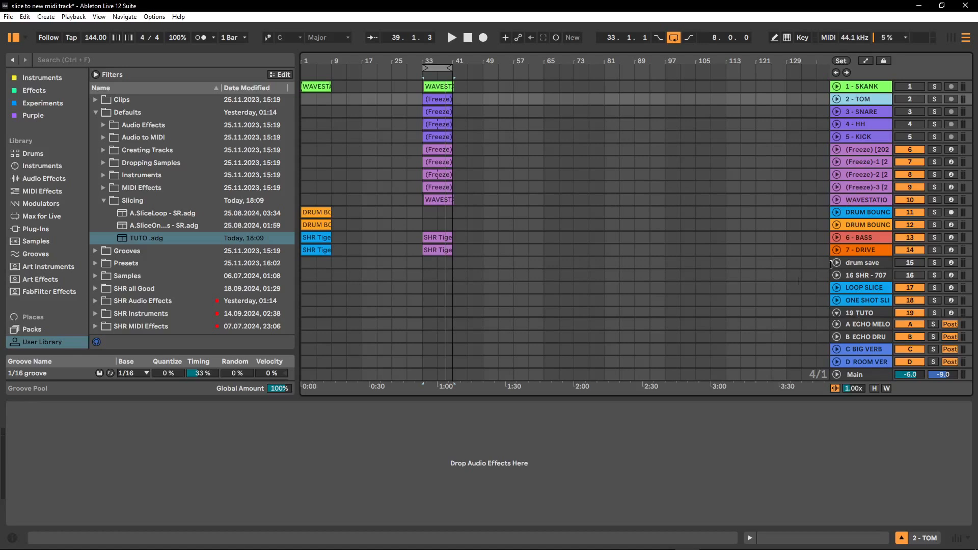
Move the TUTO .adg preset in the Slicing defaults folder to the trash.
{"action": "right_click", "coordinate": [145, 239]}
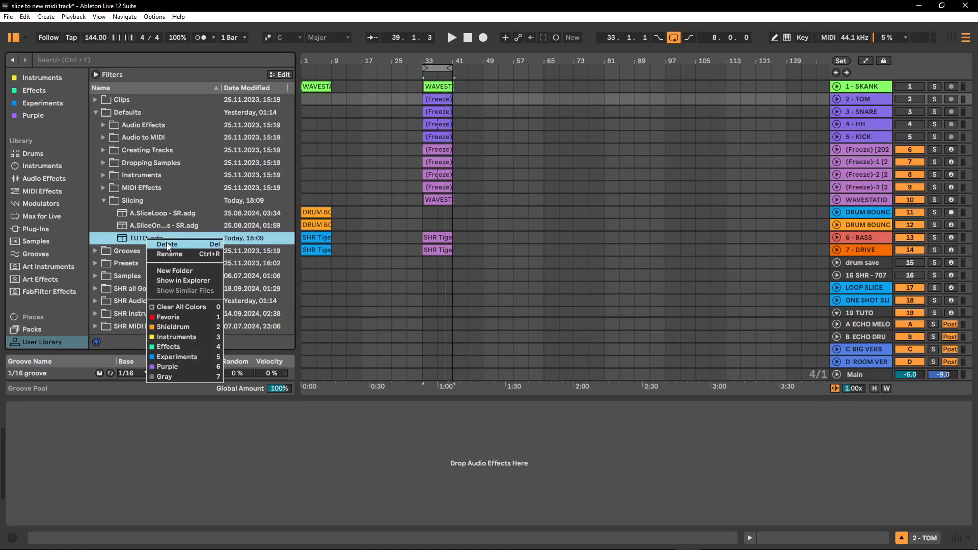
{"action": "left_click", "coordinate": [168, 245]}
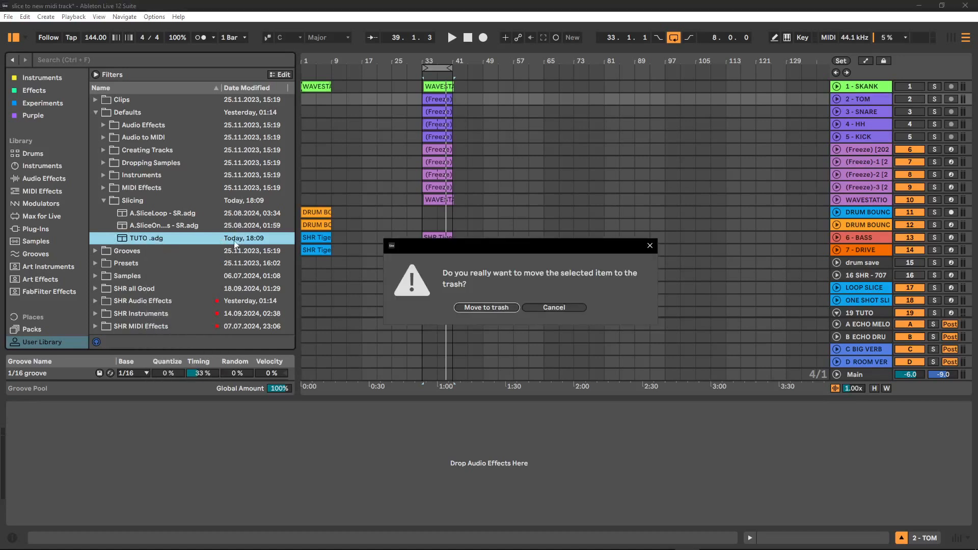
{"action": "left_click", "coordinate": [488, 306]}
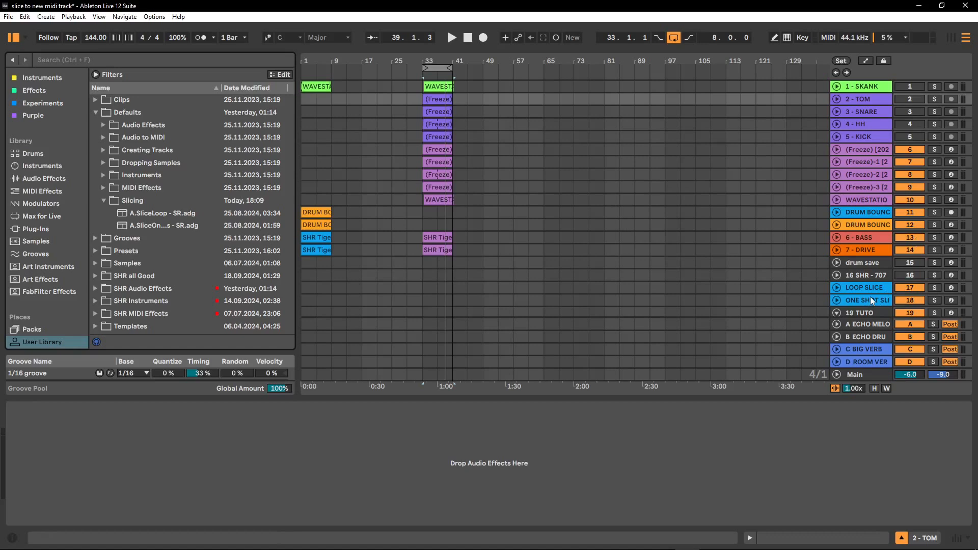
Solo the sliced DRUM BOUNCE track and widen the track headers until the full track names fit.
{"action": "scroll", "coordinate": [854, 194], "scroll_direction": "down", "scroll_amount": 3}
{"action": "scroll", "coordinate": [855, 180], "scroll_direction": "up", "scroll_amount": 3}
{"action": "left_click", "coordinate": [876, 212]}
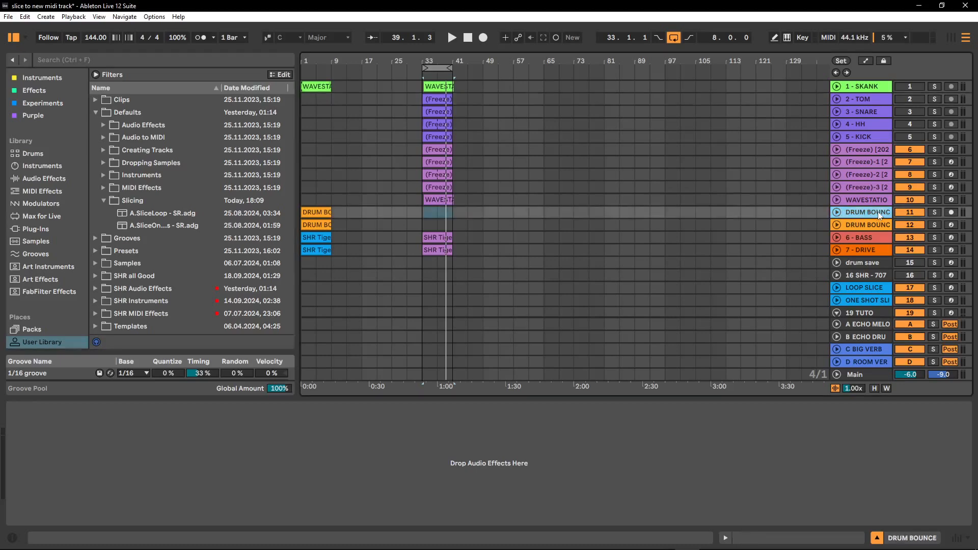
{"action": "left_click_drag", "start_coordinate": [311, 61], "coordinate": [310, 138]}
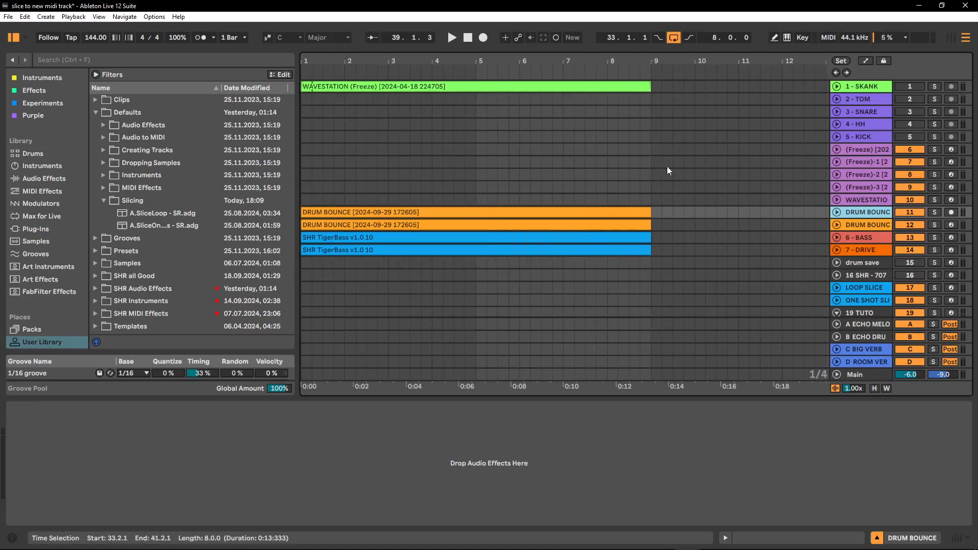
{"action": "left_click", "coordinate": [934, 212]}
{"action": "double_click", "coordinate": [877, 211]}
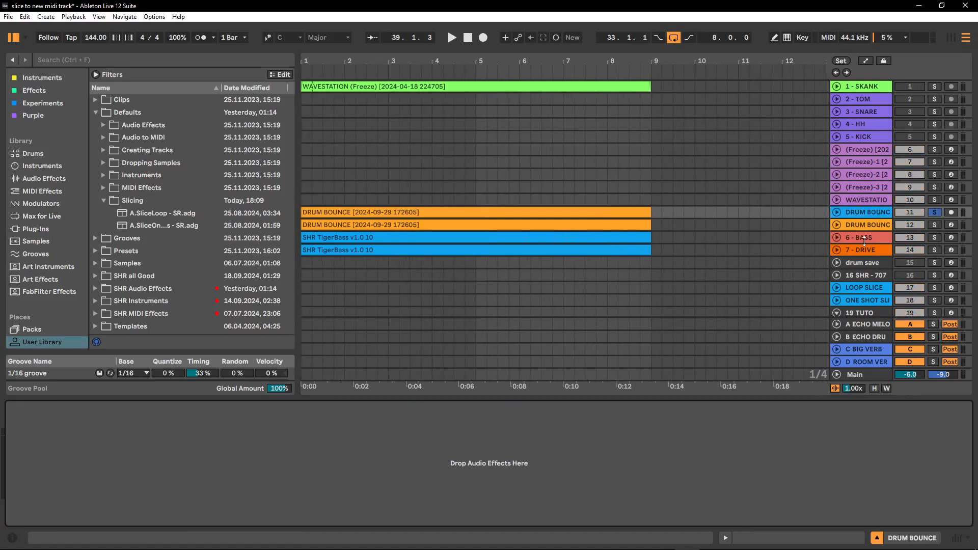
{"action": "left_click", "coordinate": [869, 227]}
{"action": "left_click", "coordinate": [934, 225]}
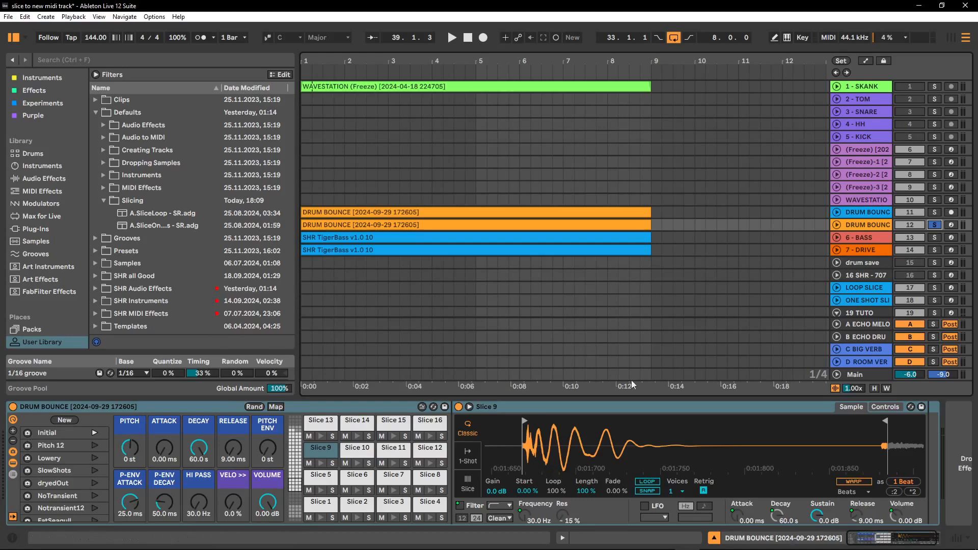
{"action": "left_click_drag", "start_coordinate": [829, 291], "coordinate": [737, 283]}
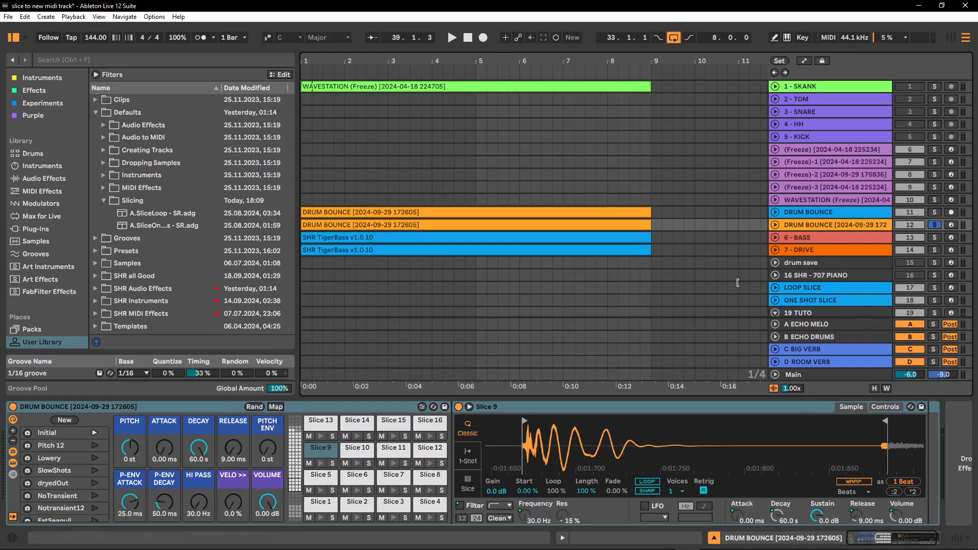
Examine the macros and stored variations of the slicing racks on the ONE SHOT SLICE and LOOP SLICE tracks.
{"action": "left_click", "coordinate": [842, 299]}
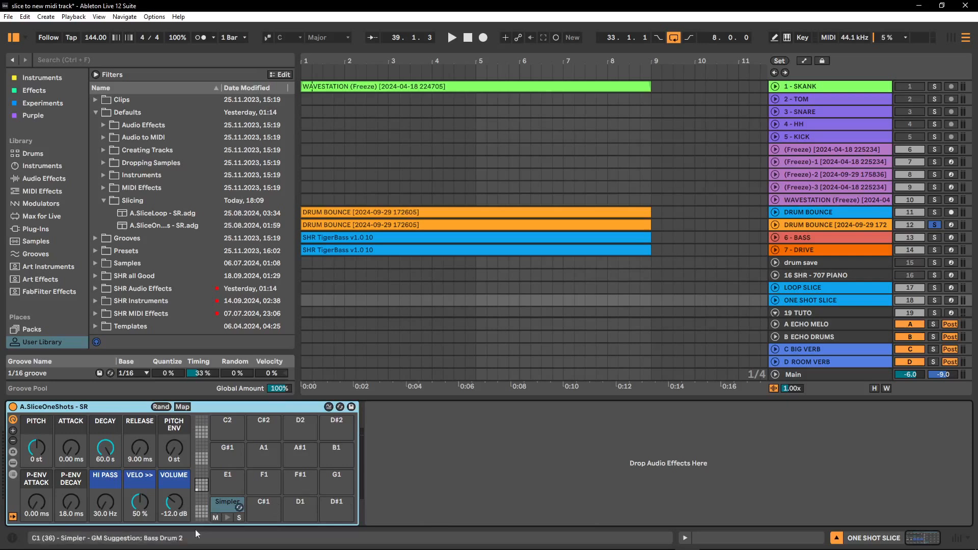
{"action": "left_click", "coordinate": [13, 452]}
{"action": "left_click", "coordinate": [13, 452]}
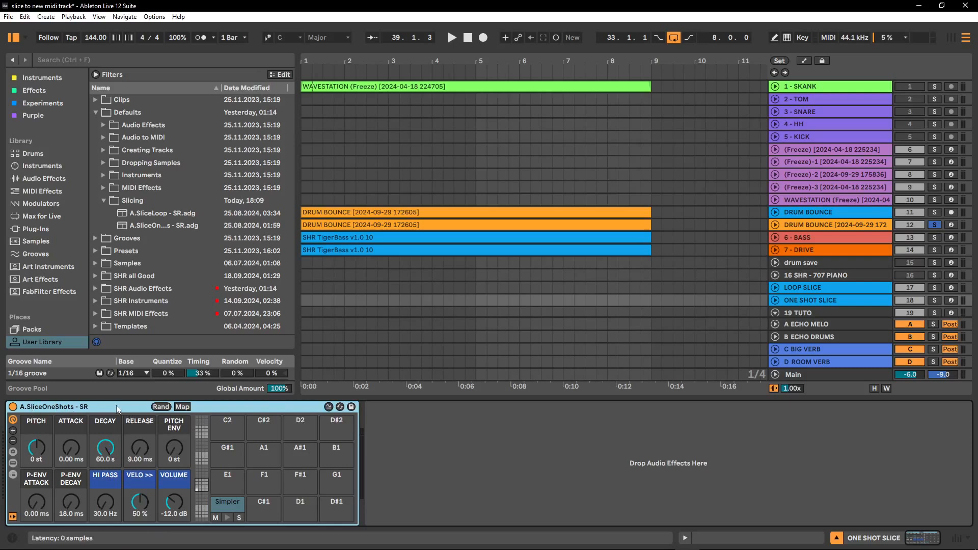
{"action": "left_click", "coordinate": [845, 290]}
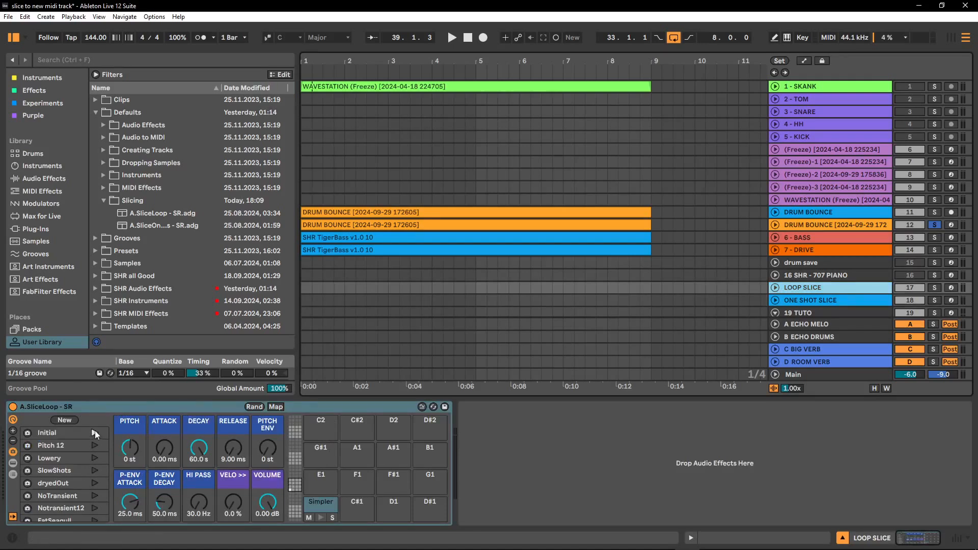
{"action": "scroll", "coordinate": [69, 458], "scroll_direction": "down", "scroll_amount": 6}
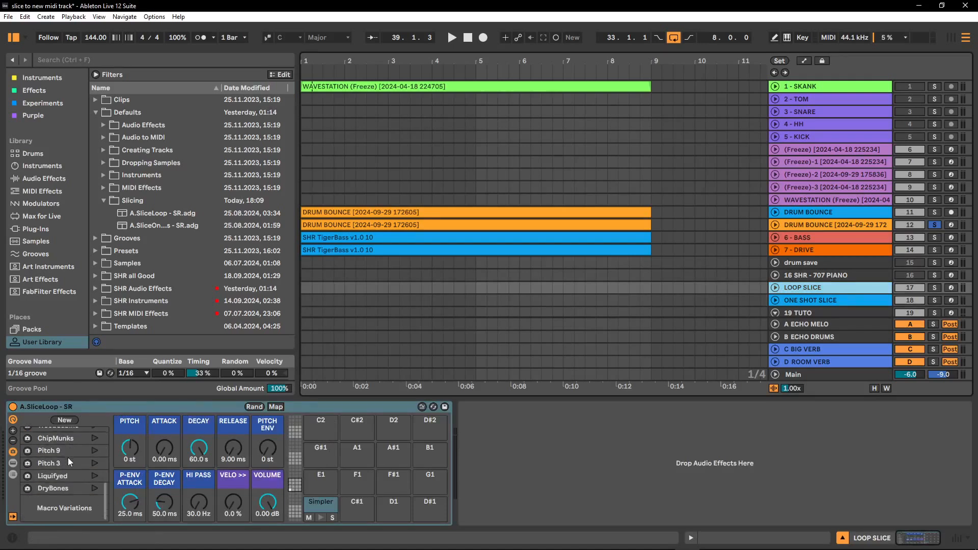
{"action": "scroll", "coordinate": [75, 496], "scroll_direction": "up", "scroll_amount": 6}
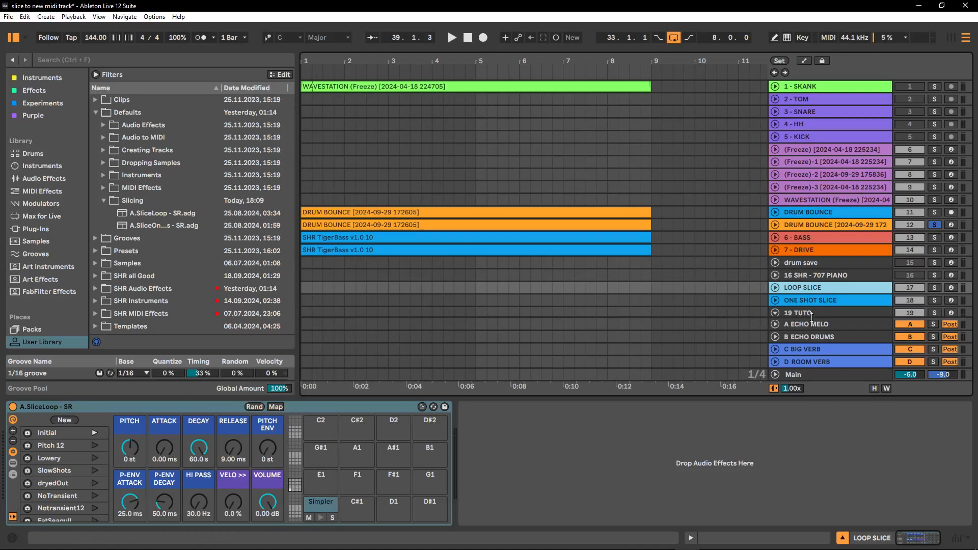
{"action": "left_click", "coordinate": [839, 301]}
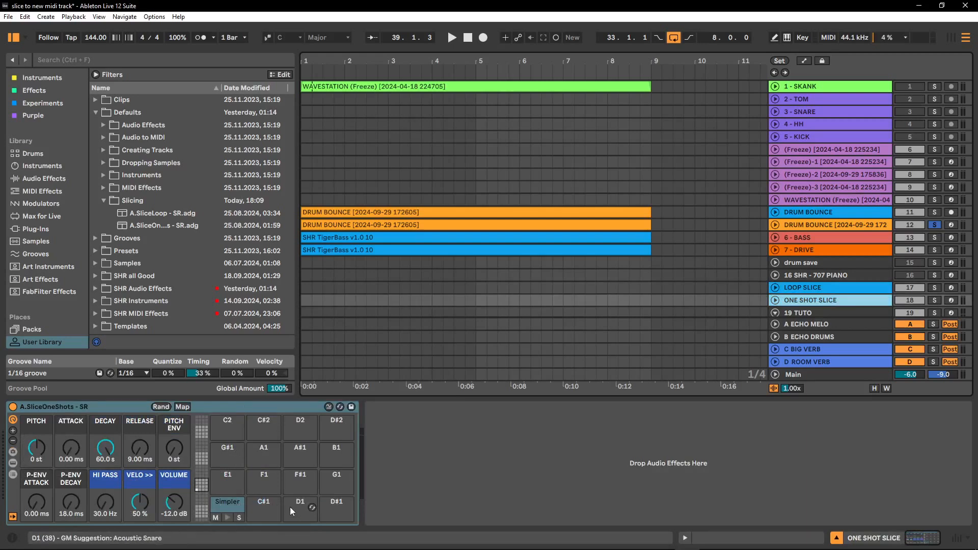
{"action": "left_click", "coordinate": [13, 452]}
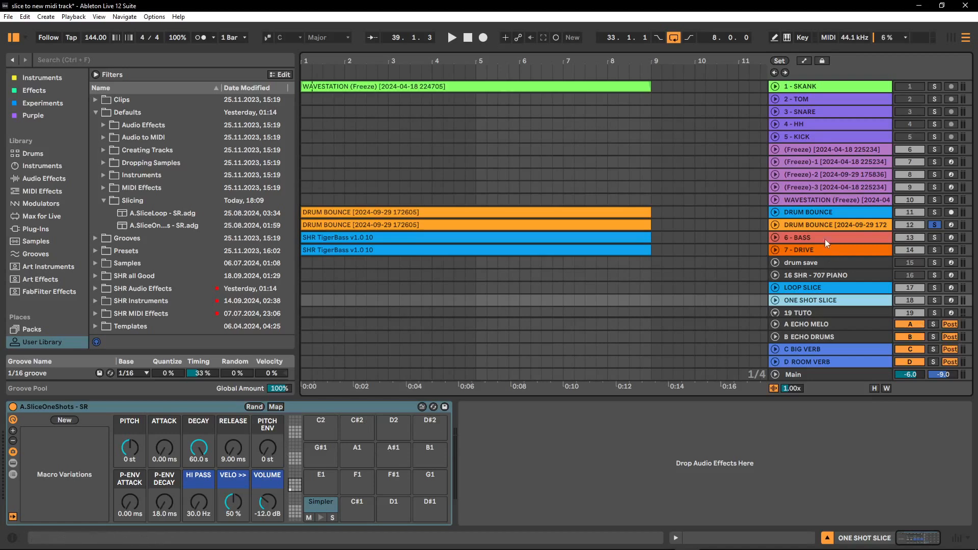
Play the sliced DRUM BOUNCE clip from bar 1 and set the arrangement loop to the clip's eight bars.
{"action": "left_click", "coordinate": [834, 225]}
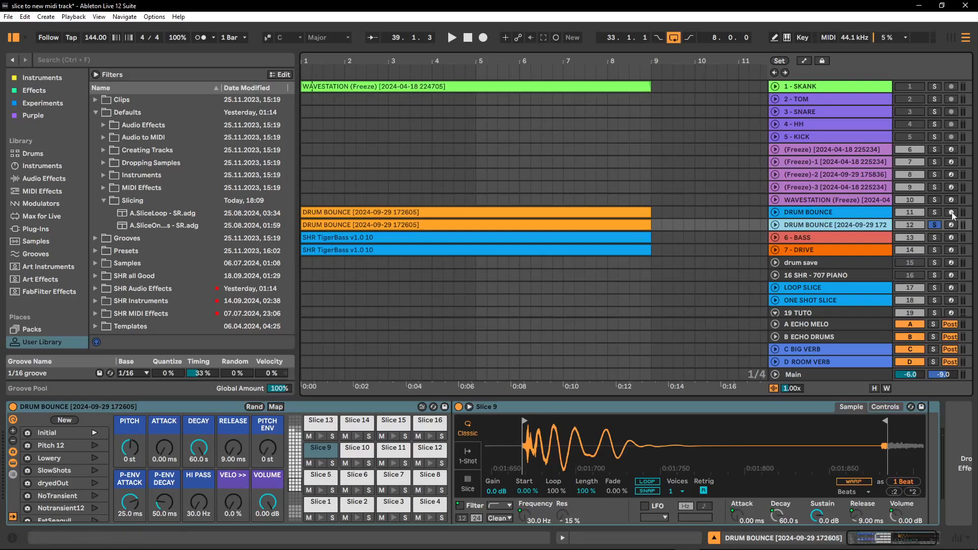
{"action": "key", "text": "space"}
{"action": "key", "text": "space"}
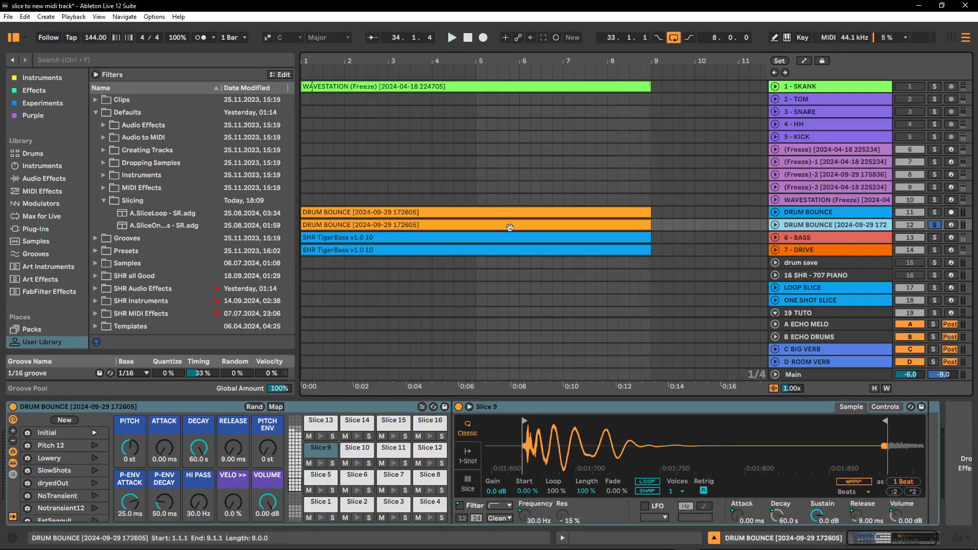
{"action": "left_click", "coordinate": [358, 226]}
{"action": "key", "text": "space"}
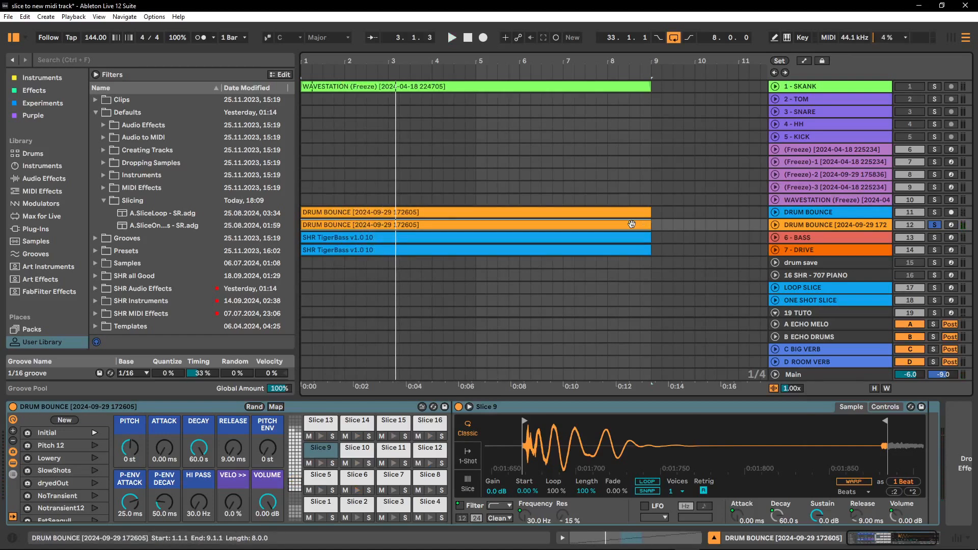
{"action": "key", "text": "ctrl+l"}
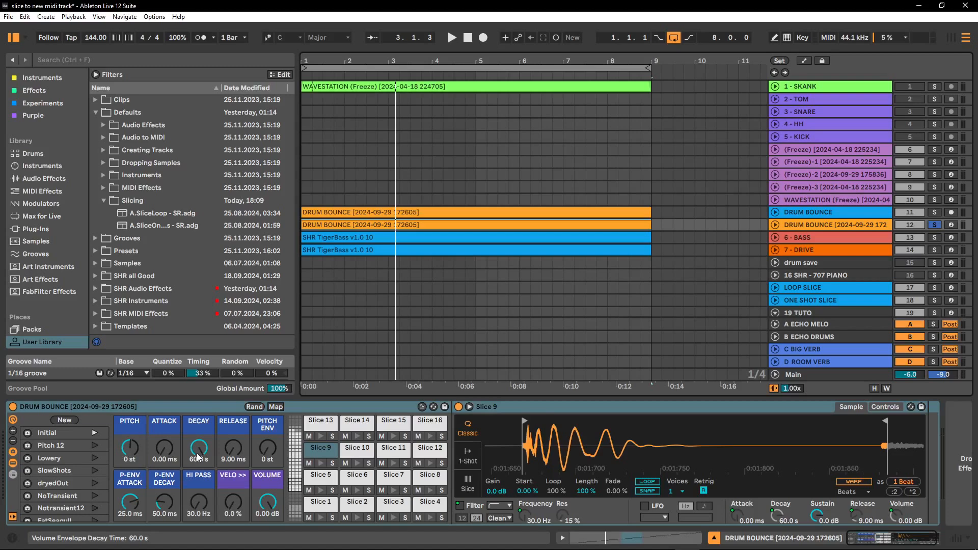
Set the volume envelope Sustain of Slice 1 to -inf dB and copy the value to all sibling slices.
{"action": "left_click", "coordinate": [321, 507]}
{"action": "left_click_drag", "start_coordinate": [839, 521], "coordinate": [839, 549]}
{"action": "right_click", "coordinate": [819, 519]}
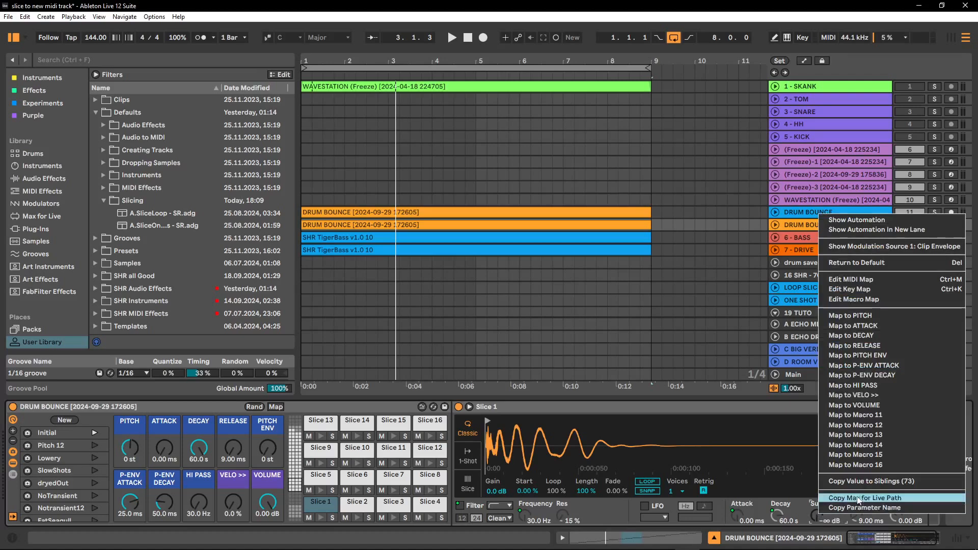
{"action": "left_click", "coordinate": [896, 485]}
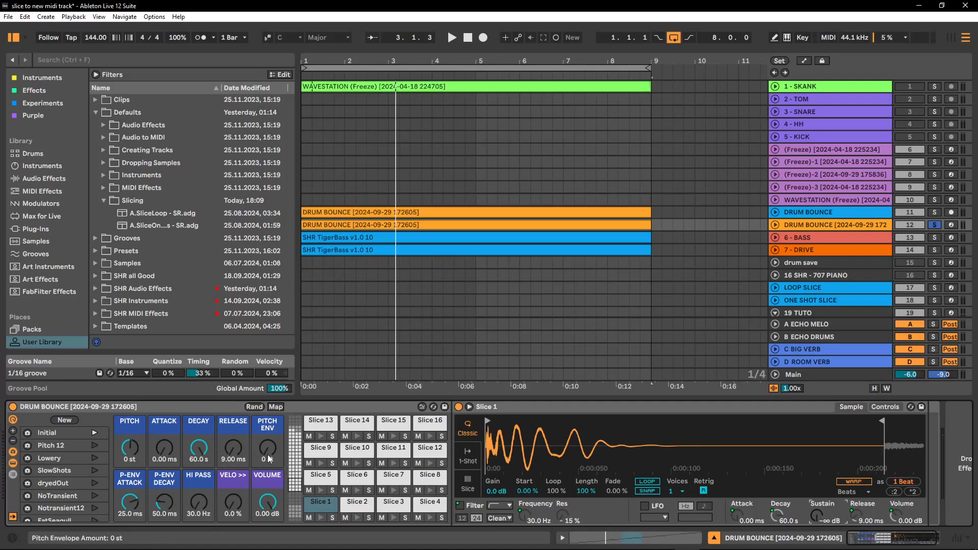
Inspect the pitch envelope in Slice 1's Simpler controls and return to its sample display.
{"action": "left_click", "coordinate": [886, 406]}
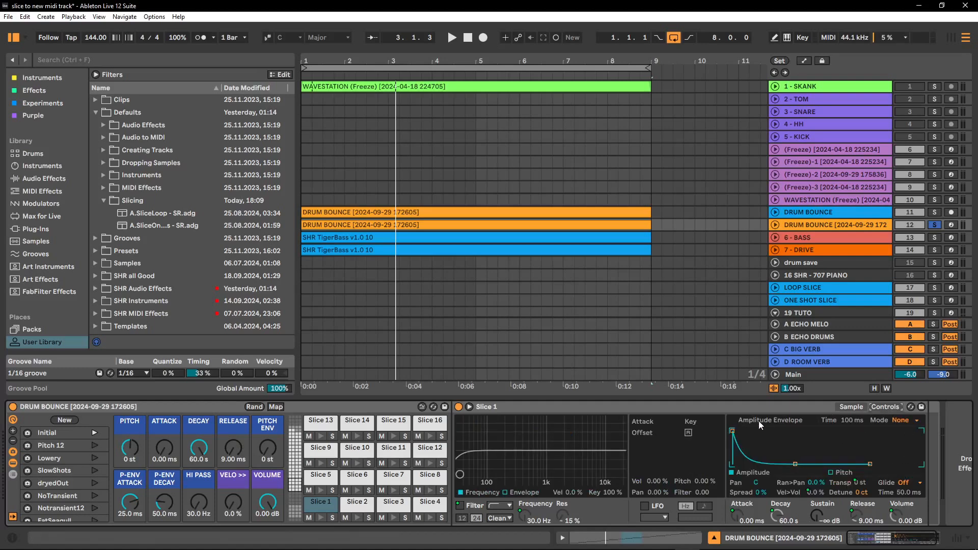
{"action": "left_click", "coordinate": [830, 473]}
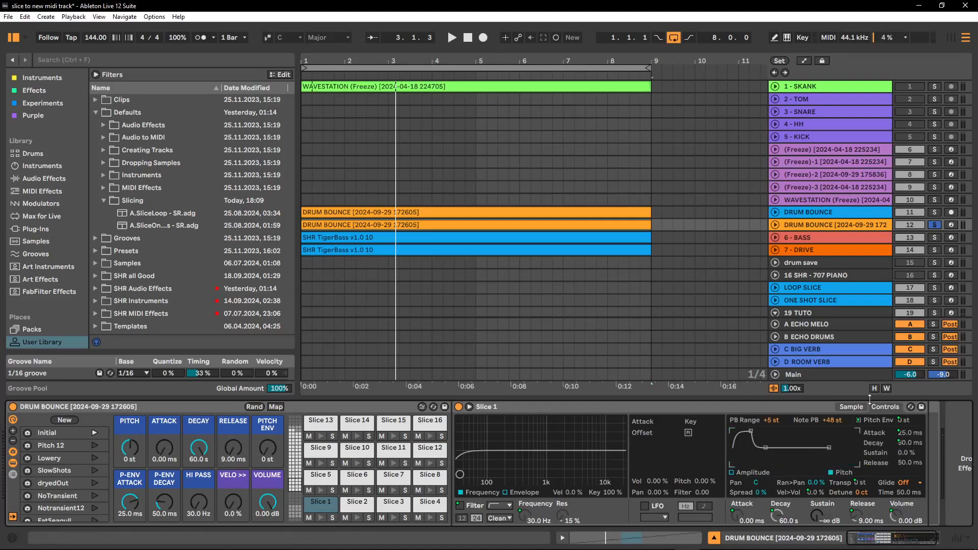
{"action": "left_click", "coordinate": [854, 408]}
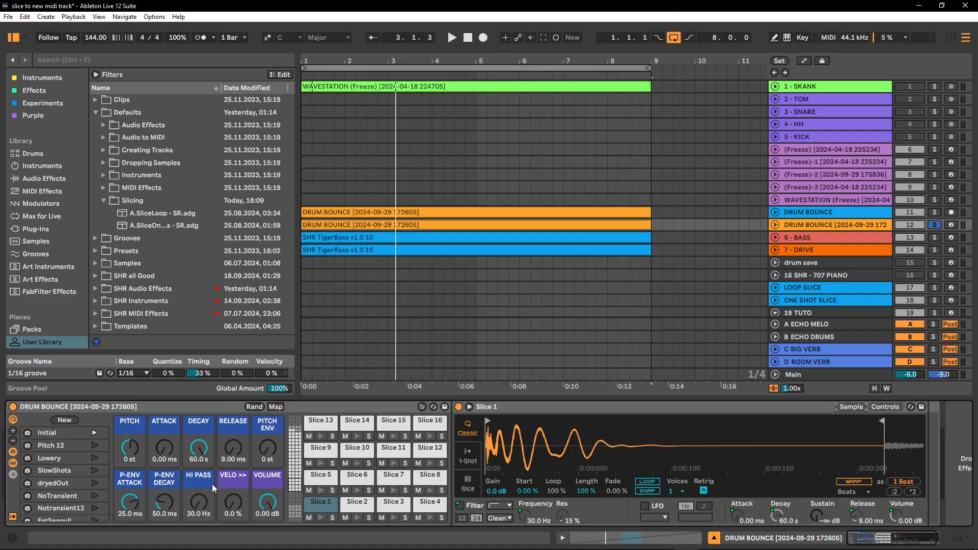
Try raising the rack's HI PASS macro and undo the change.
{"action": "left_click_drag", "start_coordinate": [198, 501], "coordinate": [197, 459]}
{"action": "key", "text": "ctrl+z"}
{"action": "left_click", "coordinate": [235, 507]}
Unfold both DRUM BOUNCE tracks and increase the height of the audio one.
{"action": "left_click", "coordinate": [775, 225]}
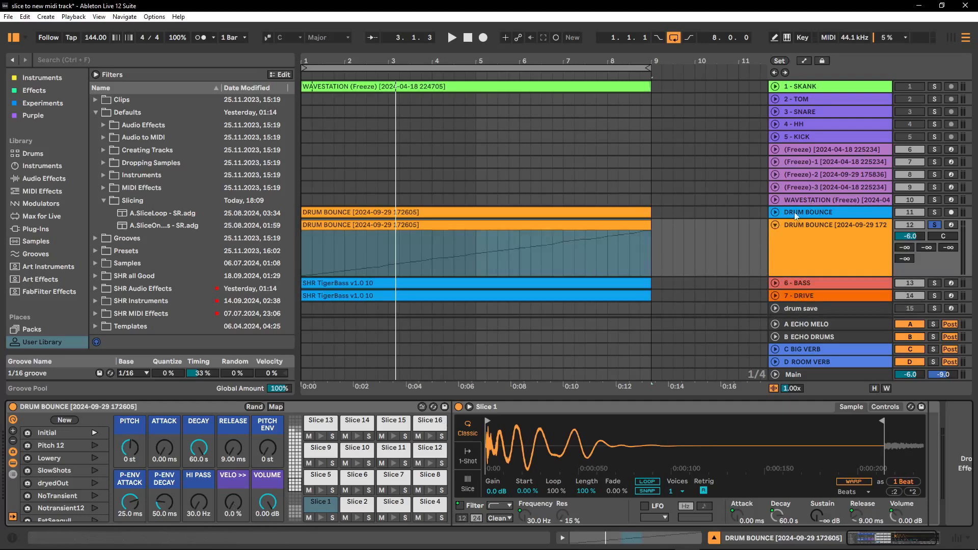
{"action": "left_click", "coordinate": [774, 212]}
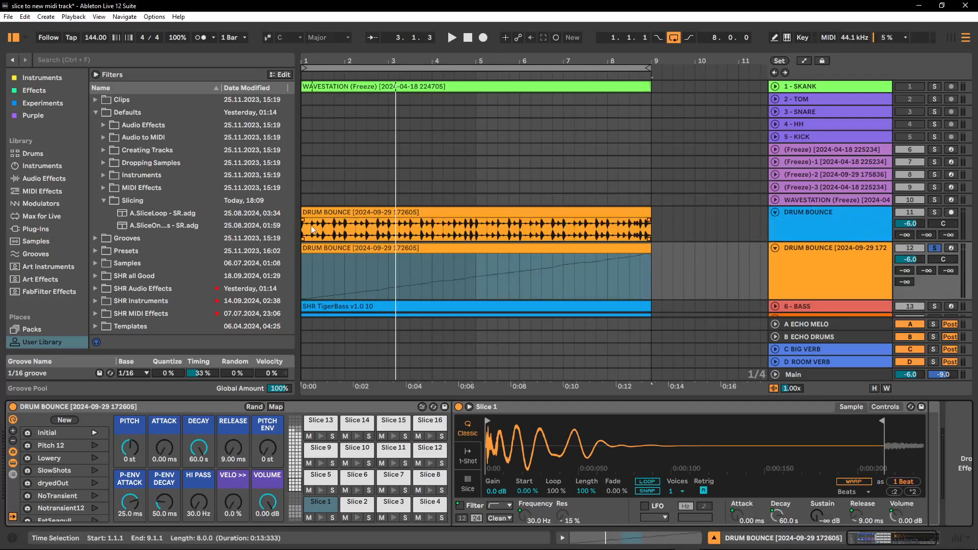
{"action": "left_click", "coordinate": [848, 238]}
{"action": "left_click_drag", "start_coordinate": [851, 243], "coordinate": [846, 294]}
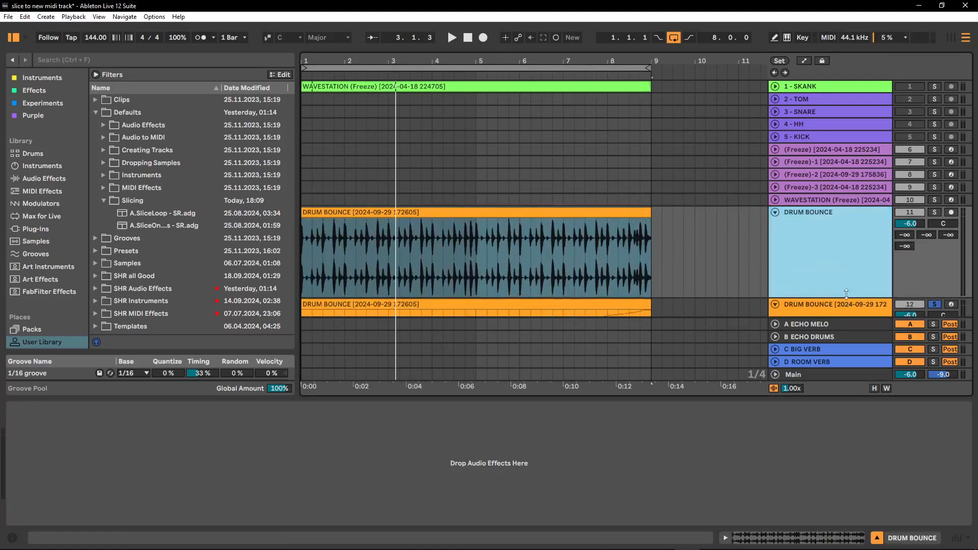
Inspect the drum hit at 2.4.3 in the DRUM BOUNCE audio, selecting 2.4.3 to 2.4.4 and its tail up to 3.1.1.
{"action": "left_click_drag", "start_coordinate": [379, 63], "coordinate": [428, 168]}
{"action": "left_click_drag", "start_coordinate": [392, 254], "coordinate": [514, 251]}
{"action": "left_click_drag", "start_coordinate": [514, 251], "coordinate": [582, 252]}
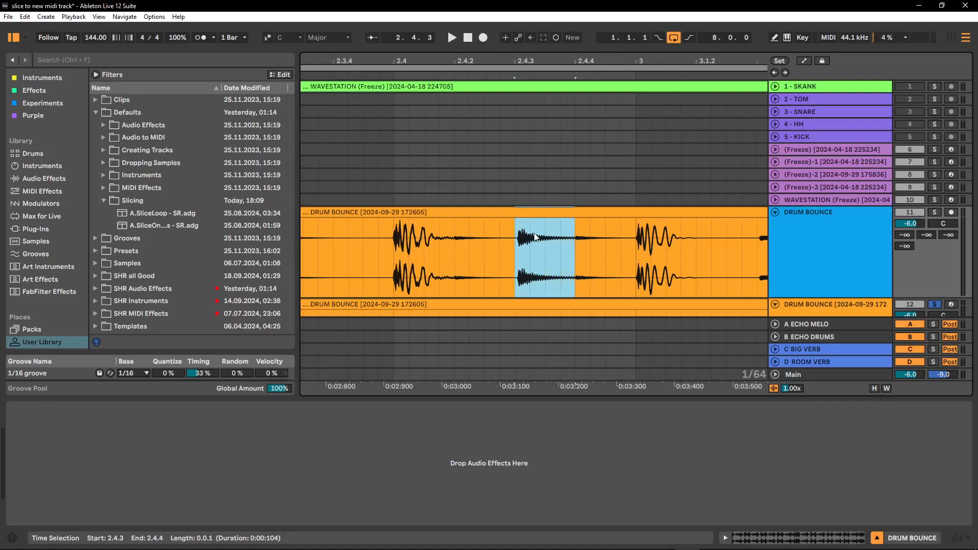
{"action": "left_click_drag", "start_coordinate": [575, 261], "coordinate": [636, 255]}
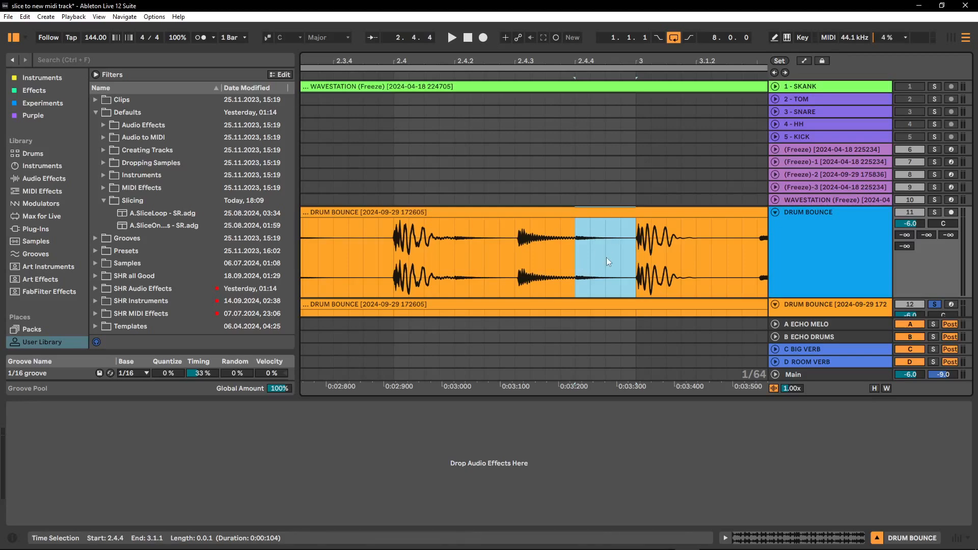
{"action": "left_click", "coordinate": [842, 237]}
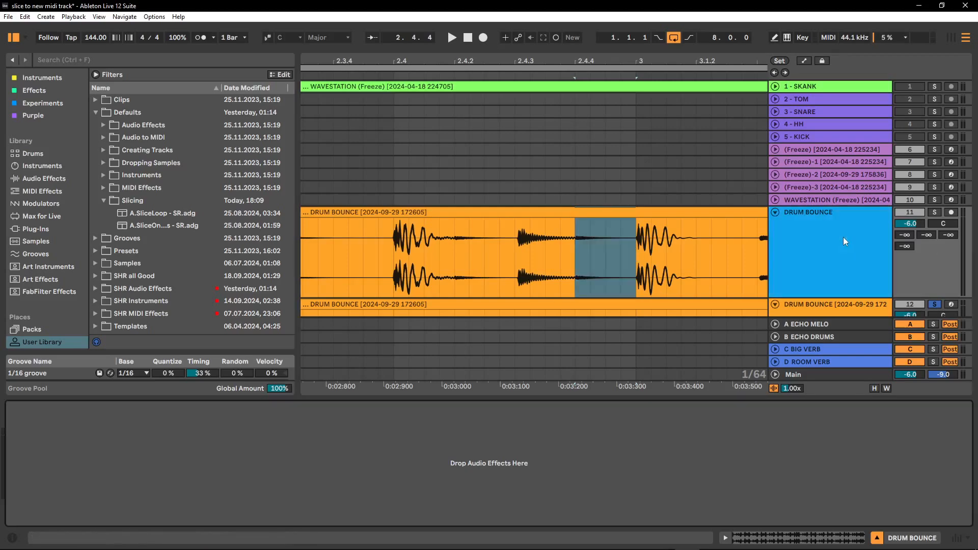
Show the Simpler controls of Slice 1 on the sliced DRUM BOUNCE MIDI track beside the rack's VELO macro.
{"action": "left_click", "coordinate": [838, 306]}
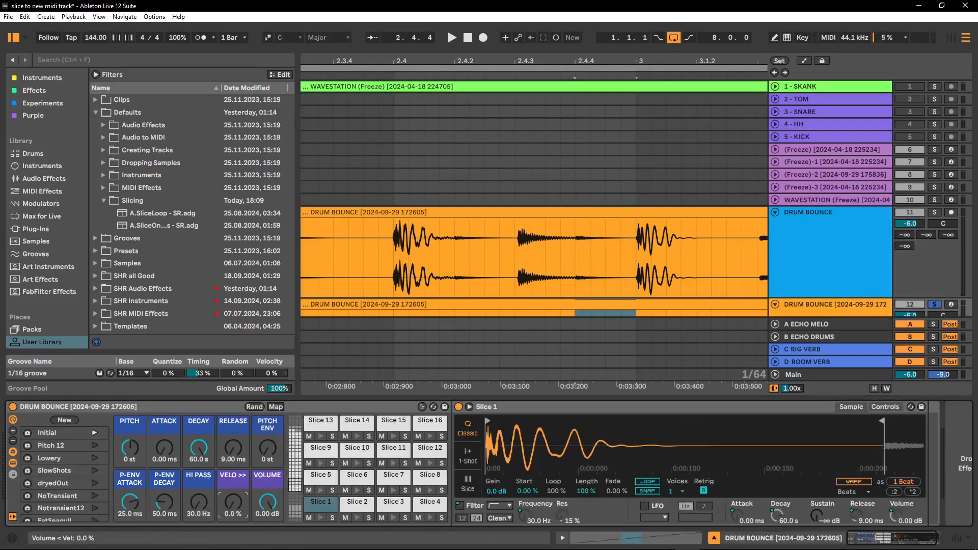
{"action": "left_click_drag", "start_coordinate": [236, 511], "coordinate": [238, 540]}
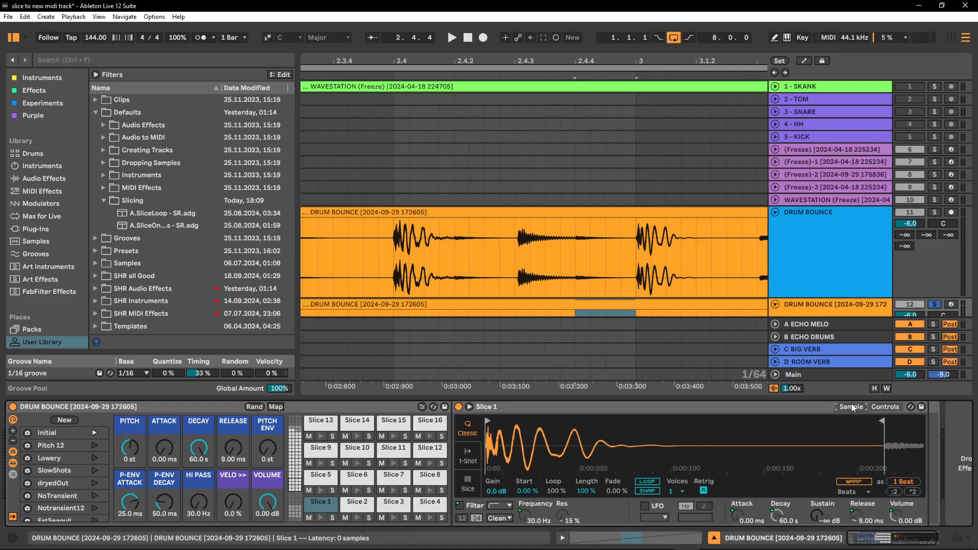
{"action": "left_click", "coordinate": [889, 405]}
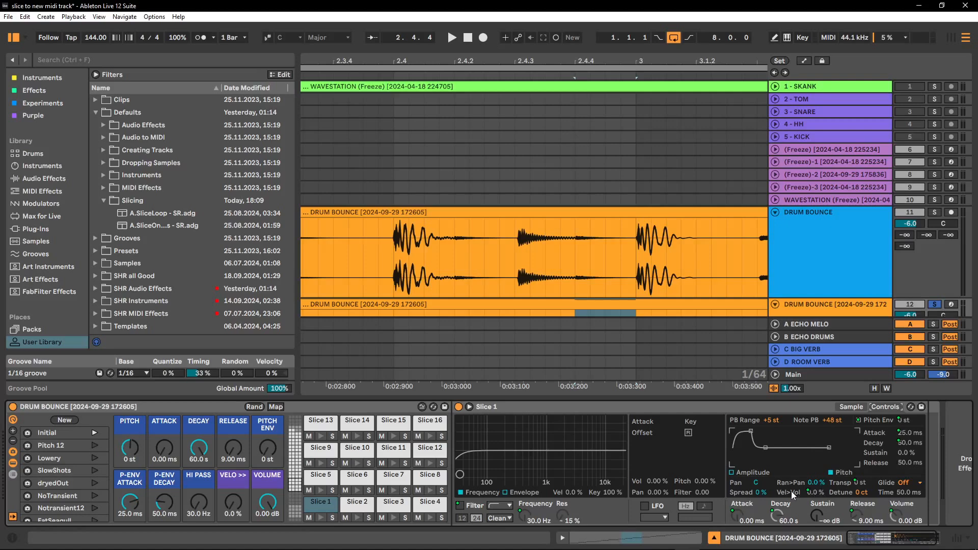
Try sweeping the rack's VELO macro, ending at 67 %, and reset VELO and VOLUME to their defaults.
{"action": "left_click_drag", "start_coordinate": [233, 503], "coordinate": [233, 427]}
{"action": "left_click_drag", "start_coordinate": [234, 427], "coordinate": [233, 510]}
{"action": "left_click_drag", "start_coordinate": [236, 510], "coordinate": [235, 478]}
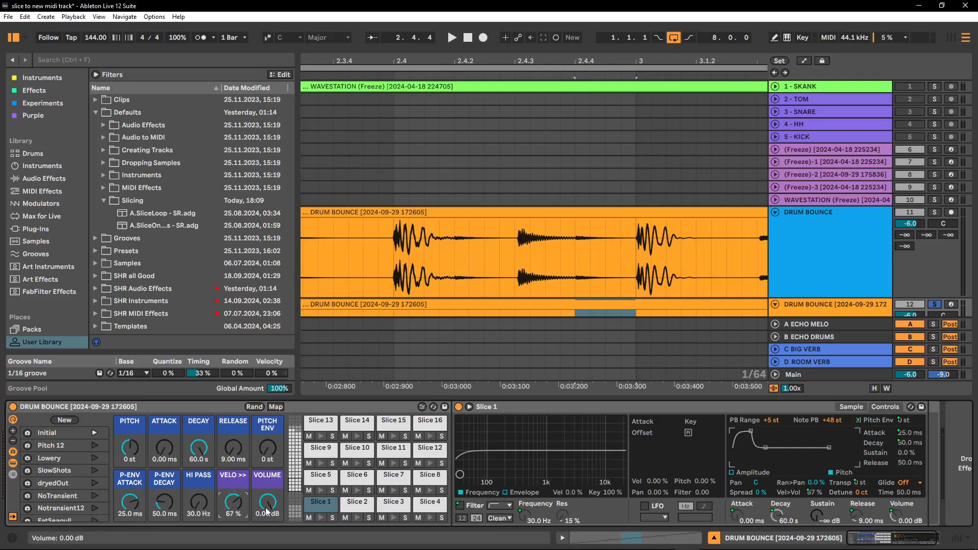
{"action": "left_click_drag", "start_coordinate": [233, 503], "coordinate": [234, 503]}
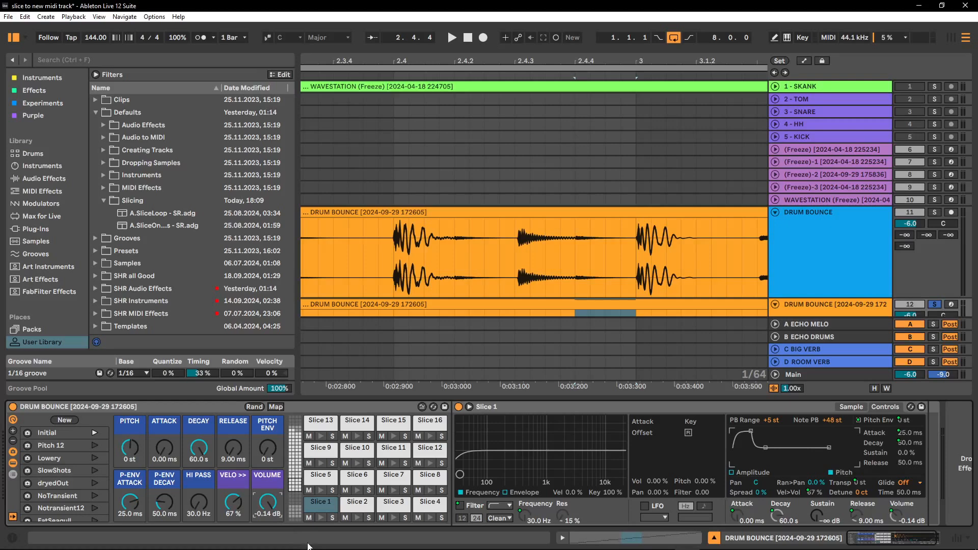
{"action": "double_click", "coordinate": [269, 506]}
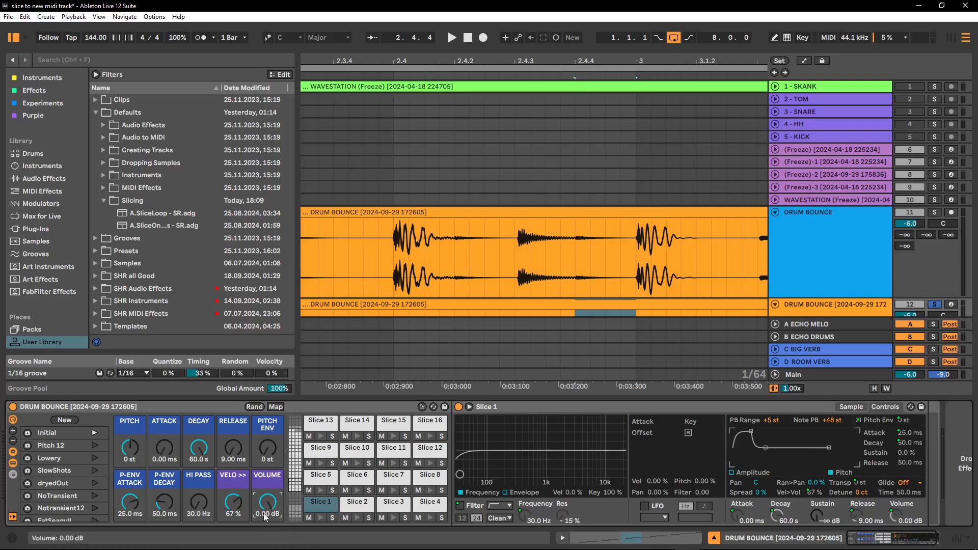
{"action": "double_click", "coordinate": [232, 502]}
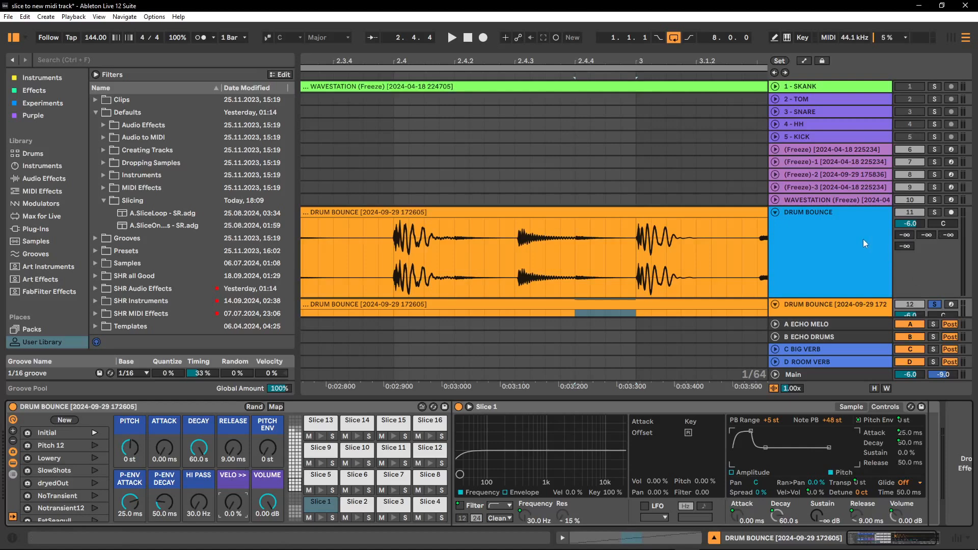
Audition the sliced loop with the ATTACK macro raised to 120 ms, and bring ATTACK back down to 0.11 ms.
{"action": "scroll", "coordinate": [863, 239], "scroll_direction": "down", "scroll_amount": 5}
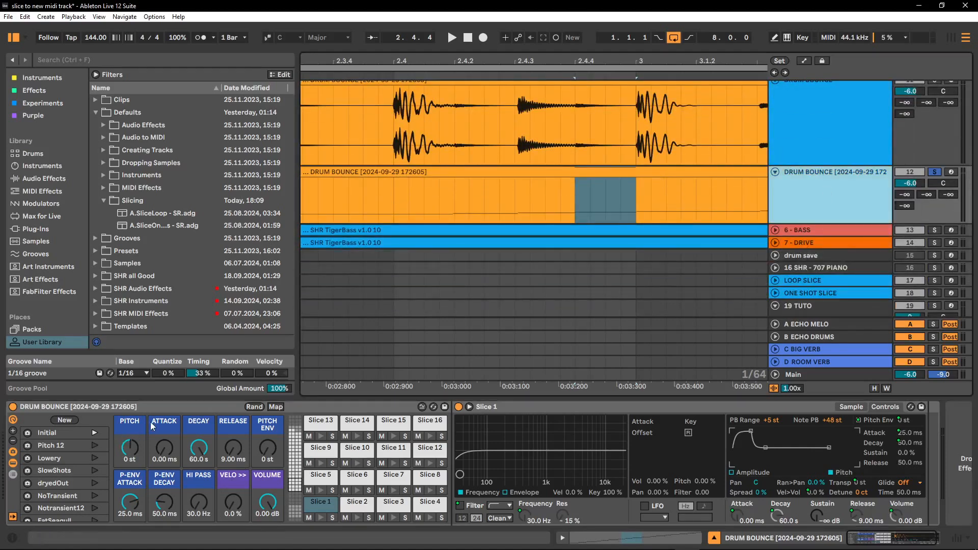
{"action": "key", "text": "space"}
{"action": "mouse_move", "coordinate": [129, 453]}
{"action": "left_mouse_down"}
{"action": "mouse_move", "coordinate": [130, 435]}
{"action": "mouse_move", "coordinate": [129, 470]}
{"action": "mouse_move", "coordinate": [131, 455]}
{"action": "left_mouse_up"}
{"action": "left_click_drag", "start_coordinate": [198, 449], "coordinate": [199, 411]}
{"action": "left_click_drag", "start_coordinate": [174, 454], "coordinate": [173, 440]}
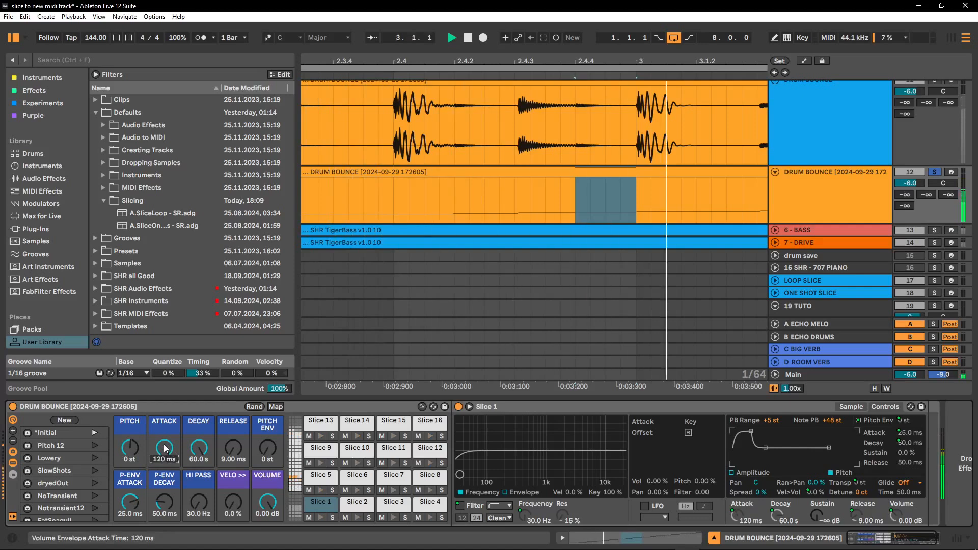
{"action": "key", "text": "space"}
{"action": "left_click_drag", "start_coordinate": [165, 446], "coordinate": [165, 494]}
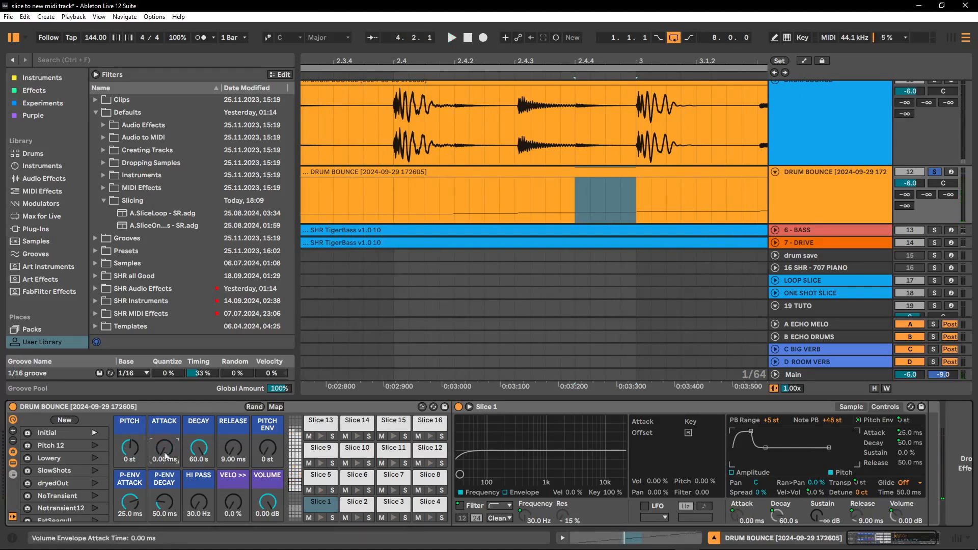
{"action": "left_click_drag", "start_coordinate": [164, 449], "coordinate": [165, 447]}
Audition the sliced loop with the DECAY macro shortened to 160 ms, and return DECAY to 60.0 s.
{"action": "left_click_drag", "start_coordinate": [565, 56], "coordinate": [564, 43]}
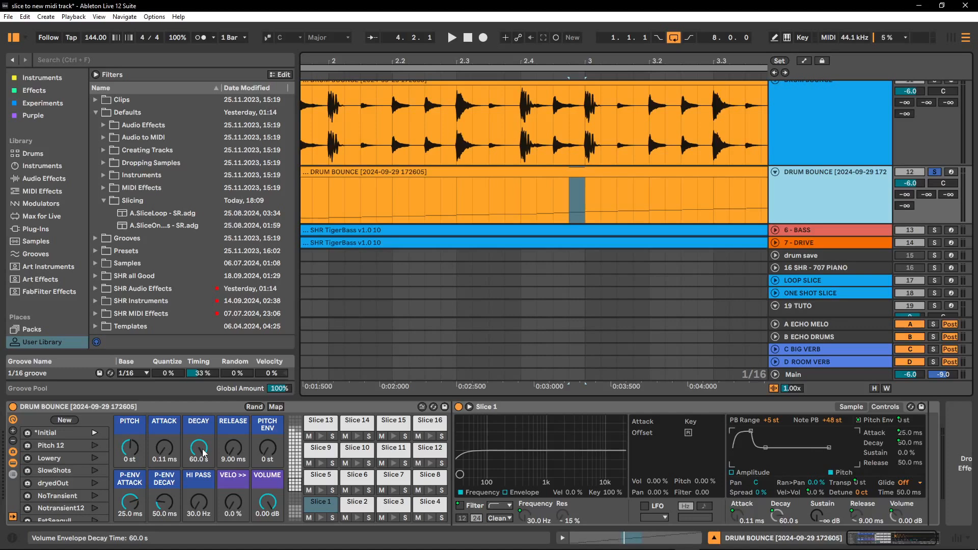
{"action": "left_click_drag", "start_coordinate": [236, 452], "coordinate": [199, 507]}
{"action": "key", "text": "space"}
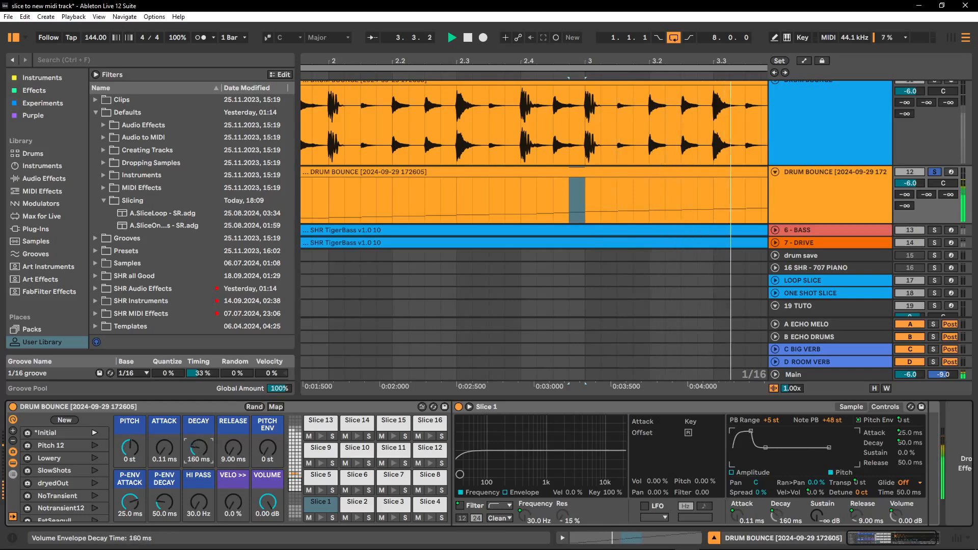
{"action": "left_click_drag", "start_coordinate": [233, 452], "coordinate": [234, 529]}
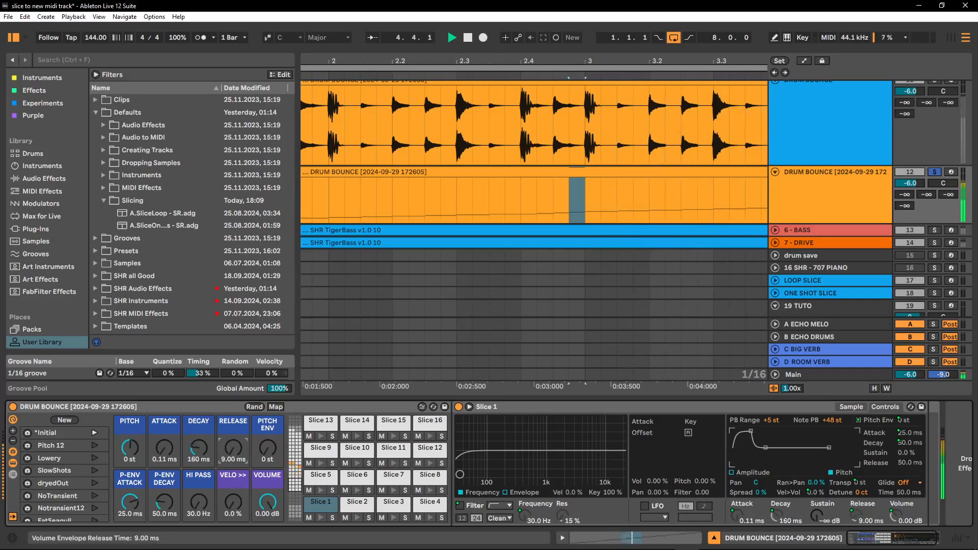
{"action": "left_click_drag", "start_coordinate": [199, 451], "coordinate": [200, 408]}
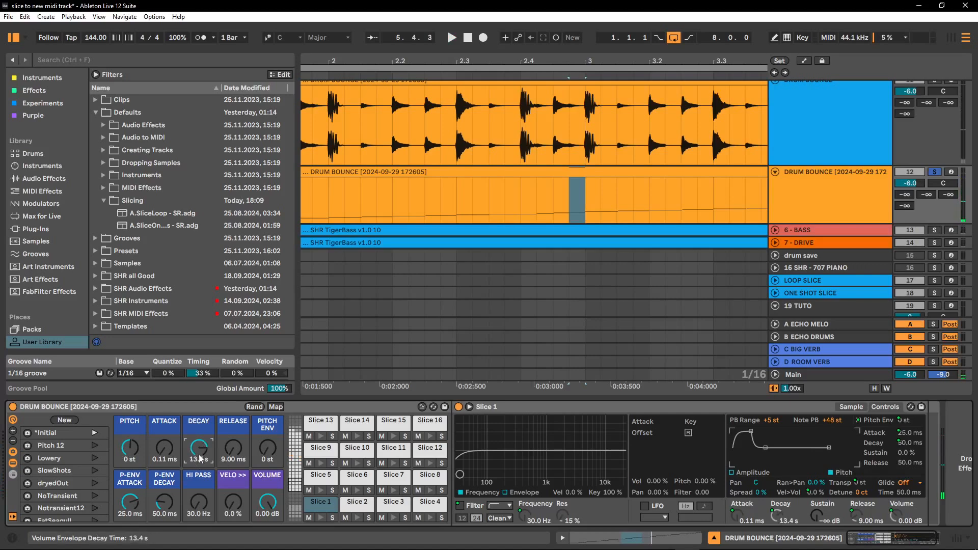
{"action": "left_click_drag", "start_coordinate": [203, 452], "coordinate": [203, 426]}
Shape the slices' pitch envelope during playback with PITCH ENV +12 st, P-ENV ATTACK 0.00 ms and P-ENV DECAY 18.0 ms.
{"action": "key", "text": "space"}
{"action": "left_click_drag", "start_coordinate": [268, 451], "coordinate": [268, 435]}
{"action": "left_click_drag", "start_coordinate": [164, 503], "coordinate": [164, 510]}
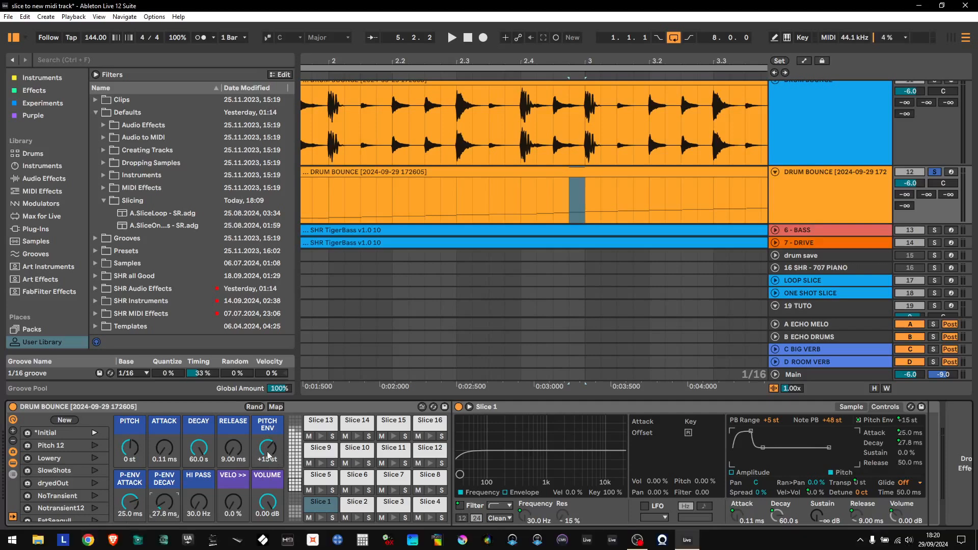
{"action": "scroll", "coordinate": [265, 463], "scroll_direction": "down", "scroll_amount": 3}
{"action": "key", "text": "space"}
{"action": "left_click_drag", "start_coordinate": [130, 502], "coordinate": [165, 515]}
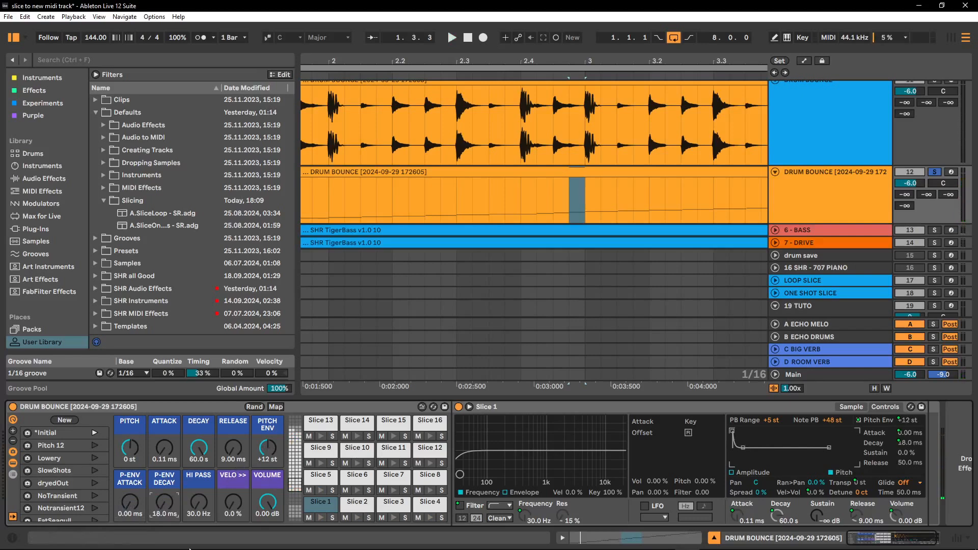
{"action": "key", "text": "space"}
{"action": "mouse_move", "coordinate": [198, 505]}
{"action": "left_mouse_down"}
{"action": "mouse_move", "coordinate": [199, 480]}
{"action": "mouse_move", "coordinate": [199, 506]}
{"action": "left_mouse_up"}
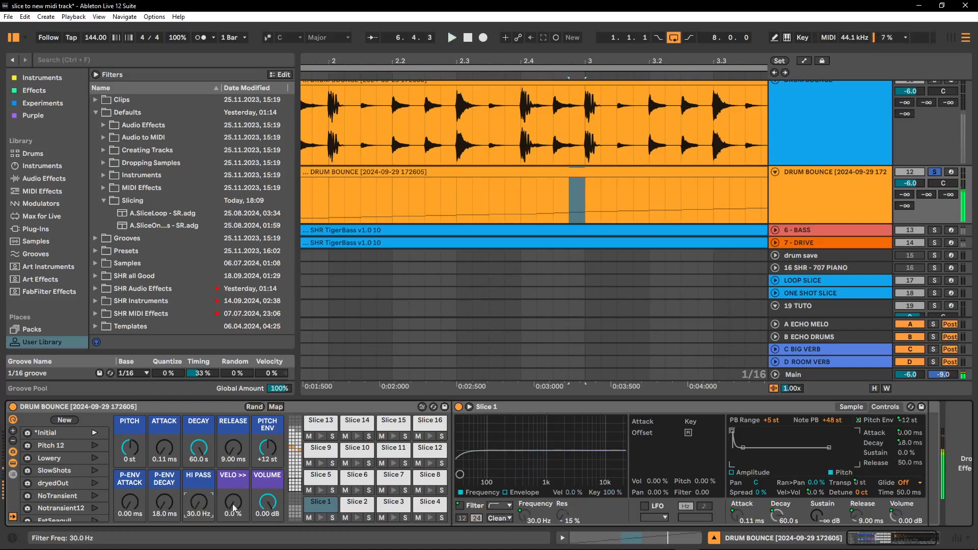
Set the rack's VOLUME macro to -9 dB and the VELO macro to 50 %.
{"action": "left_click", "coordinate": [268, 511]}
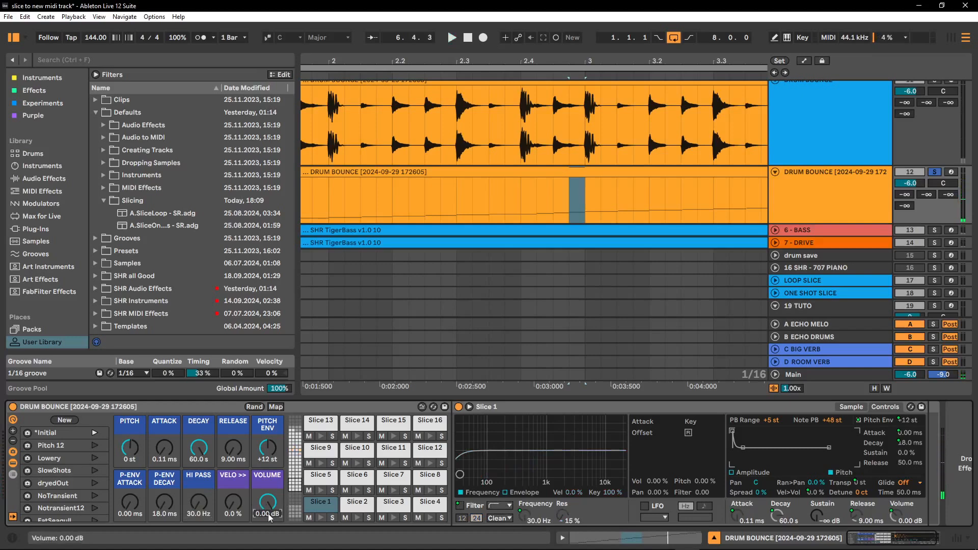
{"action": "type", "text": "-9"}
{"action": "key", "text": "Return"}
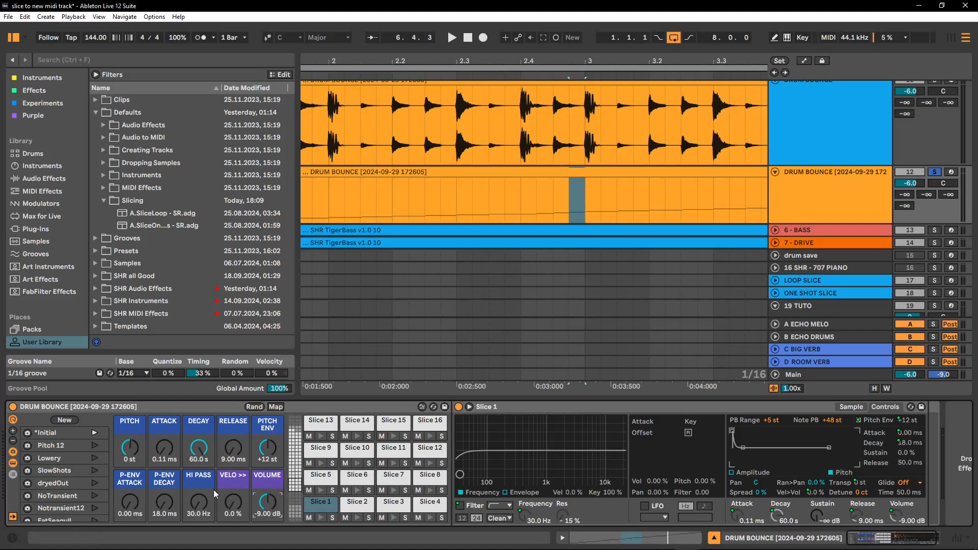
{"action": "left_click_drag", "start_coordinate": [236, 507], "coordinate": [236, 490]}
{"action": "type", "text": "50"}
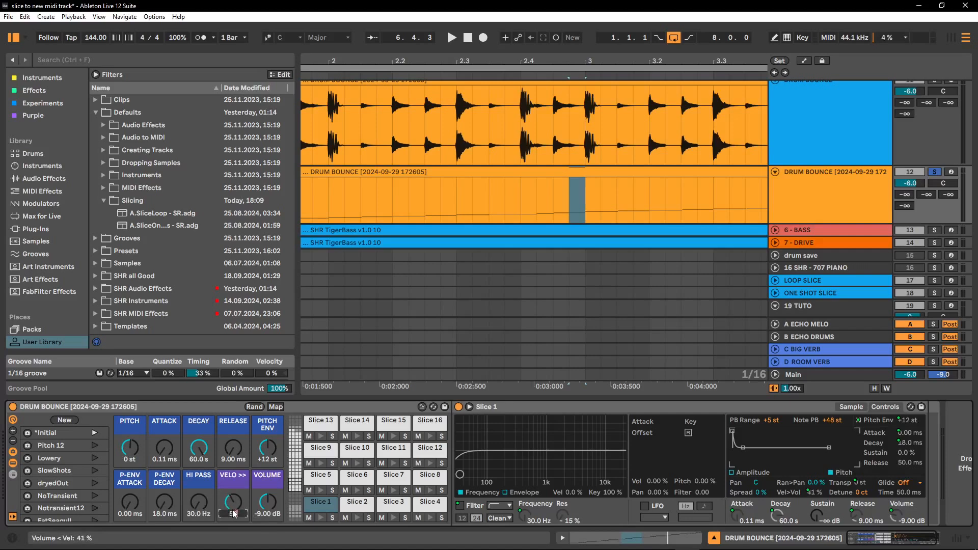
{"action": "key", "text": "Return"}
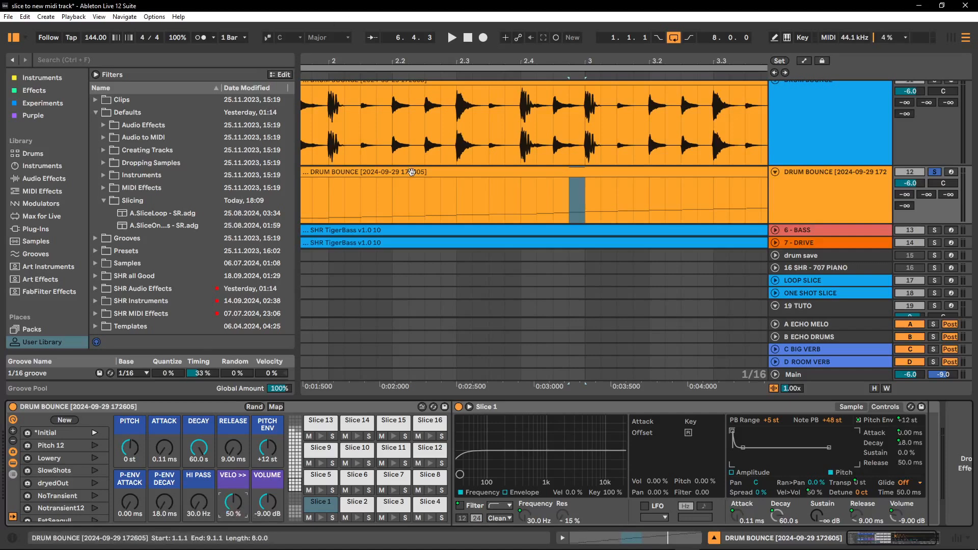
Open the DRUM BOUNCE MIDI clip's notes and enlarge both the clip editor and its velocity lane.
{"action": "double_click", "coordinate": [414, 171]}
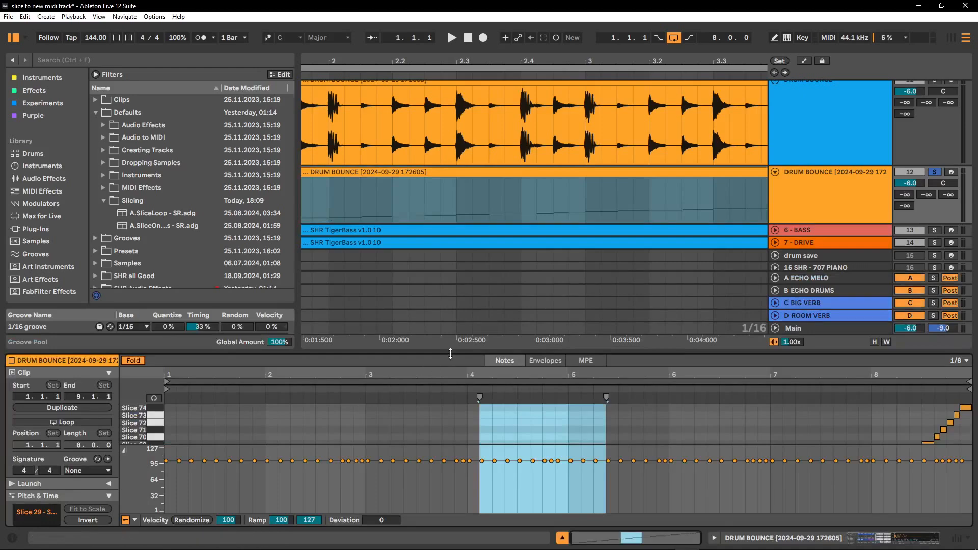
{"action": "left_click_drag", "start_coordinate": [450, 354], "coordinate": [451, 209]}
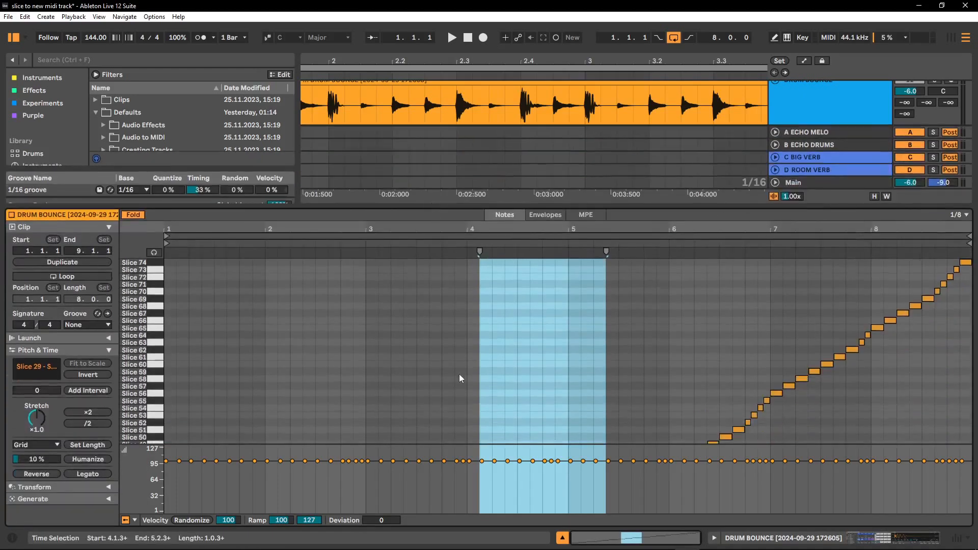
{"action": "left_click_drag", "start_coordinate": [437, 443], "coordinate": [433, 347]}
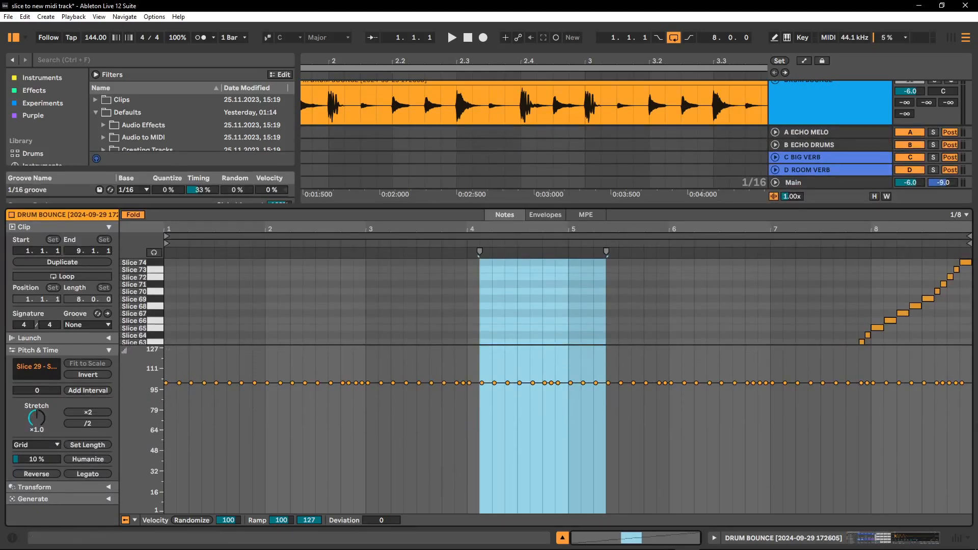
Try randomizing the velocities by 100, for the selected section and for all notes, audition the result and undo it.
{"action": "left_click", "coordinate": [192, 520]}
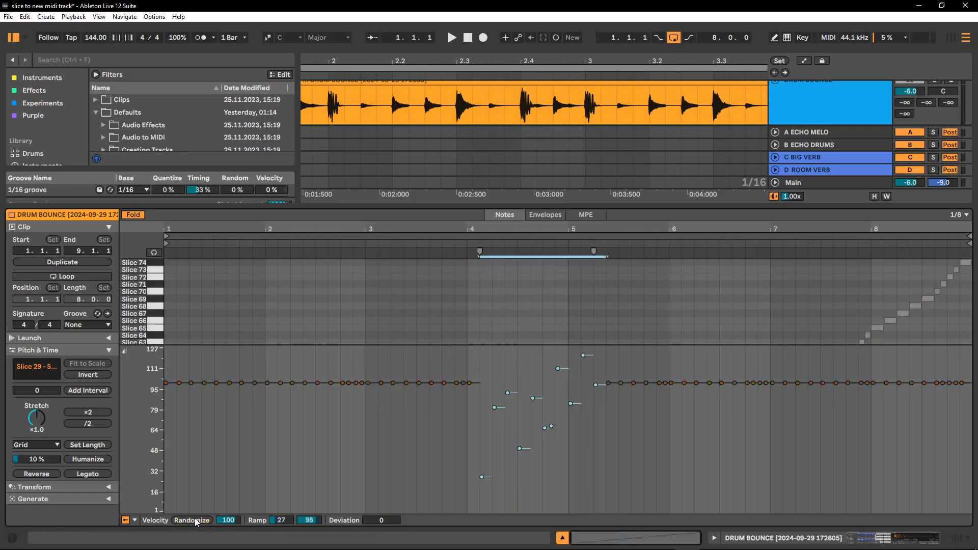
{"action": "key", "text": "ctrl+z"}
{"action": "left_click", "coordinate": [243, 453]}
{"action": "key", "text": "ctrl+a"}
{"action": "left_click", "coordinate": [194, 520]}
{"action": "key", "text": "space"}
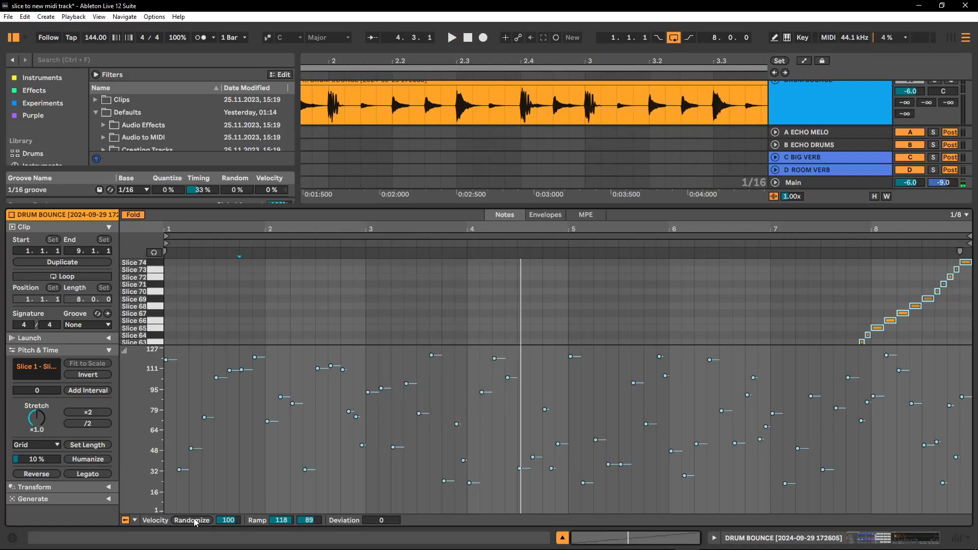
{"action": "key", "text": "space"}
{"action": "key", "text": "ctrl+z"}
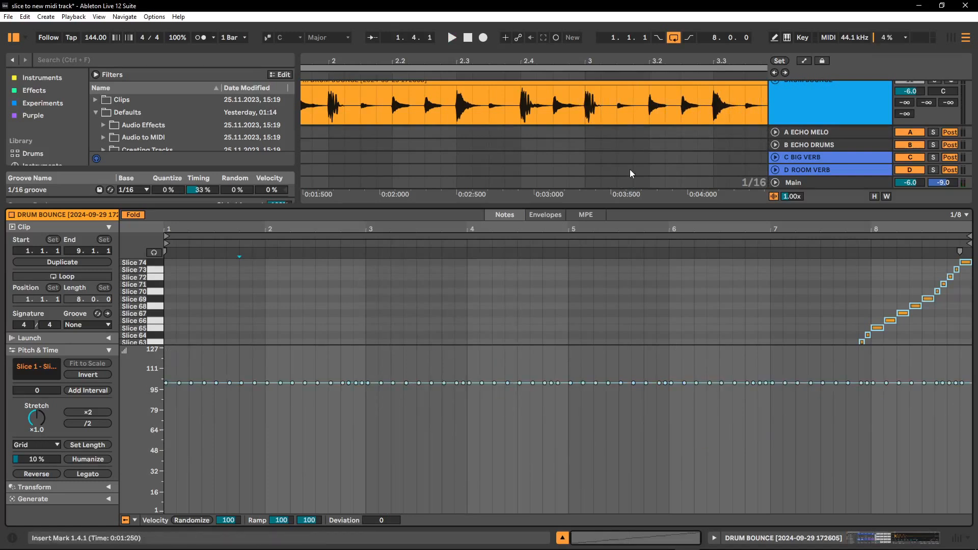
Reduce the clip editor's height and bring back the device rack of the sliced DRUM BOUNCE track.
{"action": "left_click_drag", "start_coordinate": [653, 205], "coordinate": [756, 375]}
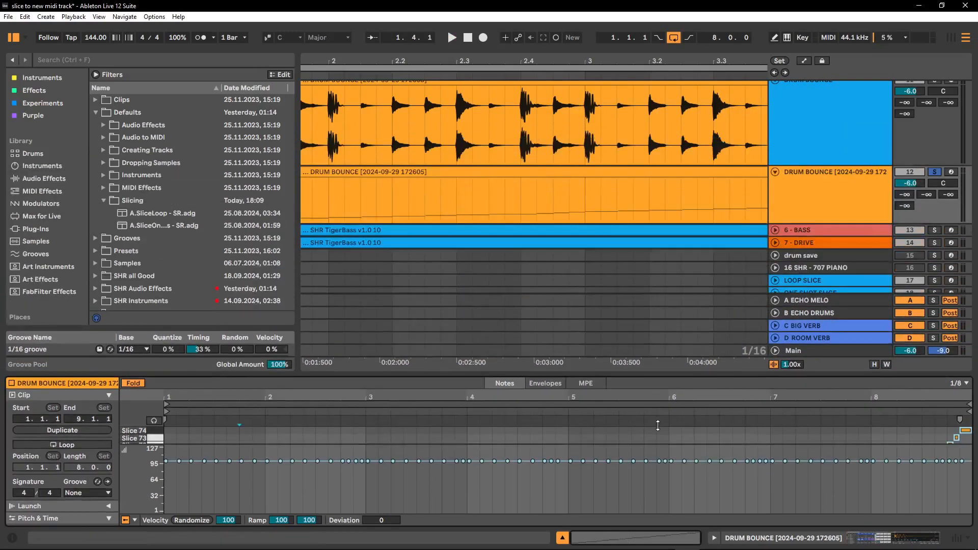
{"action": "left_click", "coordinate": [851, 196]}
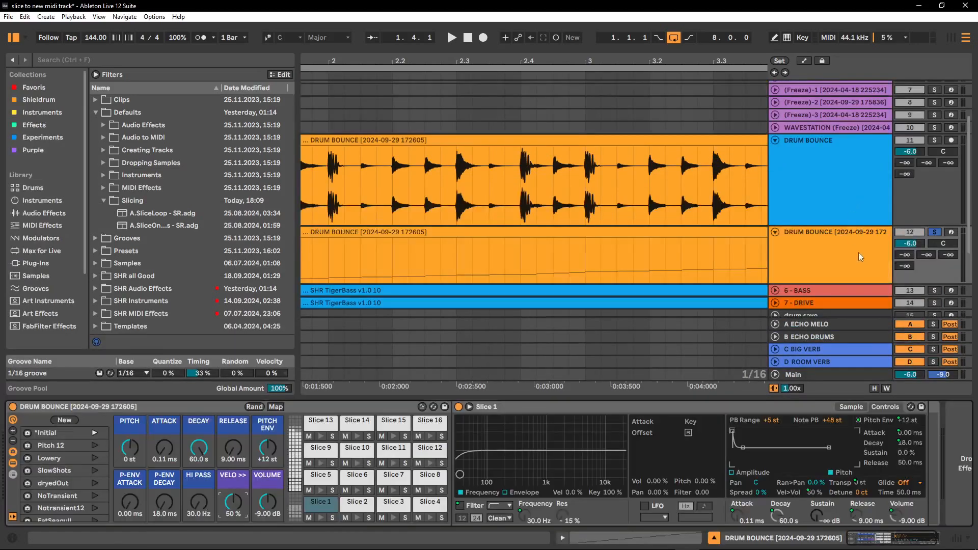
{"action": "left_click", "coordinate": [824, 250]}
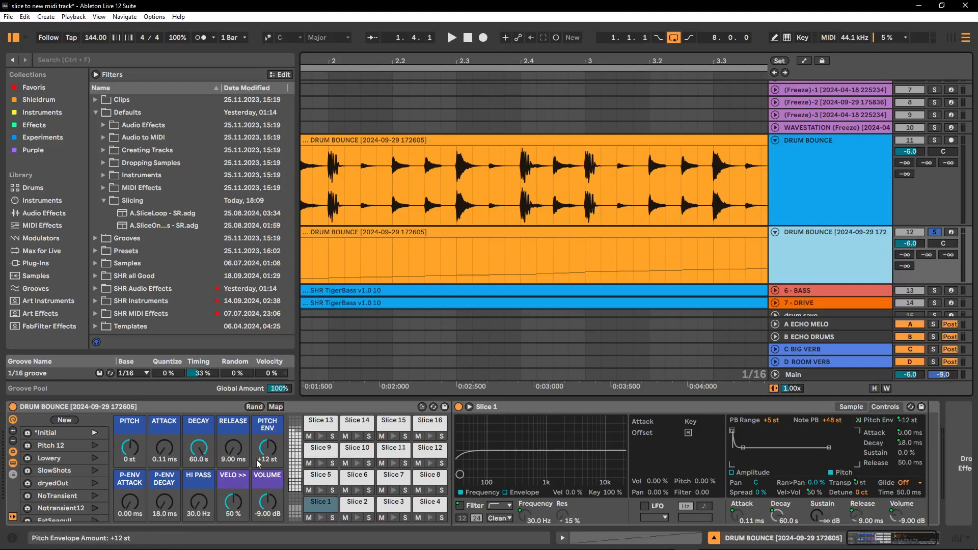
Audition the rack's Initial, Pitch 12 and SlowShots macro variations on the sliced loop, finishing on dryedOut.
{"action": "left_click", "coordinate": [95, 445]}
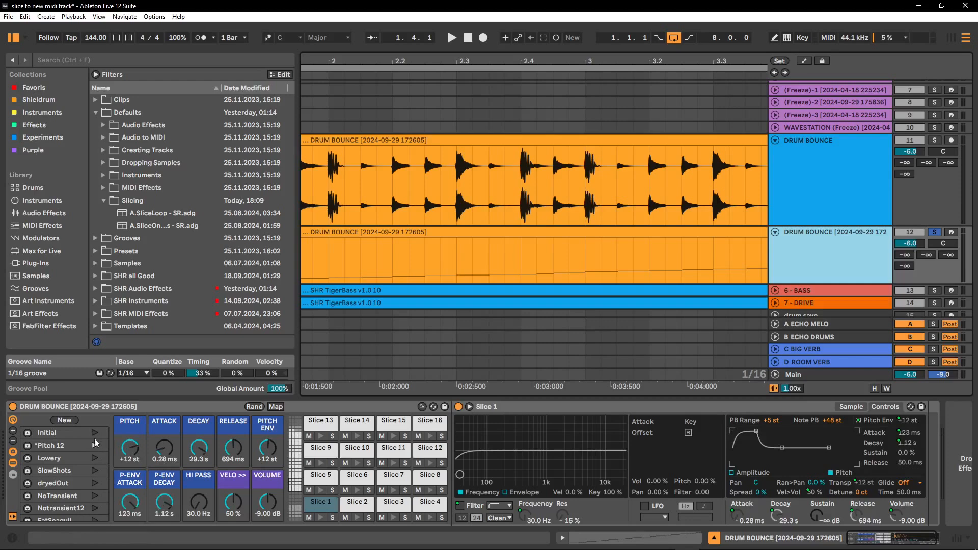
{"action": "left_click", "coordinate": [94, 433]}
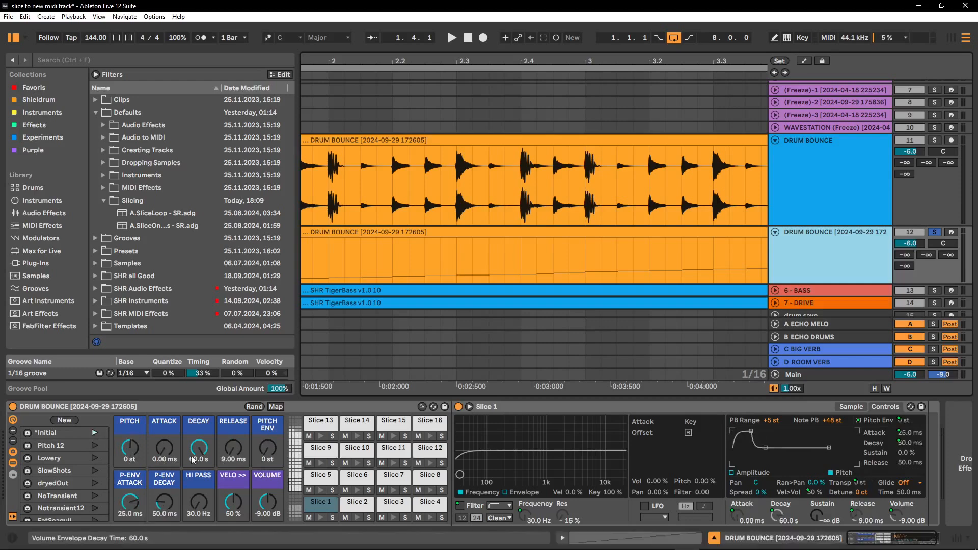
{"action": "key", "text": "space"}
{"action": "left_click", "coordinate": [93, 445]}
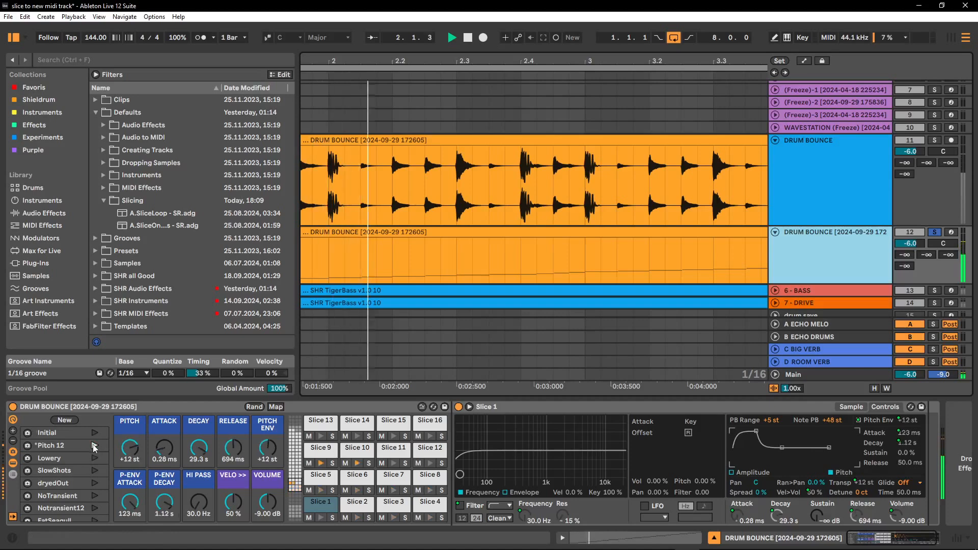
{"action": "left_click", "coordinate": [95, 471]}
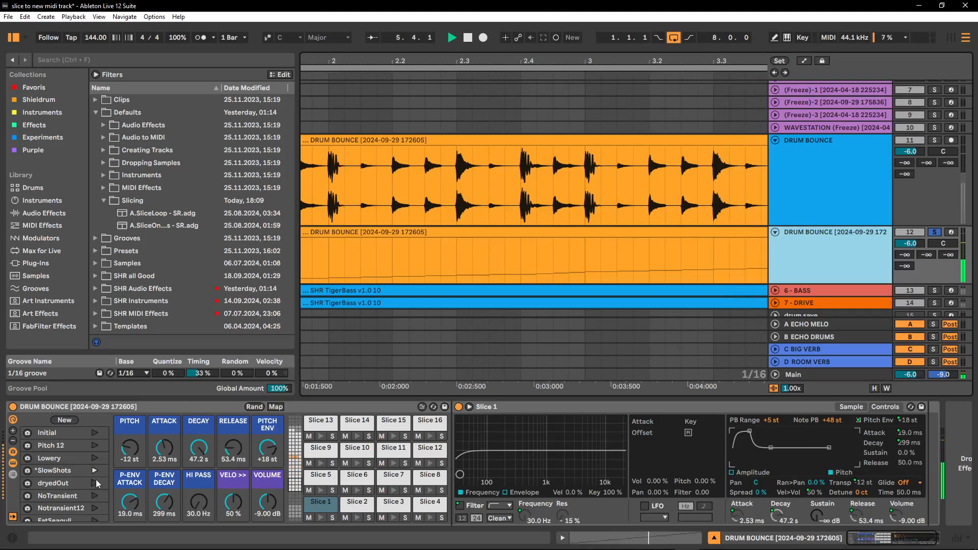
{"action": "left_click", "coordinate": [96, 479]}
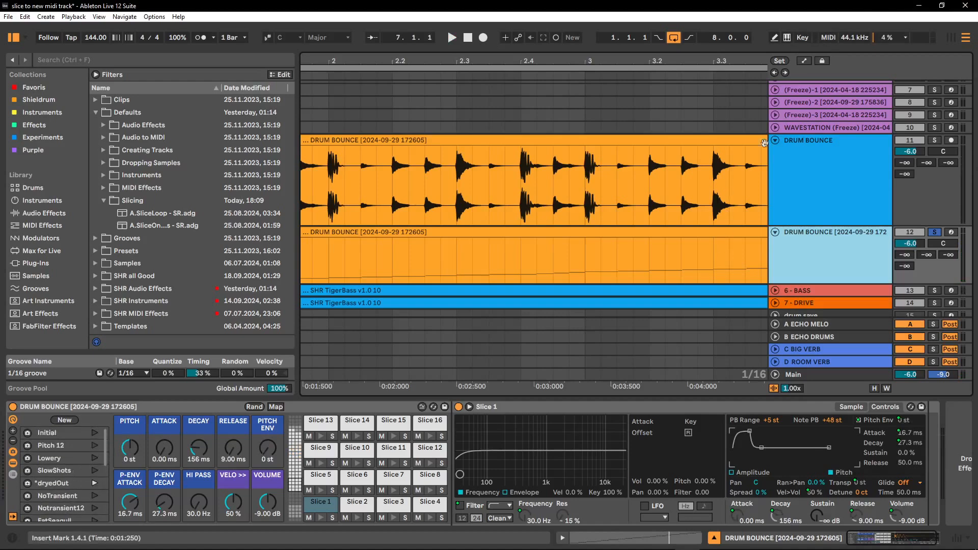
Show the arrangement's automation lanes and the MIDI mapping view briefly, hiding each of them again.
{"action": "left_click", "coordinate": [803, 60]}
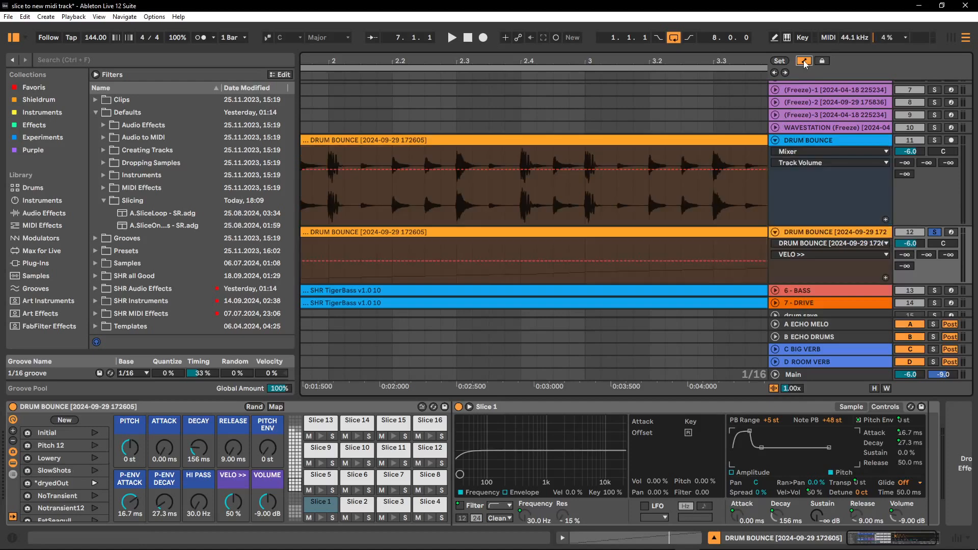
{"action": "left_click", "coordinate": [803, 61]}
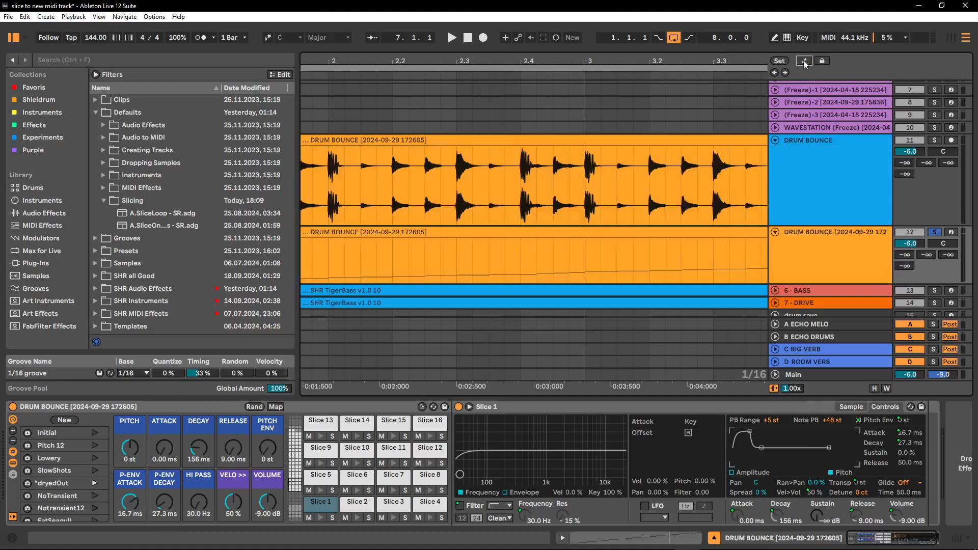
{"action": "left_click", "coordinate": [829, 37]}
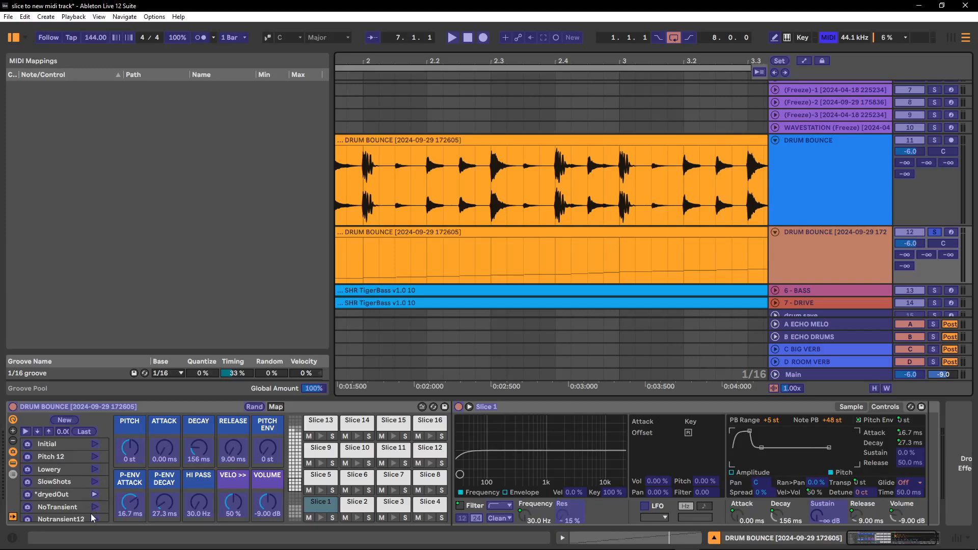
{"action": "left_click", "coordinate": [828, 38]}
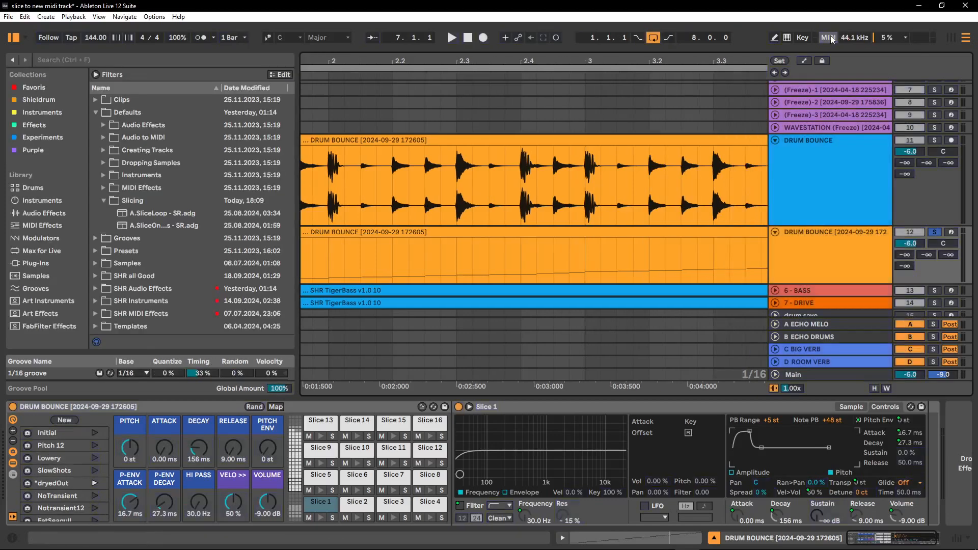
Map the computer keys Q, S, D and F to recall the rack variations Initial, Pitch 12, Lowery and SlowShots.
{"action": "left_click", "coordinate": [803, 39]}
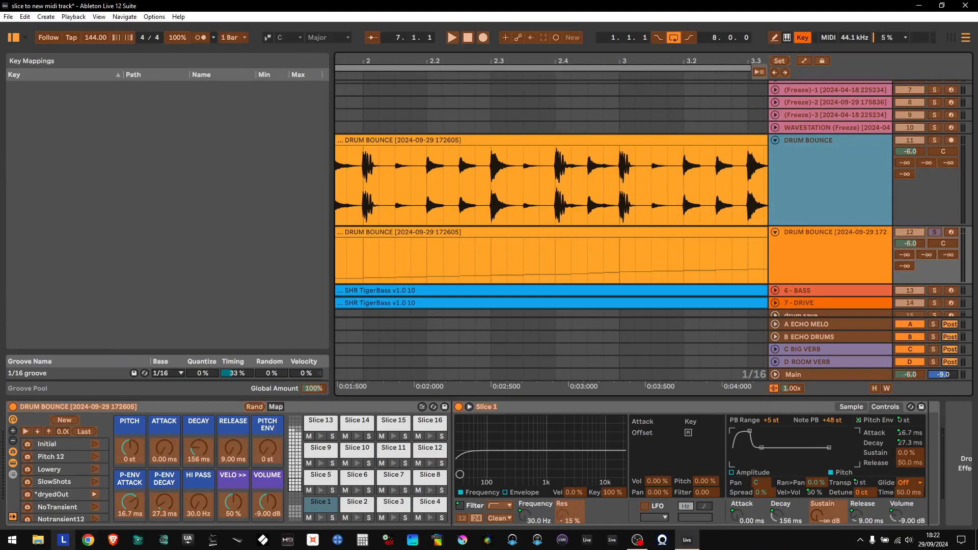
{"action": "left_click", "coordinate": [93, 445]}
{"action": "key", "text": "q"}
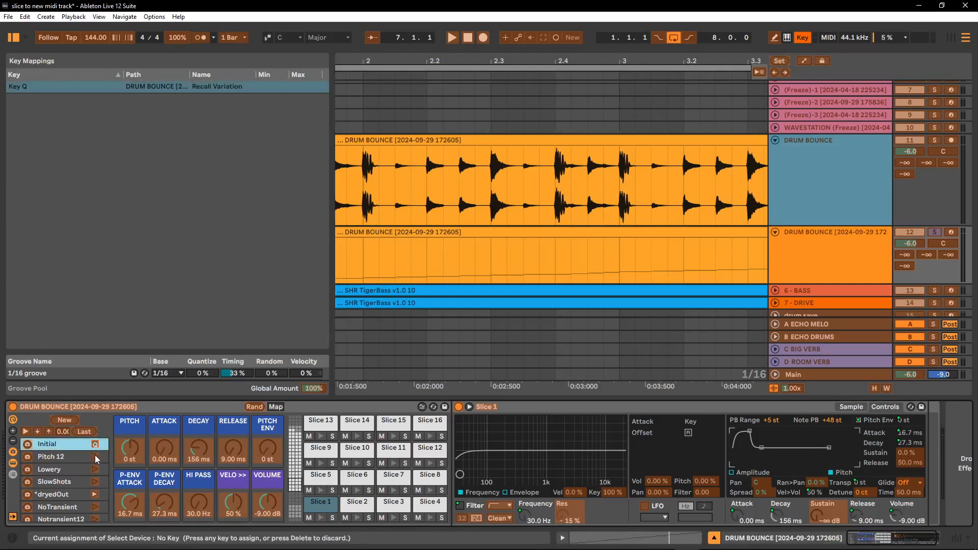
{"action": "left_click", "coordinate": [95, 456]}
{"action": "key", "text": "s"}
{"action": "left_click", "coordinate": [96, 469]}
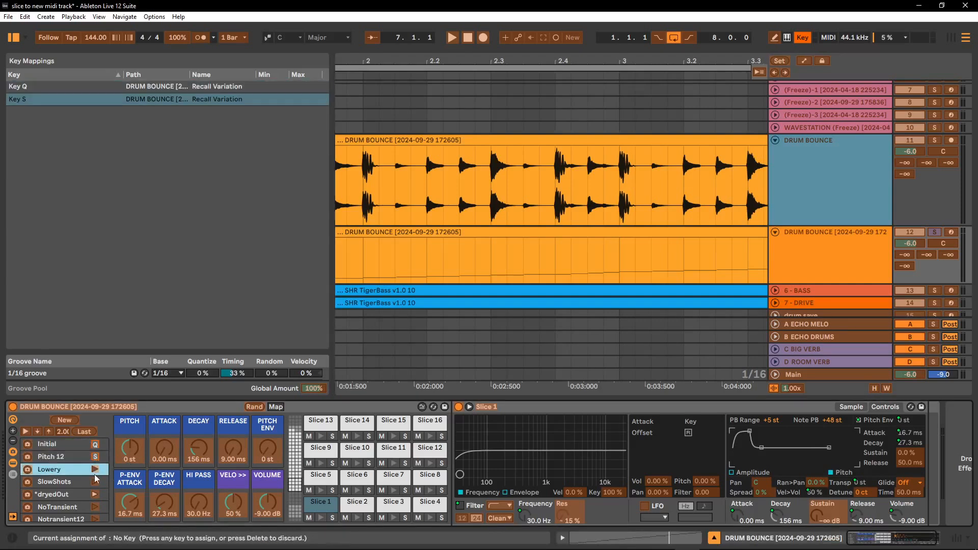
{"action": "key", "text": "d"}
{"action": "left_click", "coordinate": [94, 482]}
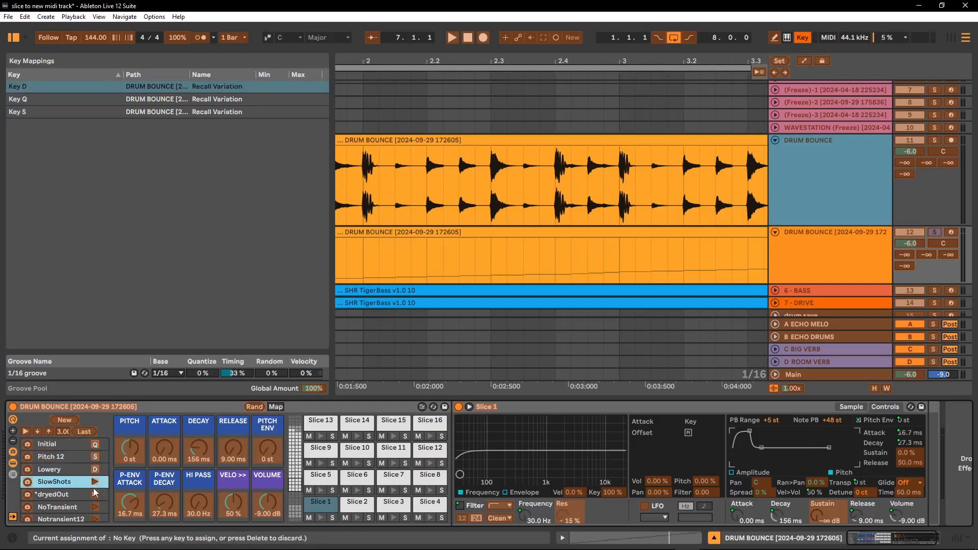
{"action": "key", "text": "f"}
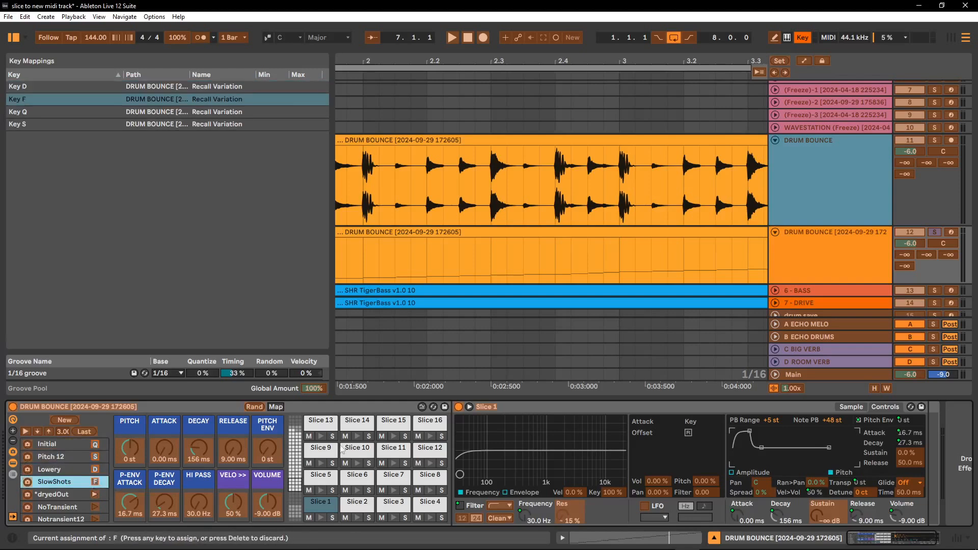
{"action": "left_click", "coordinate": [802, 37]}
Play the sliced loop and switch between the Initial, Pitch 12, Lowery and SlowShots variations using their mapped keys.
{"action": "key", "text": "space"}
{"action": "key", "text": "f"}
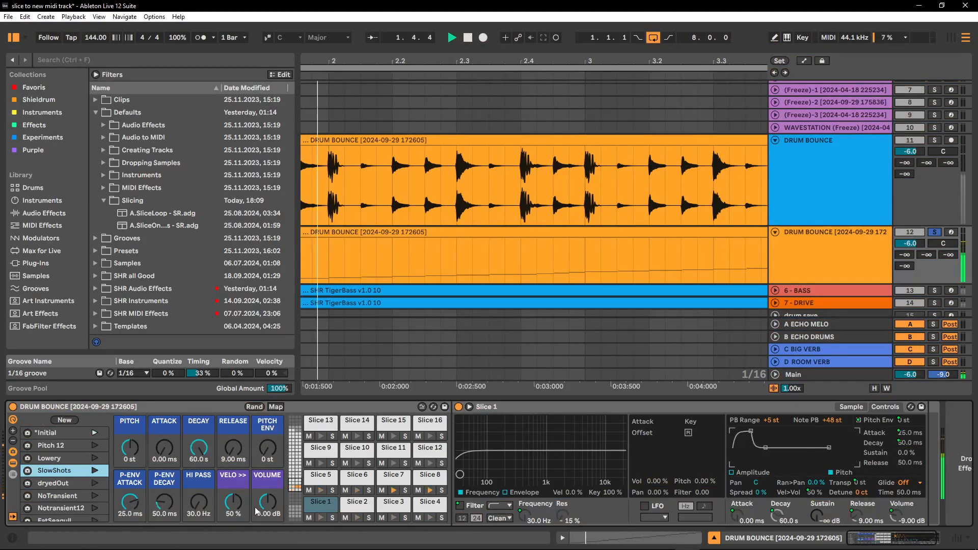
{"action": "key", "text": "s"}
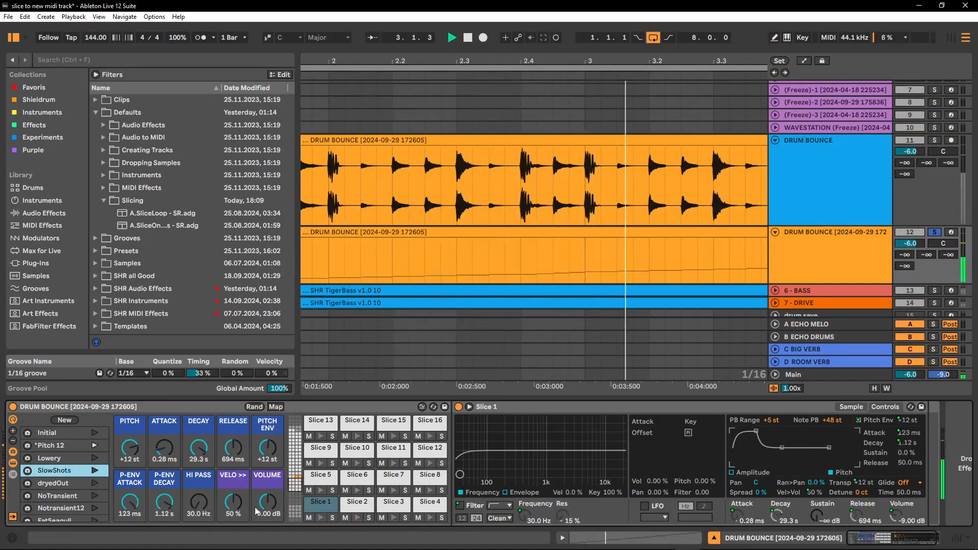
{"action": "key", "text": "f"}
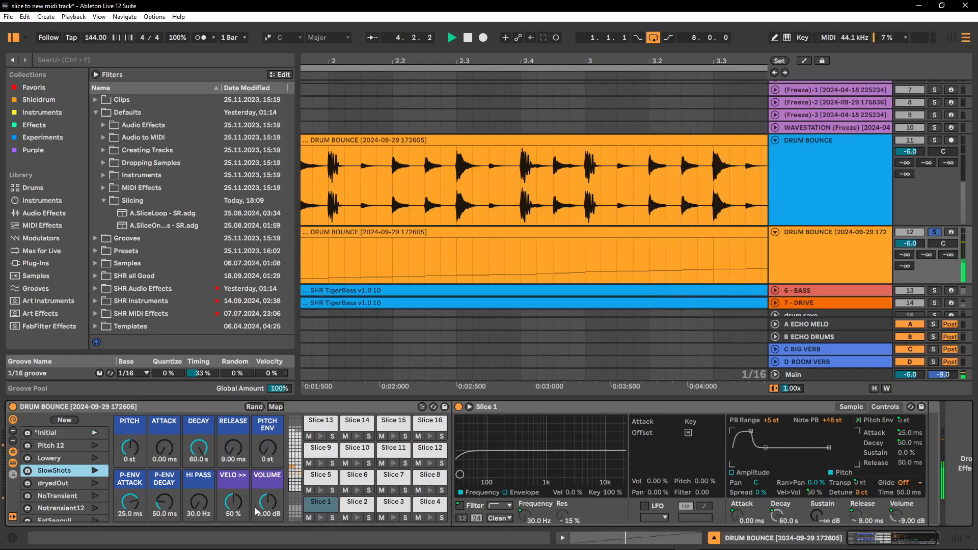
{"action": "key", "text": "d"}
{"action": "key", "text": "f"}
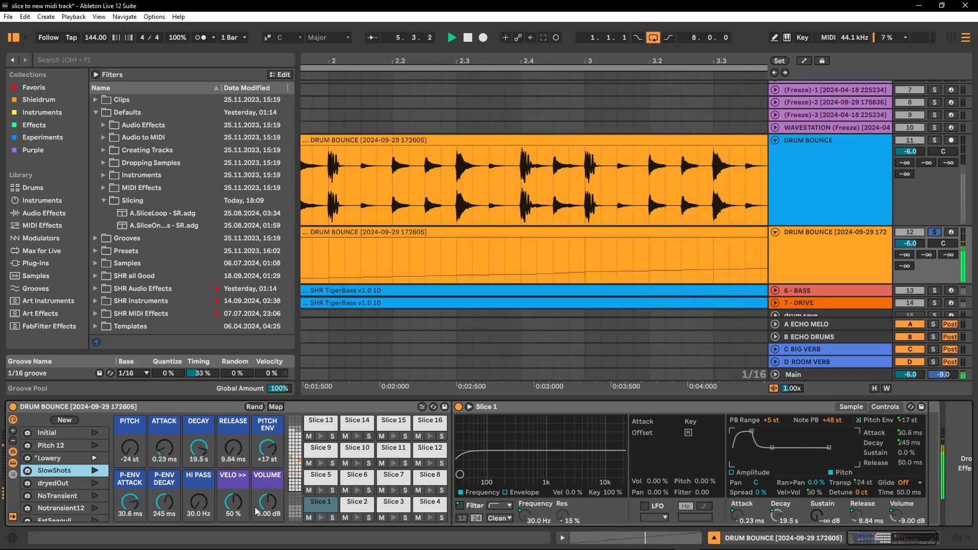
{"action": "key", "text": "s"}
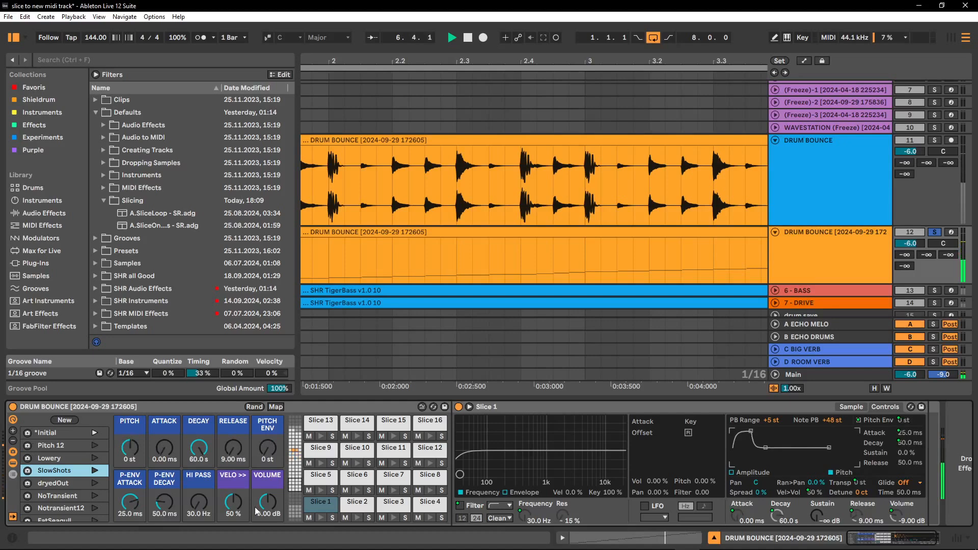
{"action": "key", "text": "d"}
{"action": "key", "text": "f"}
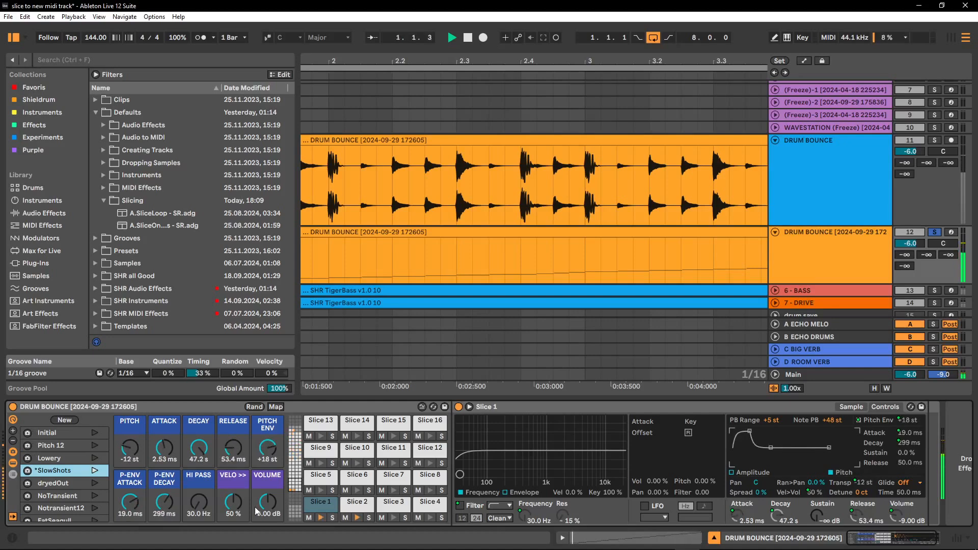
{"action": "key", "text": "a"}
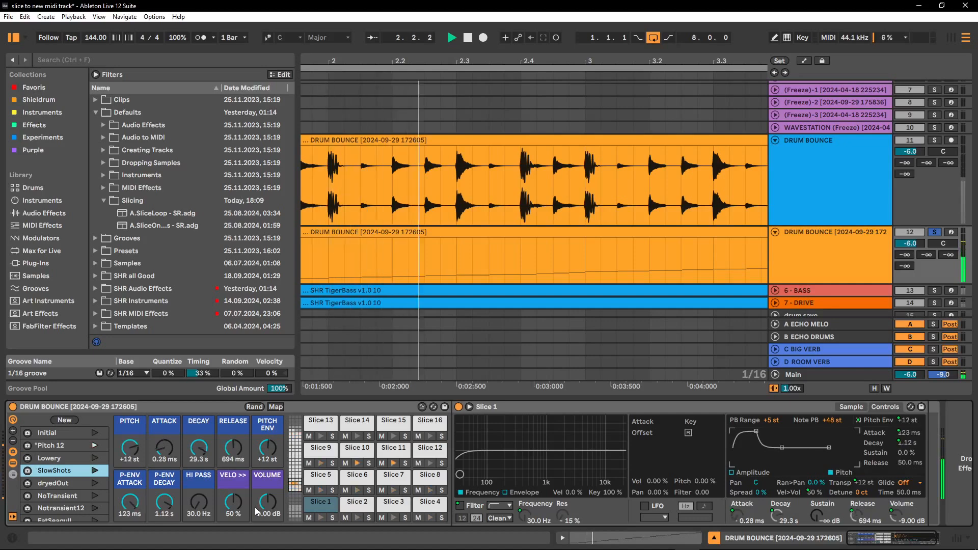
Delete the key mappings assigned to the rack's variations and leave key mapping mode.
{"action": "left_click", "coordinate": [802, 37]}
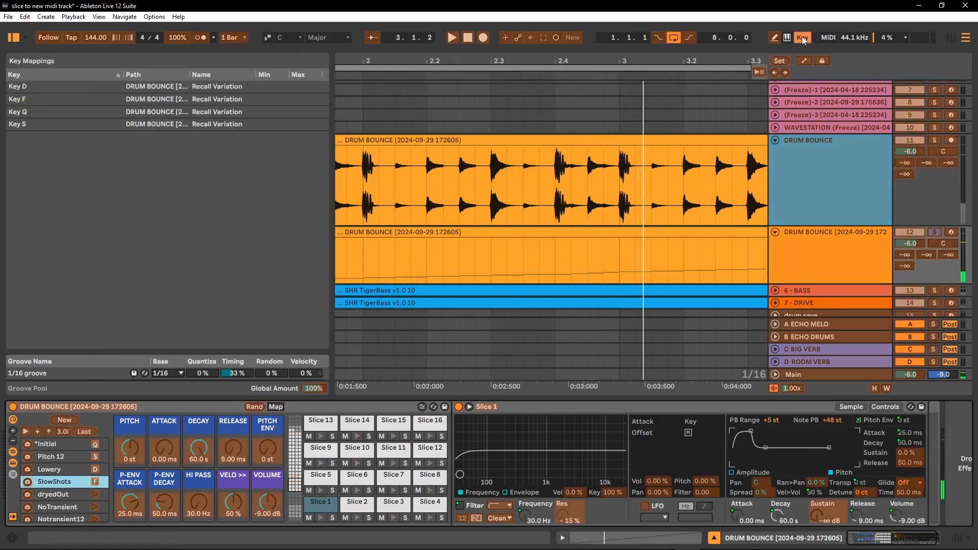
{"action": "left_click", "coordinate": [148, 184]}
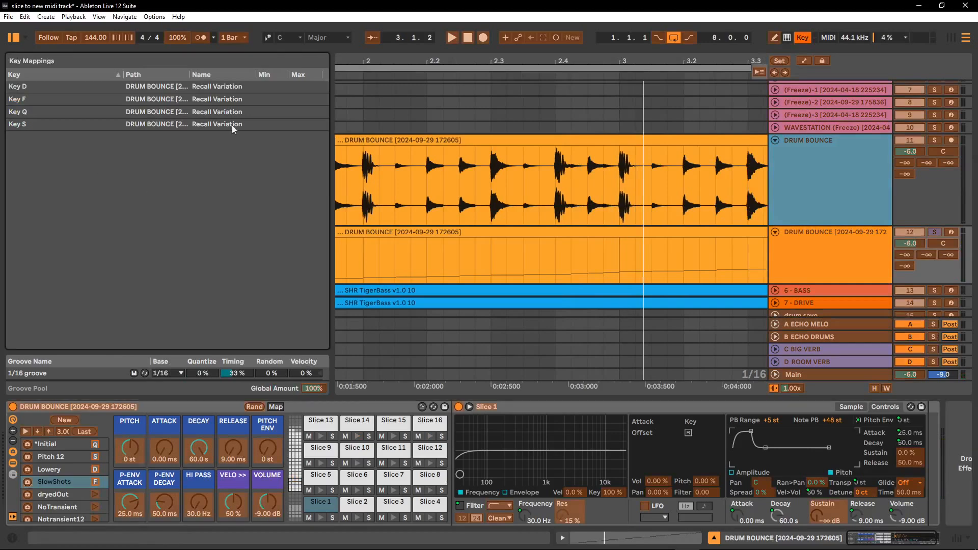
{"action": "left_click", "coordinate": [26, 124]}
{"action": "key", "text": "Delete"}
{"action": "key", "text": "Delete"}
{"action": "key", "text": "Delete"}
{"action": "key", "text": "Delete"}
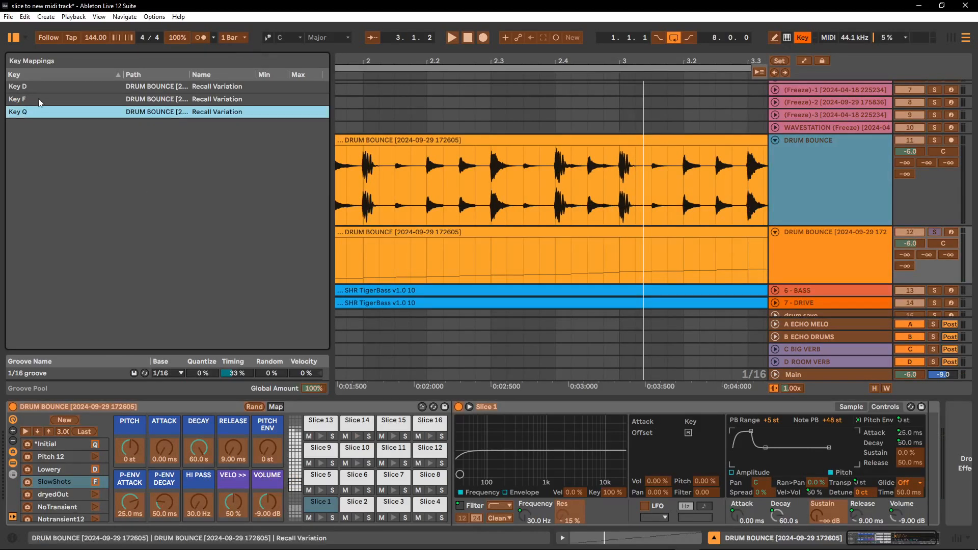
{"action": "left_click", "coordinate": [802, 37]}
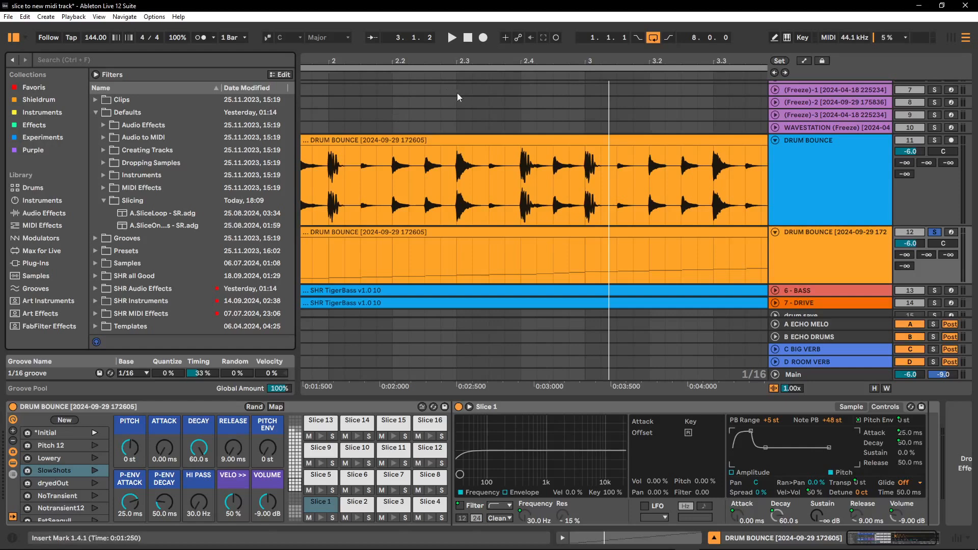
Open the DRUM BOUNCE audio clip and review its available warp modes, keeping Beats.
{"action": "left_click_drag", "start_coordinate": [523, 62], "coordinate": [413, 60]}
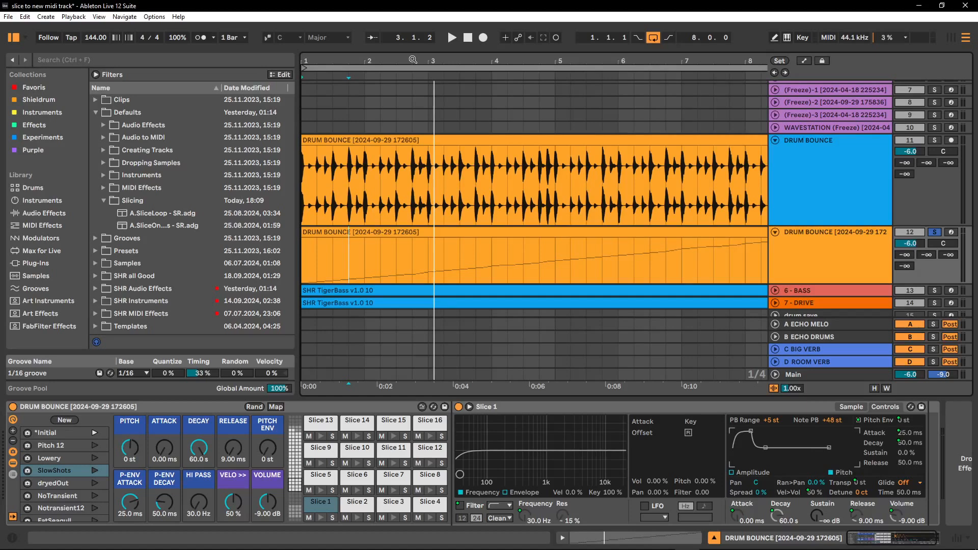
{"action": "double_click", "coordinate": [681, 142]}
{"action": "scroll", "coordinate": [91, 474], "scroll_direction": "down", "scroll_amount": 4}
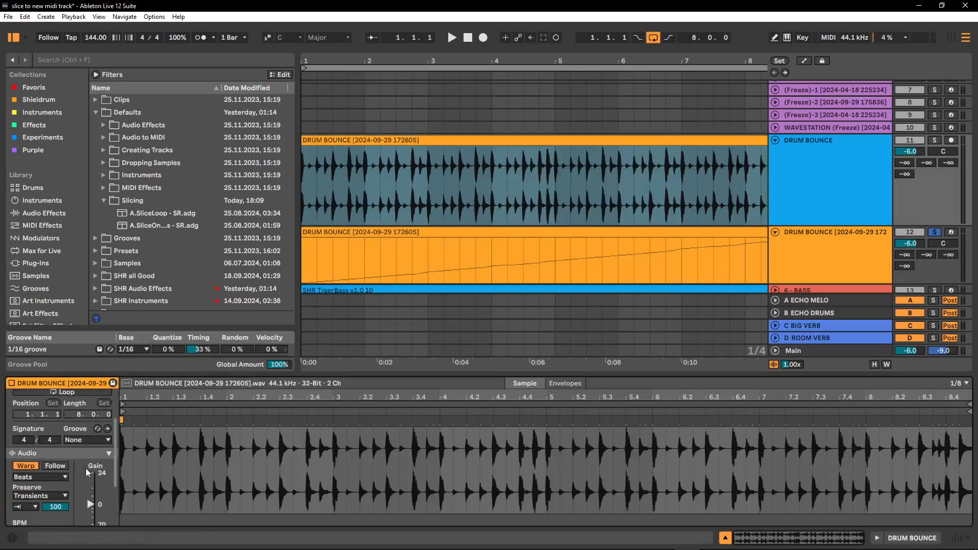
{"action": "left_click", "coordinate": [31, 451]}
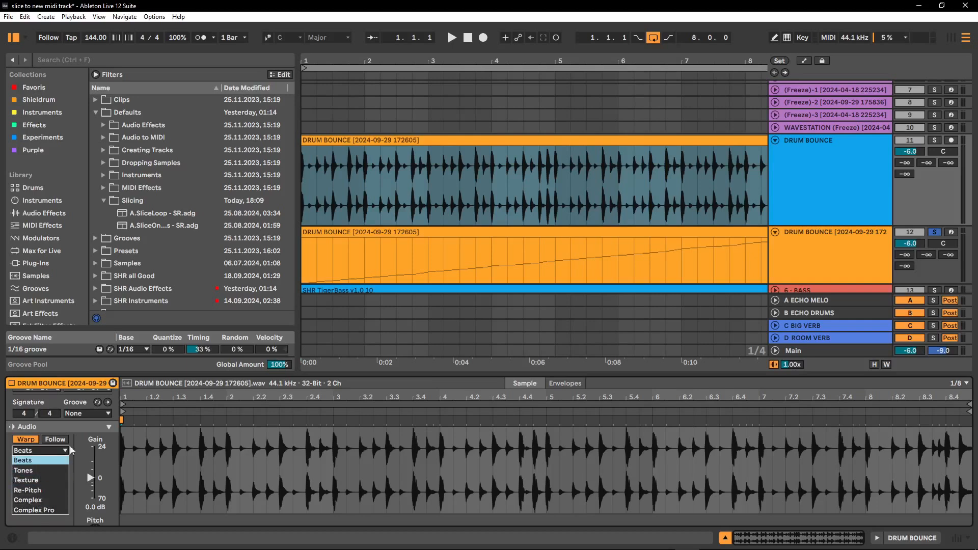
{"action": "left_click", "coordinate": [81, 426]}
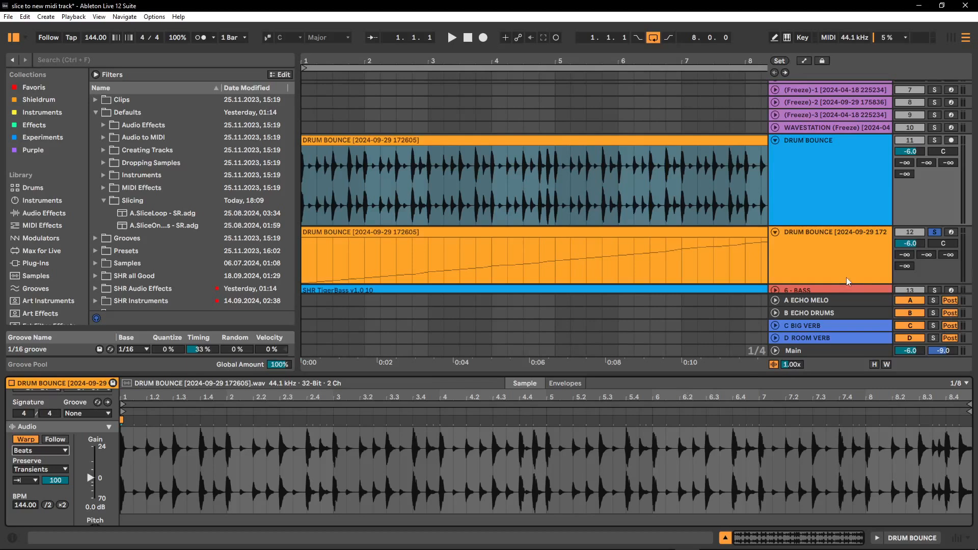
Unsolo the sliced DRUM BOUNCE track and fold both DRUM BOUNCE tracks in the arrangement.
{"action": "left_click", "coordinate": [934, 232]}
{"action": "left_click", "coordinate": [775, 231]}
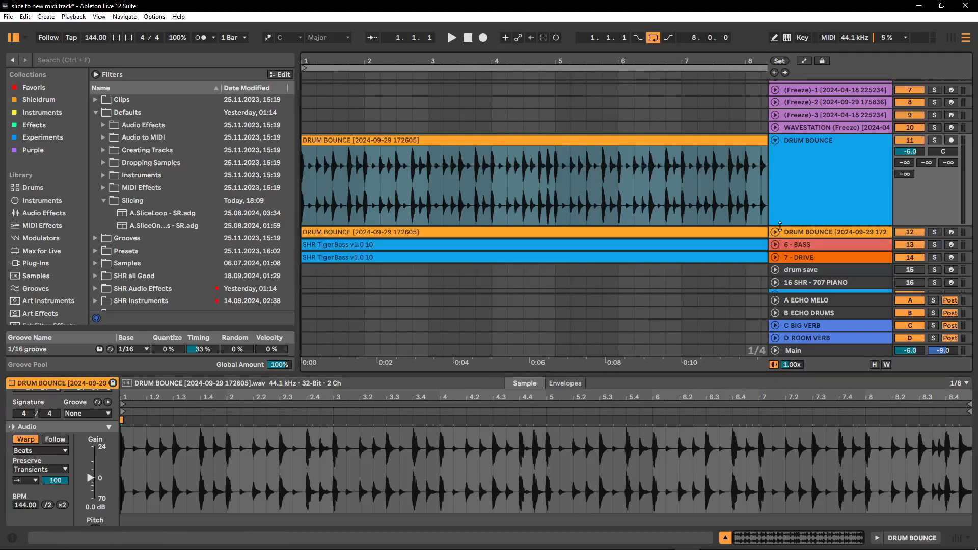
{"action": "left_click", "coordinate": [775, 140]}
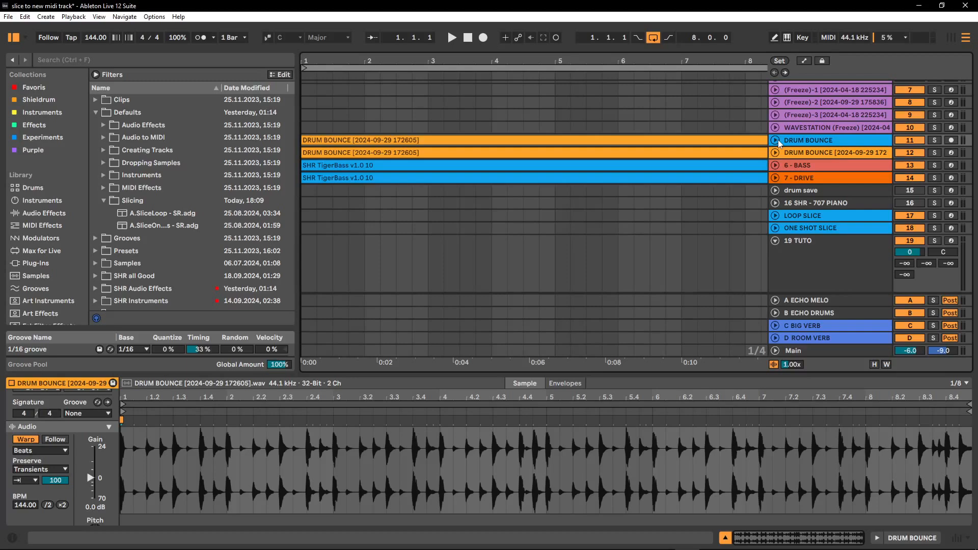
{"action": "left_click_drag", "start_coordinate": [679, 60], "coordinate": [387, 50]}
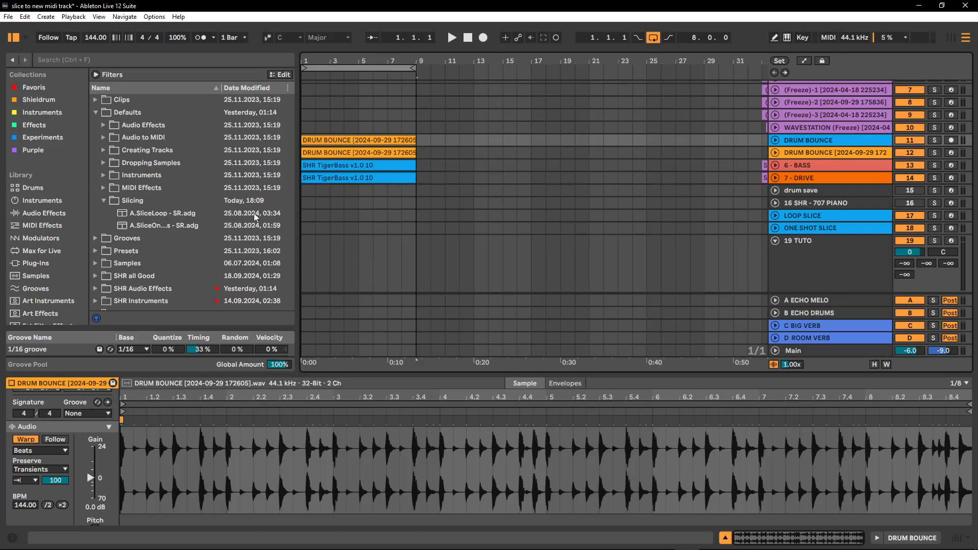
Widen the browser and select the Slicing folder within the User Library's Defaults folder.
{"action": "left_click_drag", "start_coordinate": [298, 218], "coordinate": [322, 218]}
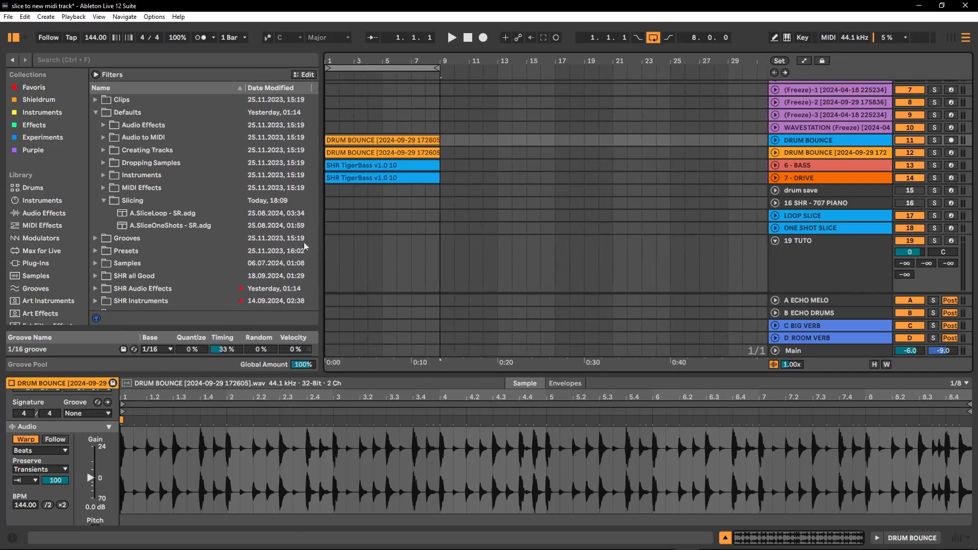
{"action": "scroll", "coordinate": [67, 297], "scroll_direction": "down", "scroll_amount": 5}
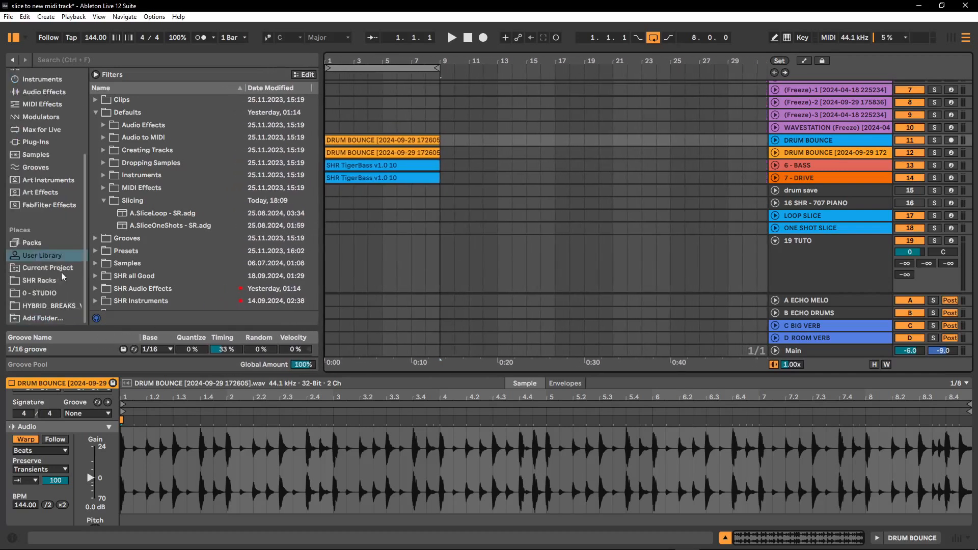
{"action": "left_click", "coordinate": [60, 254]}
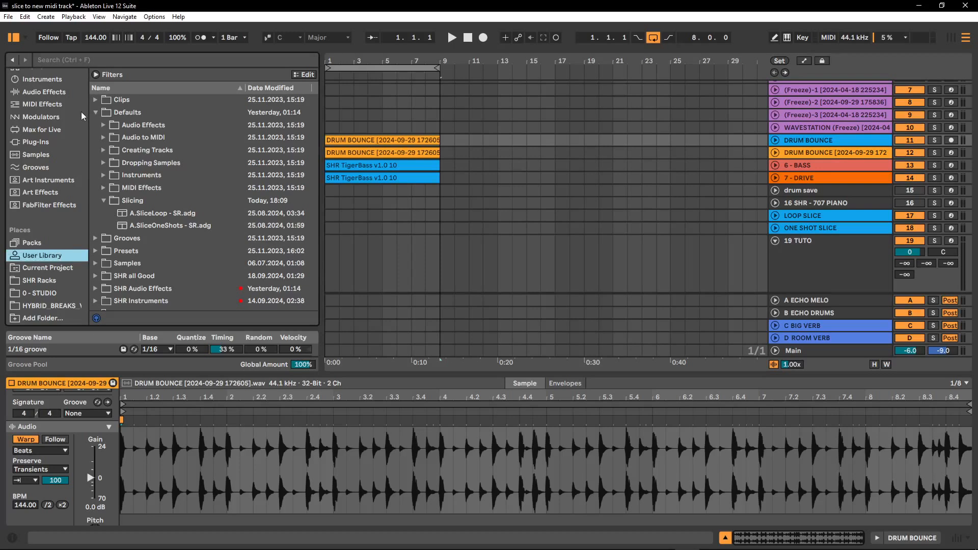
{"action": "left_click", "coordinate": [96, 113]}
{"action": "left_click", "coordinate": [96, 113]}
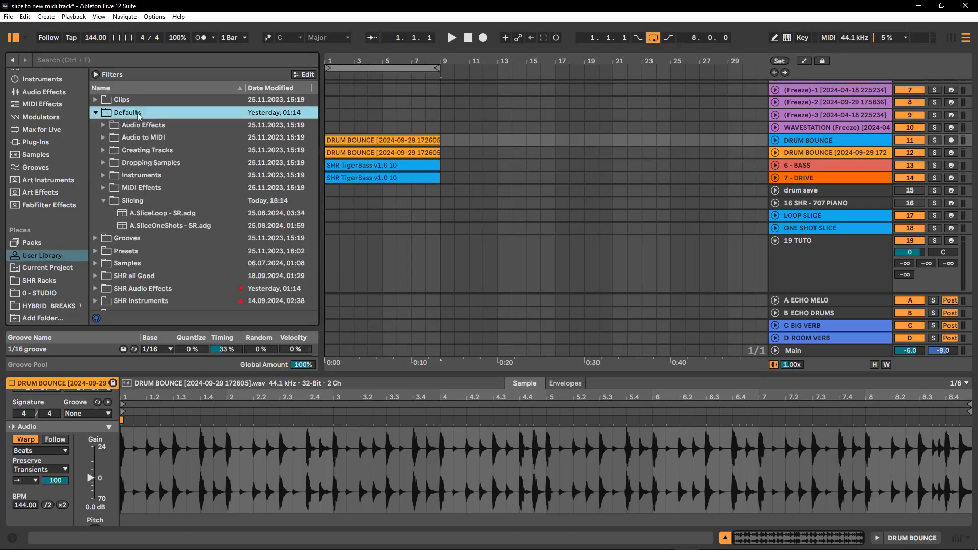
{"action": "left_click", "coordinate": [109, 201]}
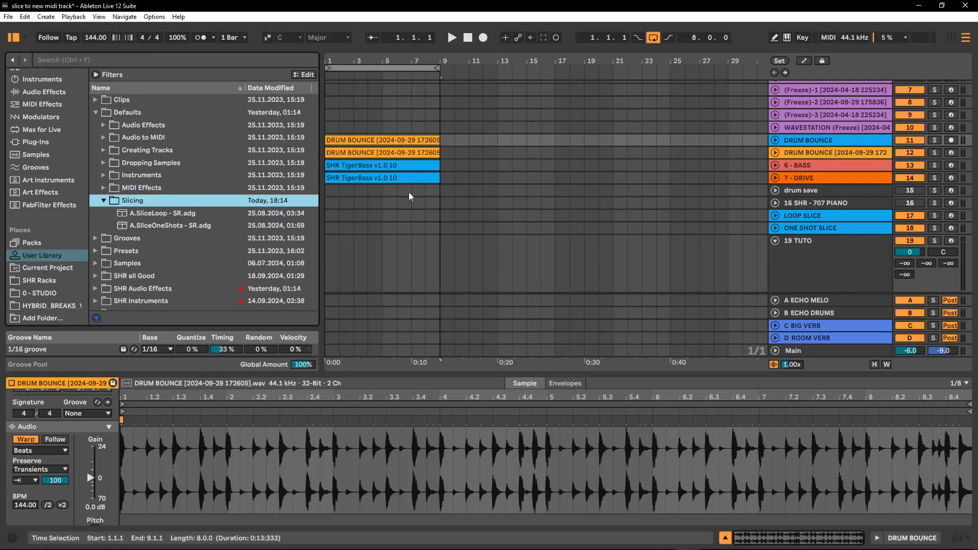
Review the slicing presets offered by Slice to New MIDI Track for the DRUM BOUNCE audio clip, and cancel the dialog.
{"action": "right_click", "coordinate": [401, 142]}
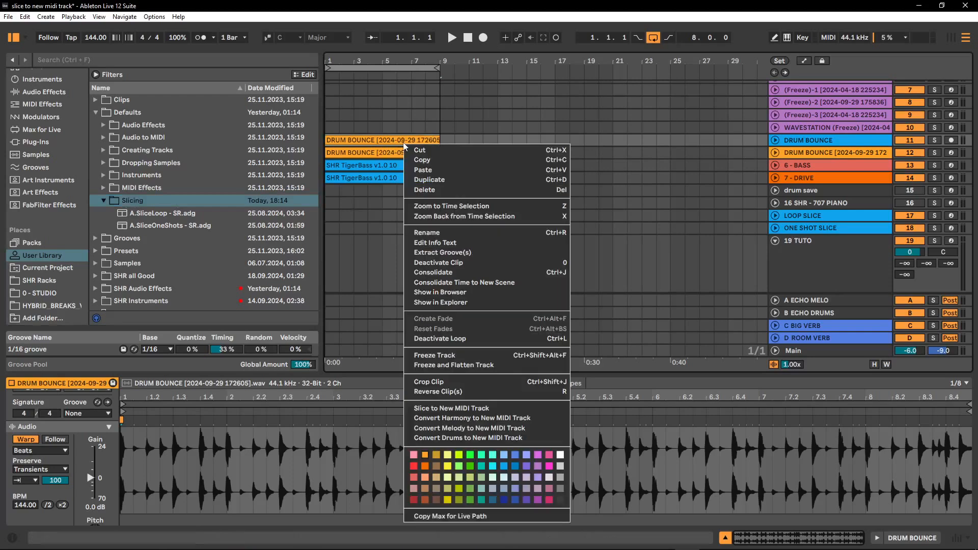
{"action": "left_click", "coordinate": [485, 408]}
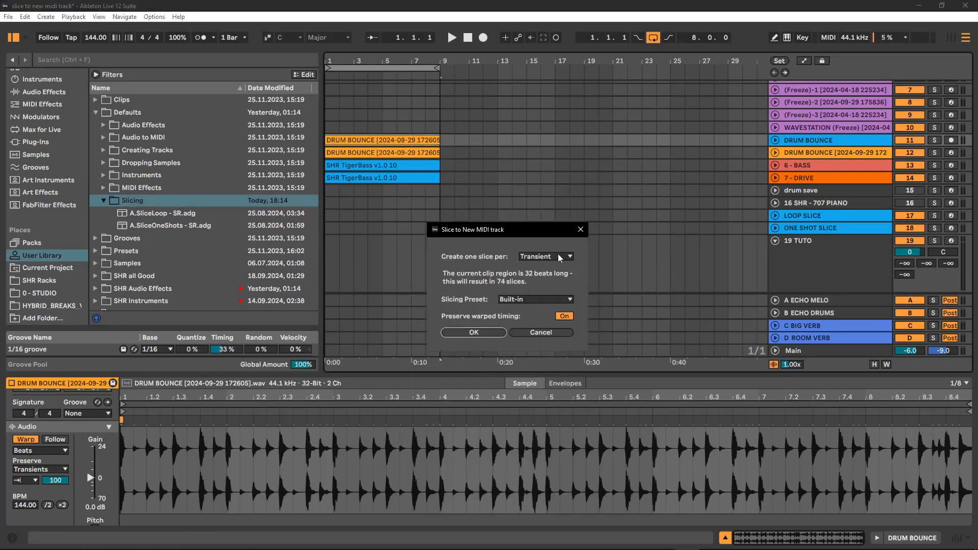
{"action": "left_click", "coordinate": [532, 301]}
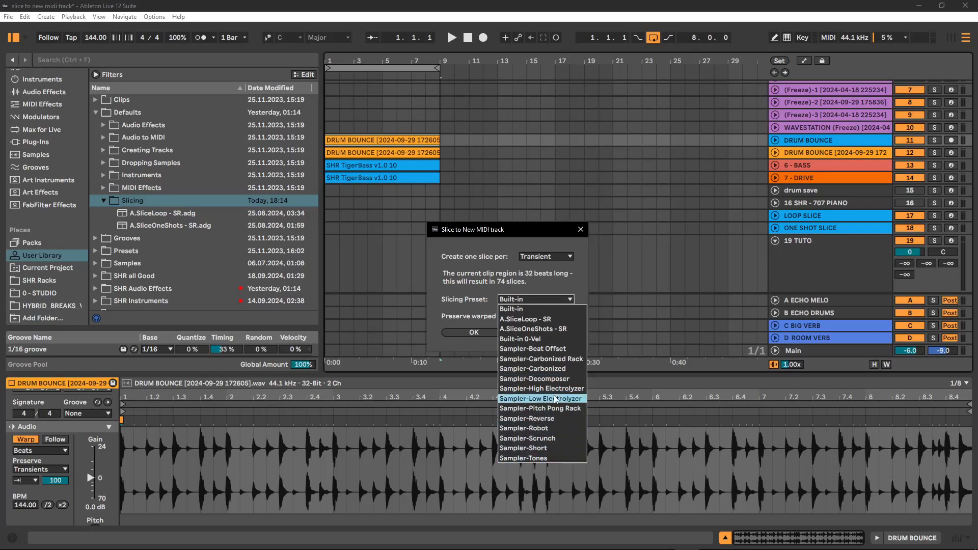
{"action": "left_click", "coordinate": [475, 276]}
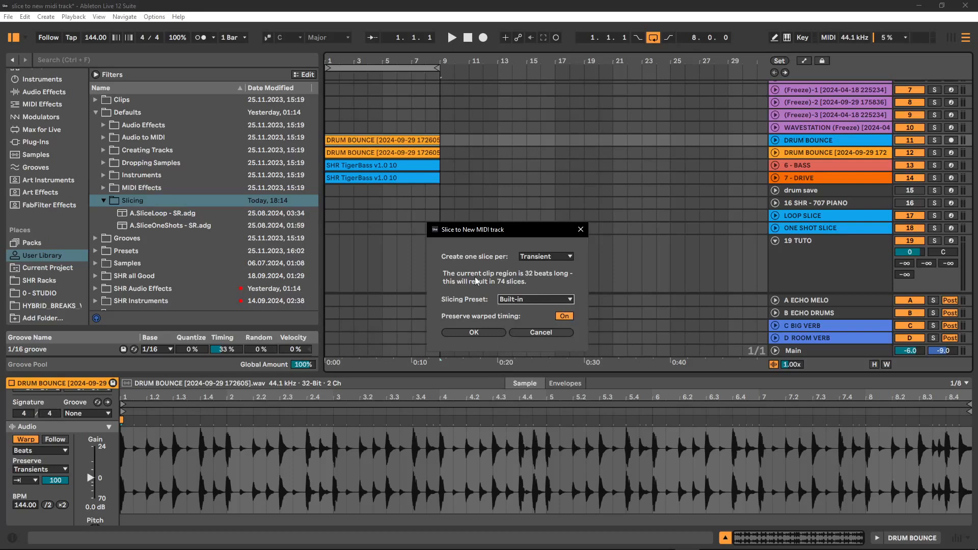
{"action": "left_click", "coordinate": [552, 334]}
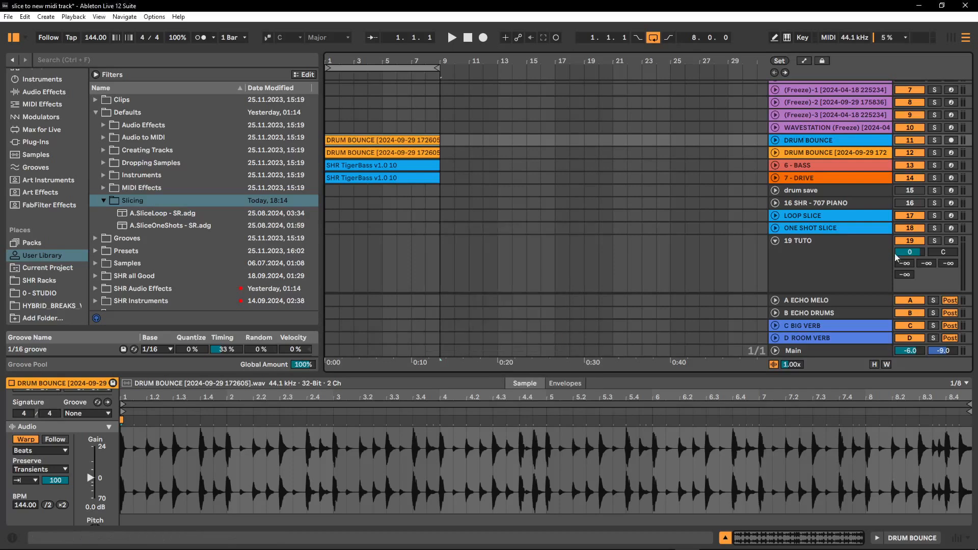
Bring up the A.SliceOneShots - SR rack on the ONE SHOT SLICE track.
{"action": "double_click", "coordinate": [856, 228]}
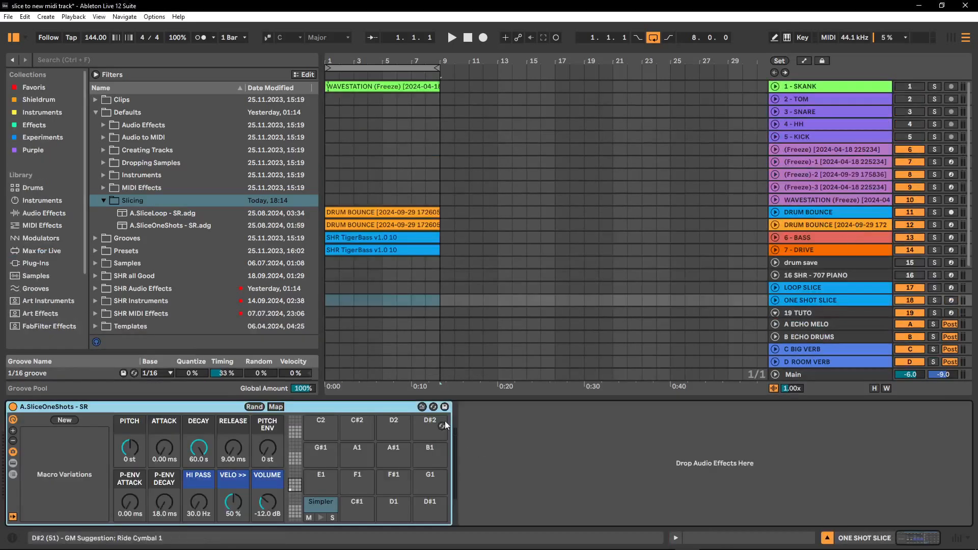